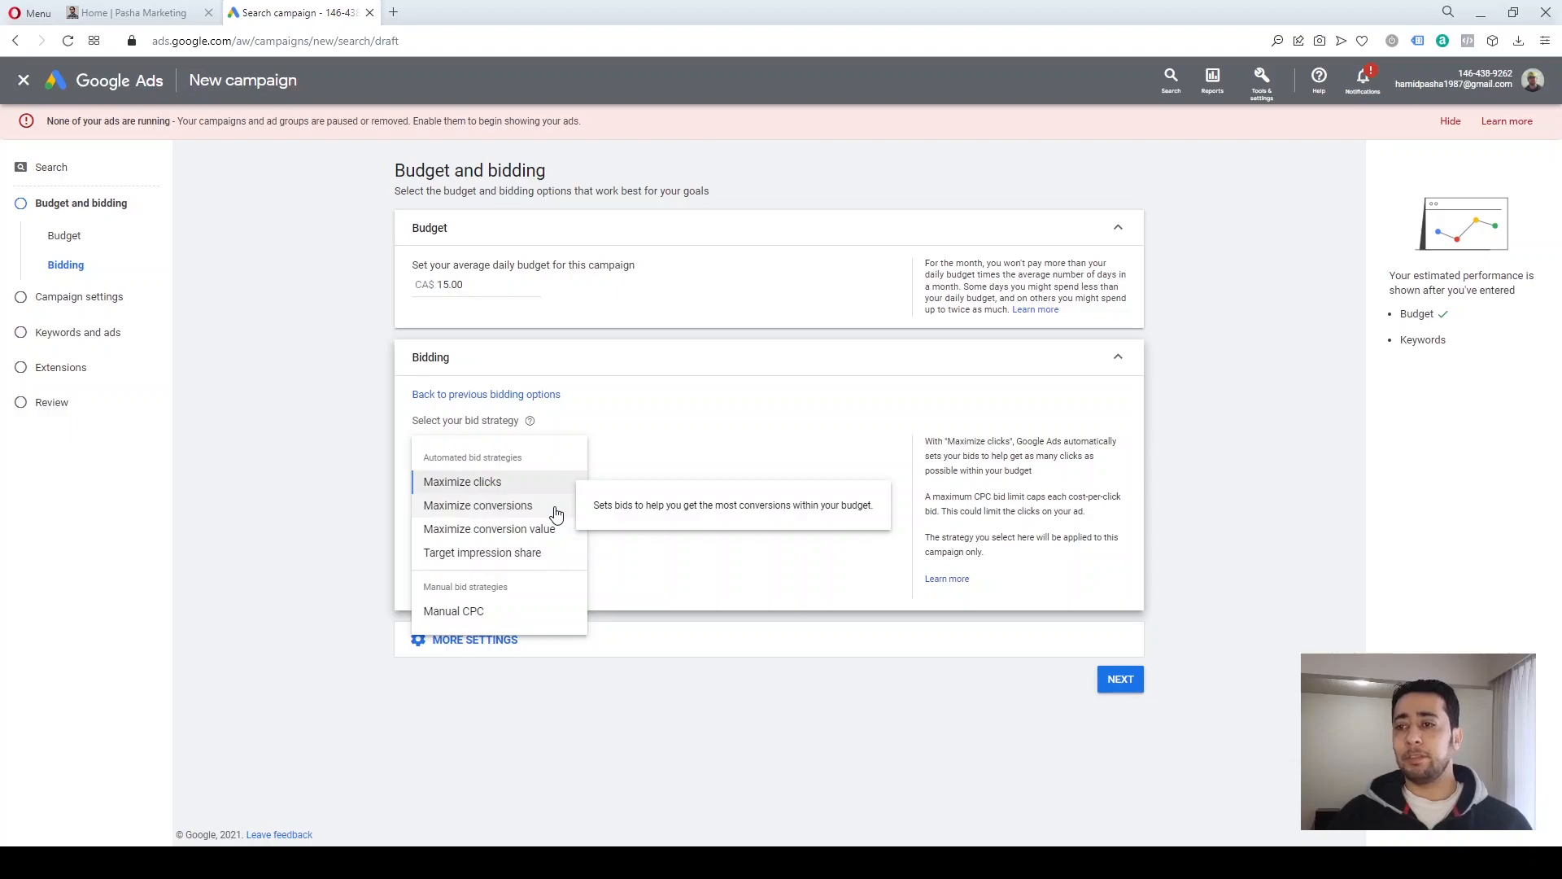
- Close the bid strategy list, switch to the Pasha Marketing website, look over its home page and open the Contact Us page
left_click(293, 485)
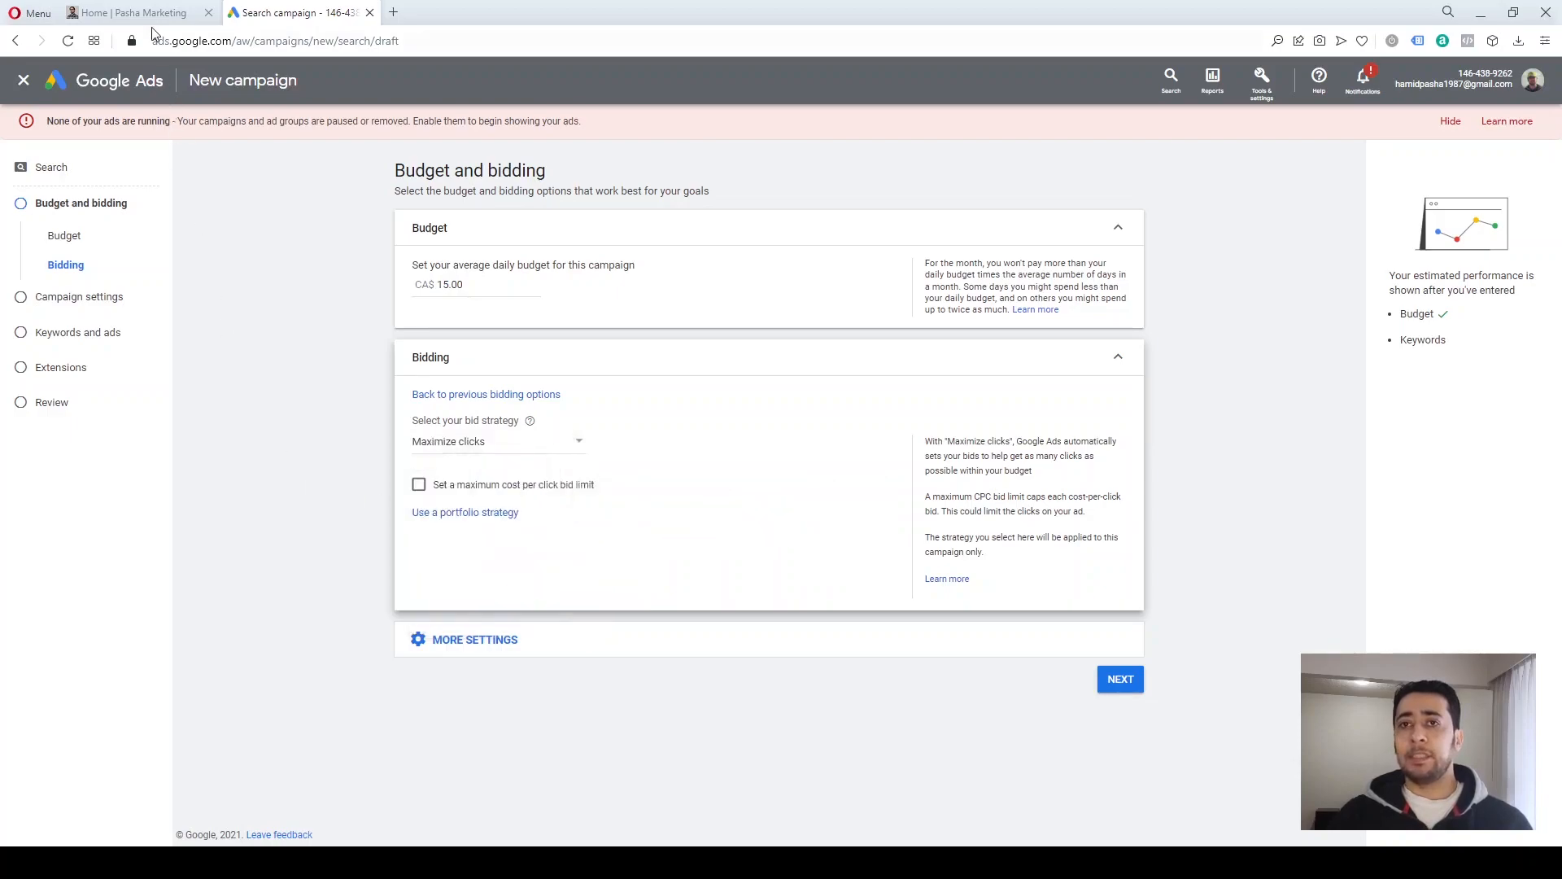
left_click(153, 18)
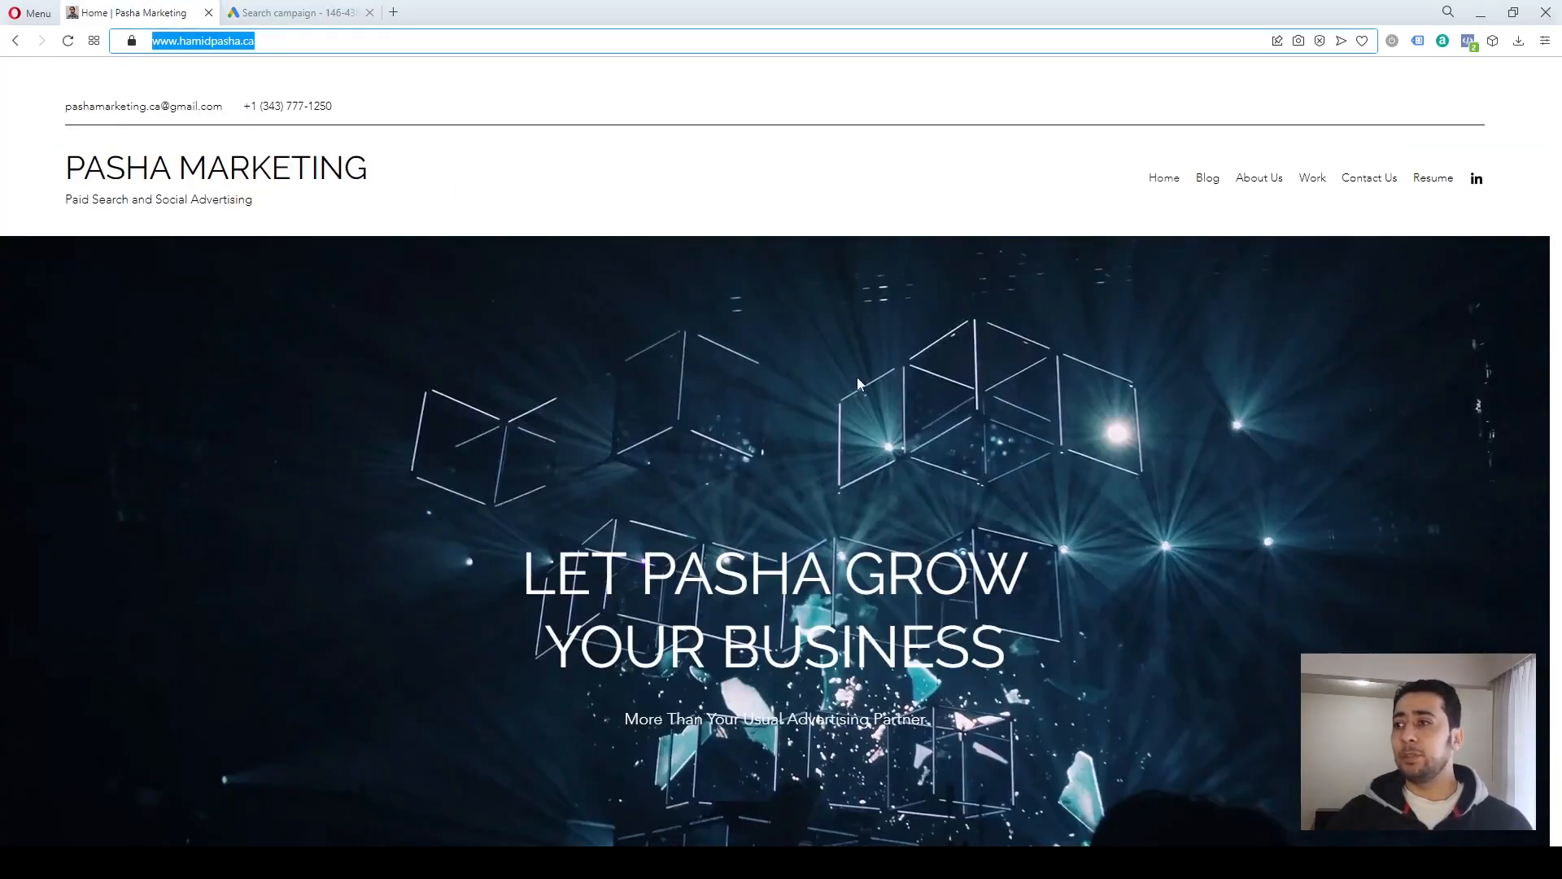
left_click(1553, 352)
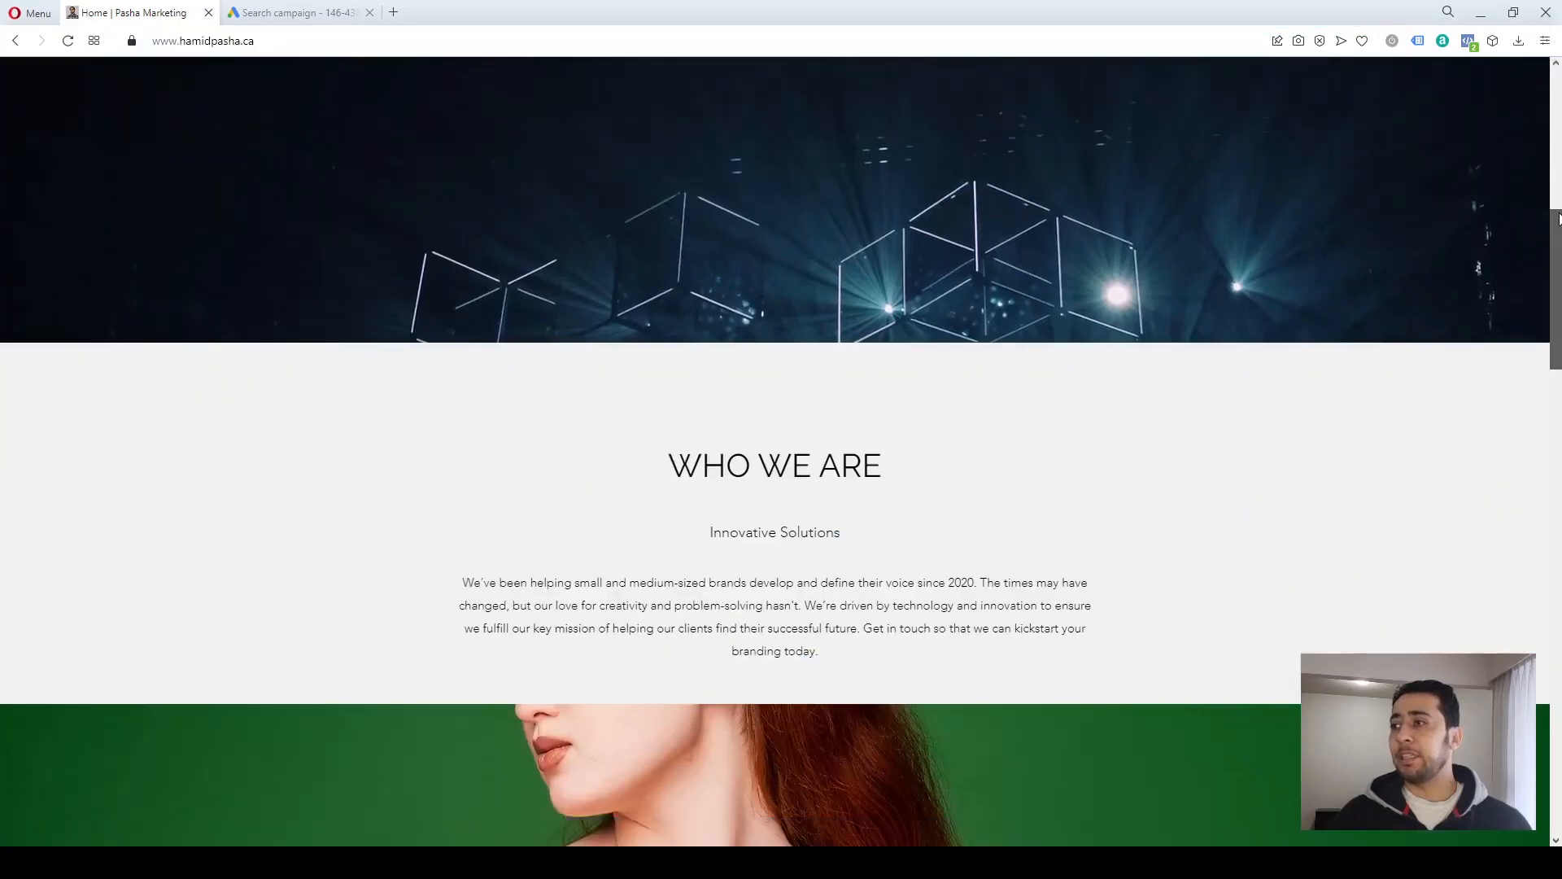
left_click_drag(1558, 216, 1560, 75)
left_click(1350, 178)
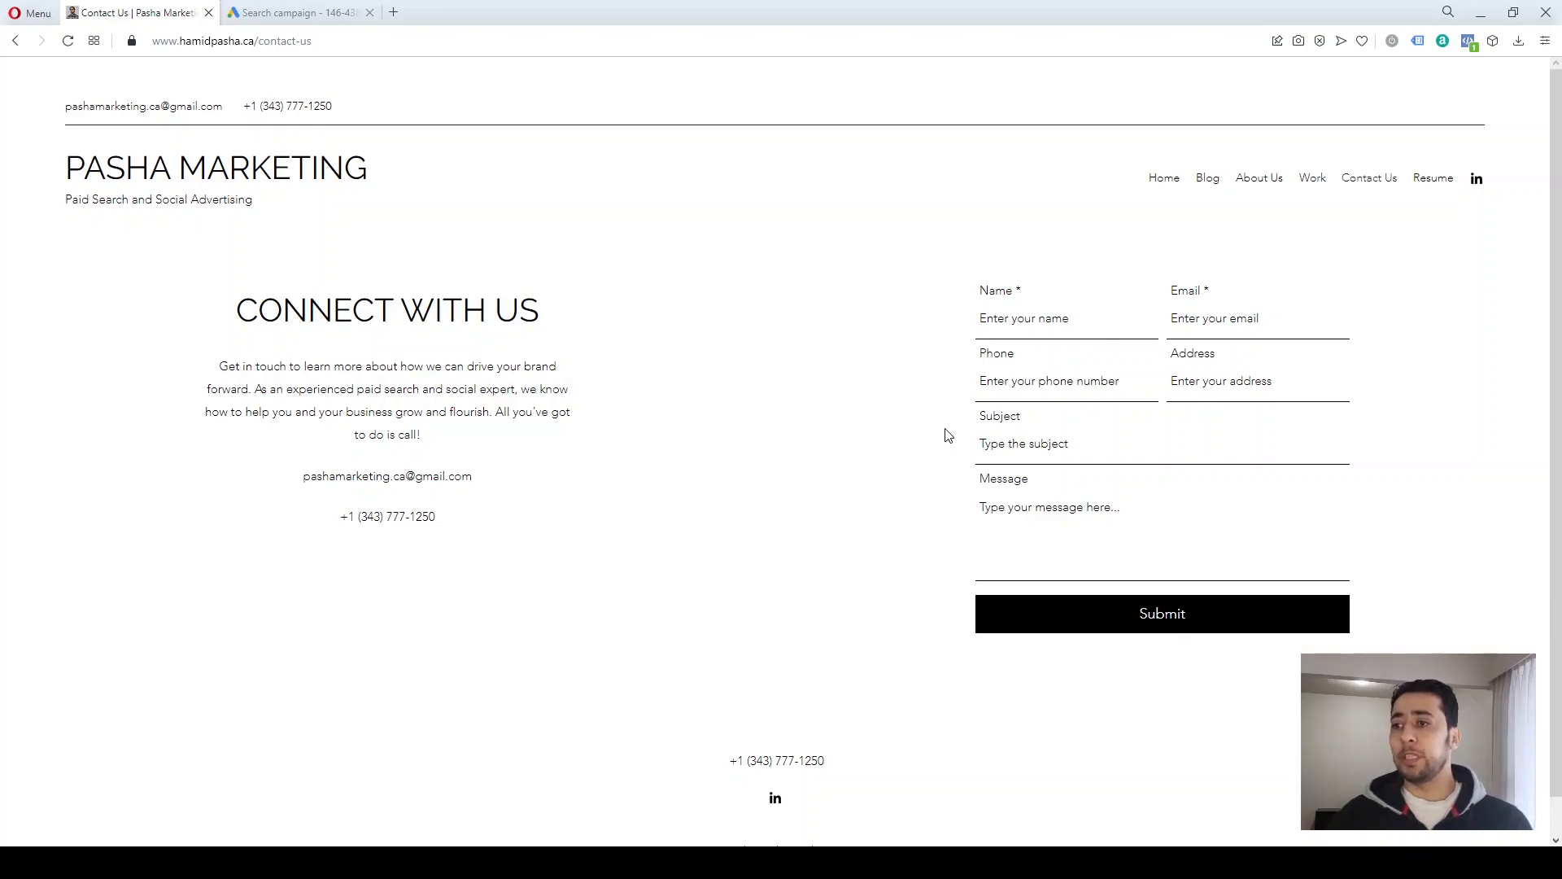
- Return to the Google Ads campaign draft and look up where conversion tracking is found among the account tools
left_click(323, 25)
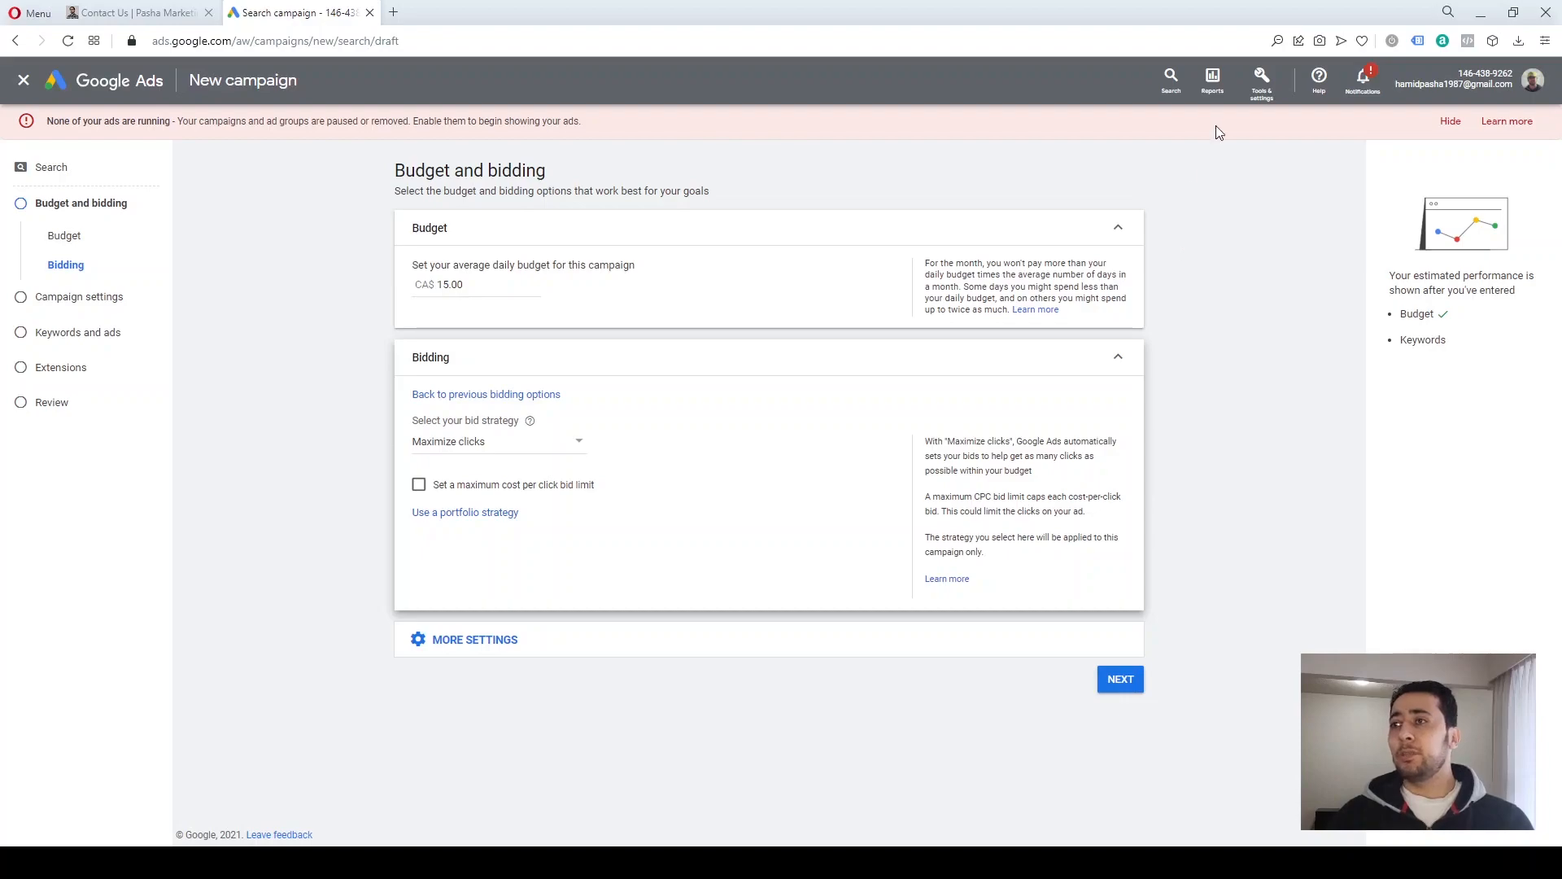
left_click(1258, 100)
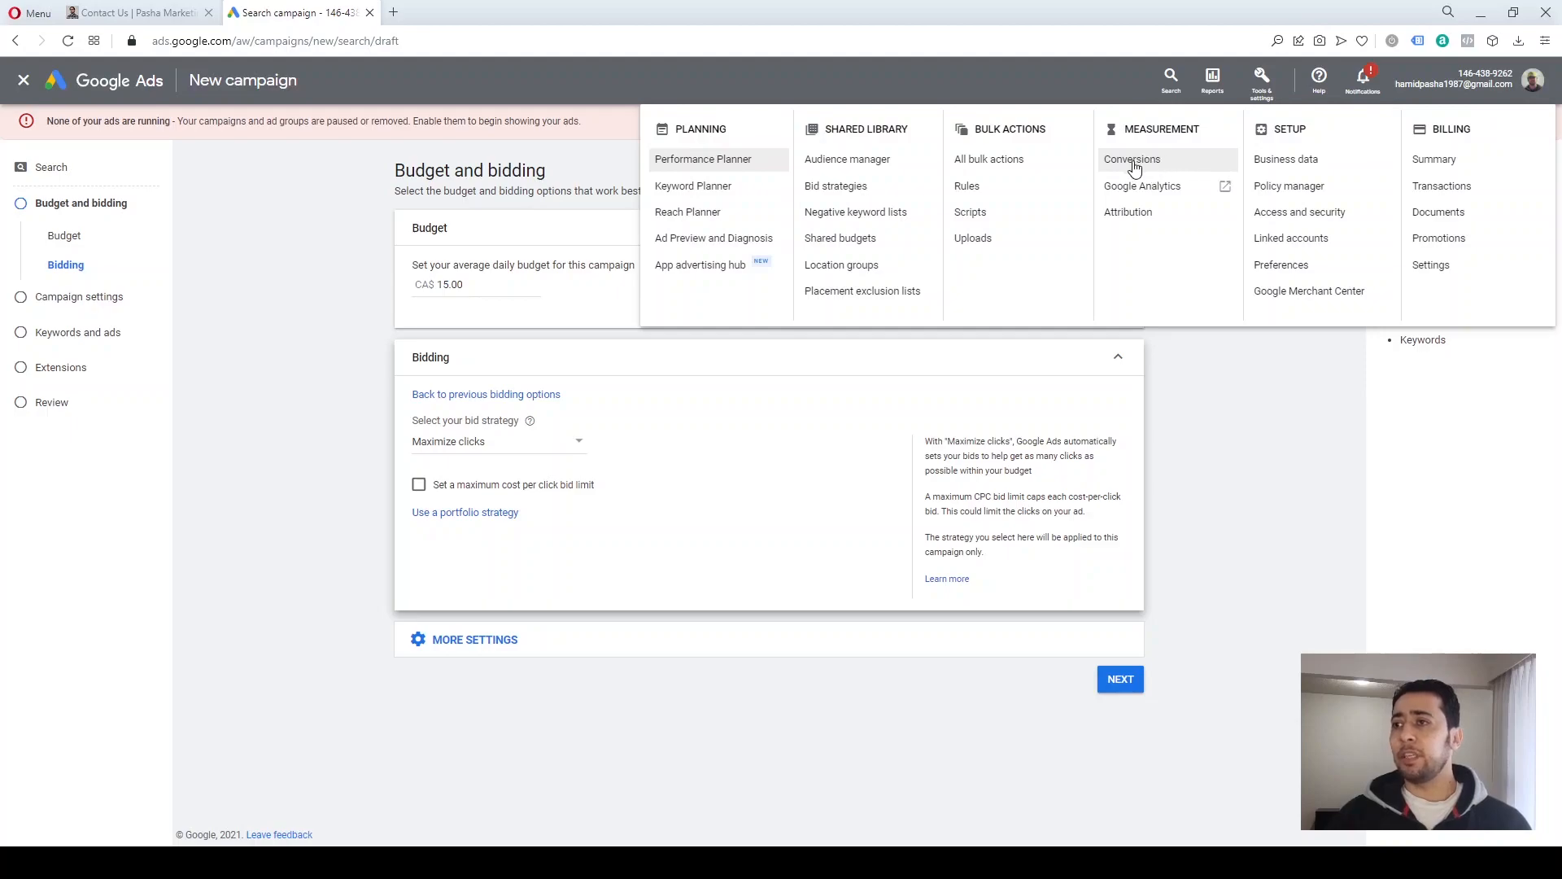
left_click(500, 449)
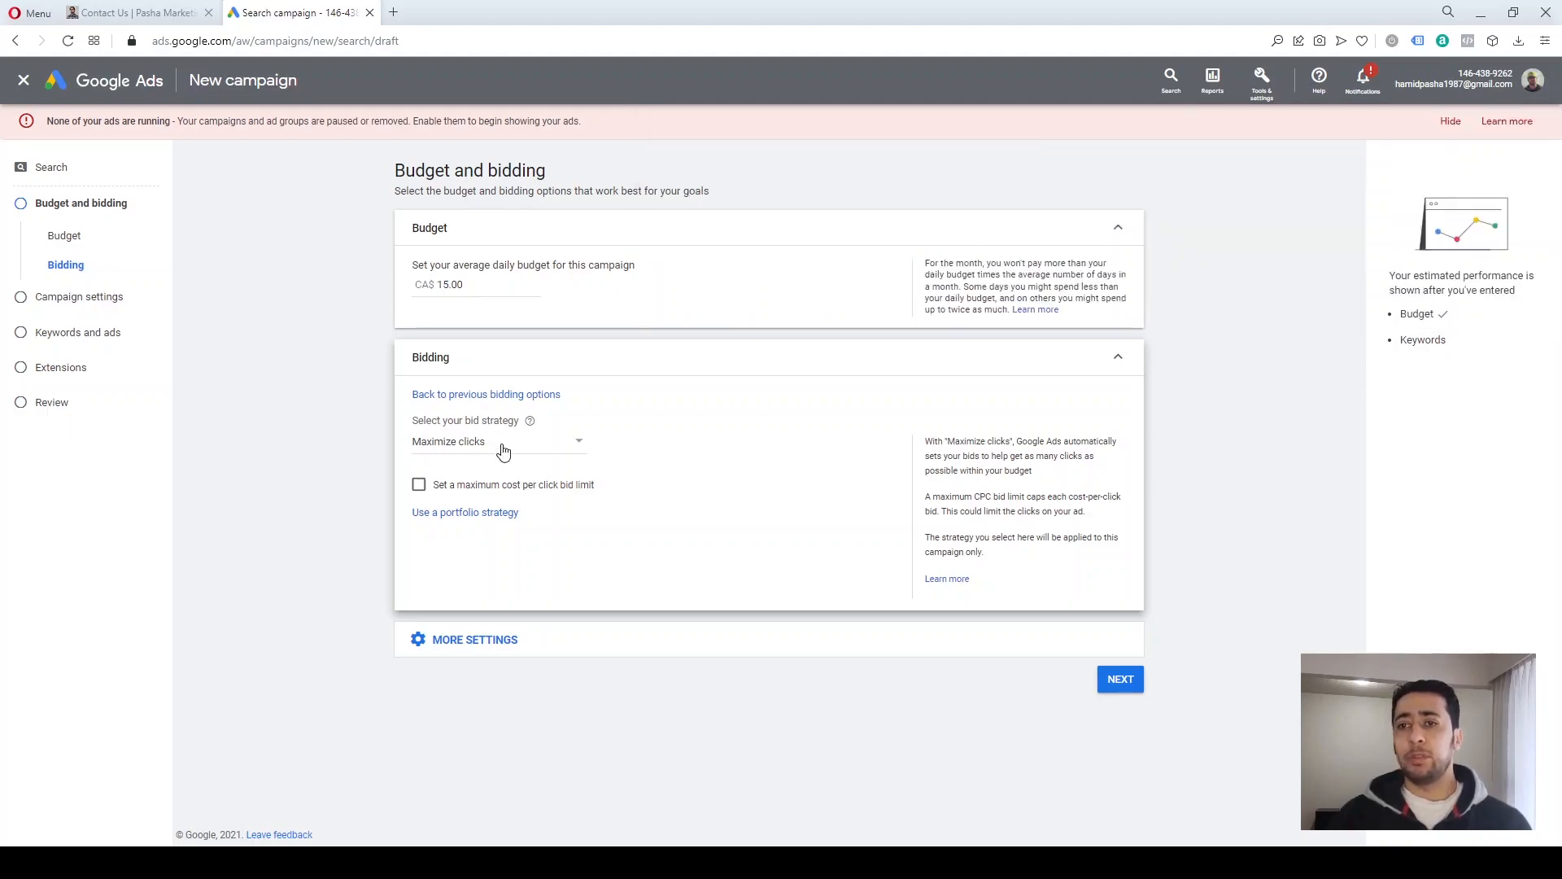
- Select Maximize clicks as the campaign's bid strategy
left_click(499, 449)
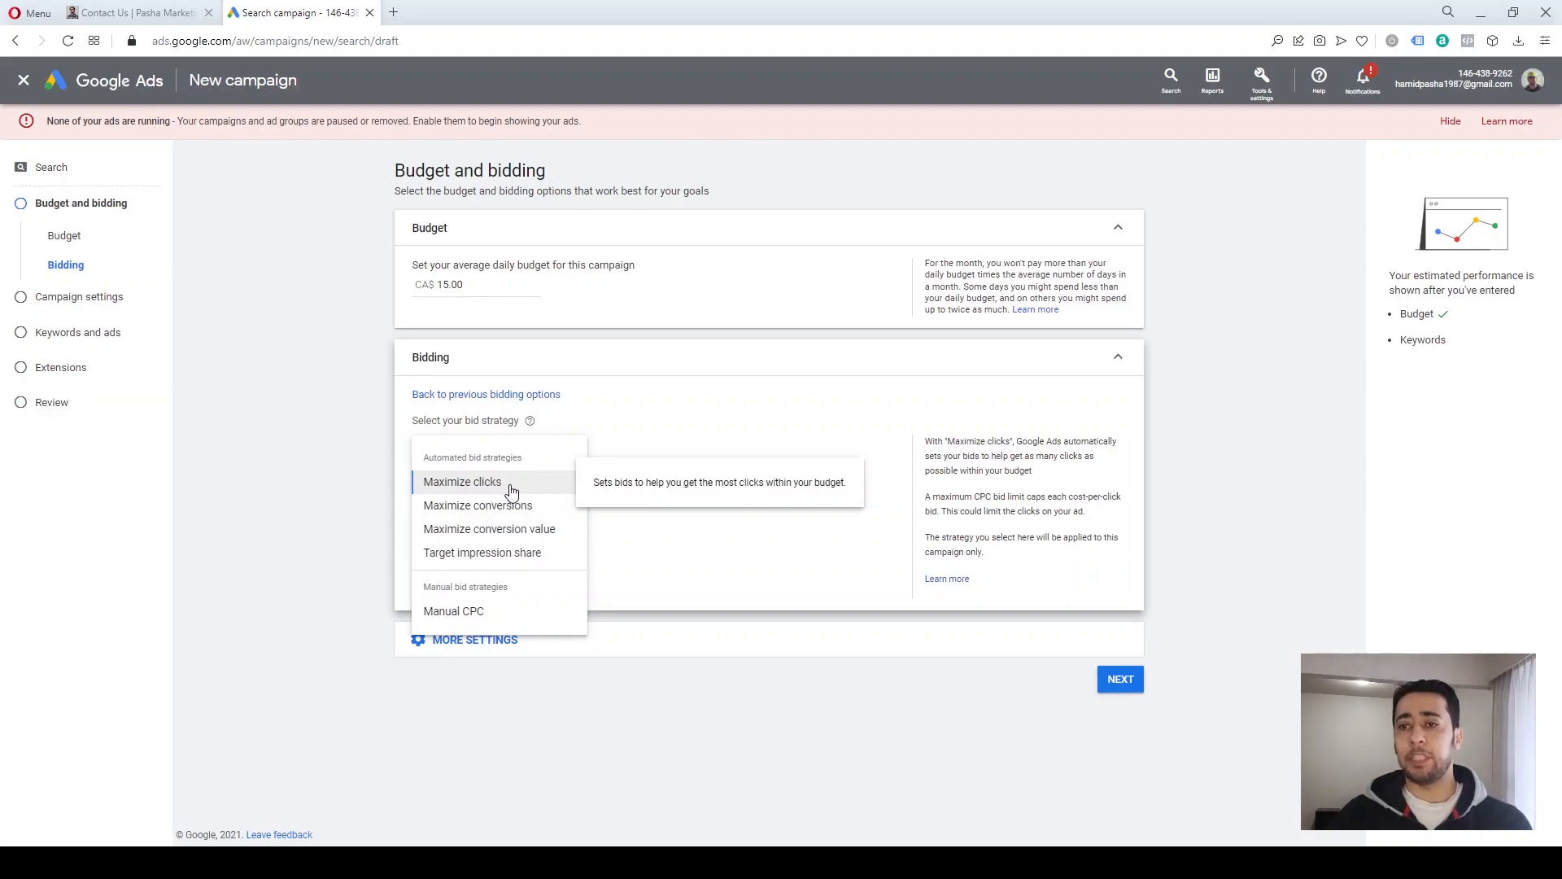
left_click(510, 489)
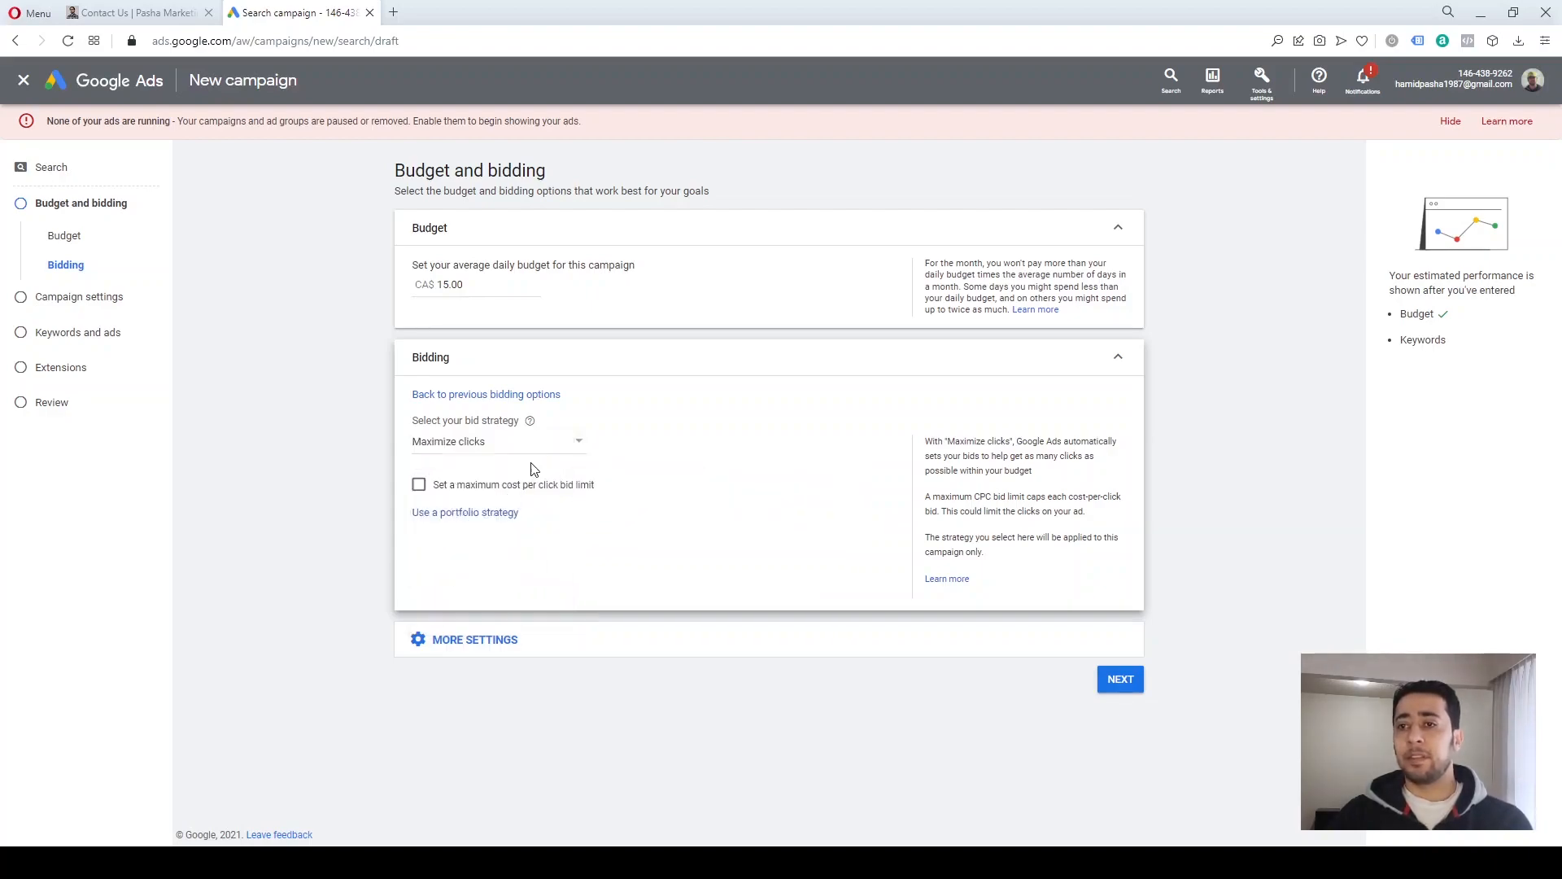
left_click(556, 450)
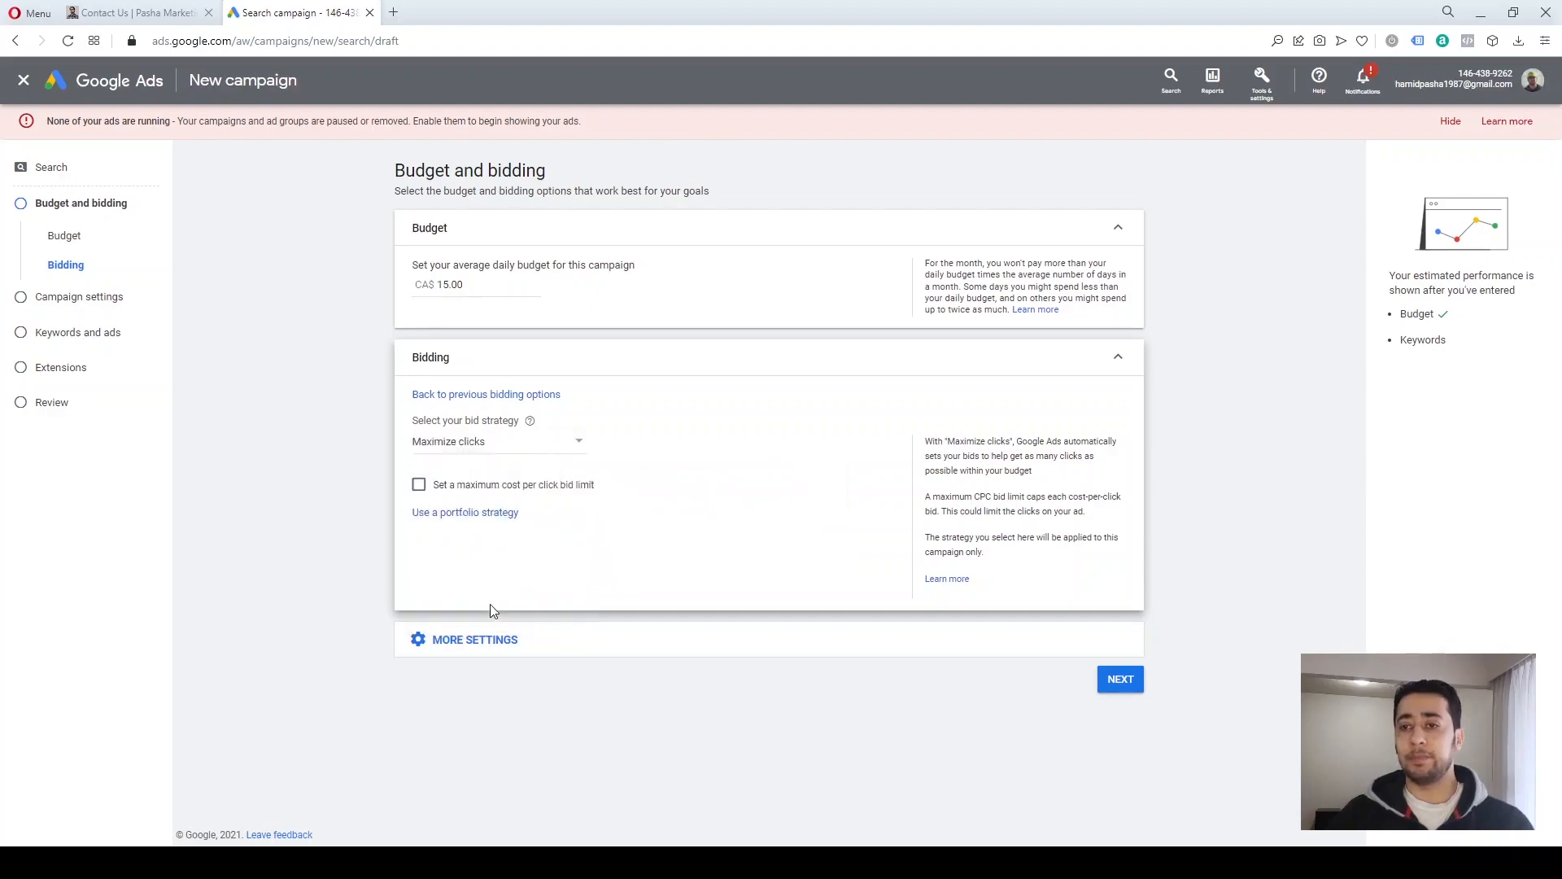
- Set the ad rotation to "Optimize: Prefer best performing ads" and continue to the campaign settings
left_click(486, 643)
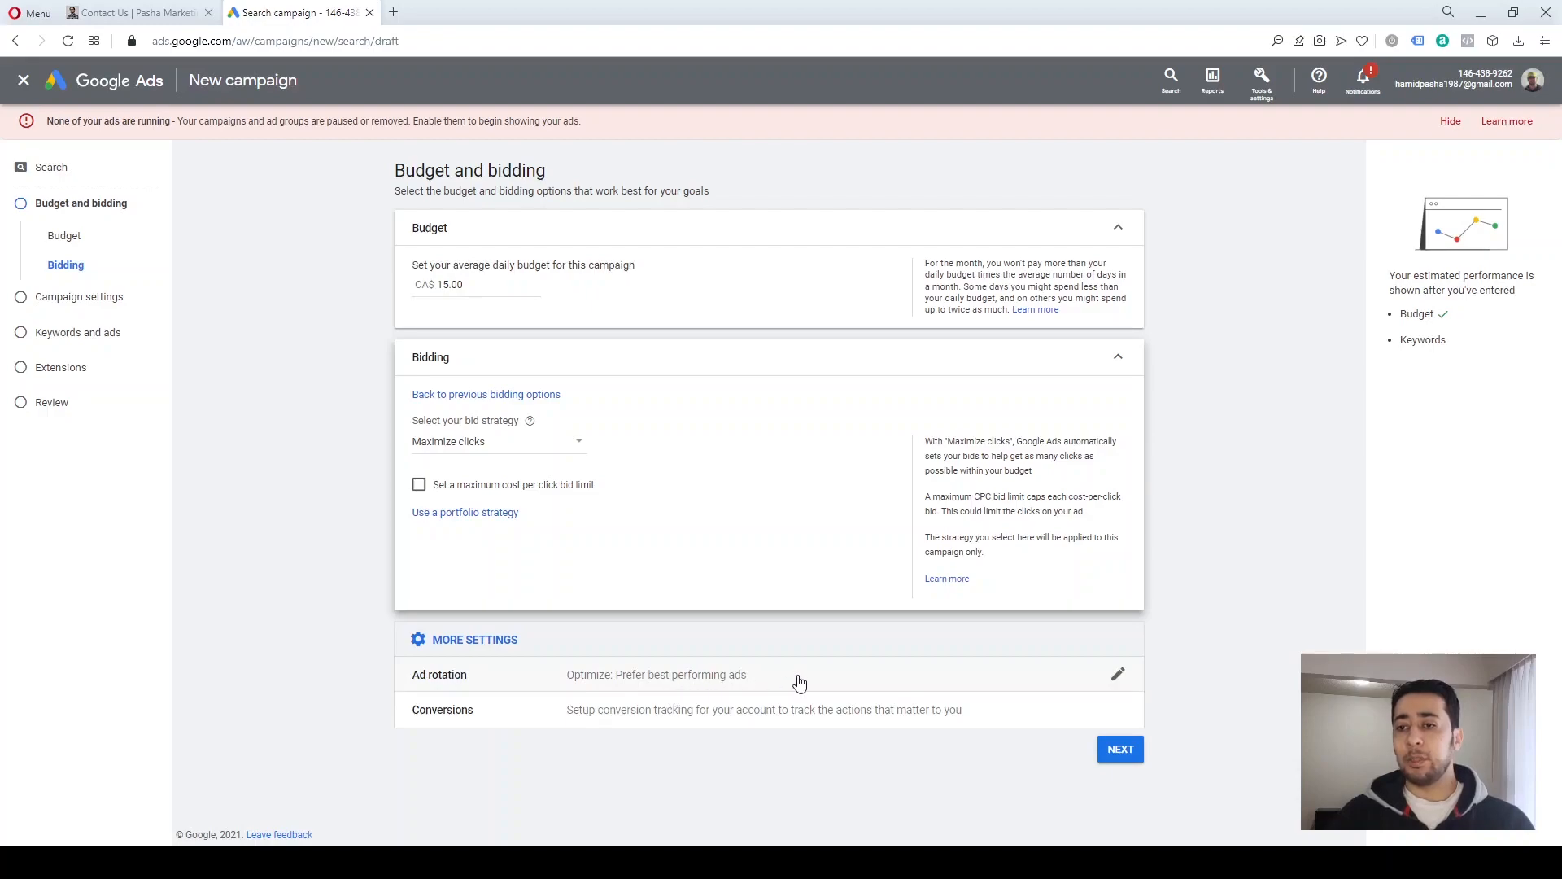
left_click(620, 688)
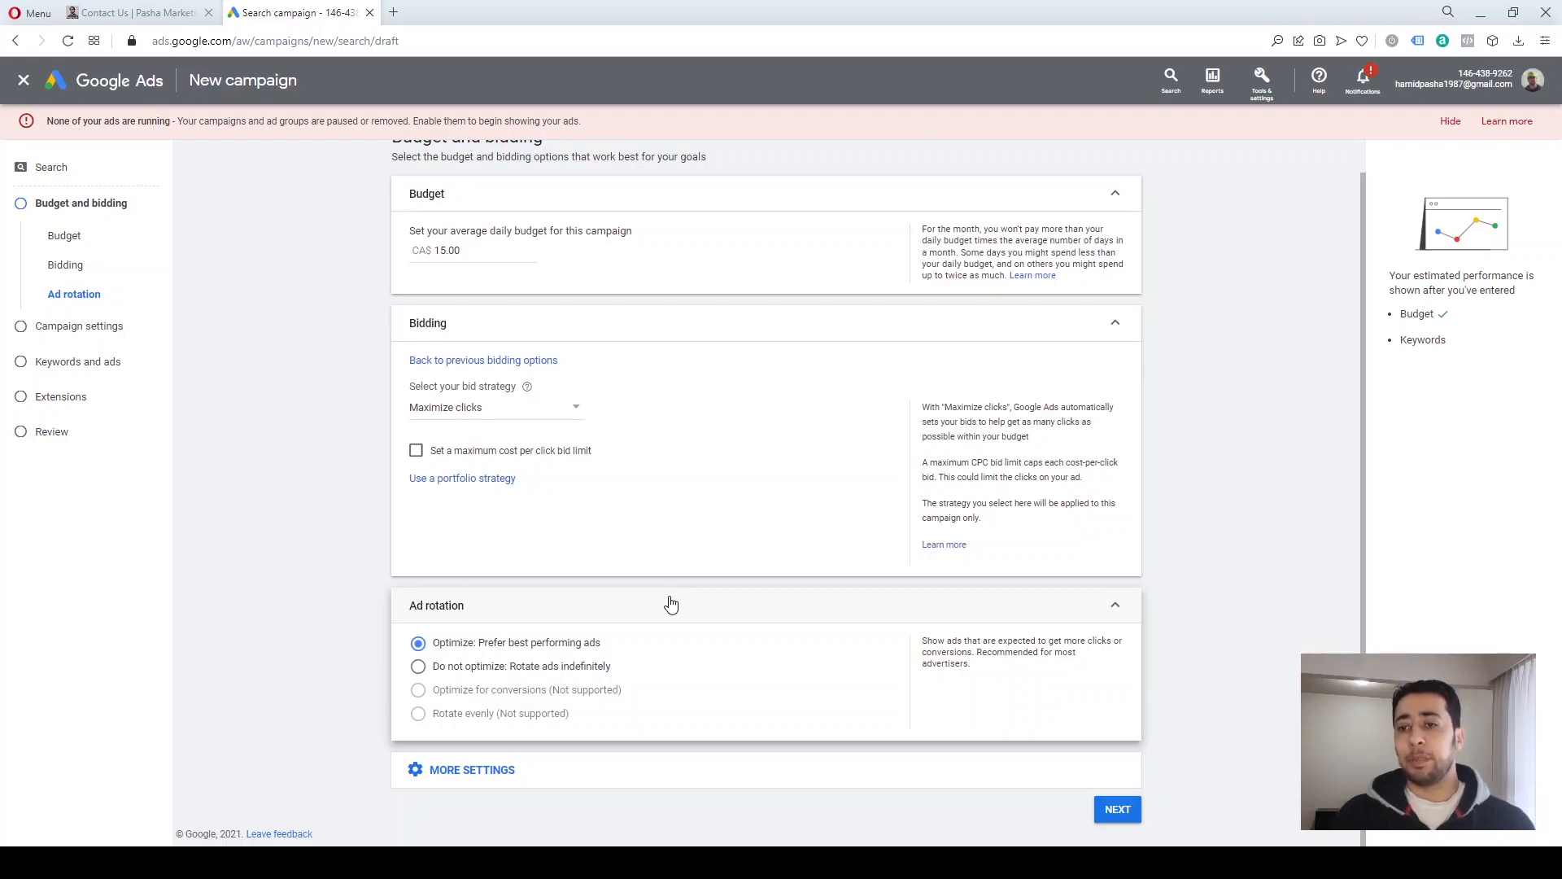
left_click(493, 671)
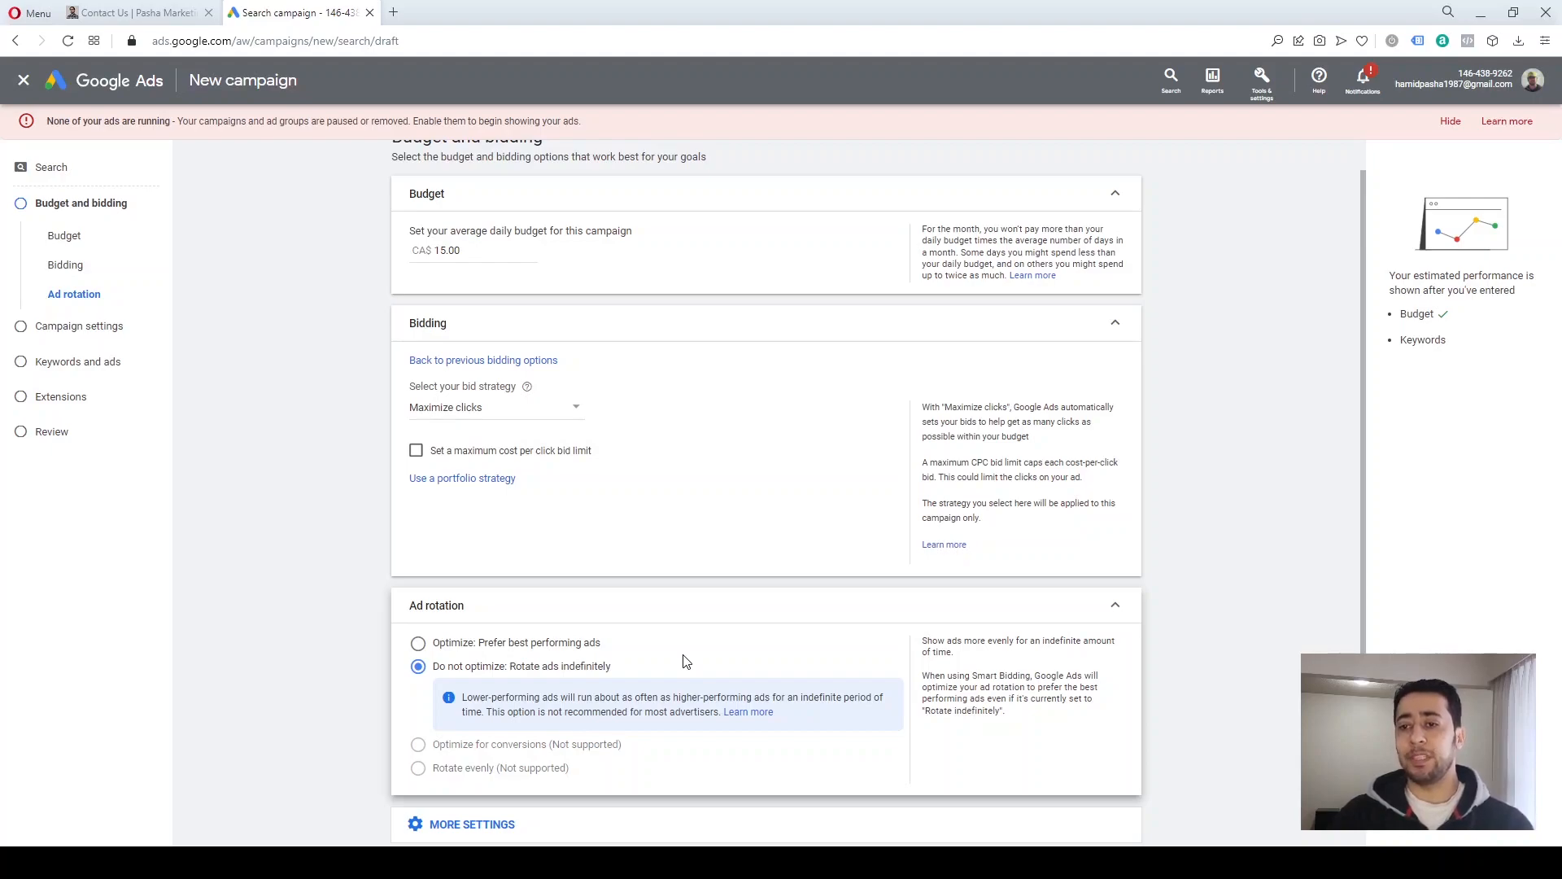
left_click(583, 647)
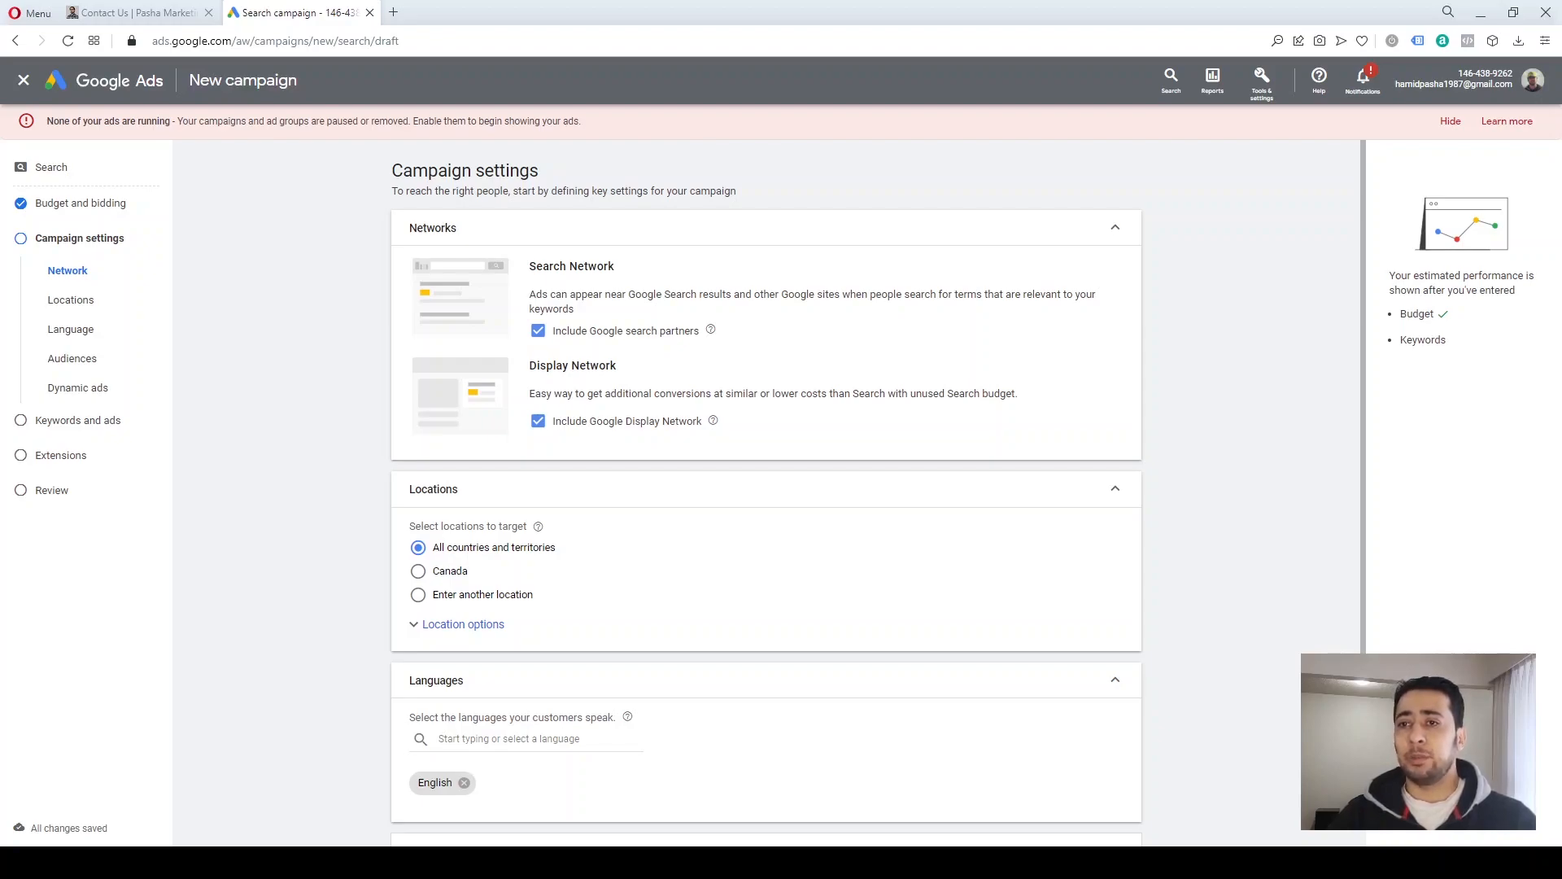
- Exclude both Google search partners and the Google Display Network from the campaign's networks
left_click(538, 331)
left_click(537, 436)
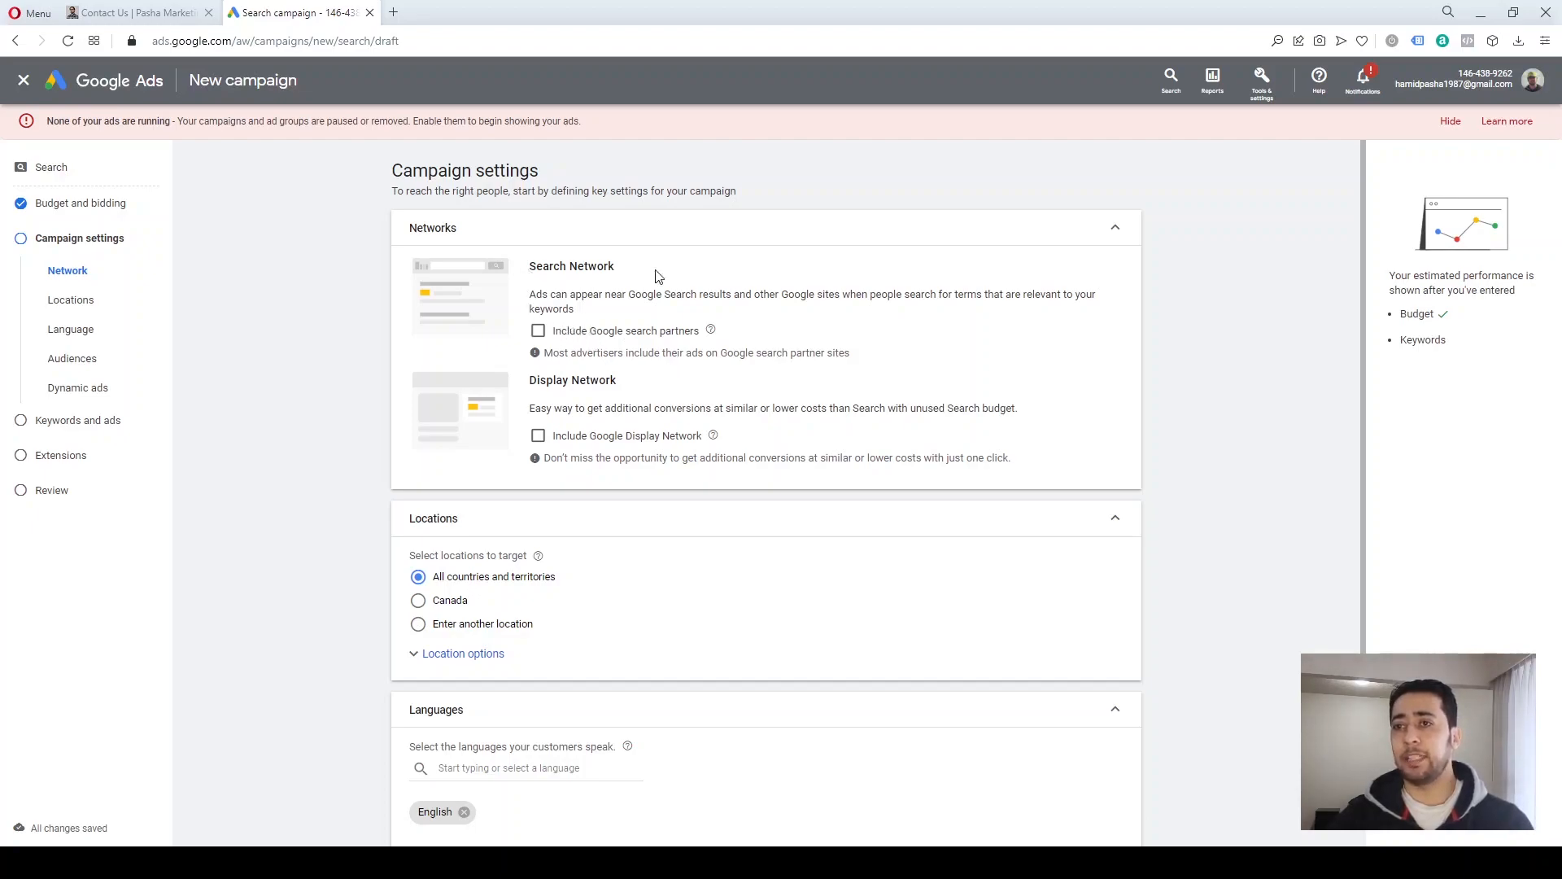
- Add Canada (country) as a targeted location using the option to enter another location
scroll(929, 376, "down", 1)
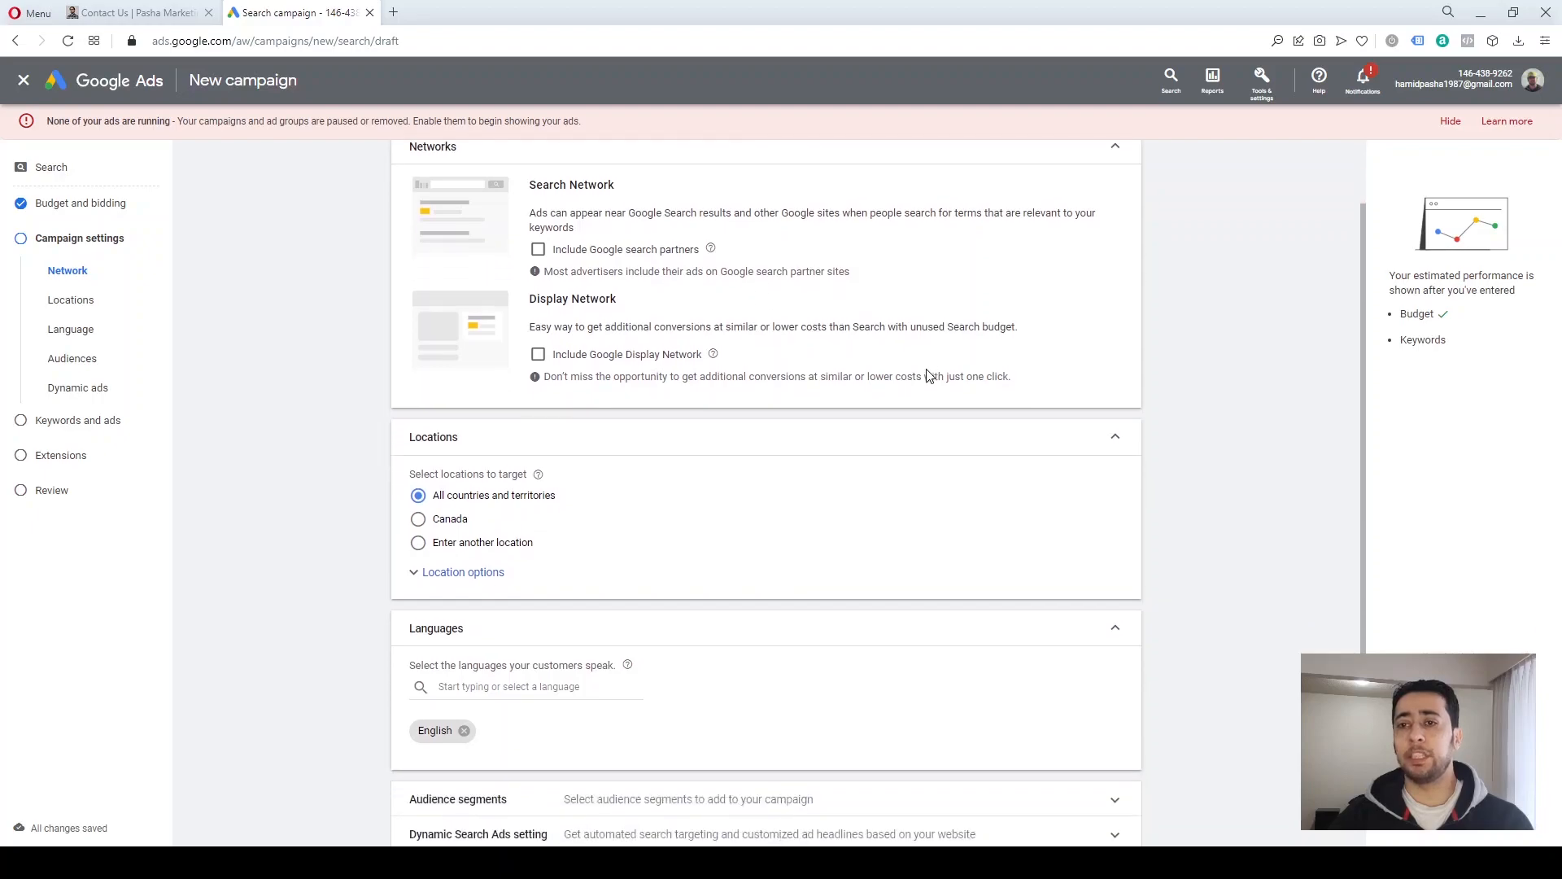
scroll(869, 422, "down", 2)
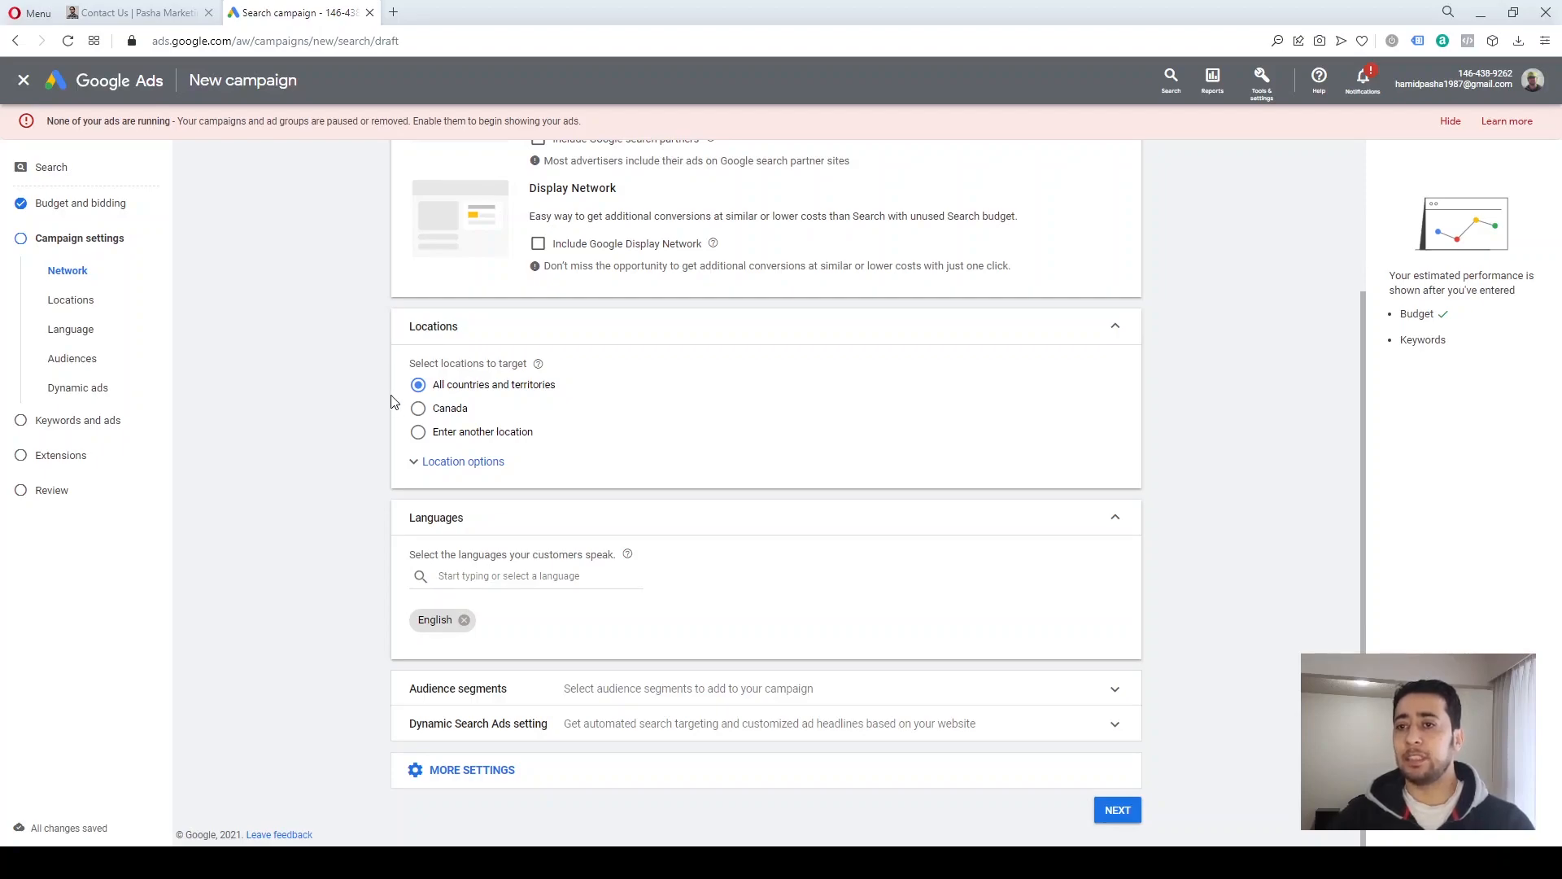
left_click(419, 432)
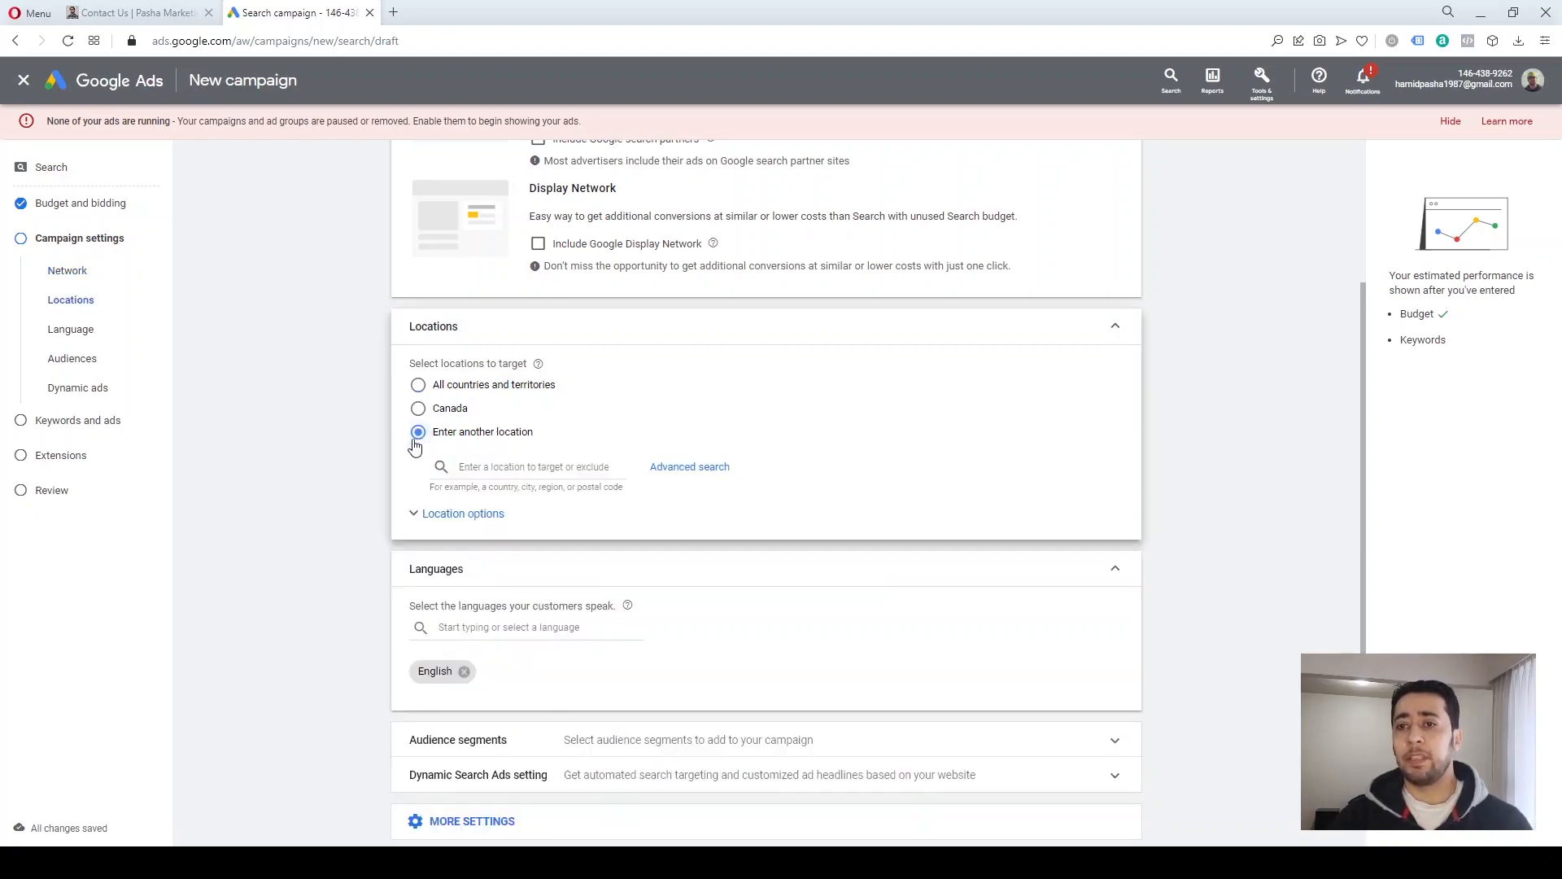
left_click(537, 464)
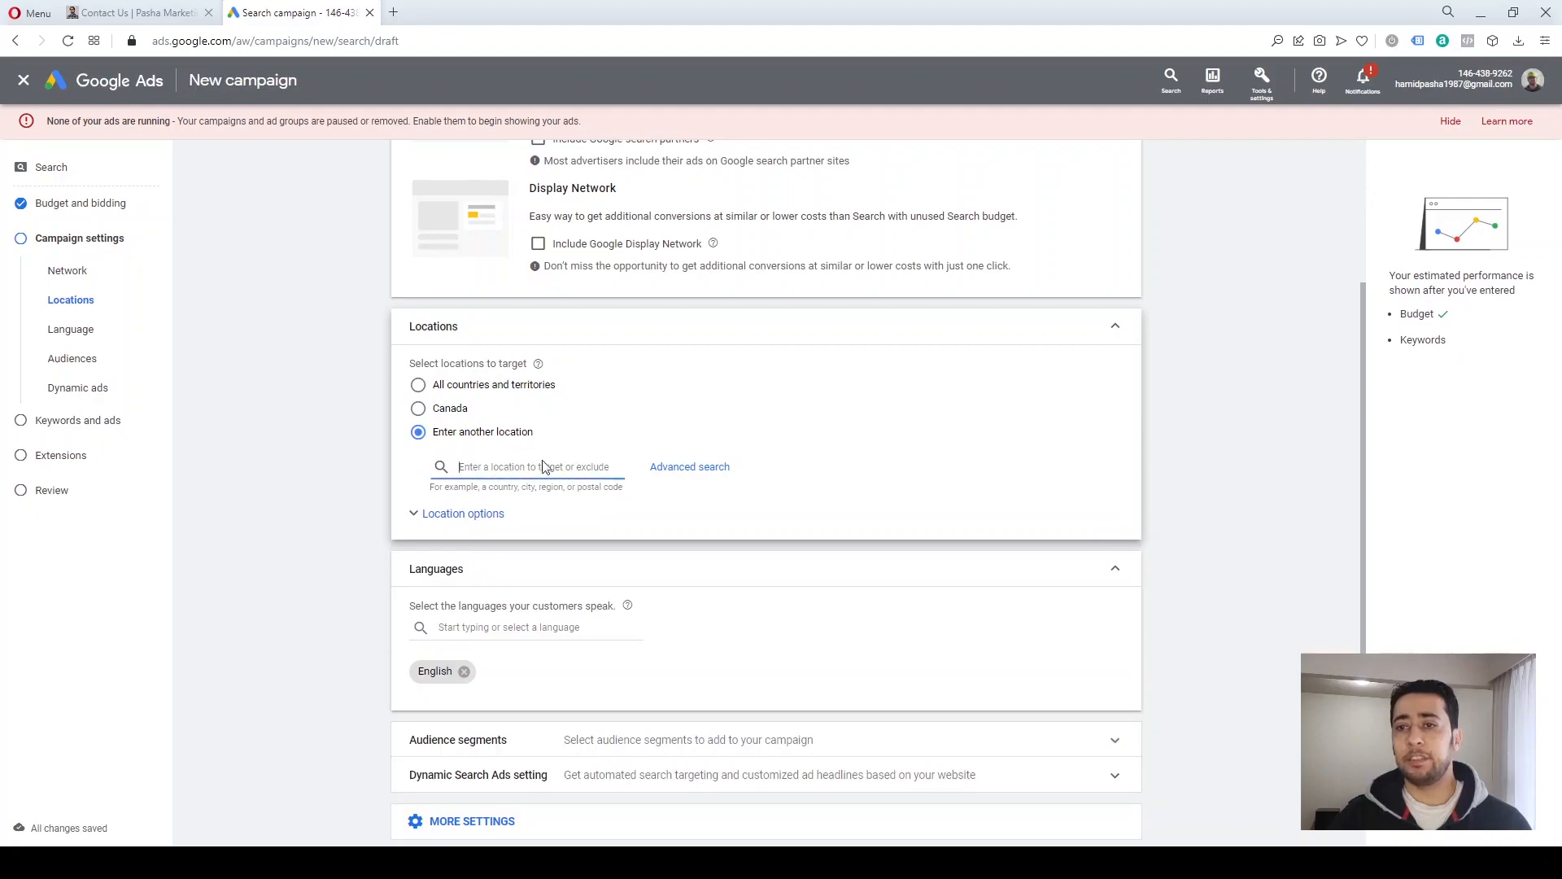
type("ca")
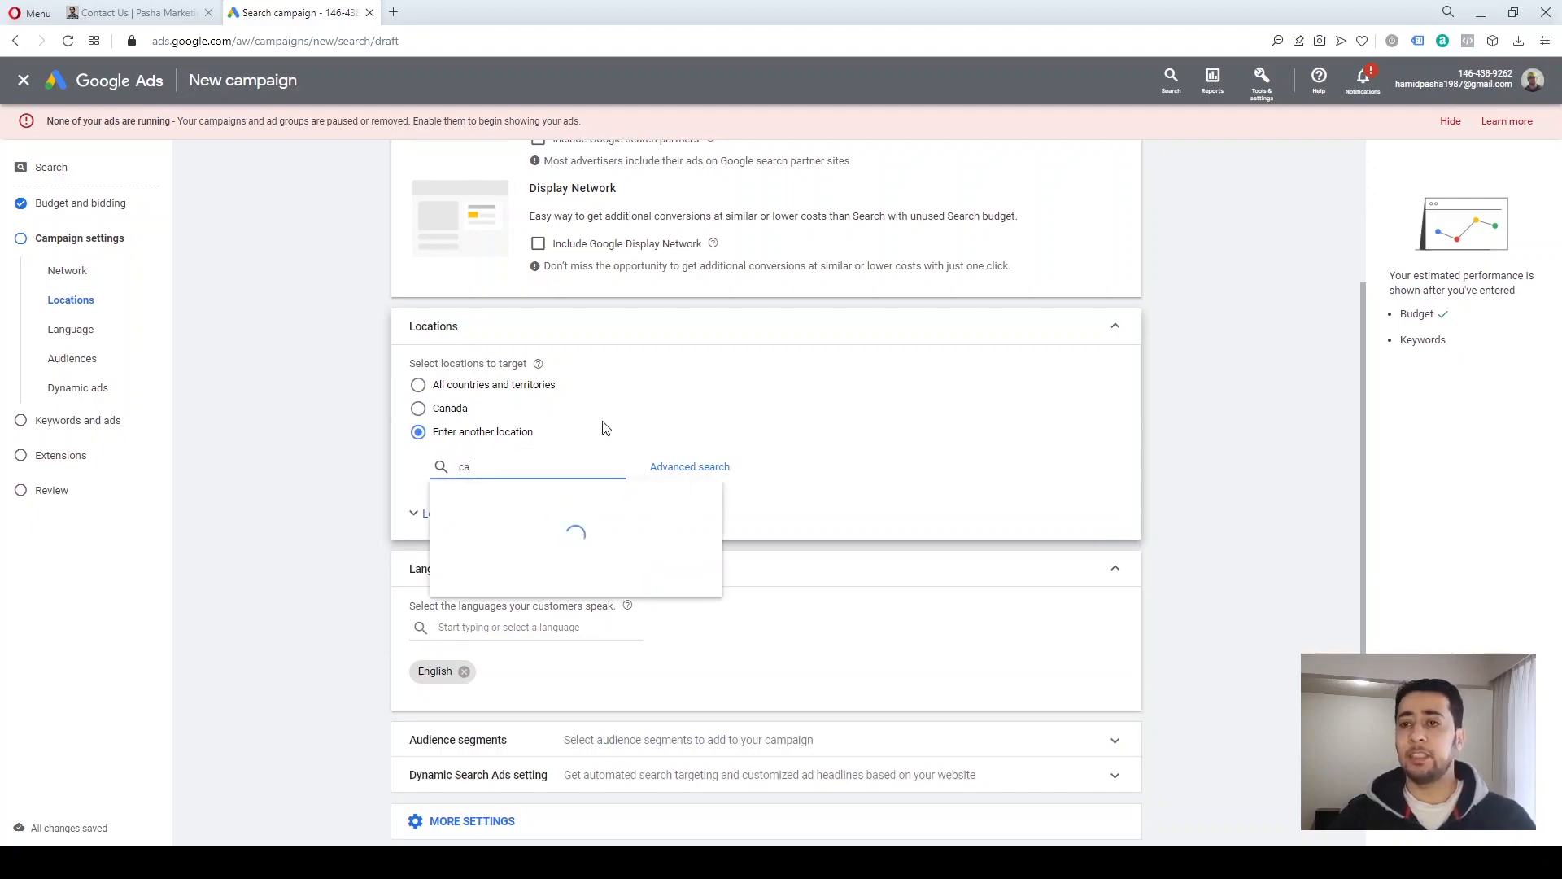
type("nada")
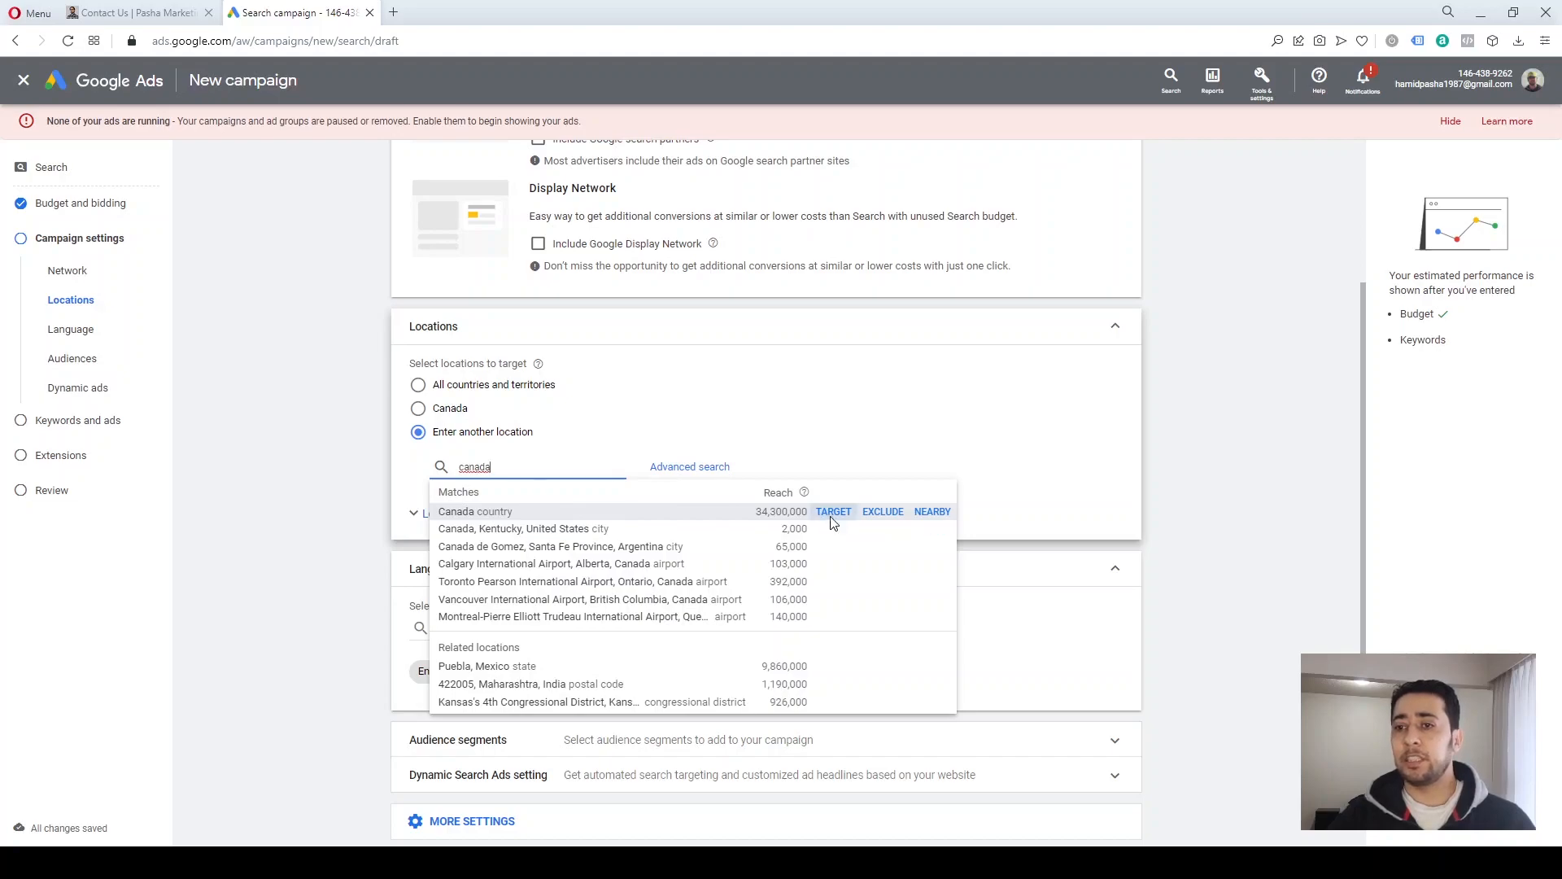
left_click(831, 517)
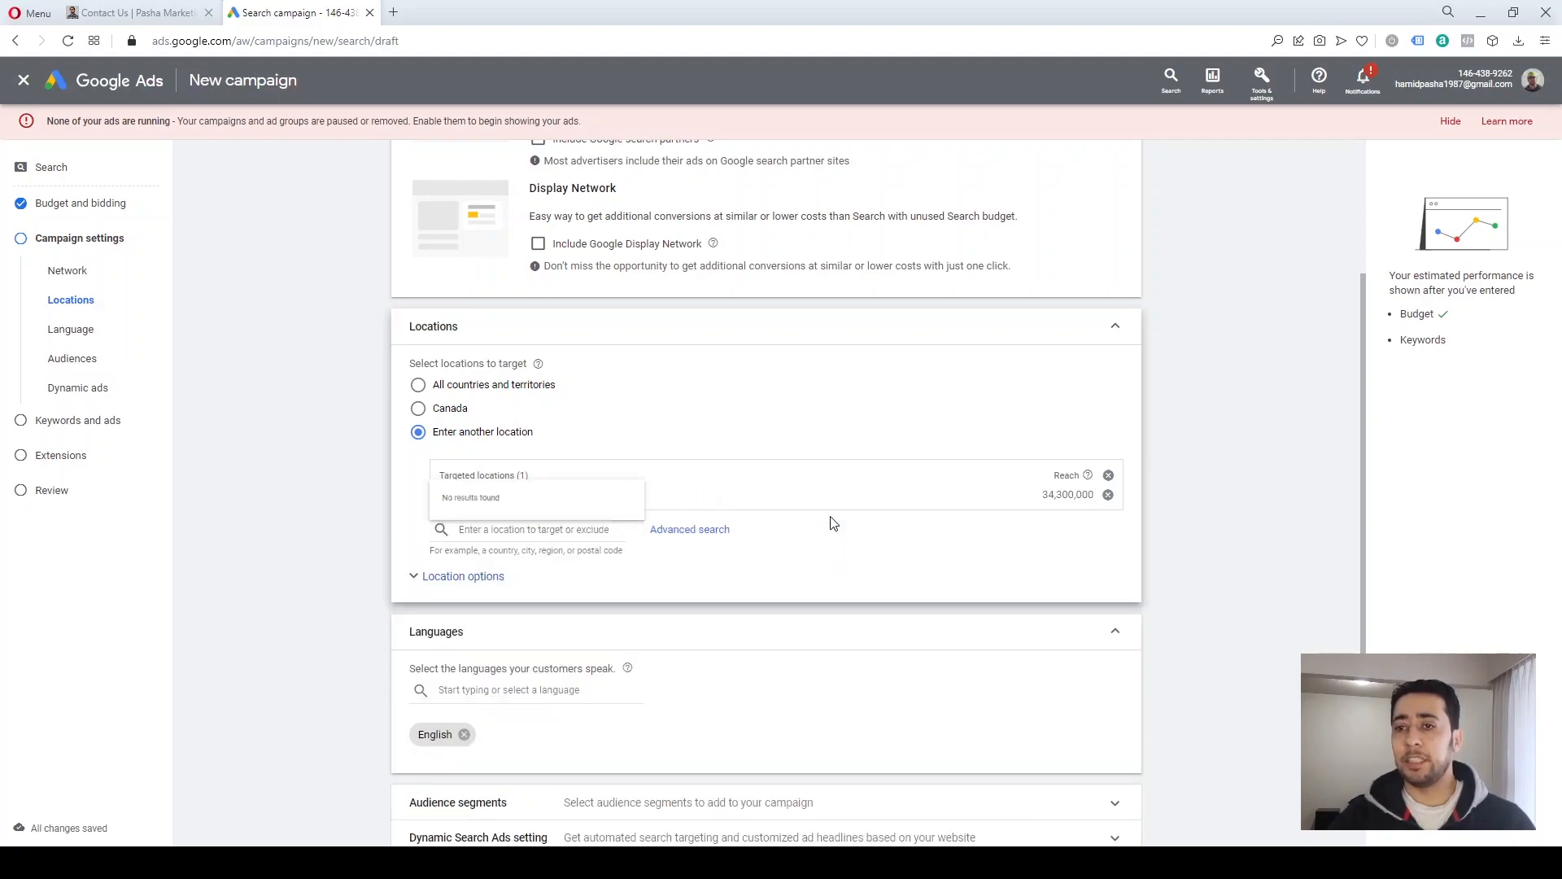
- Search for Quebec and exclude the province of Quebec, Canada from the campaign's locations
left_click(507, 531)
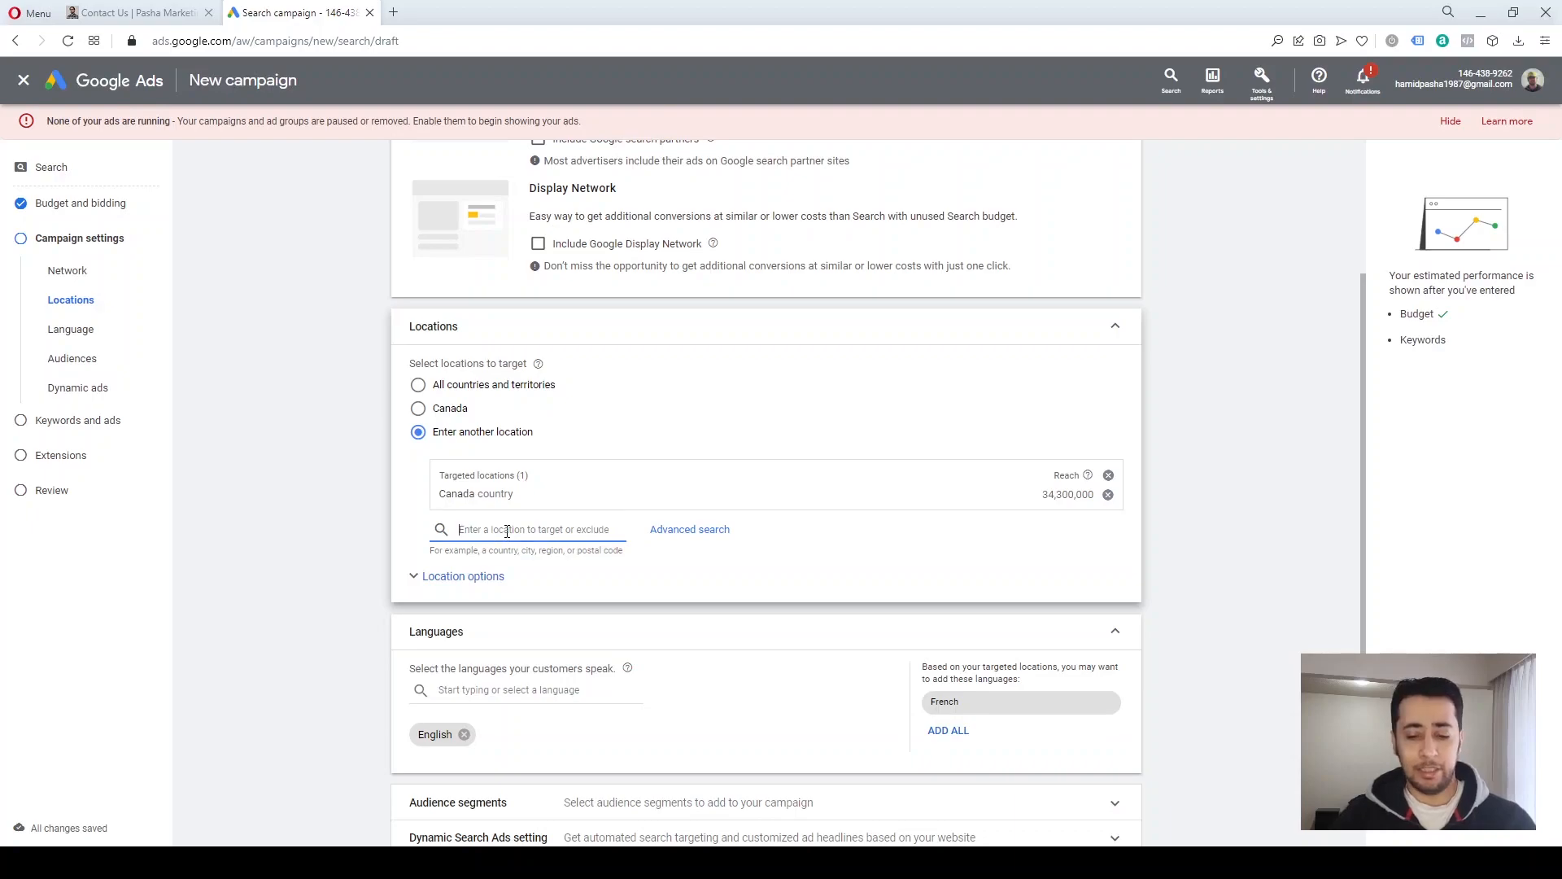
type("que")
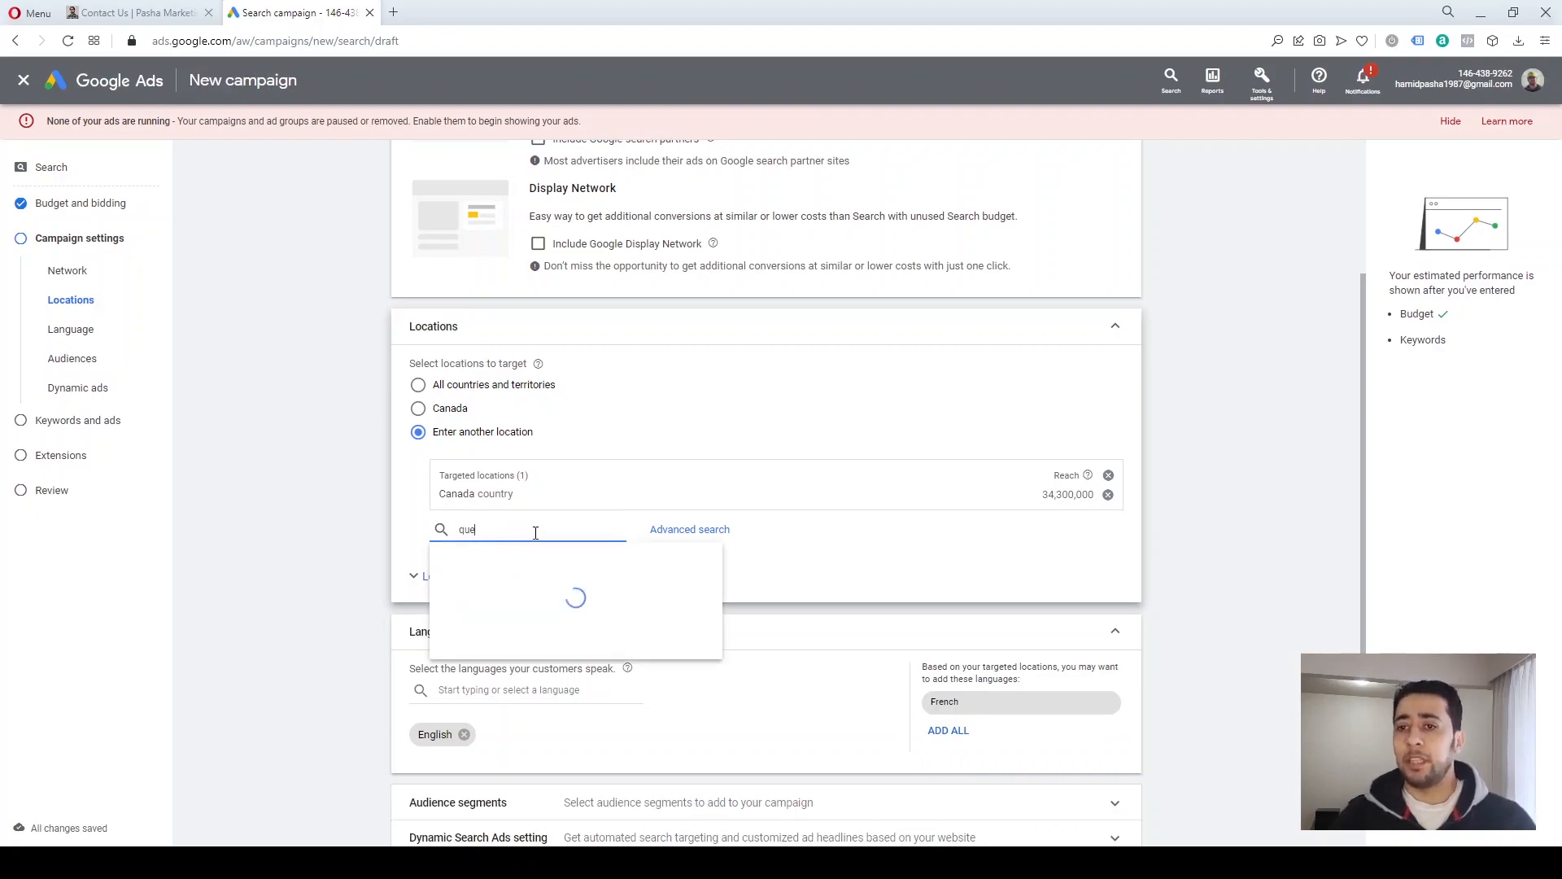
type("bec")
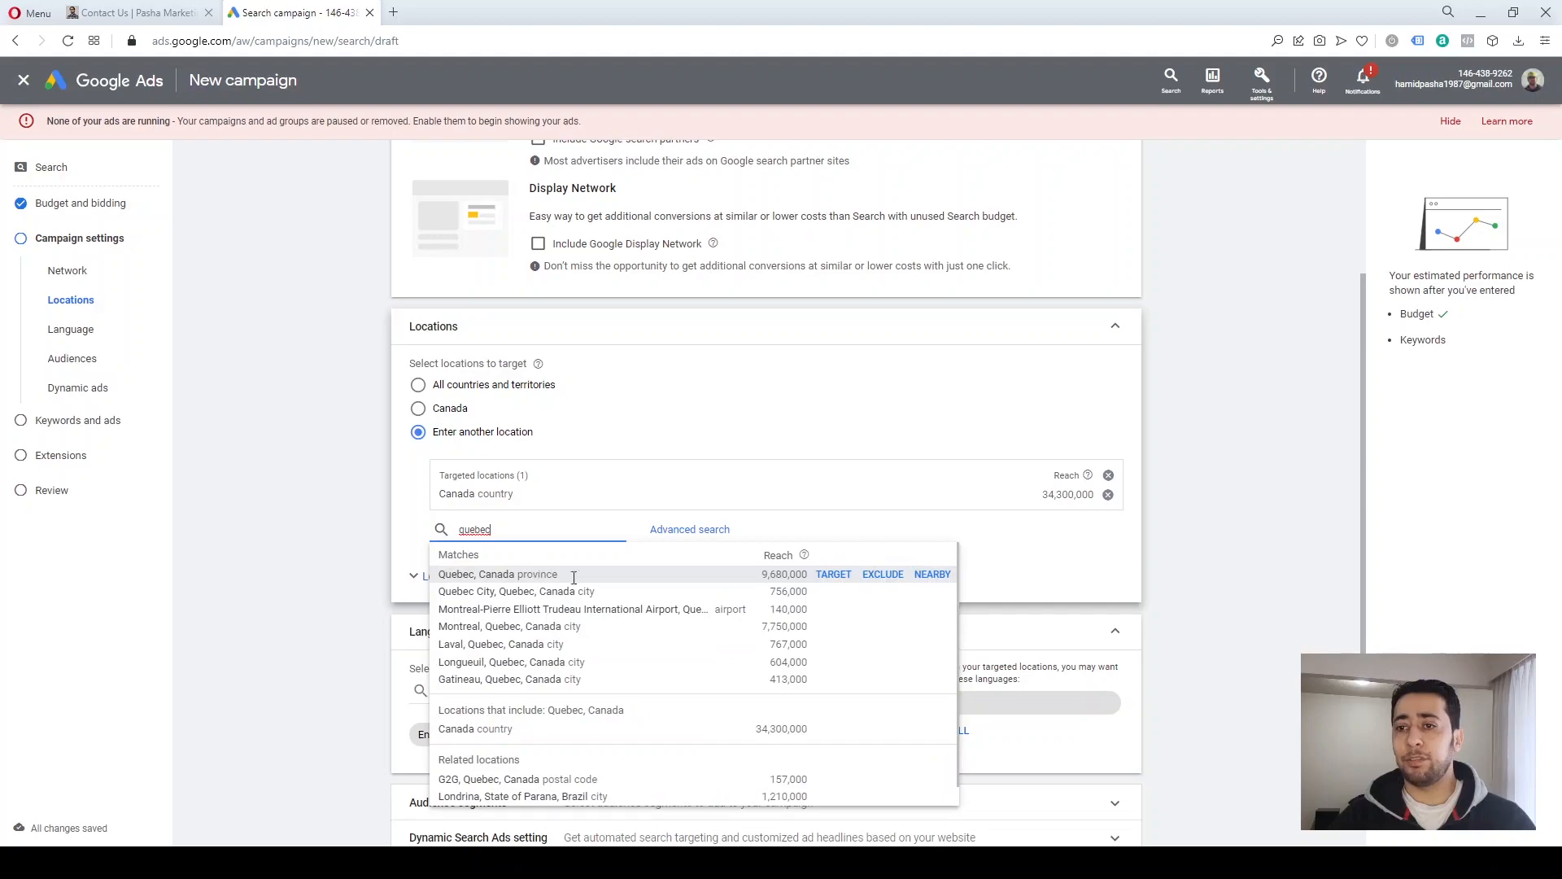
left_click(879, 581)
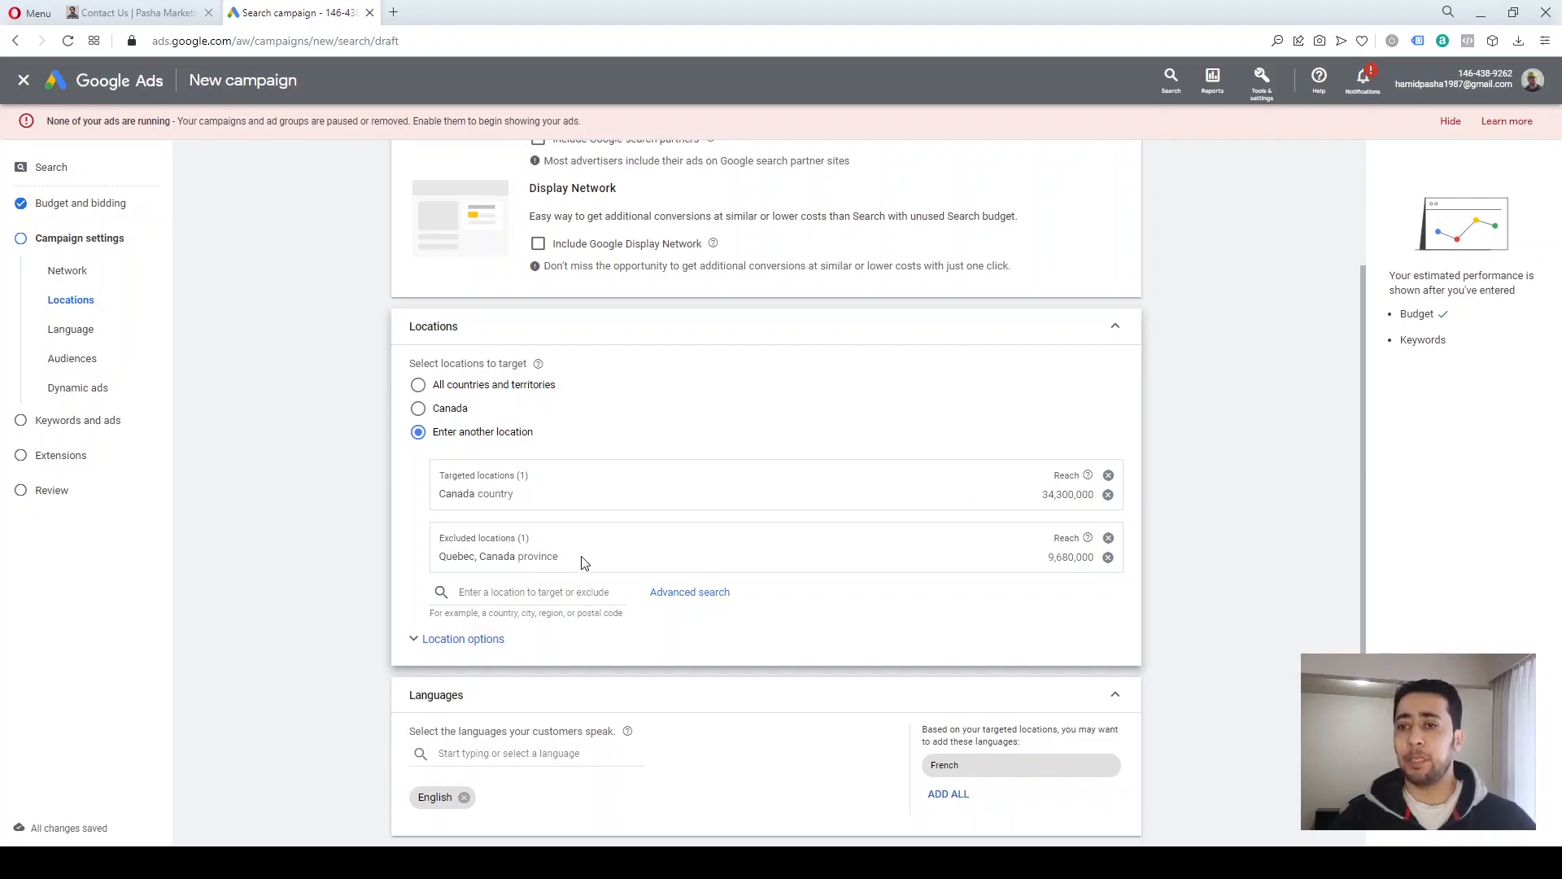
- Review the location choices and examine the languages available for the campaign without changing the selection
scroll(791, 538, "down", 1)
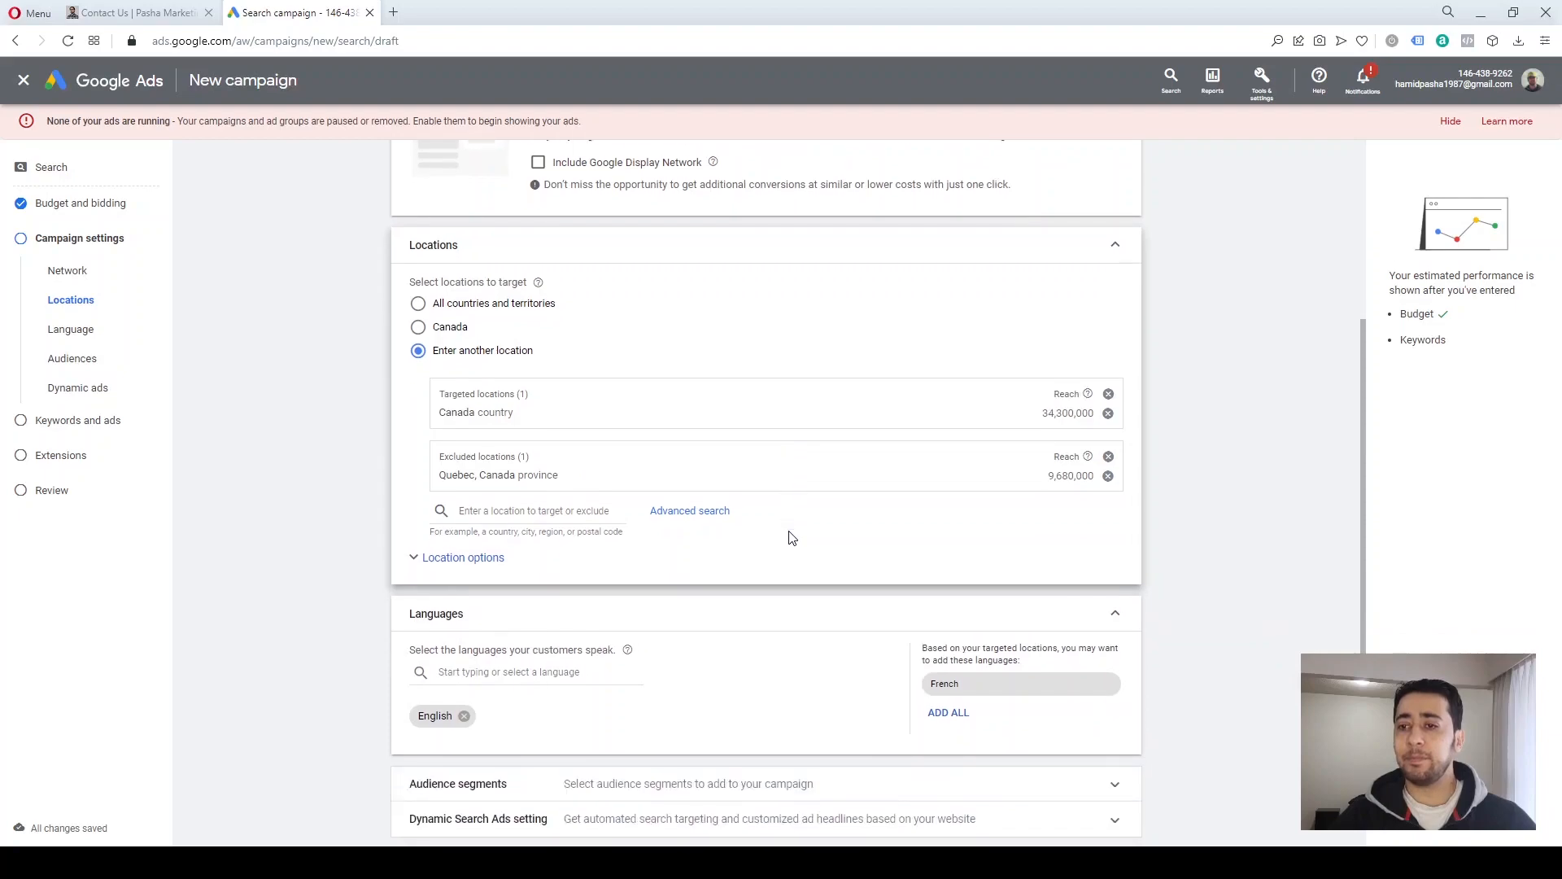
scroll(792, 537, "up", 1)
scroll(790, 541, "down", 2)
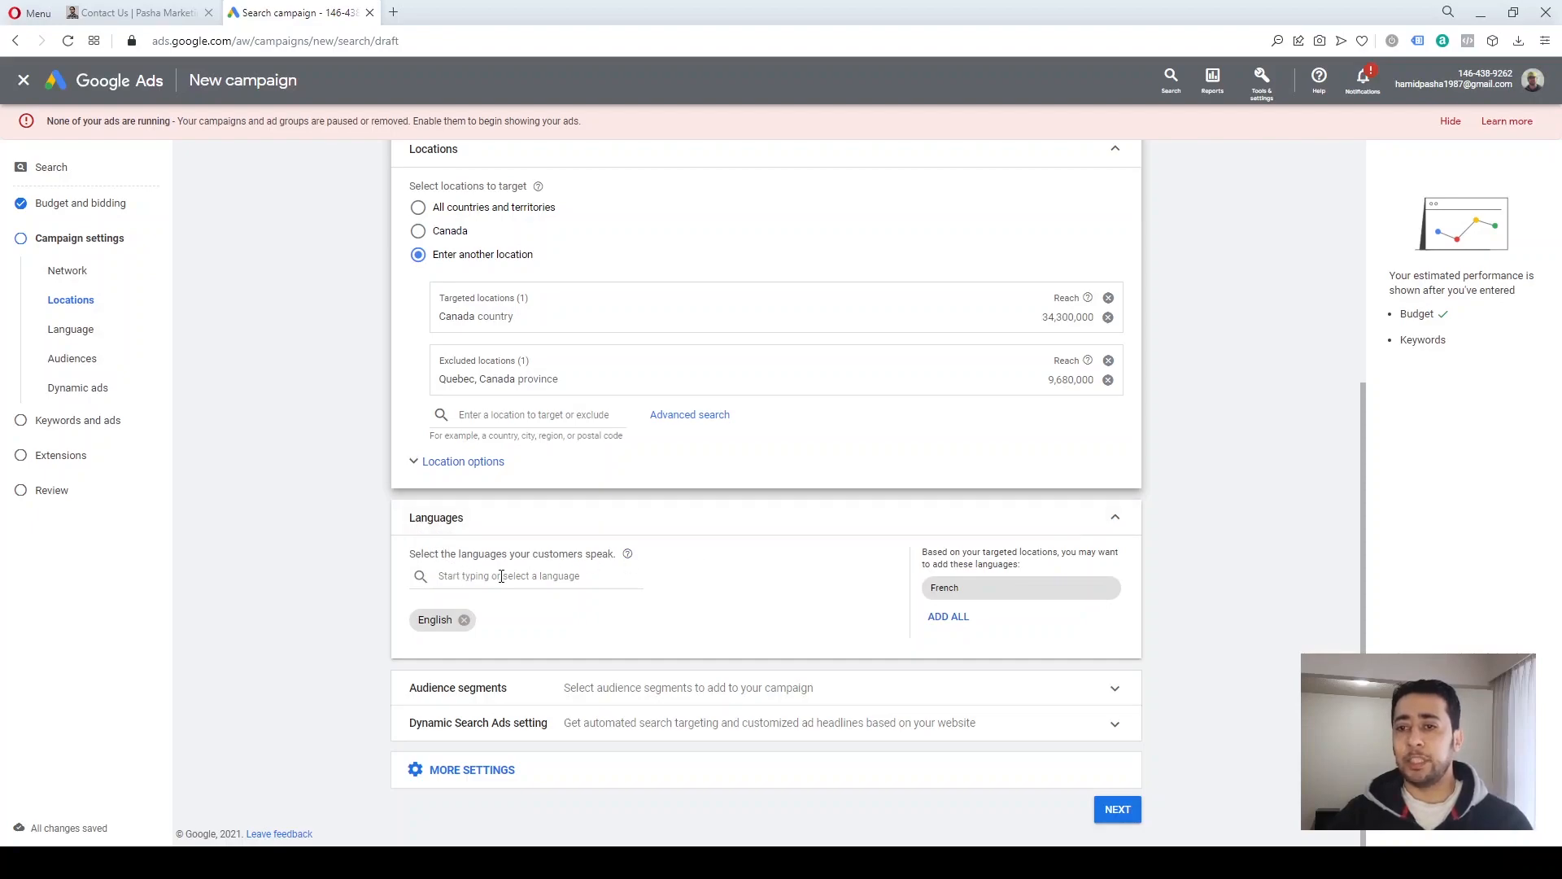
left_click(598, 577)
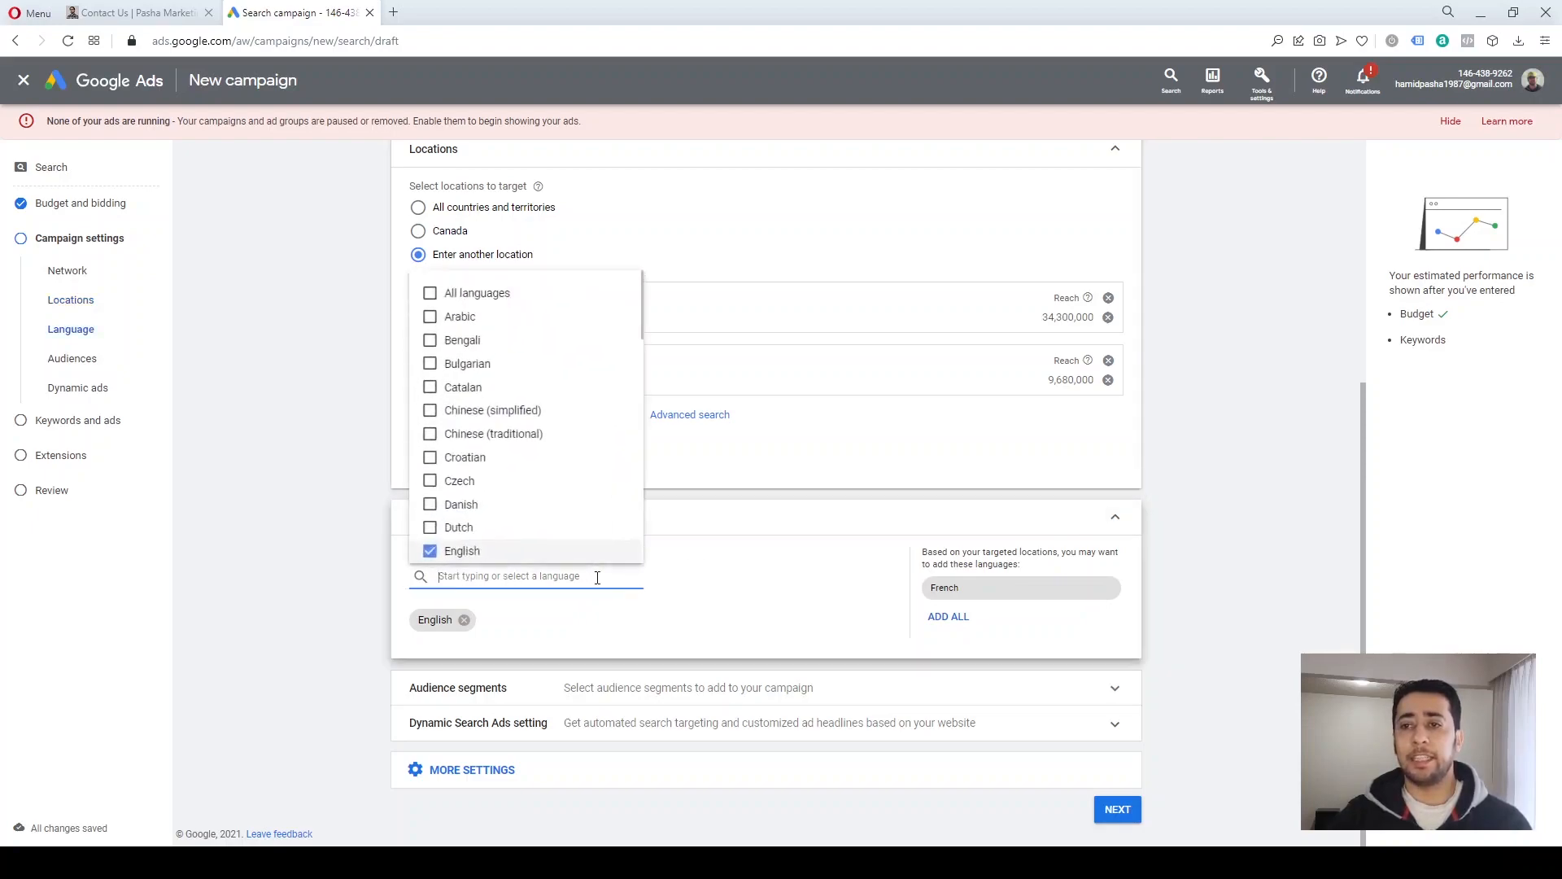
left_click(696, 586)
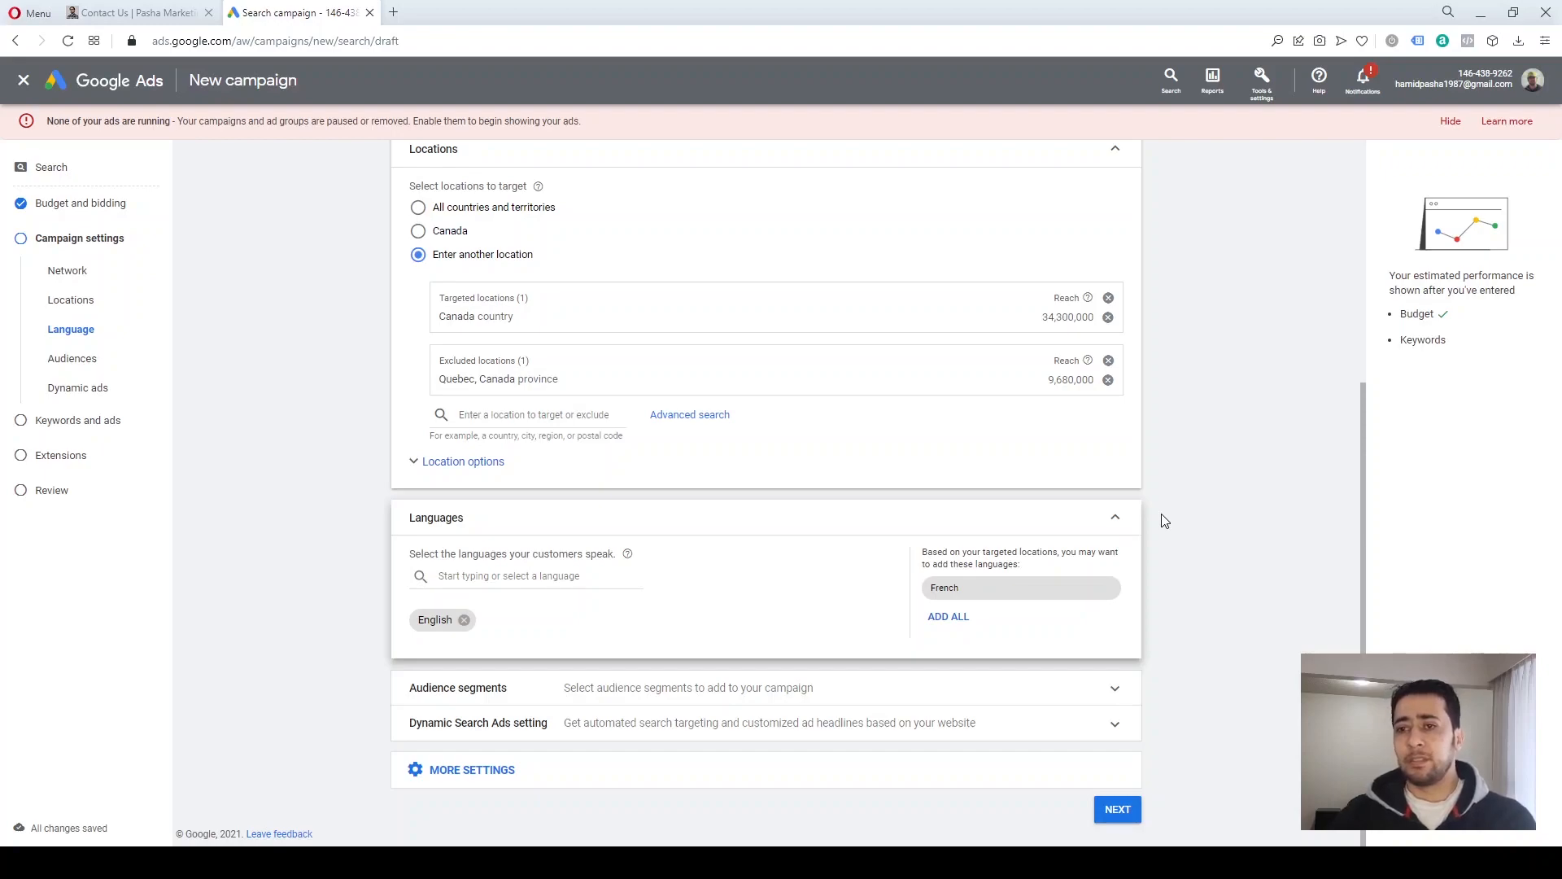
left_click(498, 576)
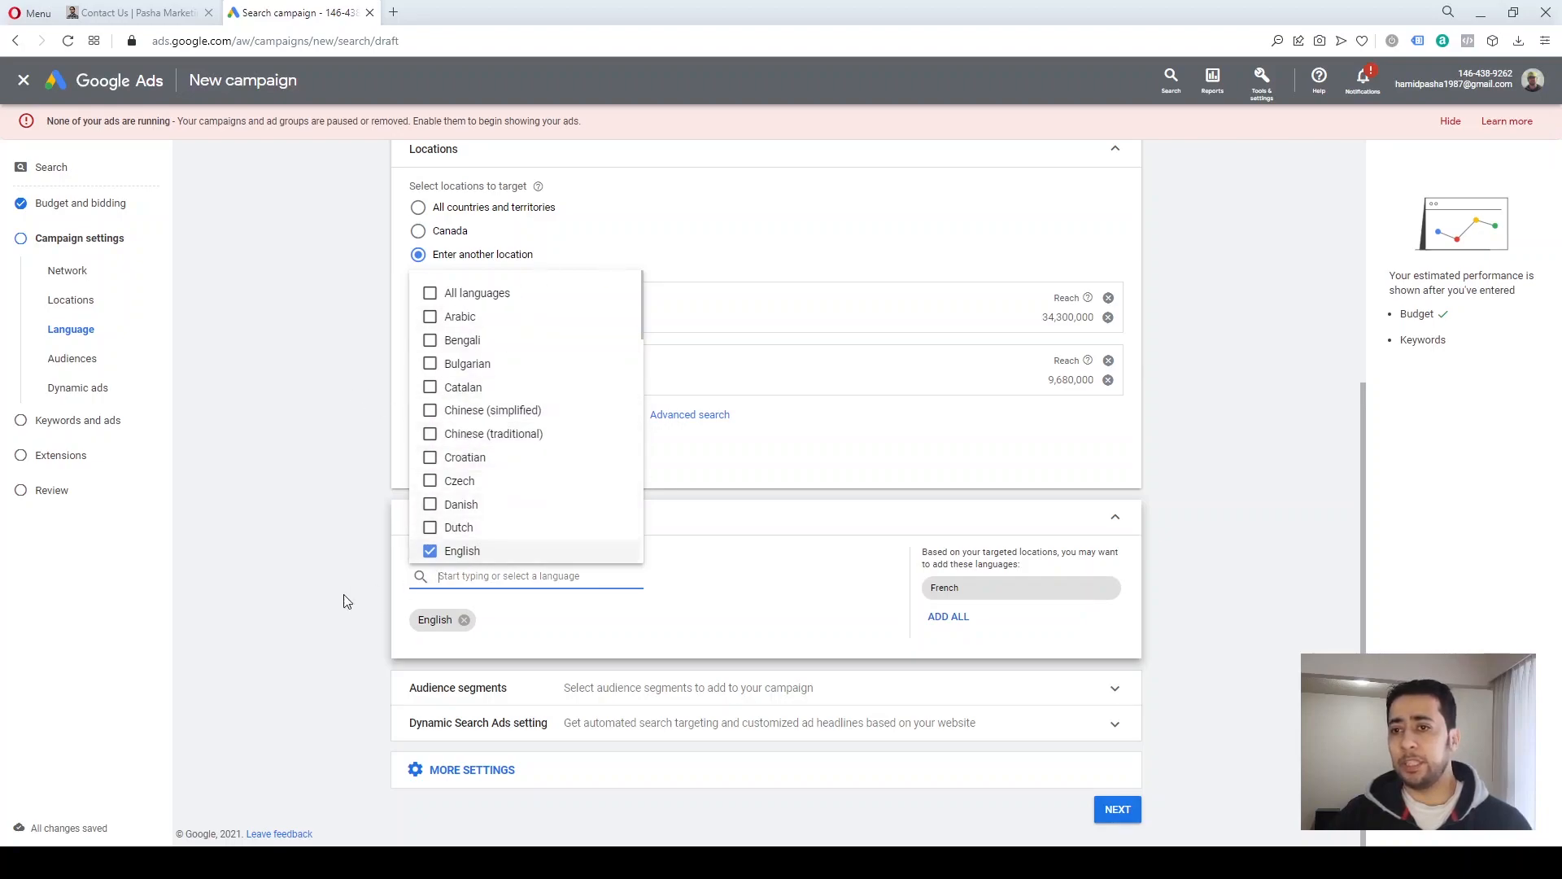
left_click(316, 598)
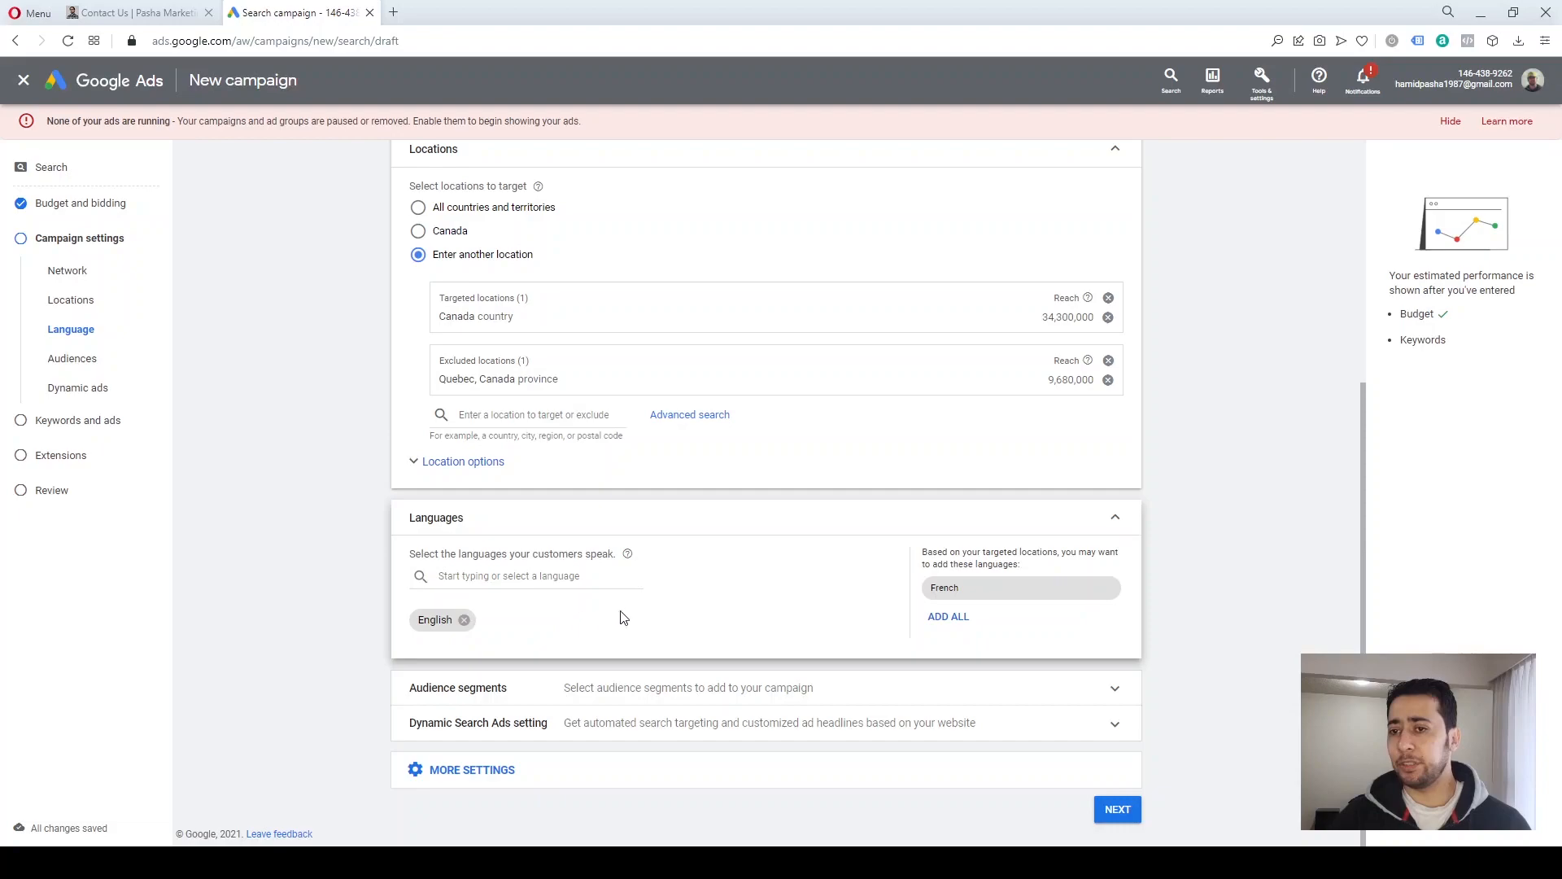
- Search the audience segments for "sneaker" and add the in-market segments Athletic Shoes and Running Apparel to the campaign
left_click(671, 692)
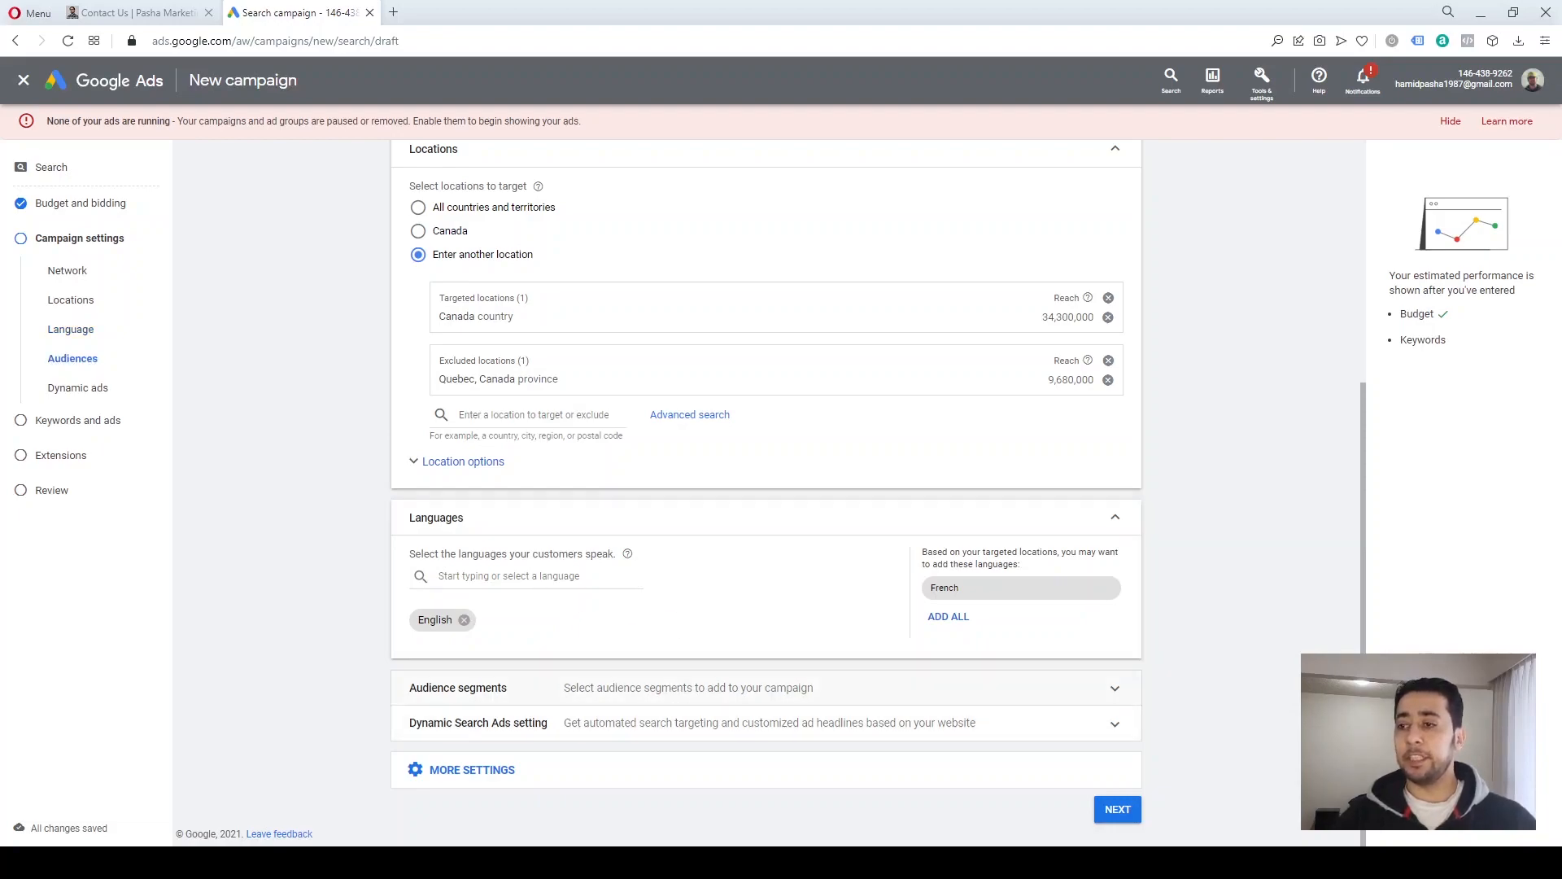
left_click(1098, 694)
scroll(1172, 706, "down", 4)
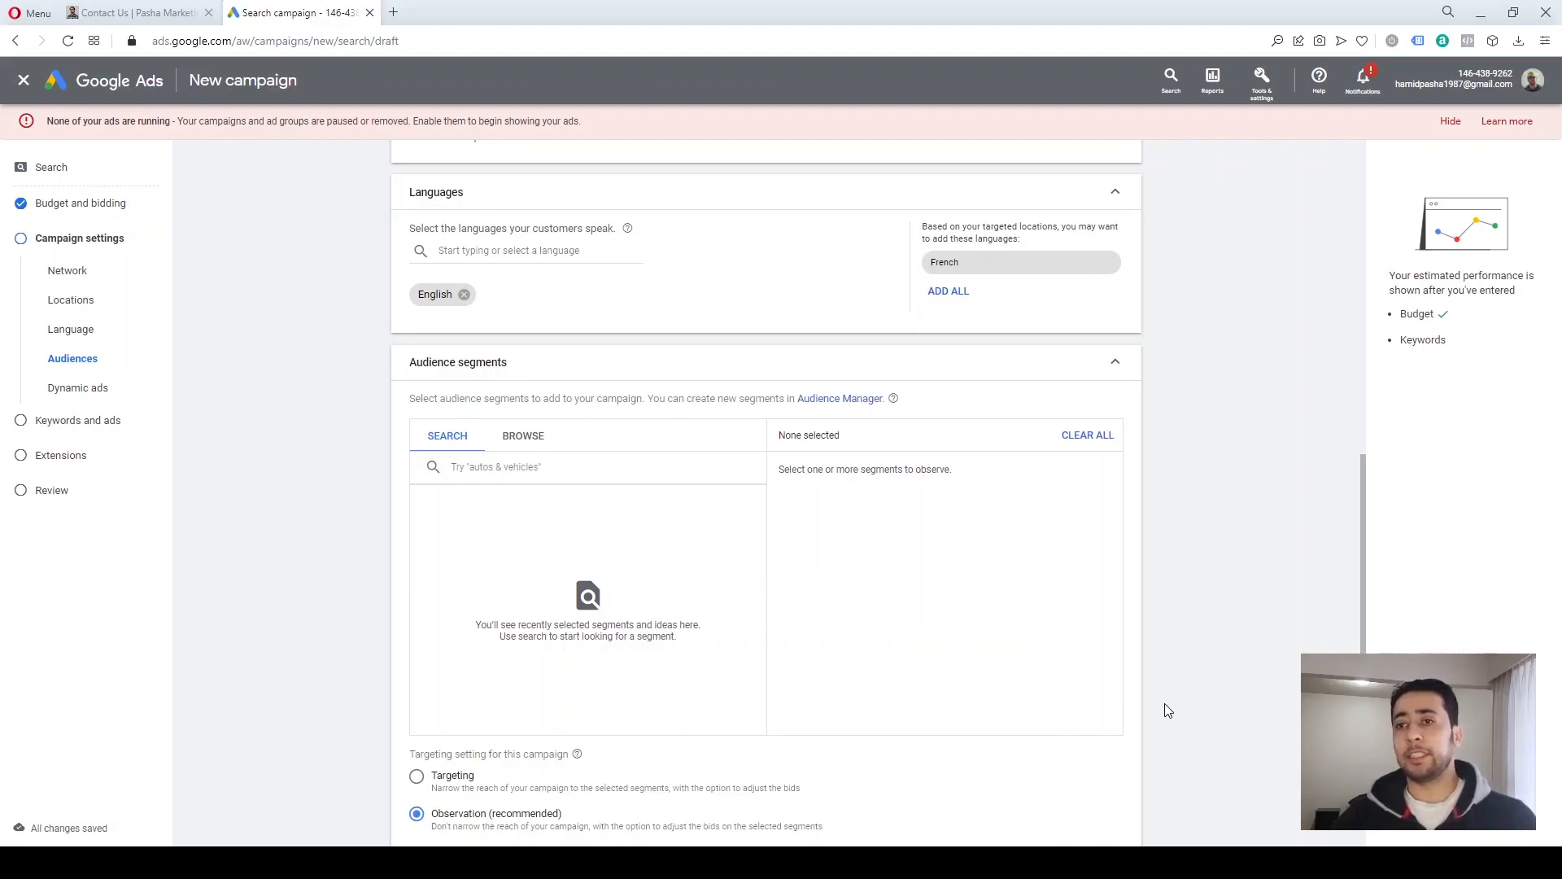
left_click(571, 473)
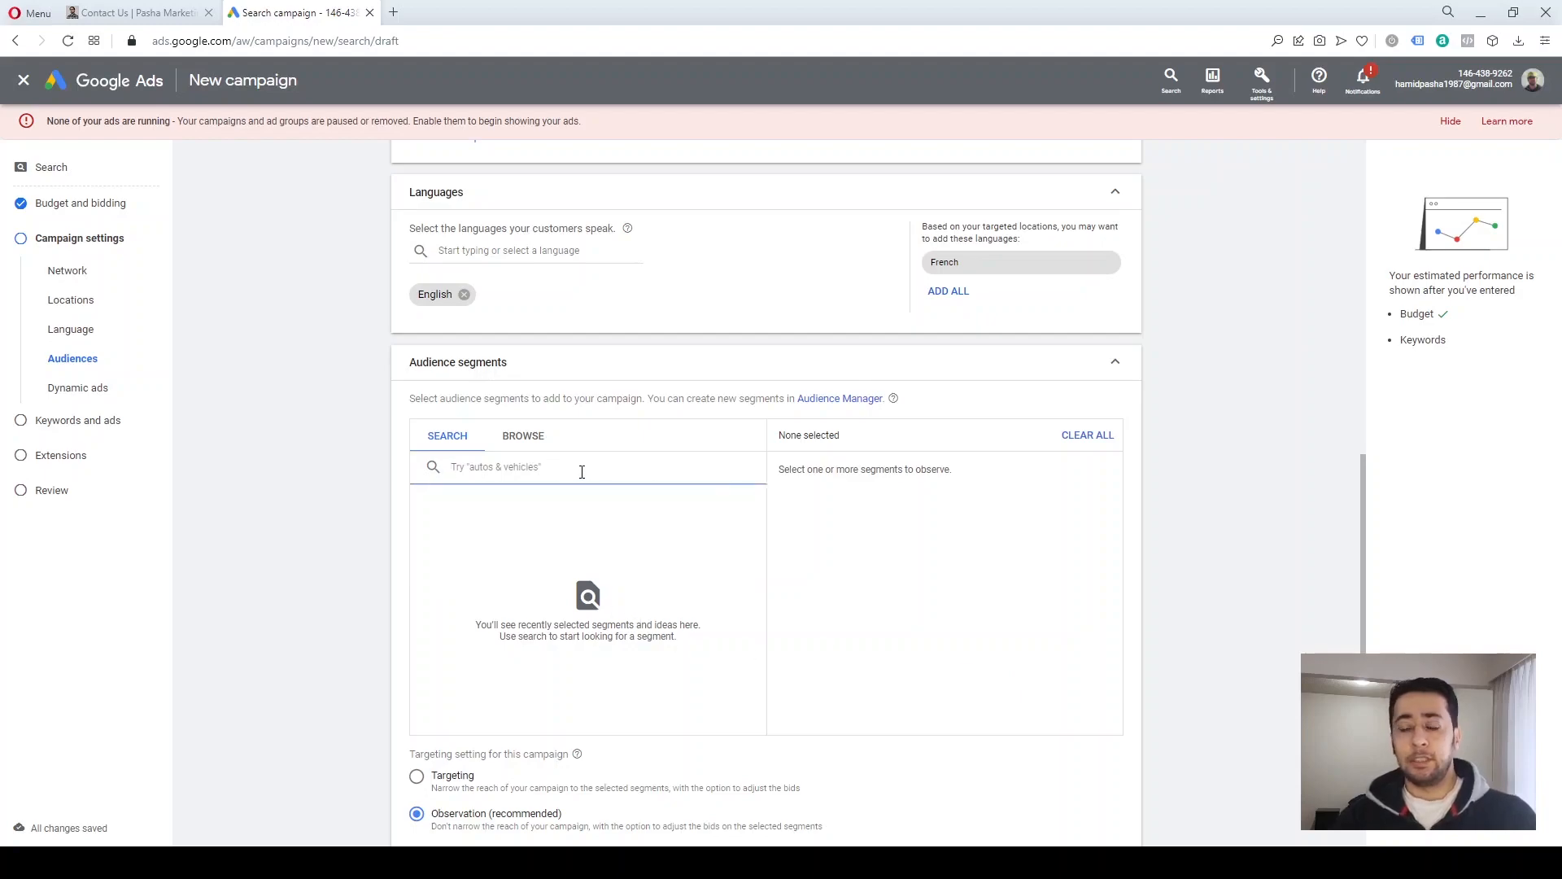
type("sneaker")
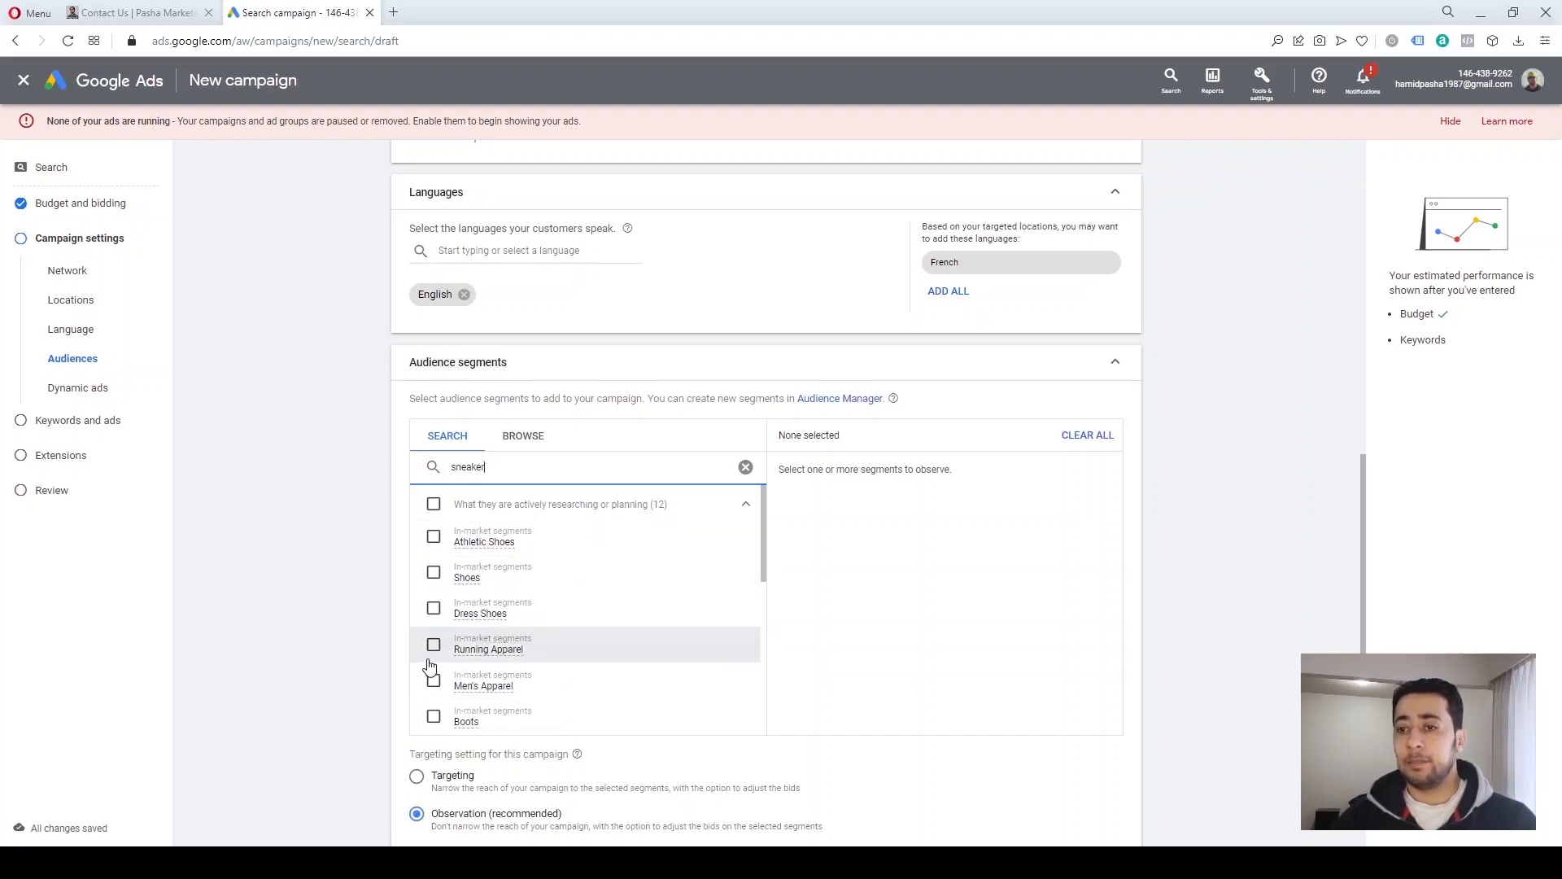
left_click(433, 539)
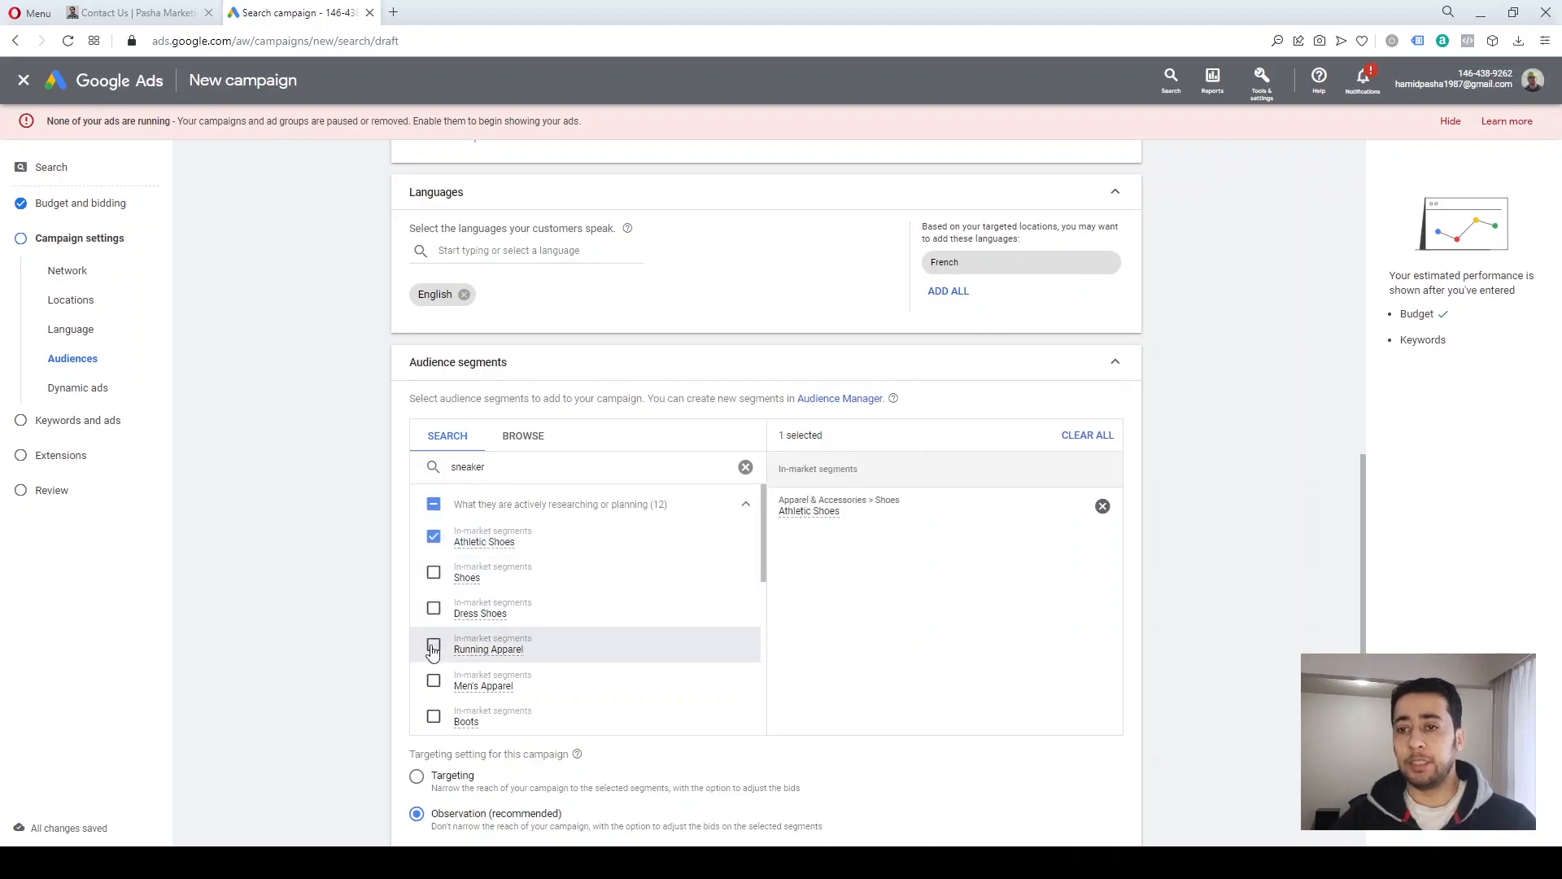
left_click(434, 647)
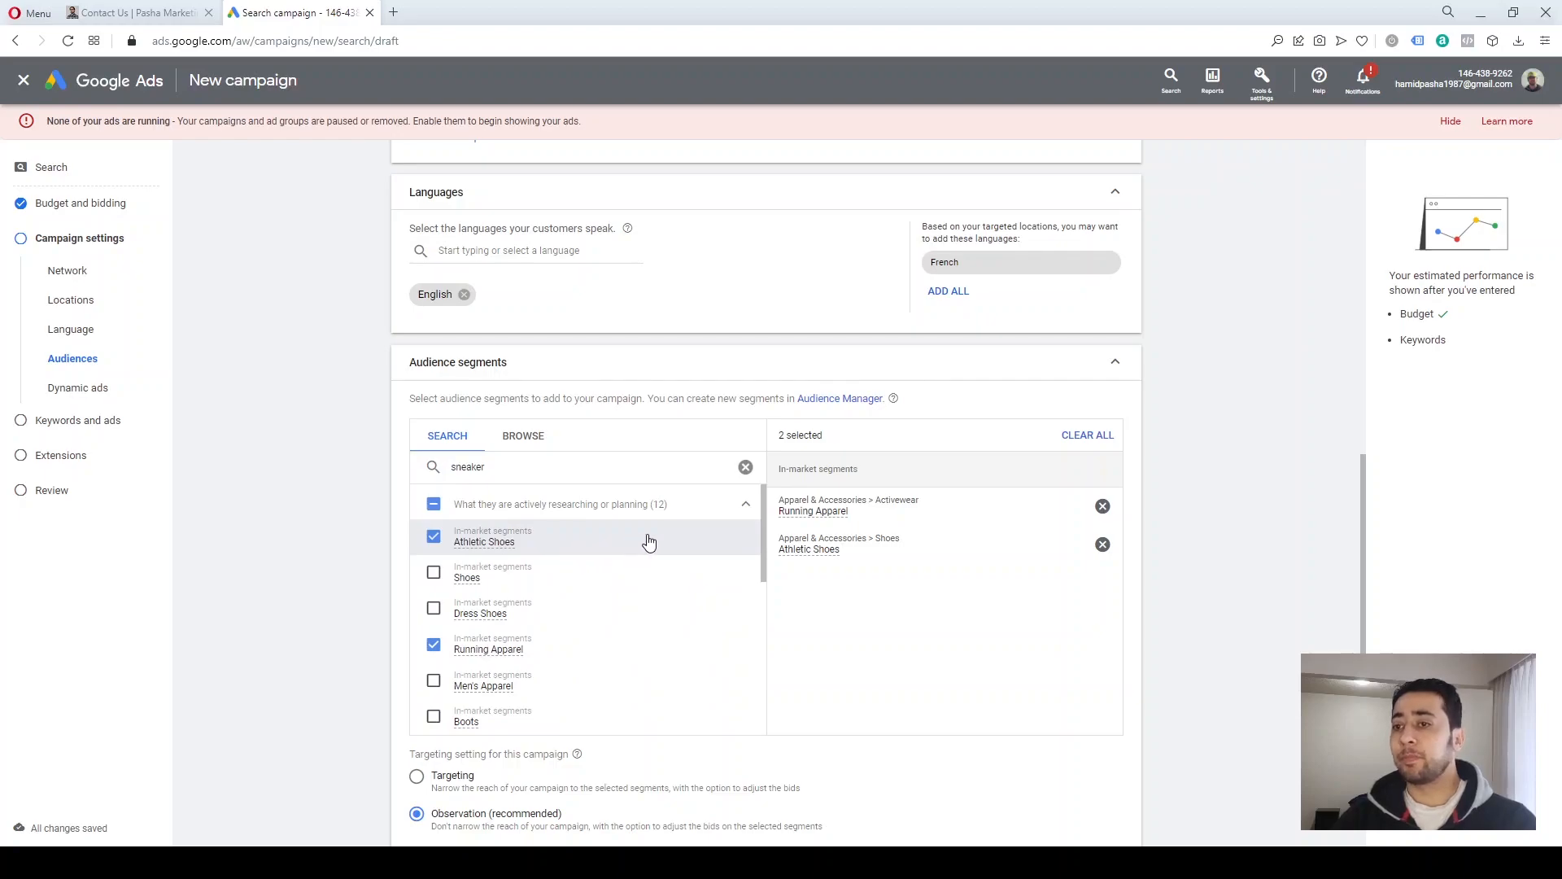
- Review the Dynamic Search Ads setting, including its domain, language and targeting source options, and close it without changes
scroll(1199, 550, "down", 2)
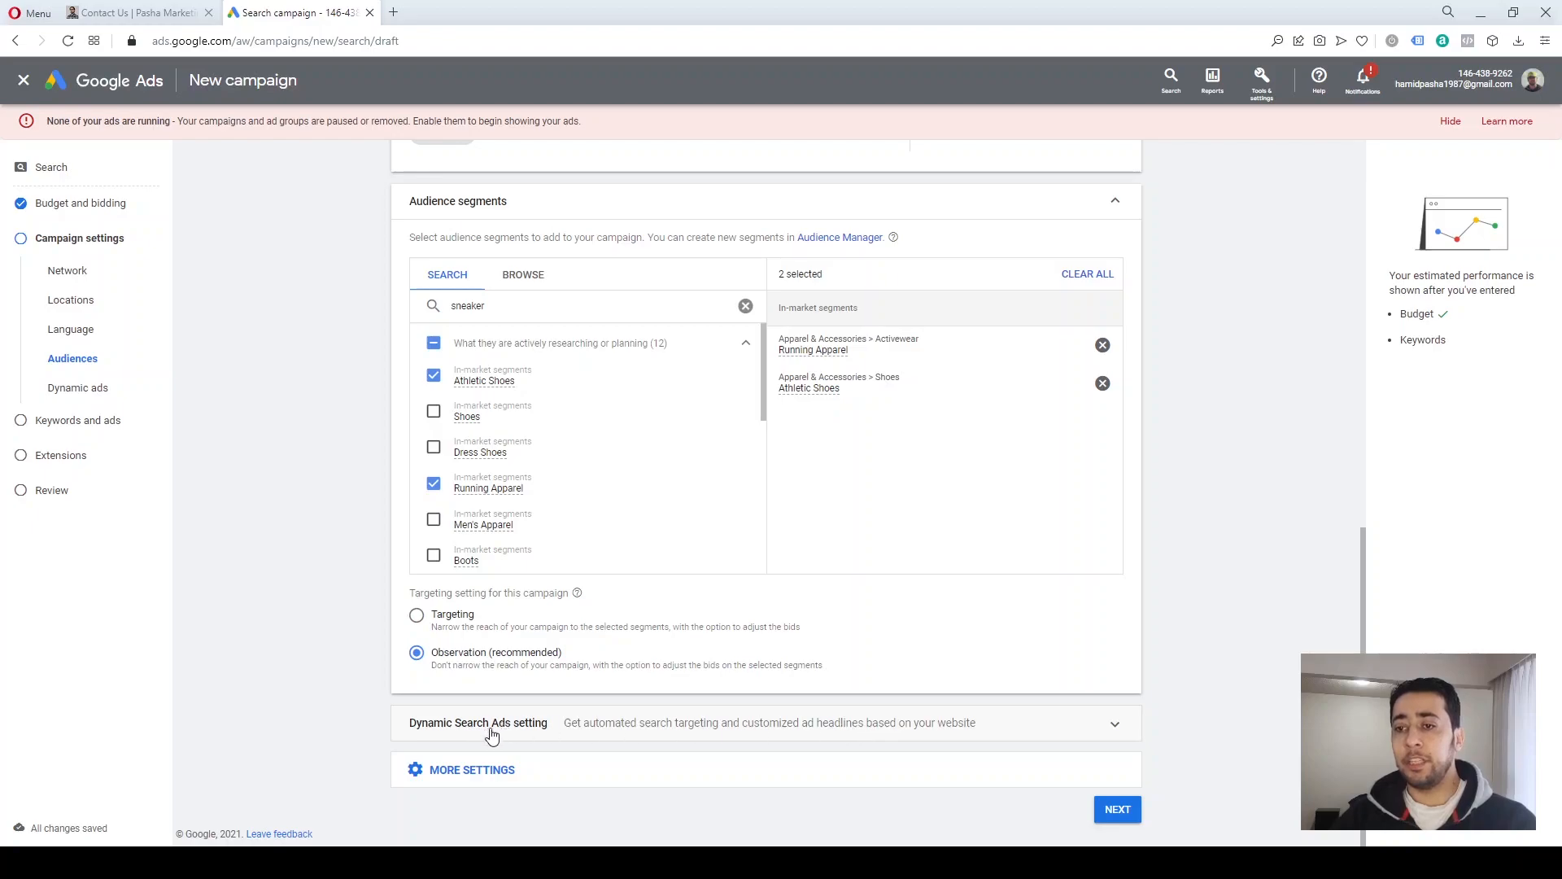
left_click(659, 737)
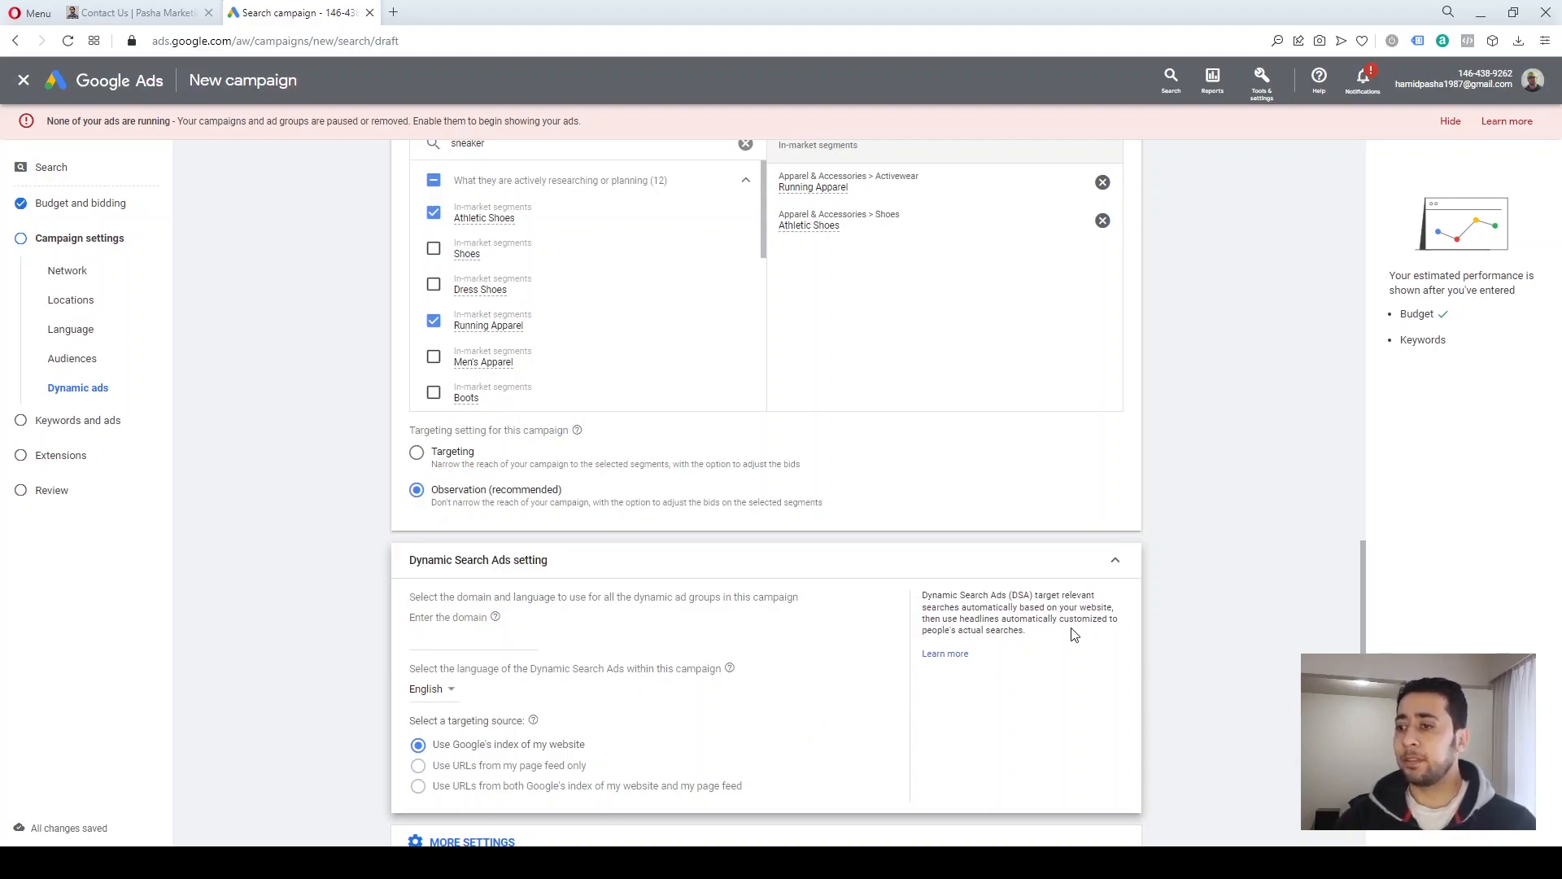
left_click(1115, 559)
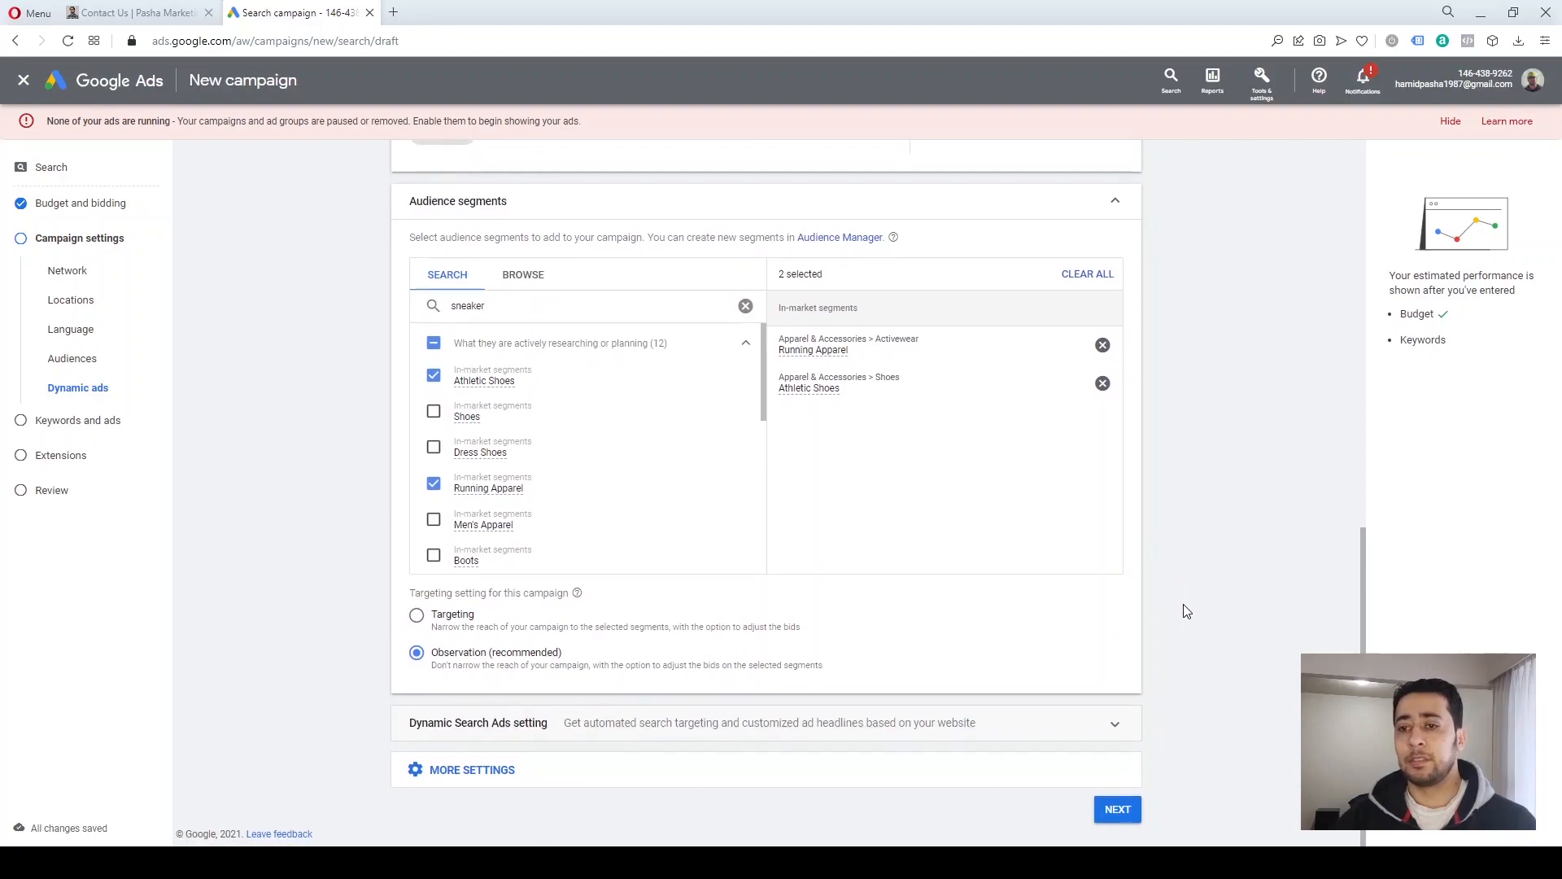
- Set the campaign's start date to Dec 30, 2021 and choose "Select a date" for the end date without picking one
left_click(860, 781)
scroll(862, 784, "up", 2)
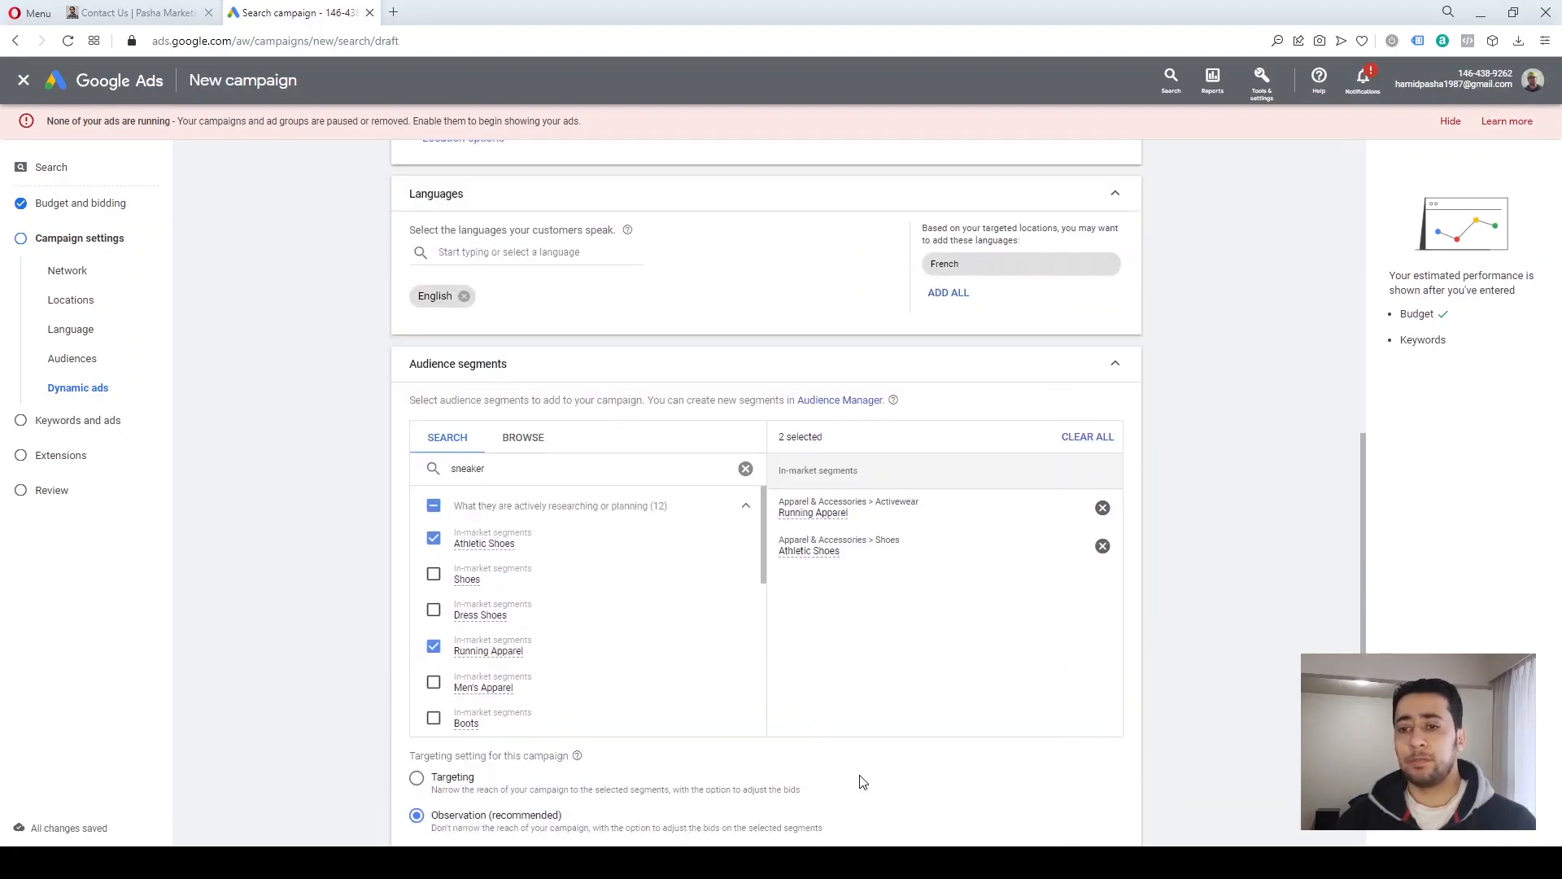
scroll(862, 783, "down", 1)
scroll(861, 783, "up", 3)
scroll(862, 784, "down", 3)
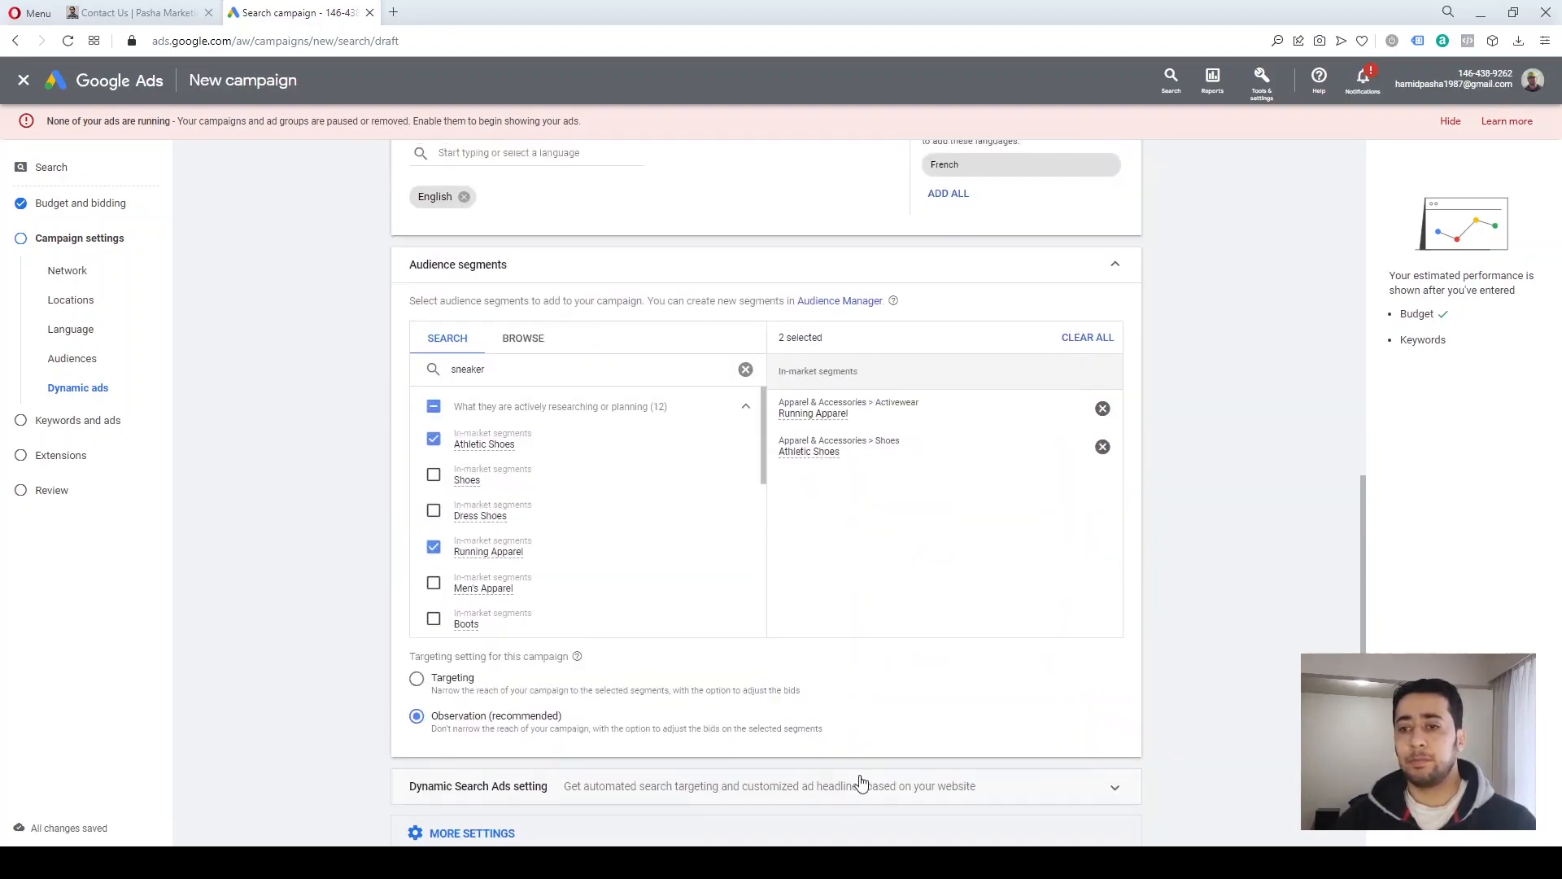
scroll(860, 782, "down", 2)
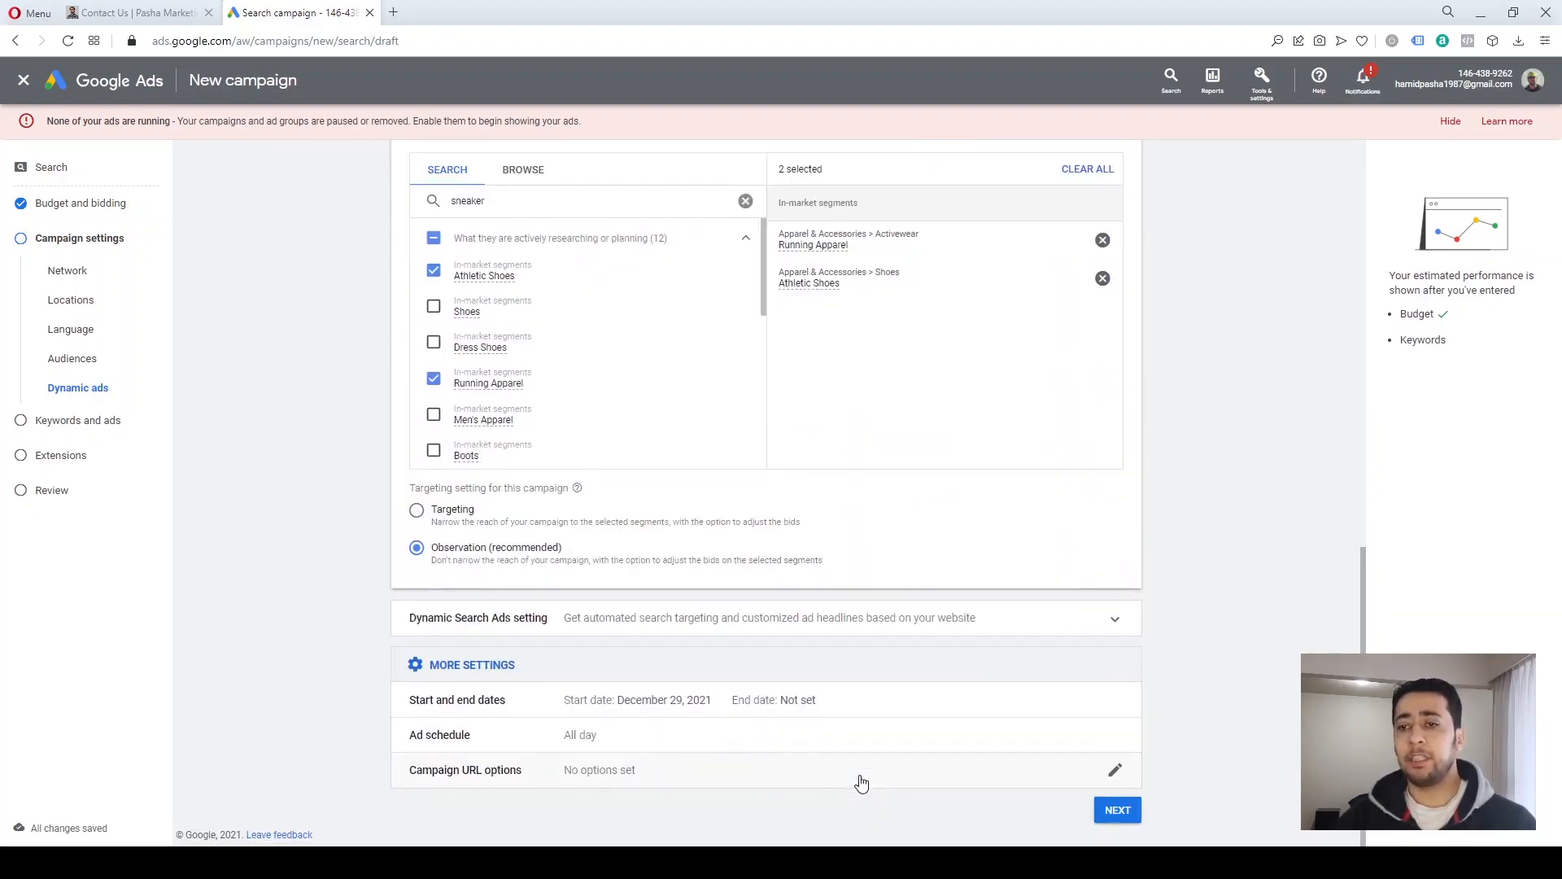
left_click(586, 711)
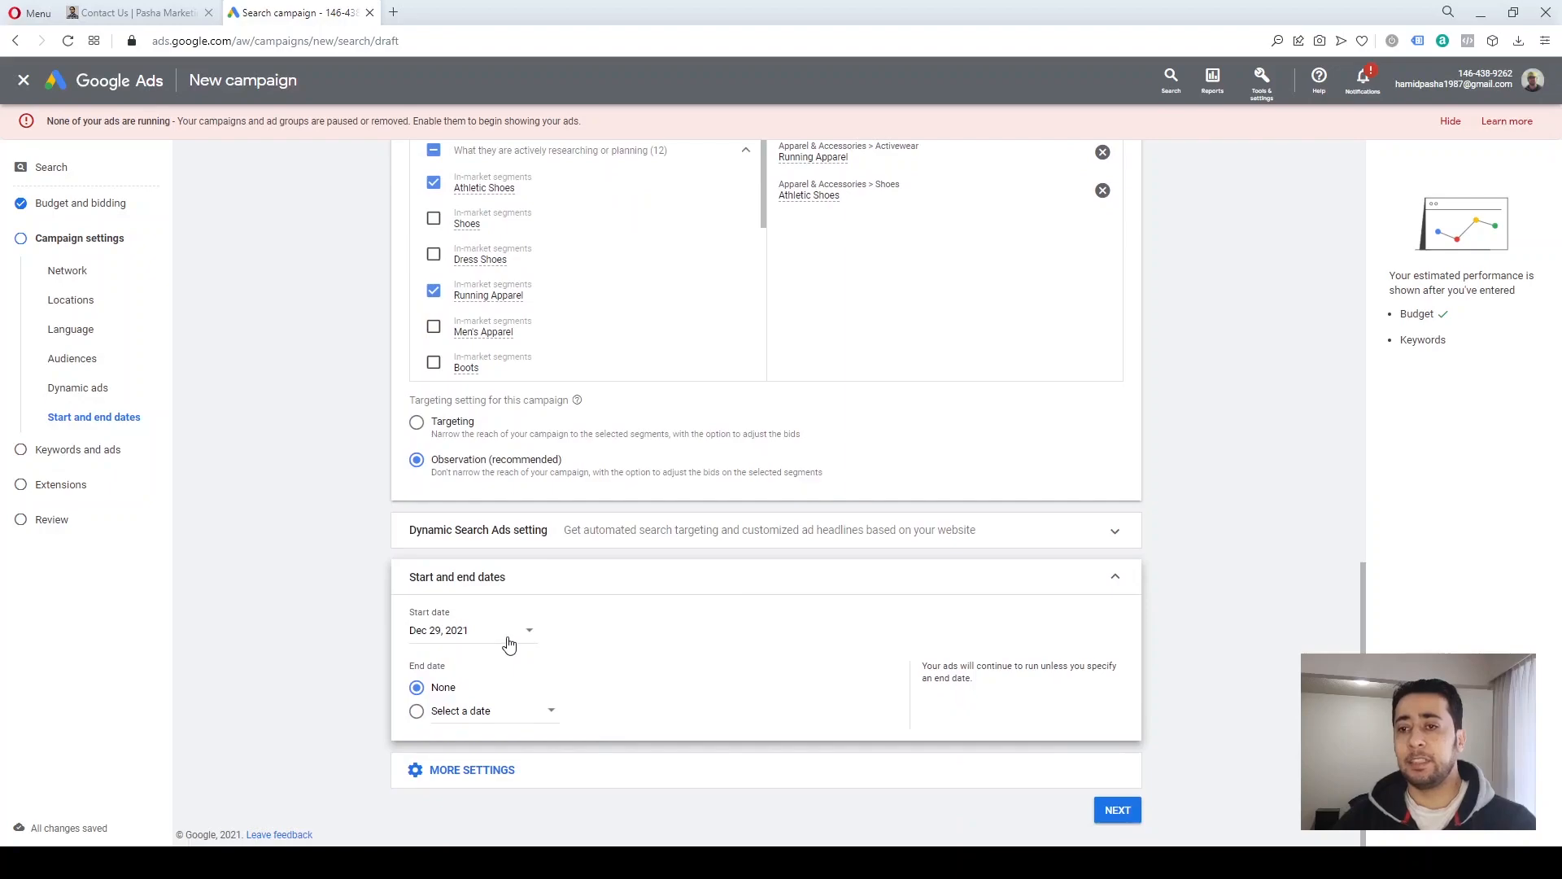
left_click(508, 643)
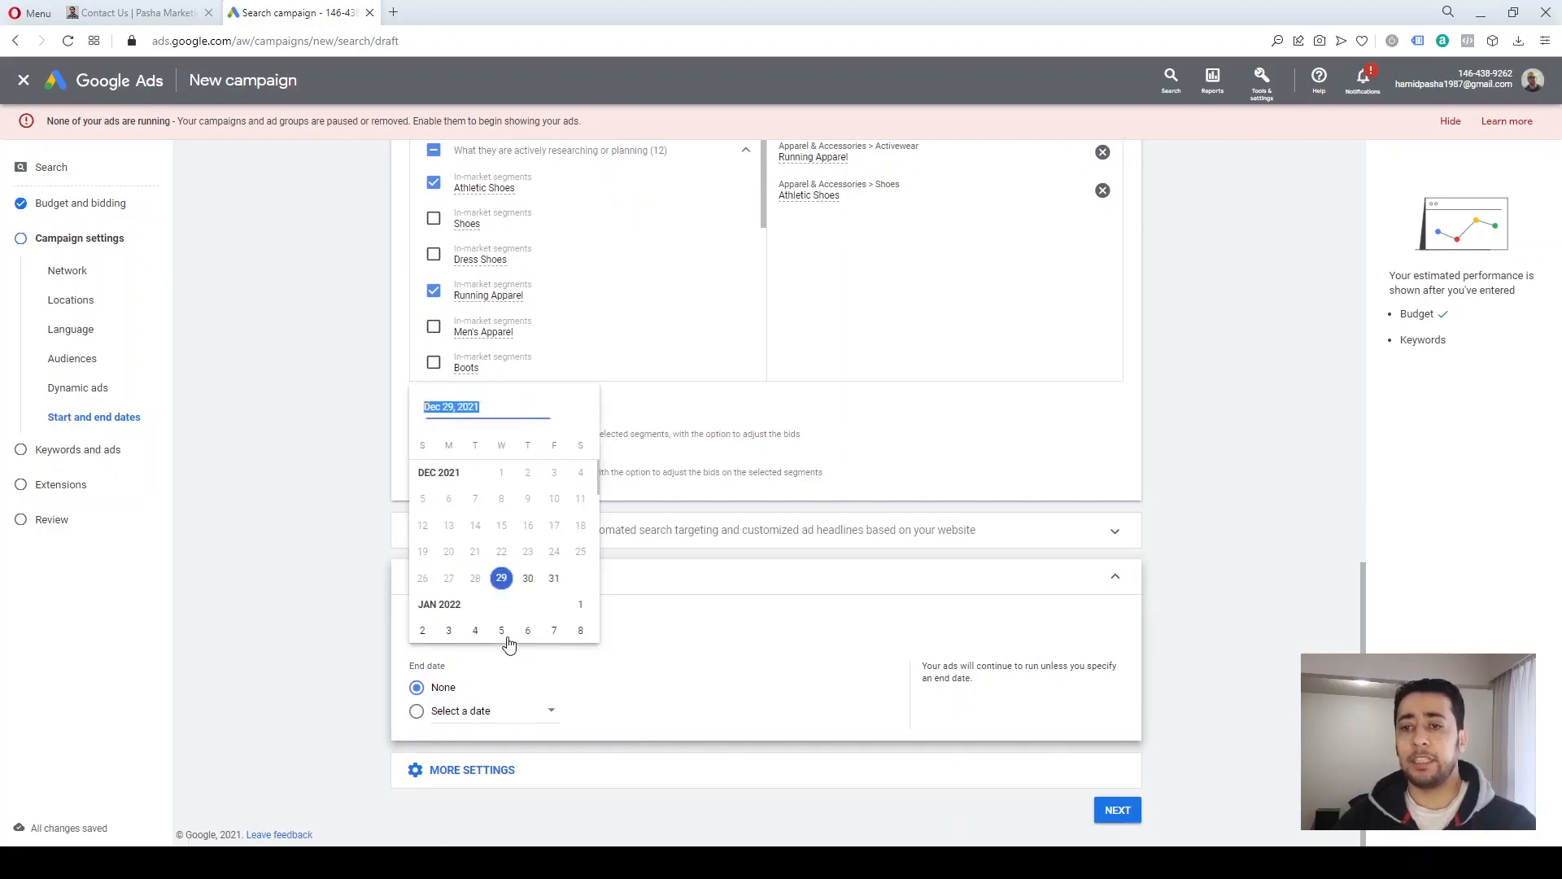
left_click(527, 579)
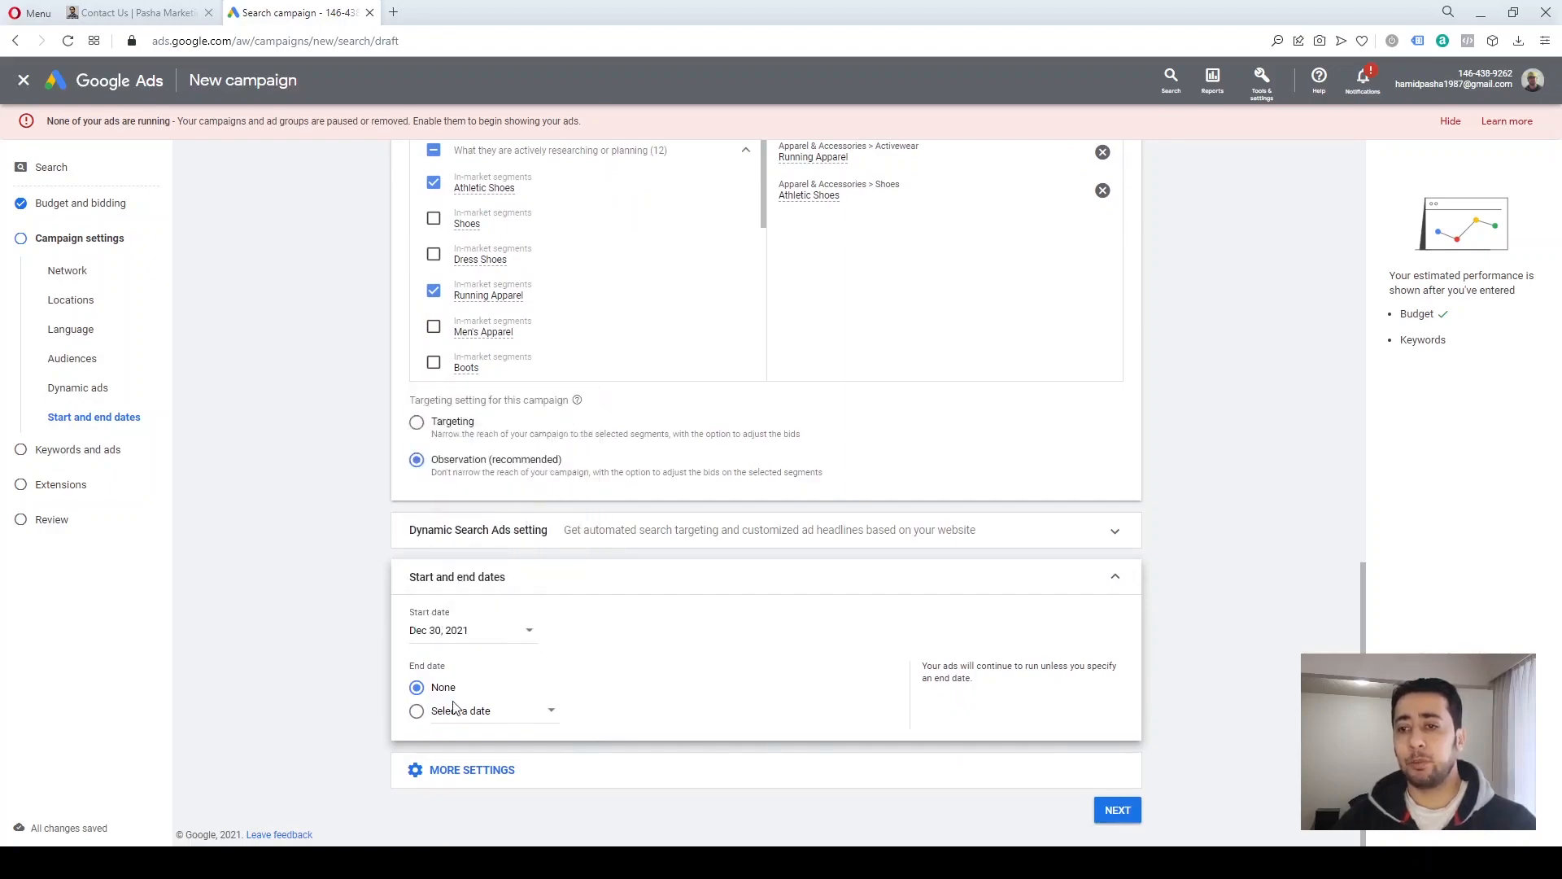
left_click(480, 714)
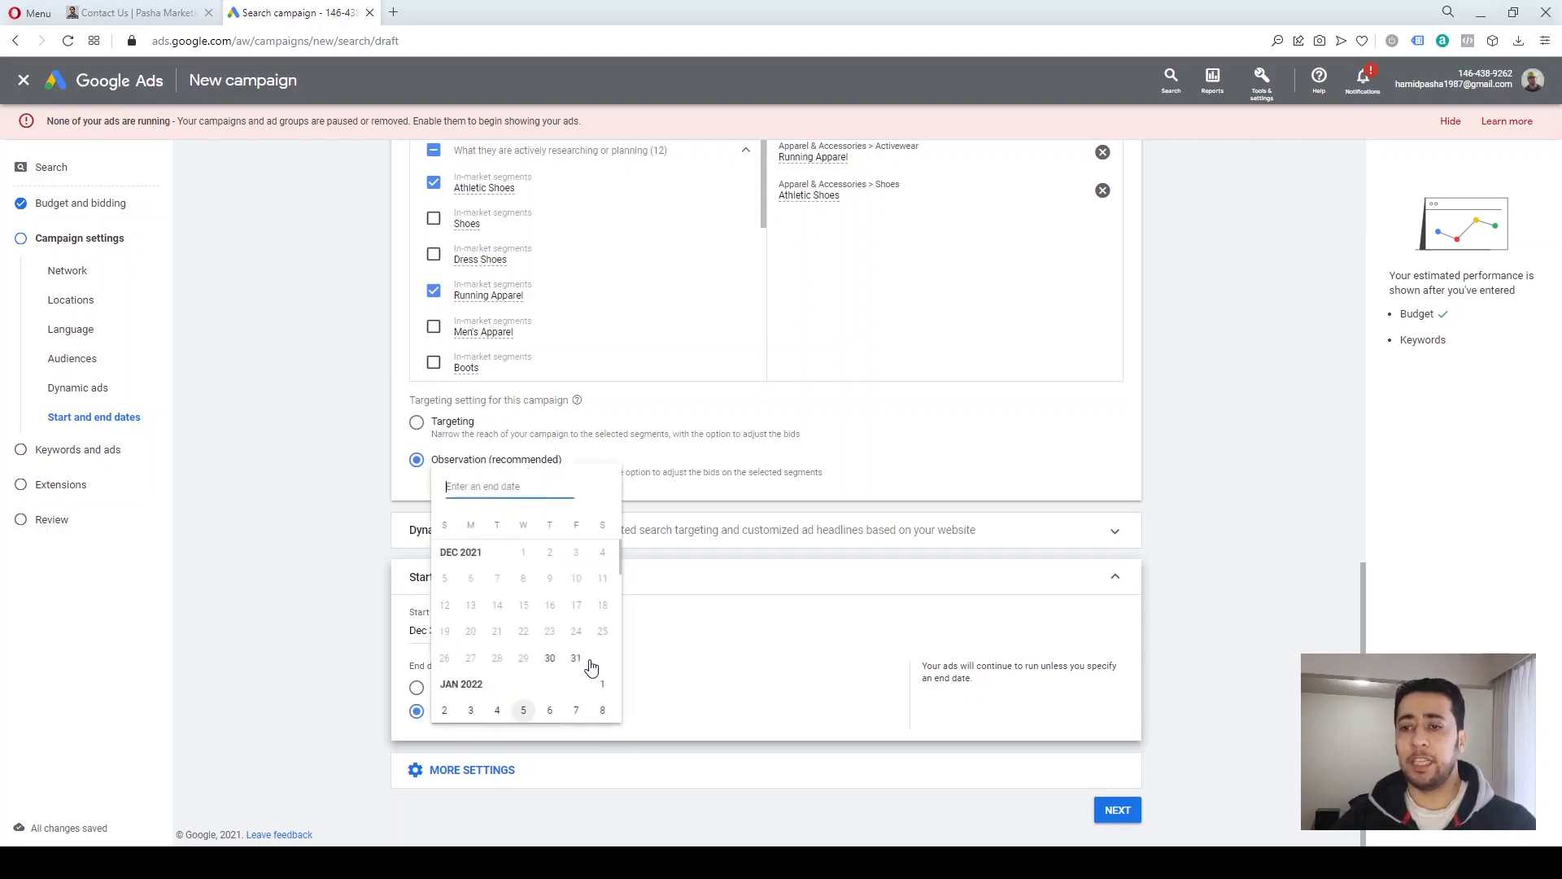
left_click(330, 670)
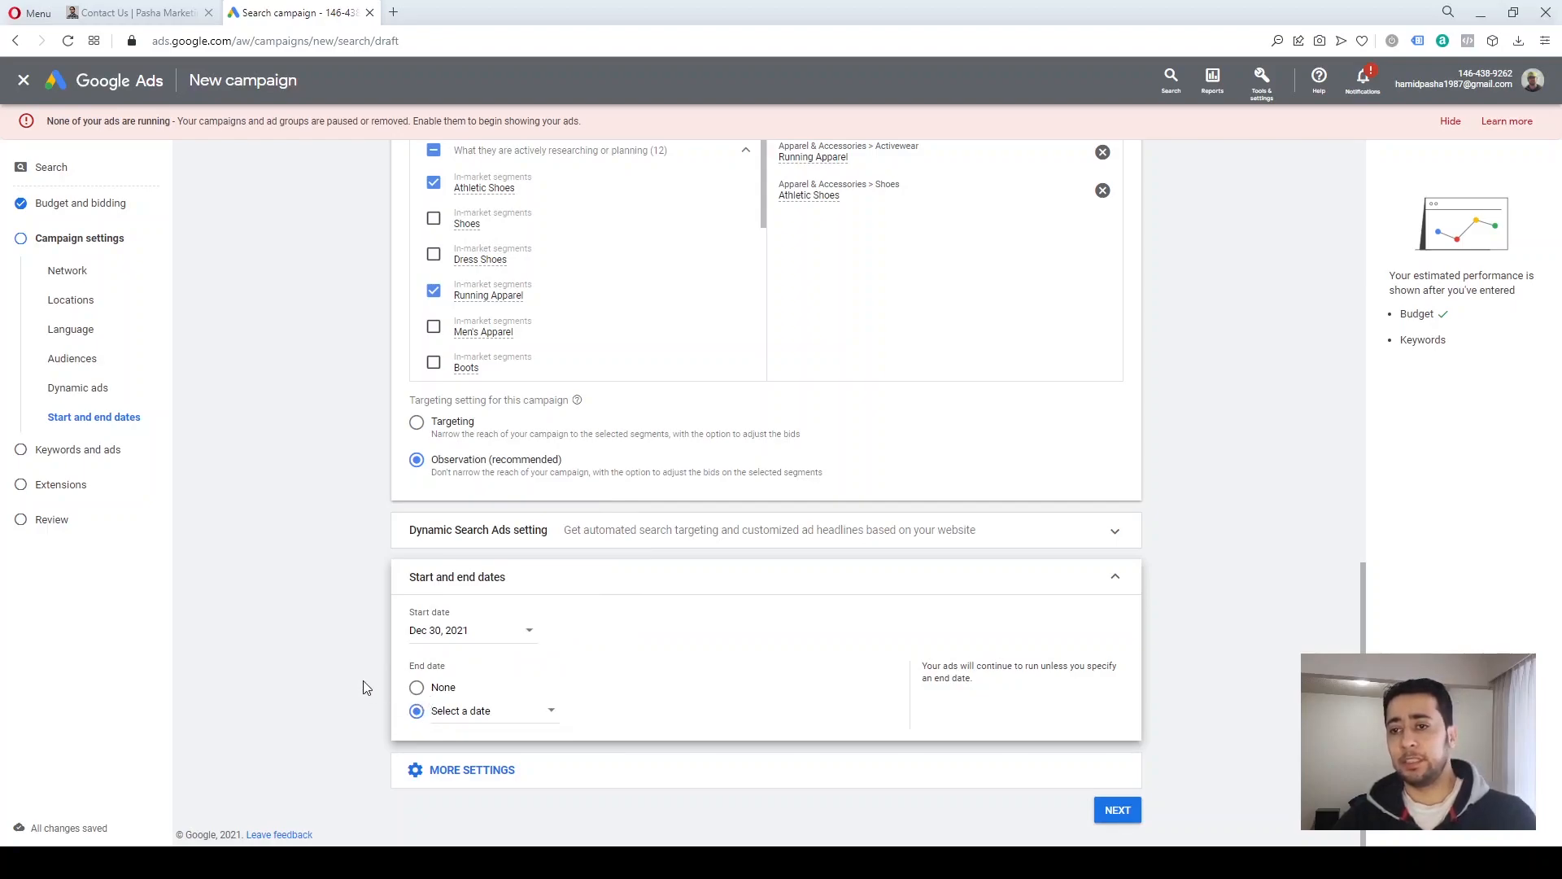
- Reveal the ad schedule and campaign URL options, leave them unchanged, and proceed to the Keywords and ads stage
left_click(447, 770)
scroll(386, 763, "down", 1)
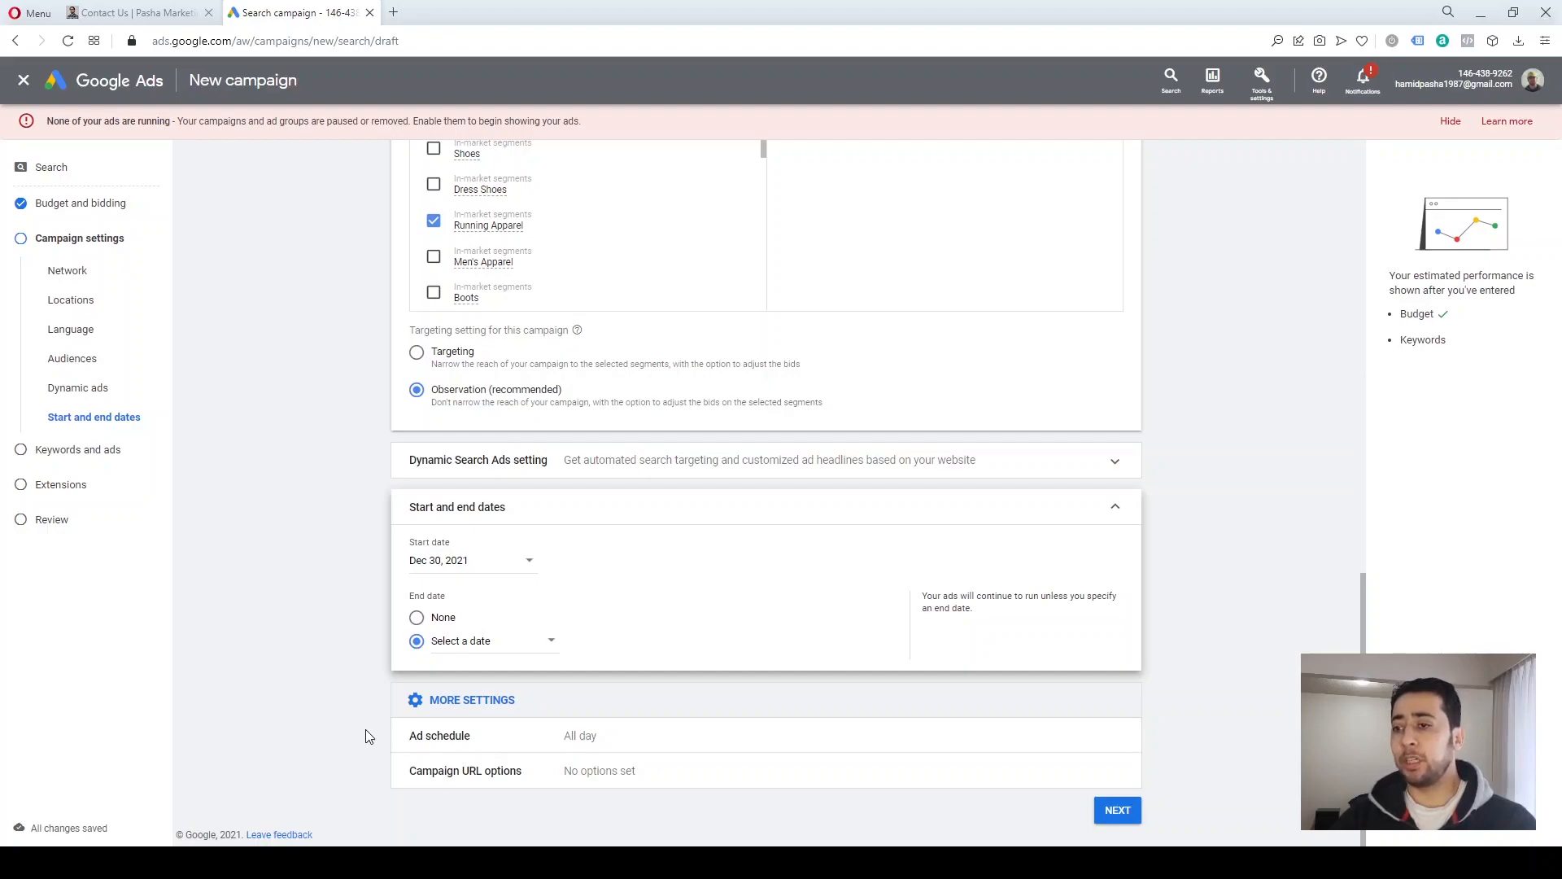
left_click(1116, 810)
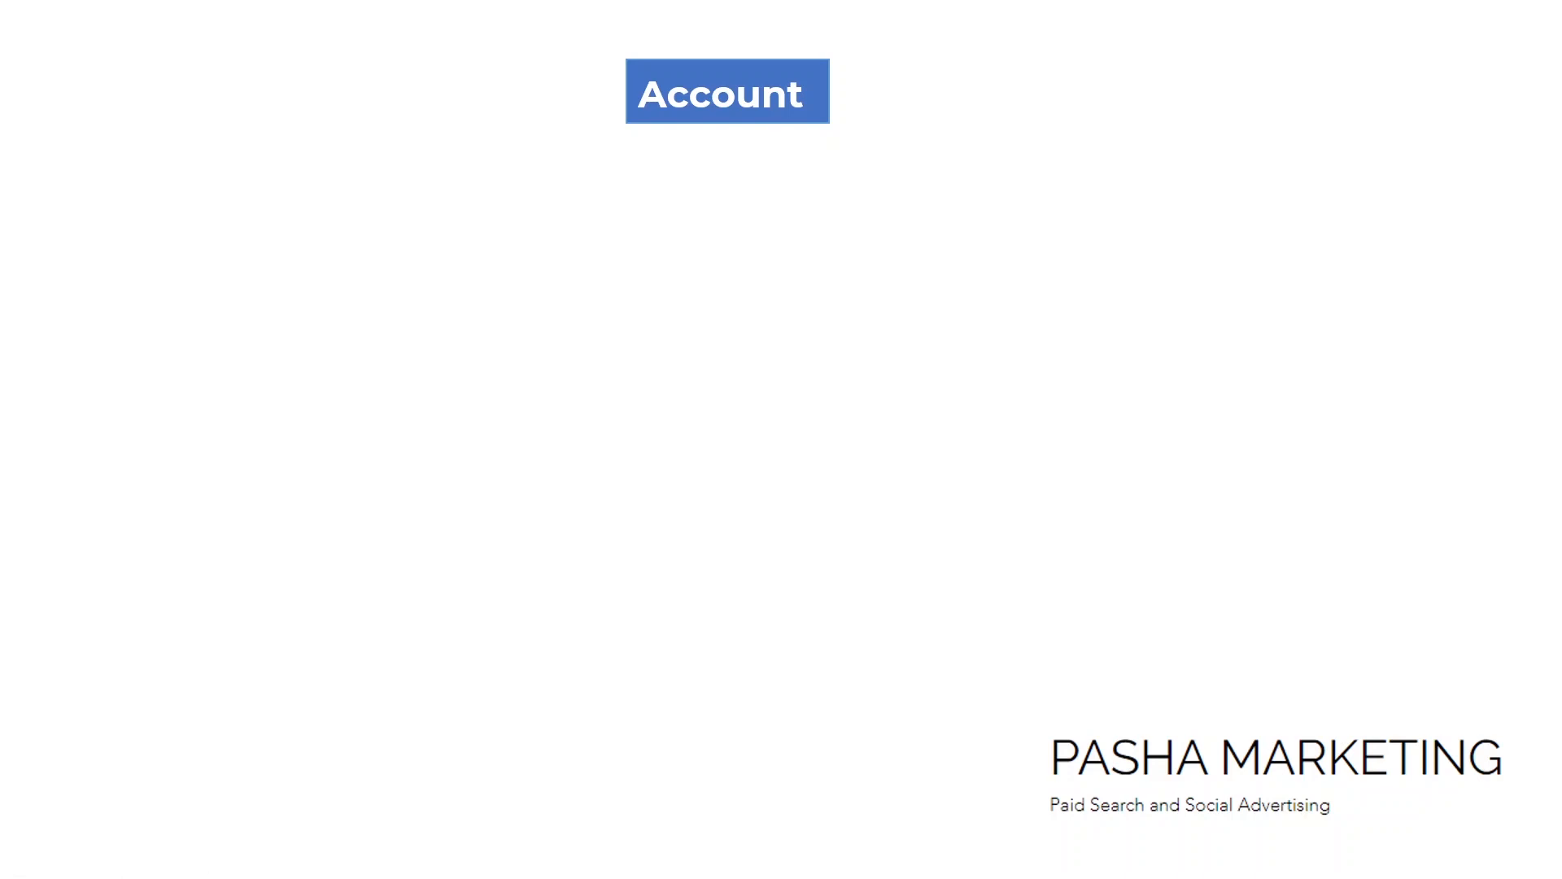
key("Right")
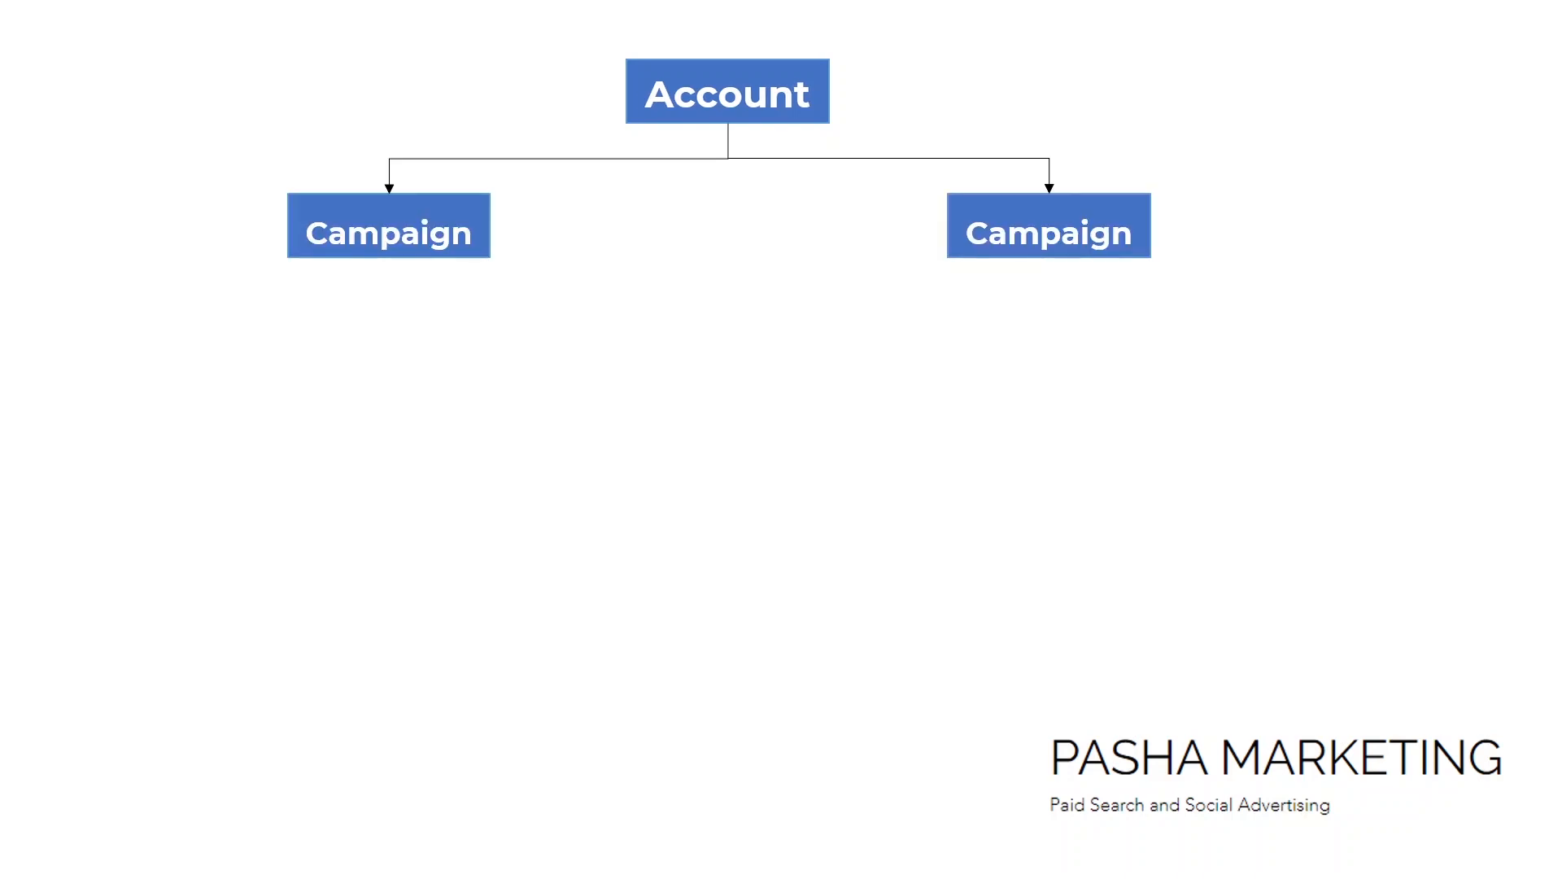
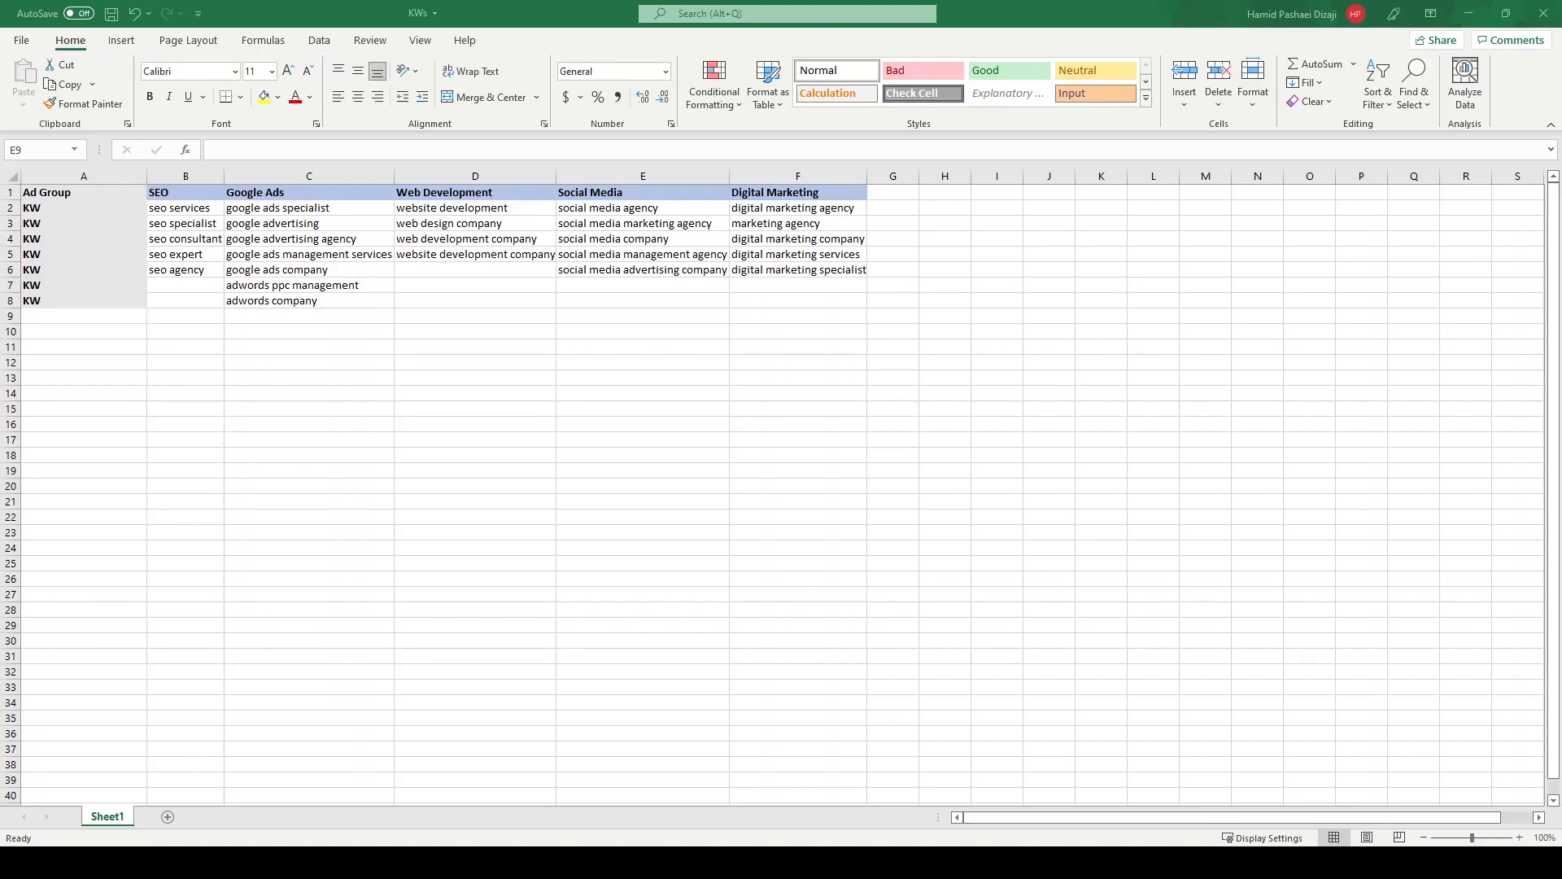
- In the KWs workbook in Excel, examine the ad group headings and each keyword column from SEO to Digital Marketing
left_click_drag(186, 195, 848, 197)
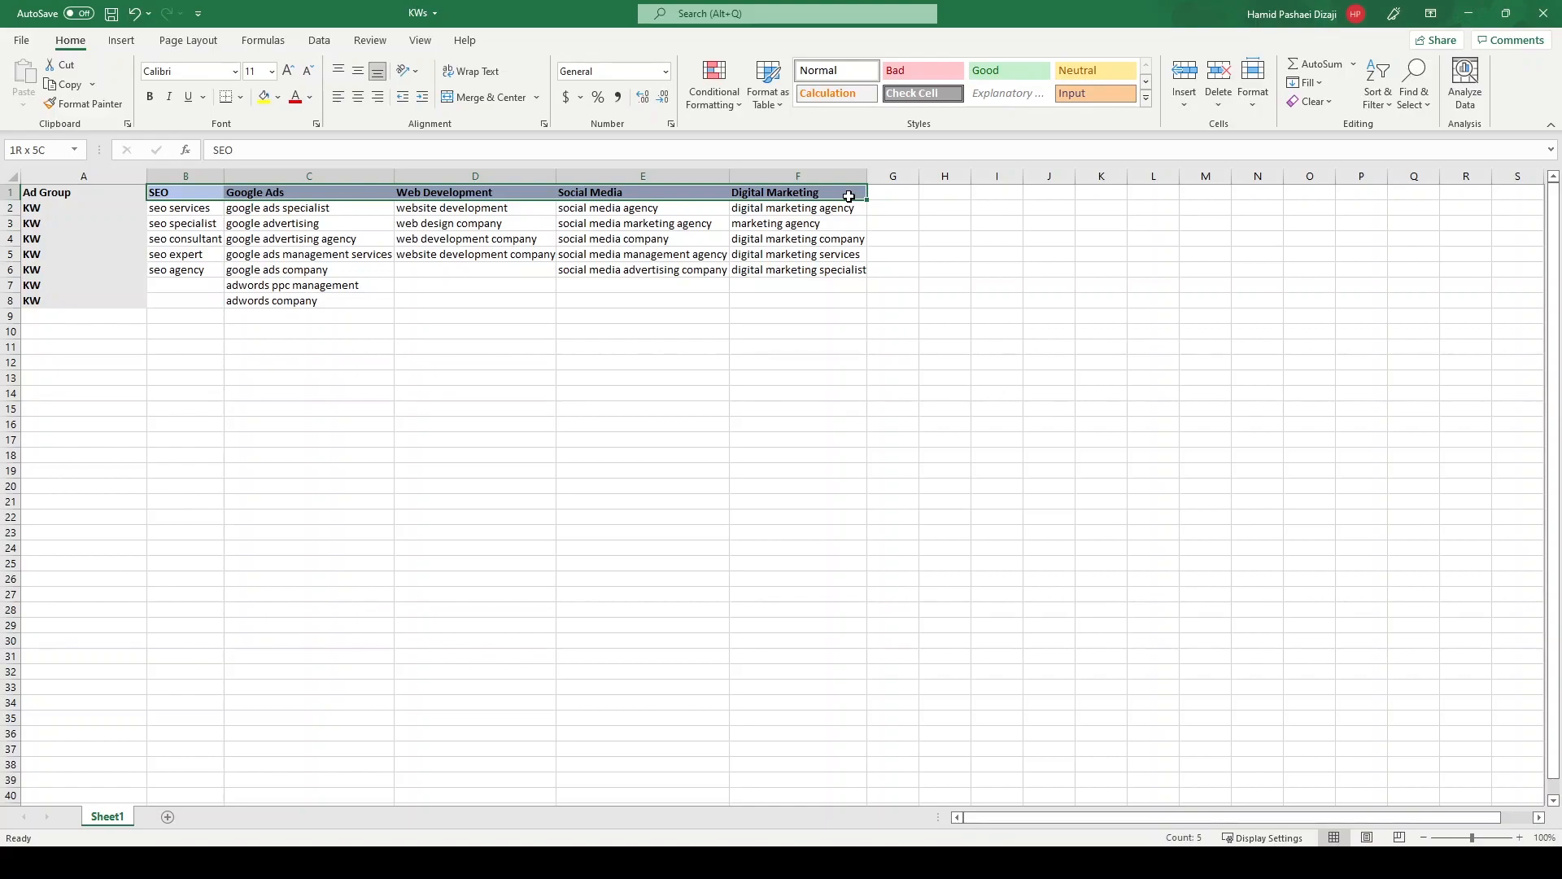
left_click_drag(848, 197, 848, 196)
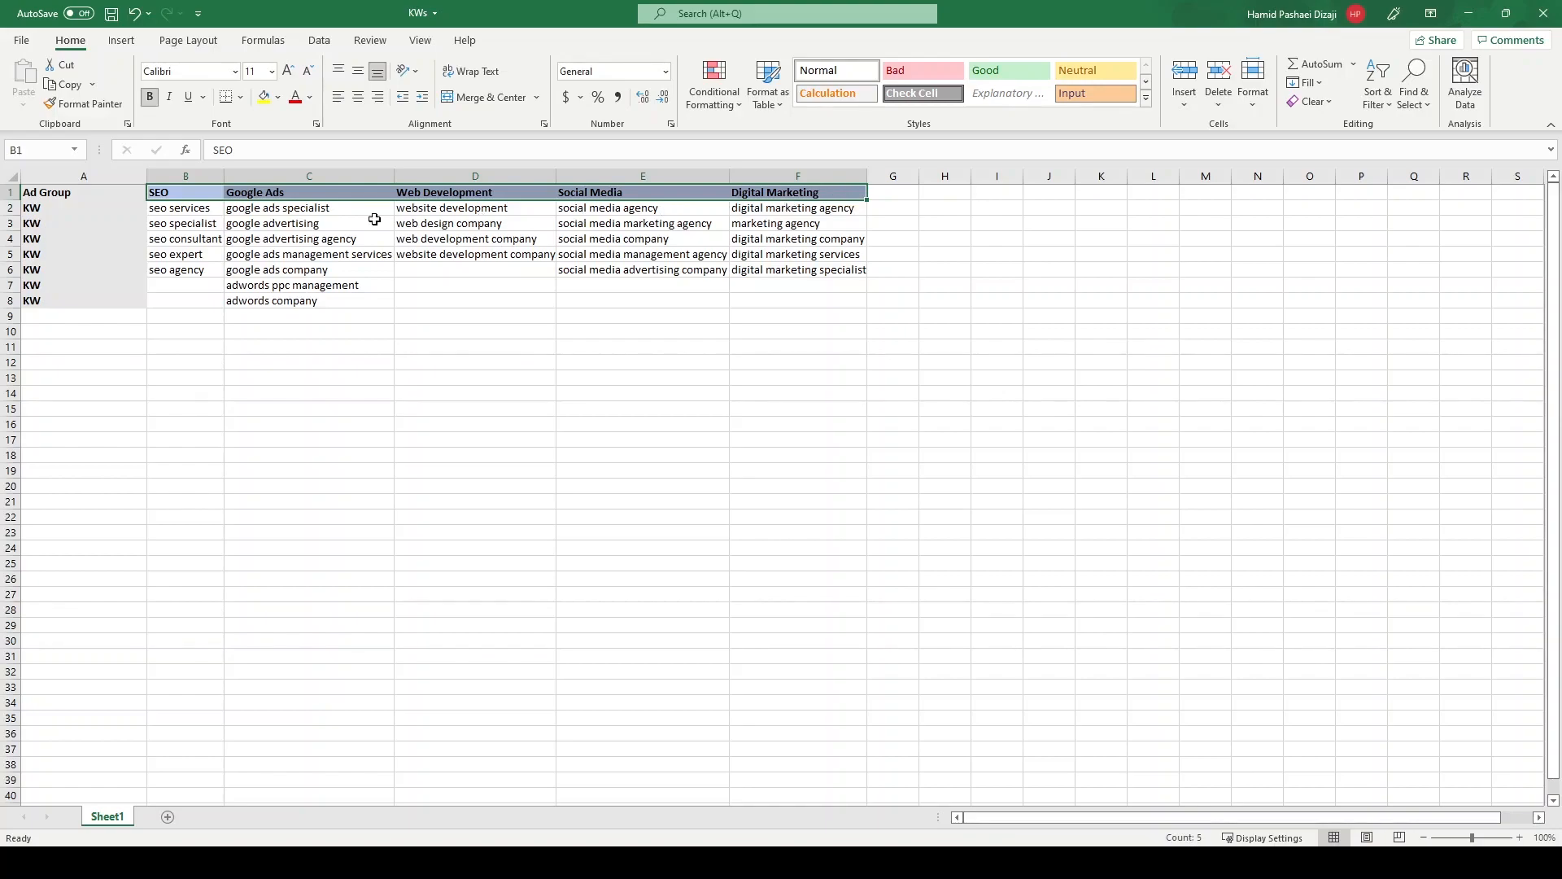
left_click(187, 176)
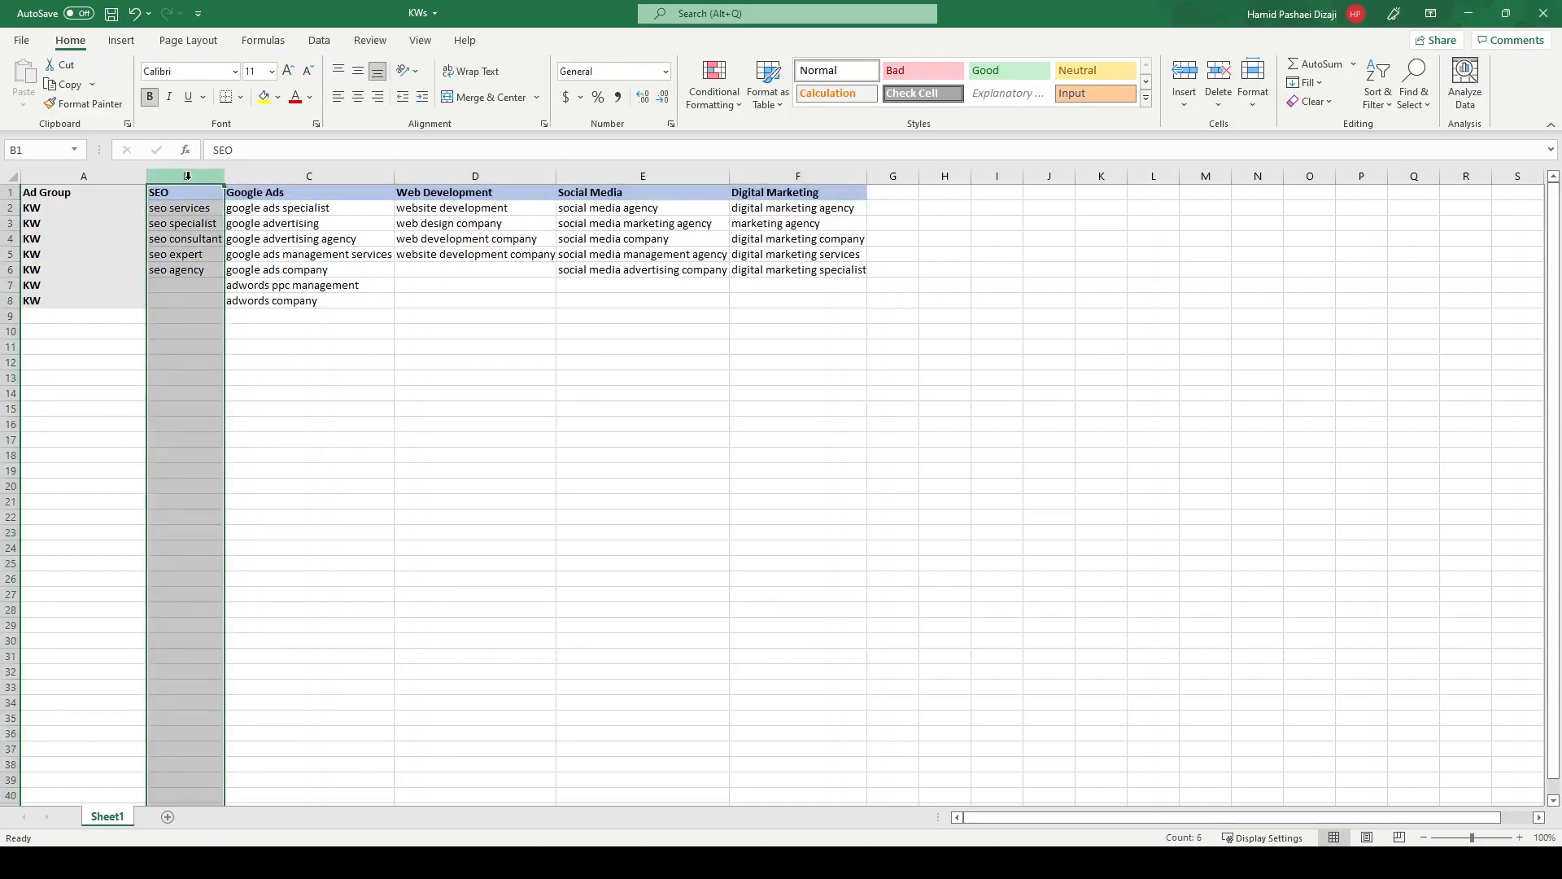
left_click(309, 176)
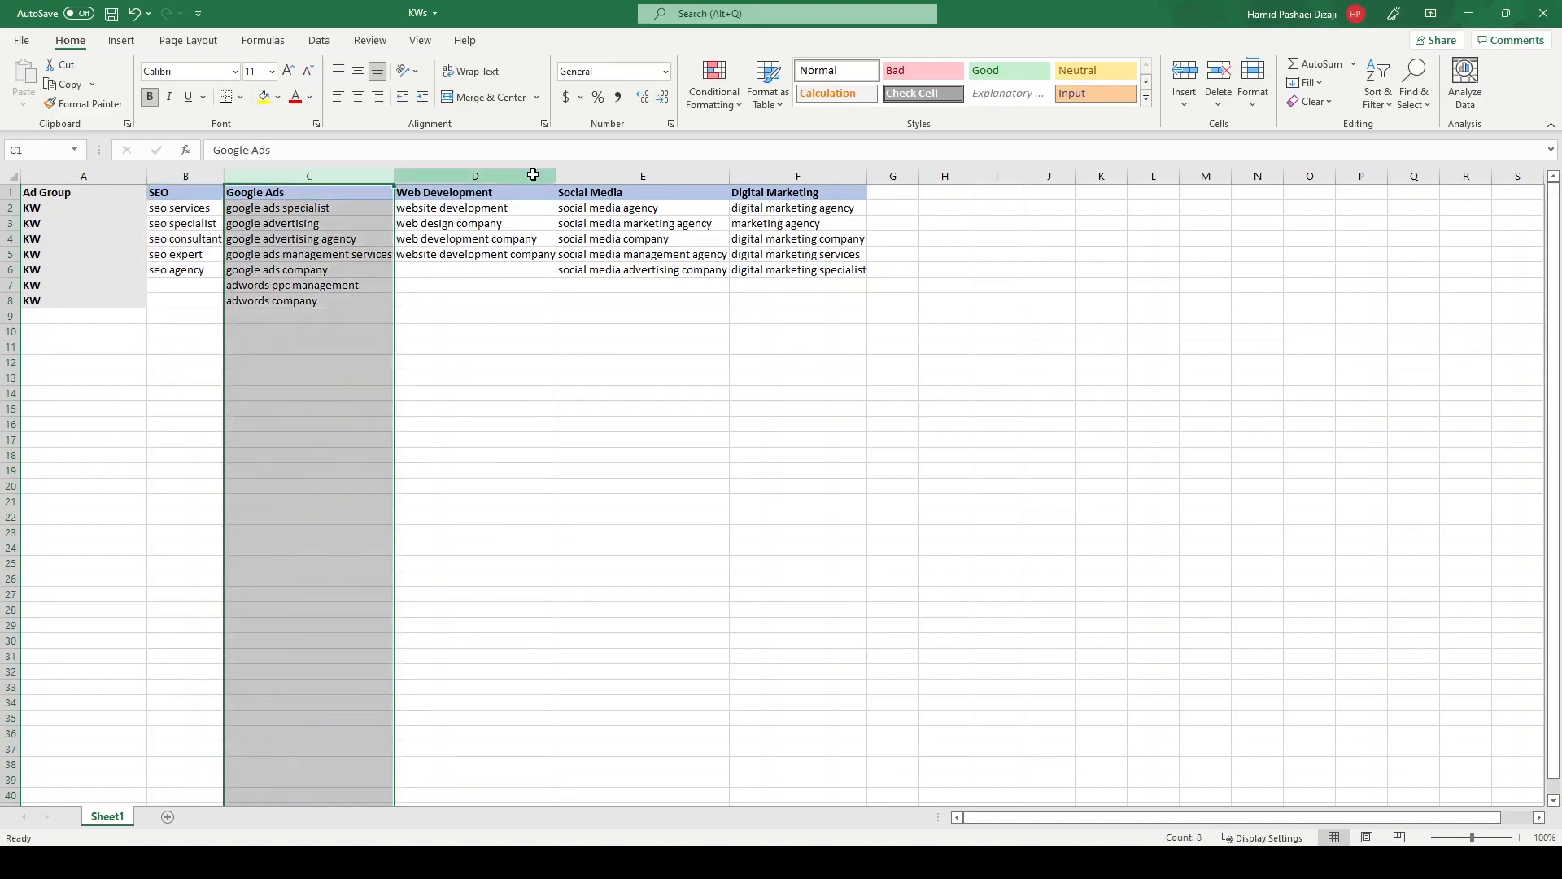
left_click(533, 174)
left_click(683, 173)
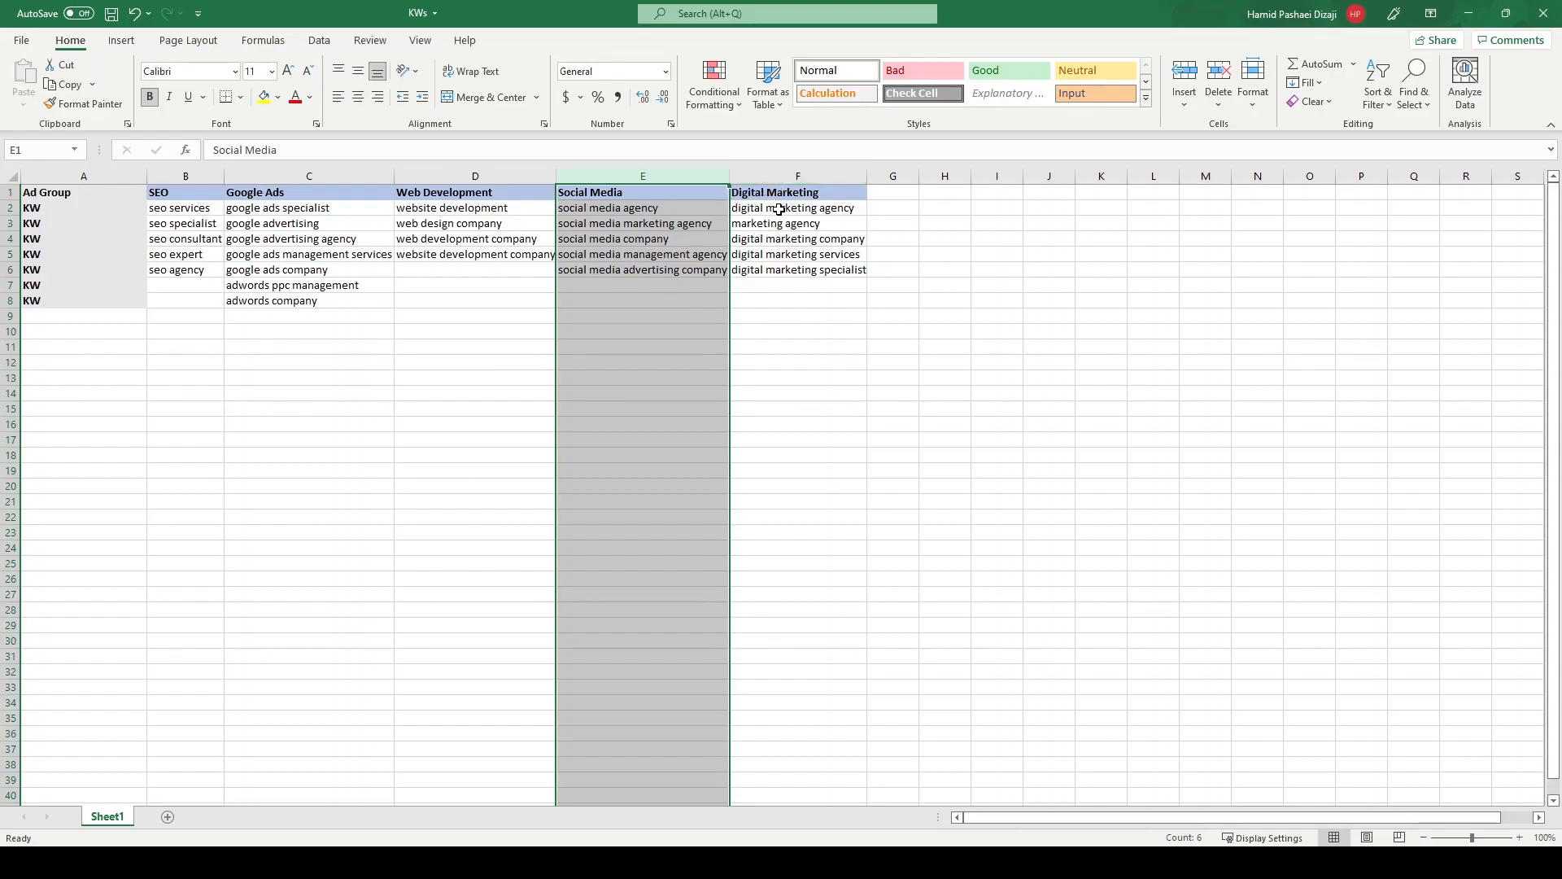
left_click(828, 178)
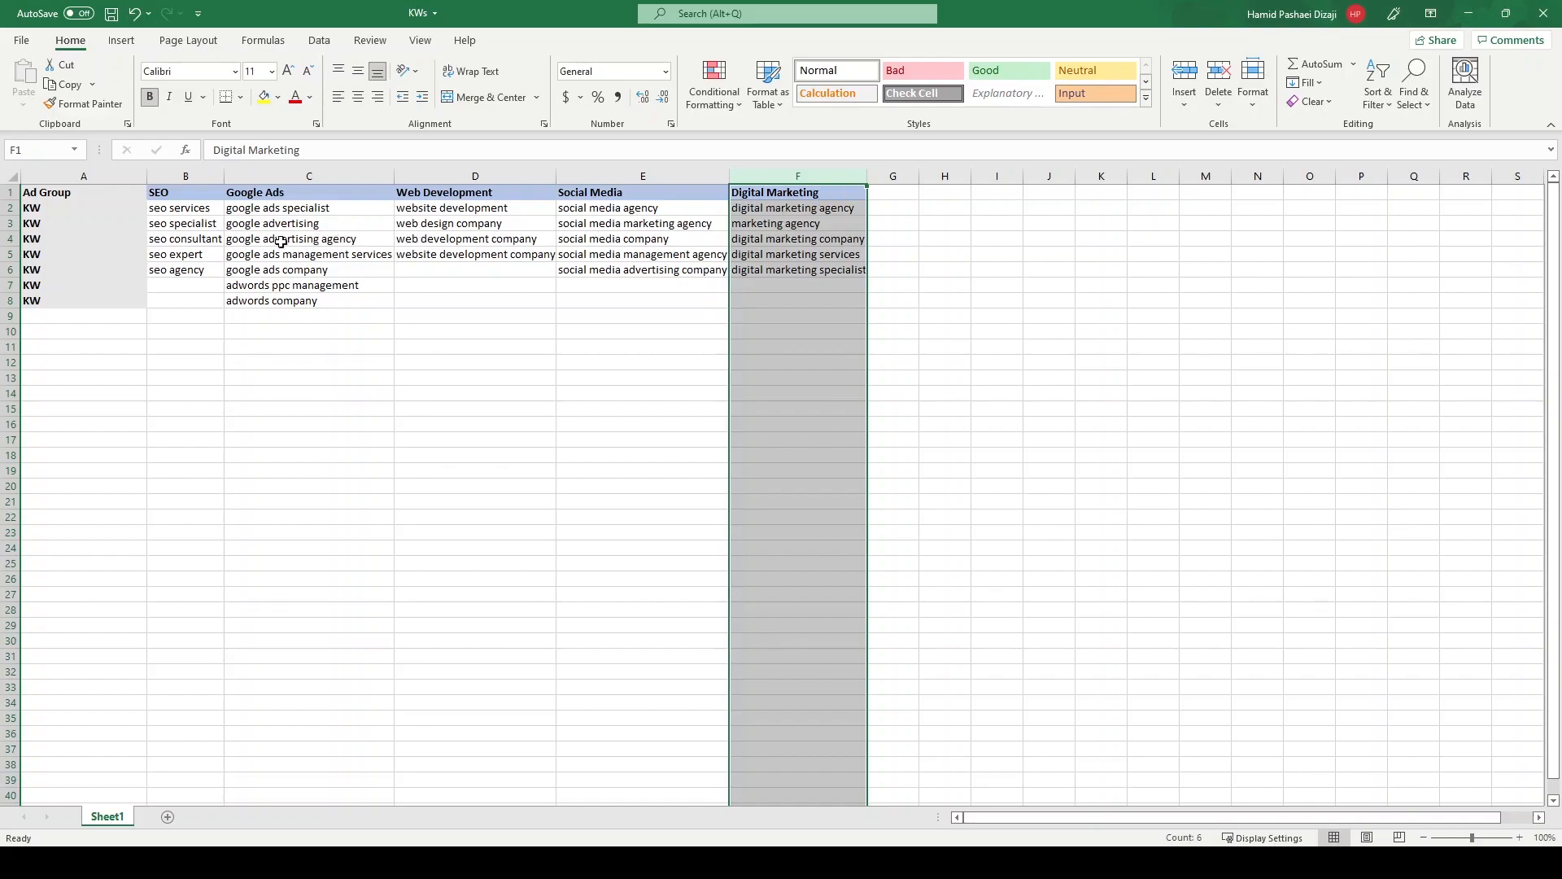
- Examine how the keywords in the SEO and Web Development columns relate to their ad group headings
left_click(239, 242)
left_click(186, 177)
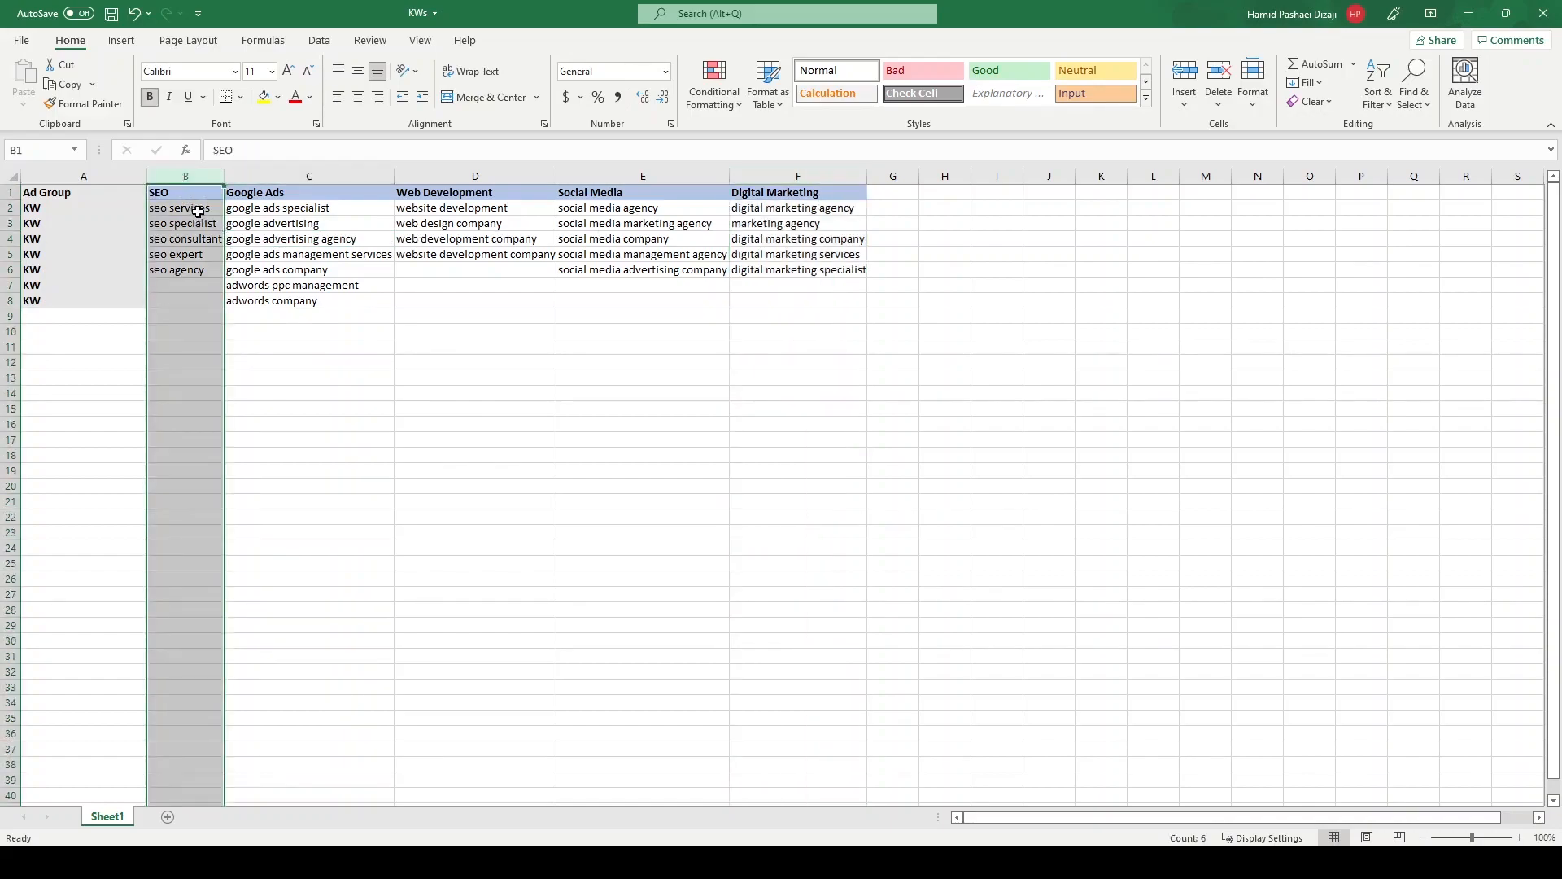
left_click_drag(194, 210, 197, 272)
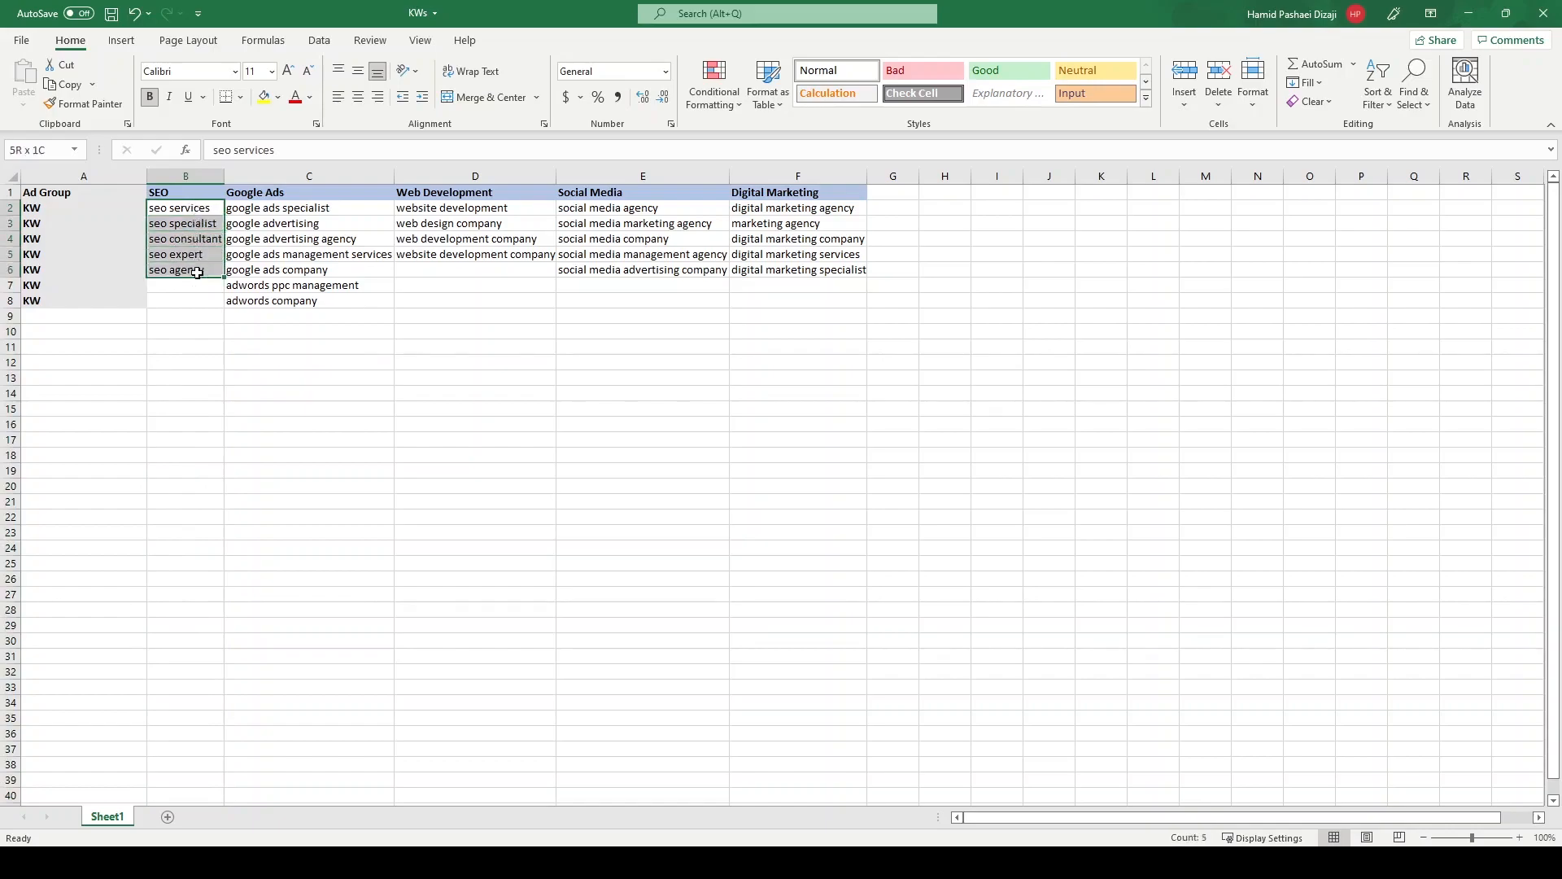
left_click_drag(197, 273, 197, 273)
left_click(178, 186)
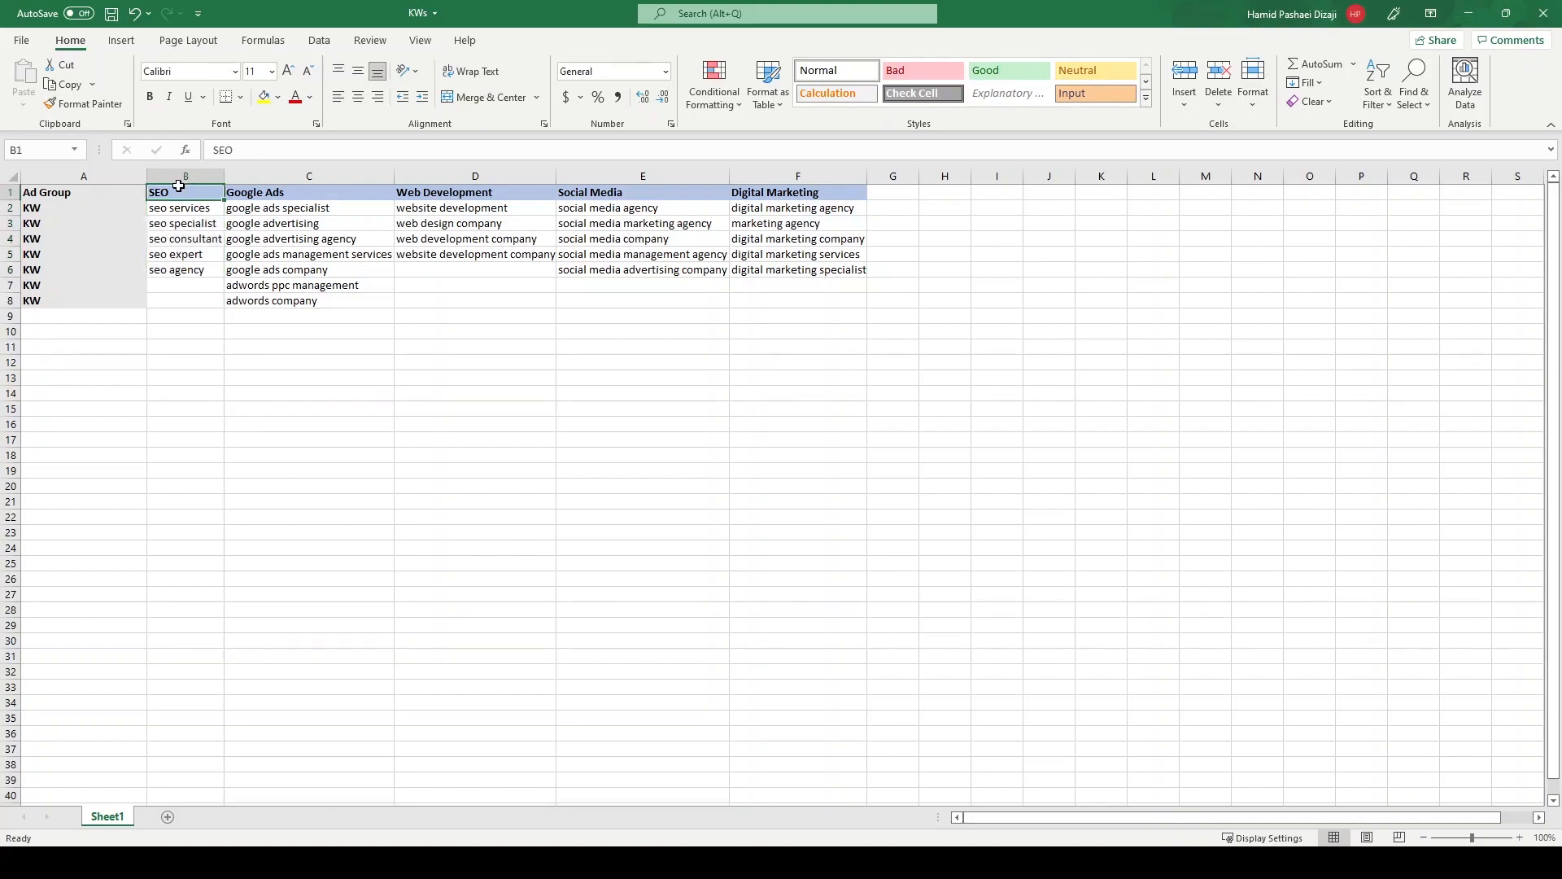
left_click(203, 209)
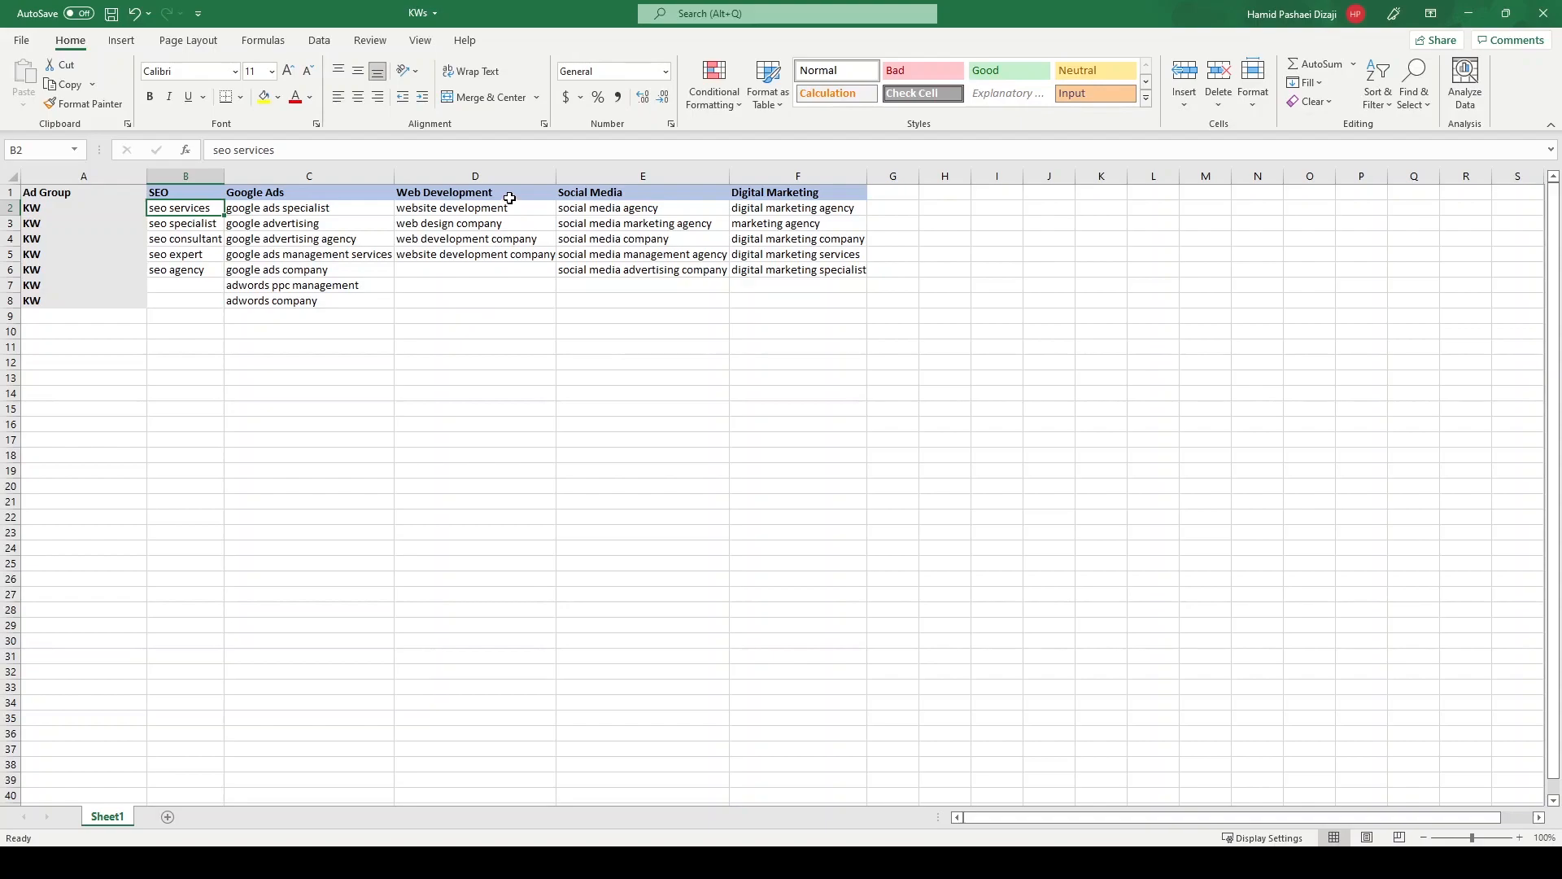
left_click(521, 196)
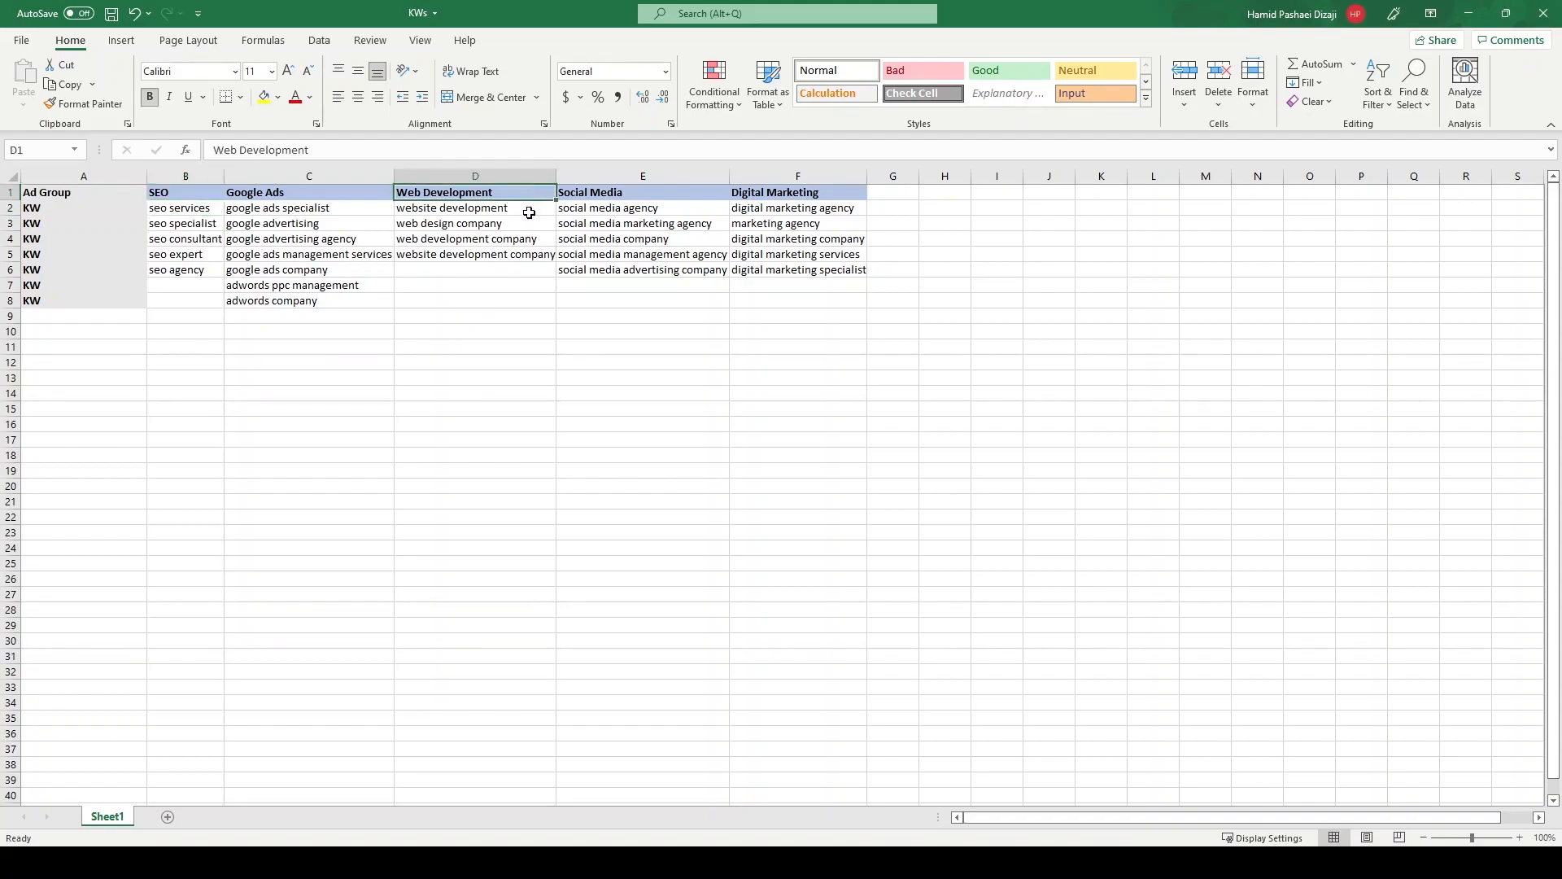
left_click_drag(527, 210, 534, 254)
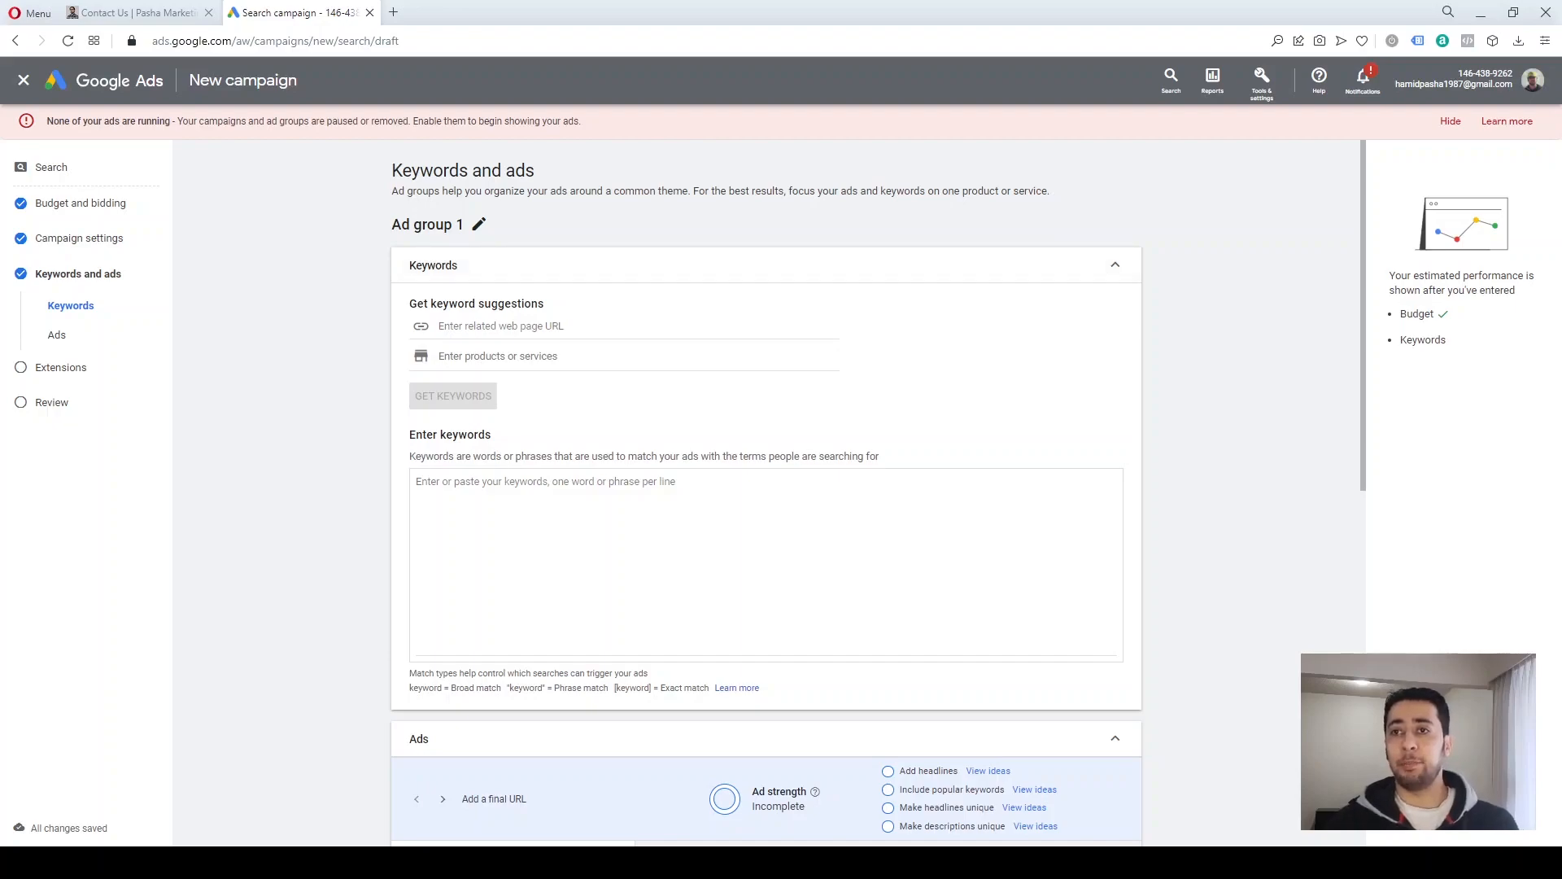
- Rename the ad group as Digital Marketing
left_click(478, 224)
left_click_drag(464, 236, 394, 236)
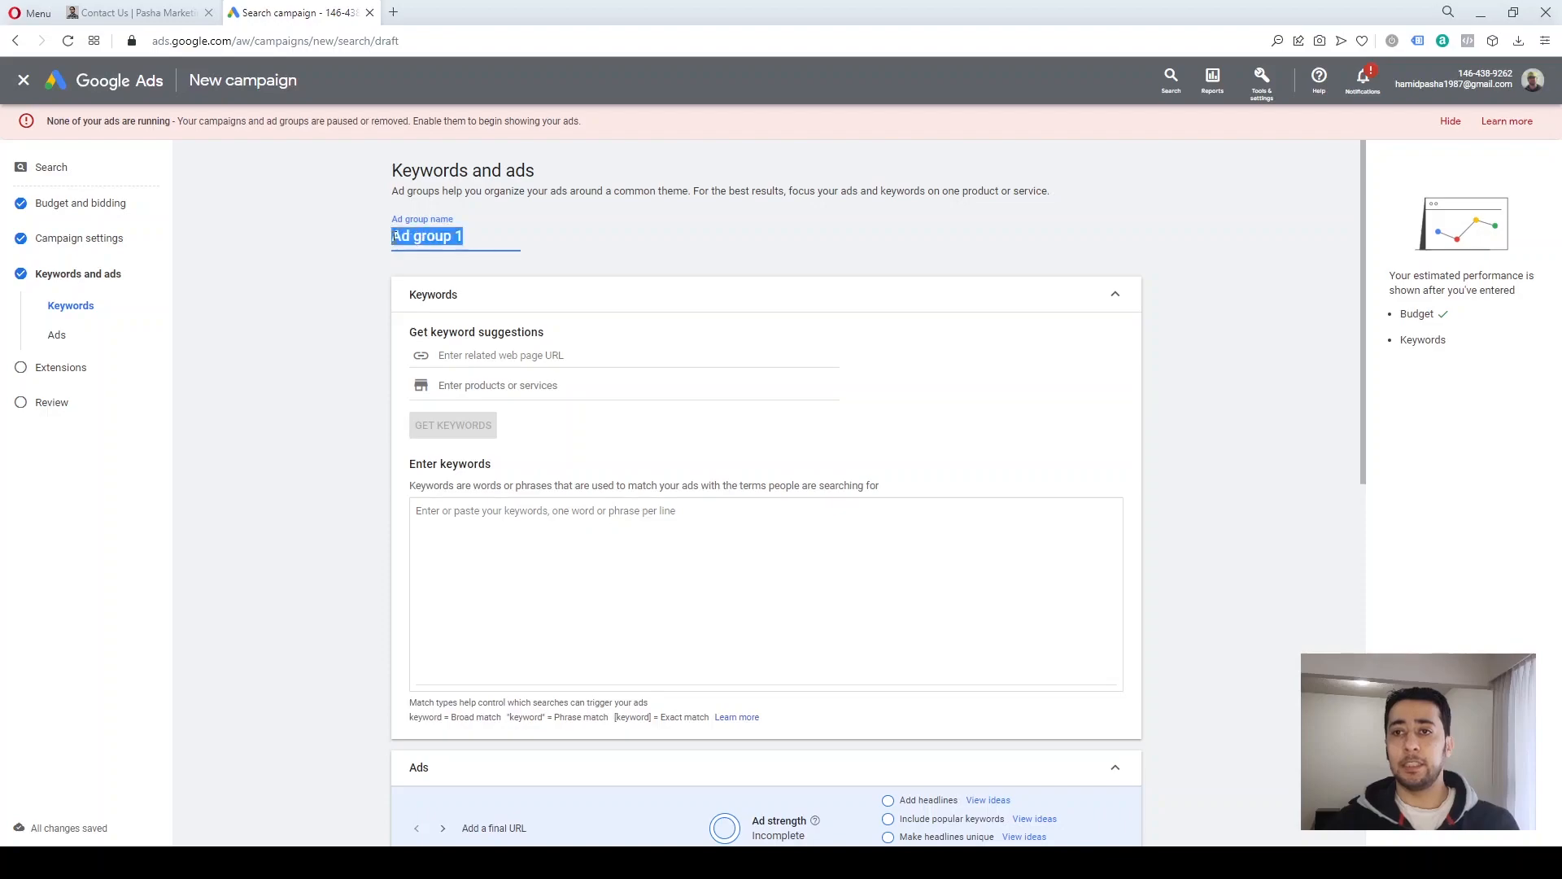
type("Digita")
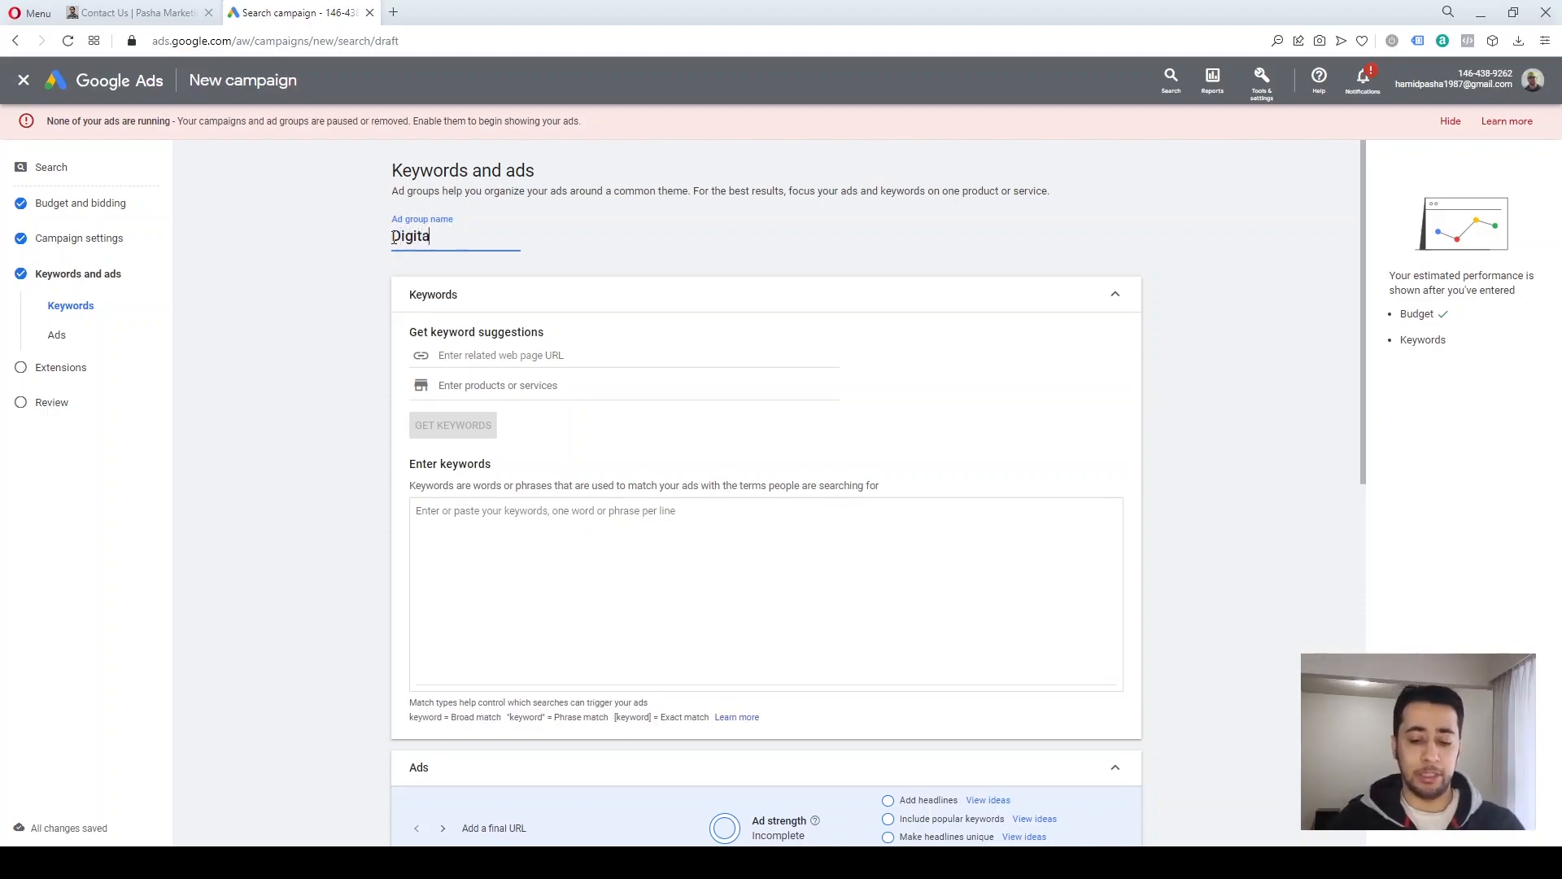
type("l Marketing")
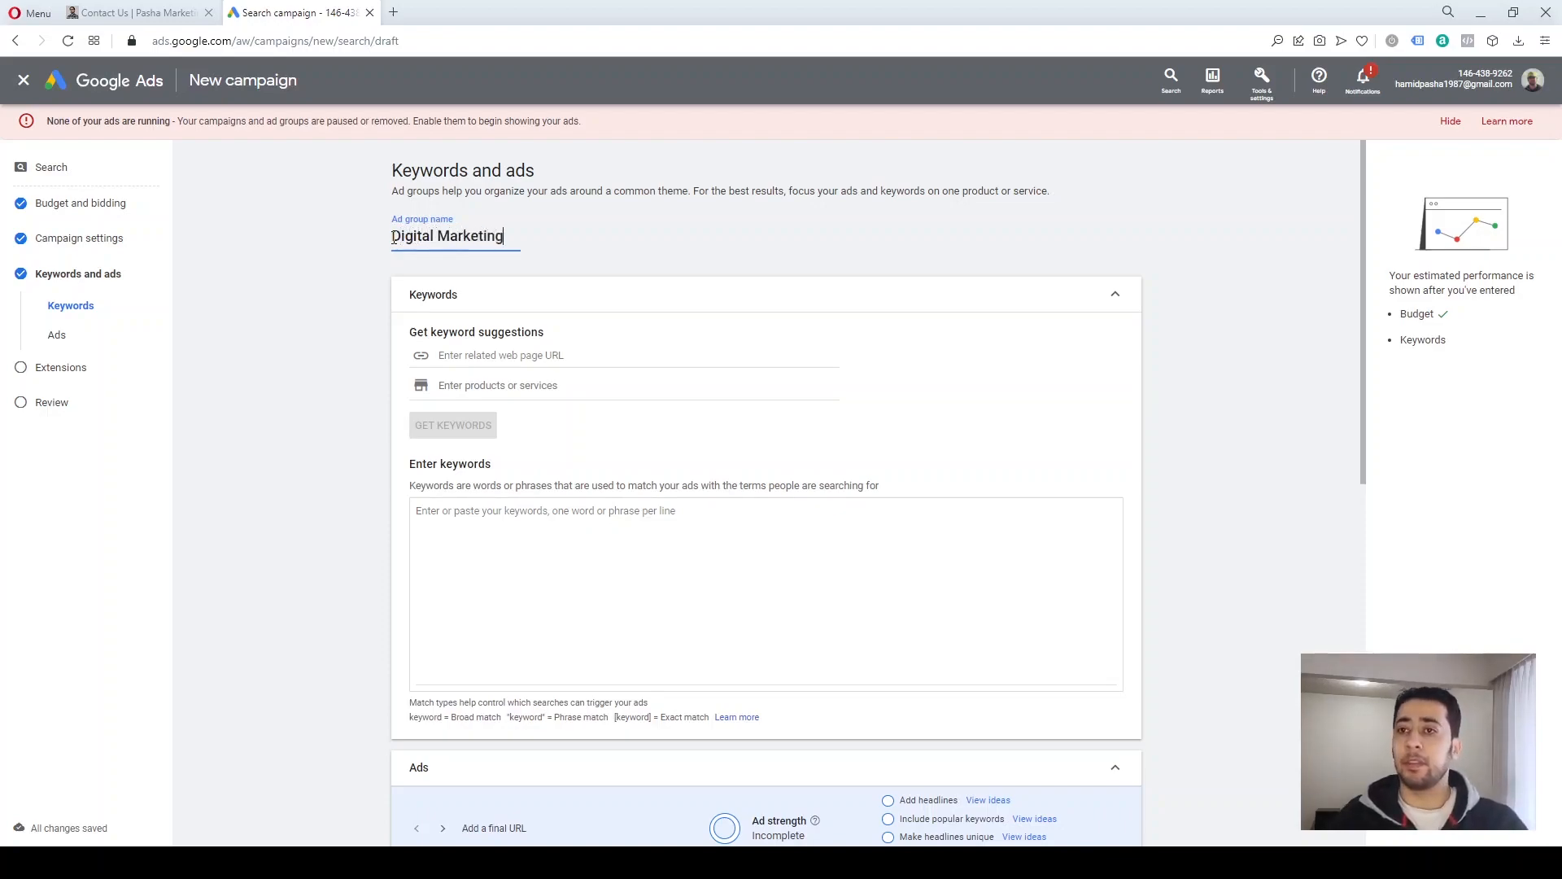
left_click(354, 312)
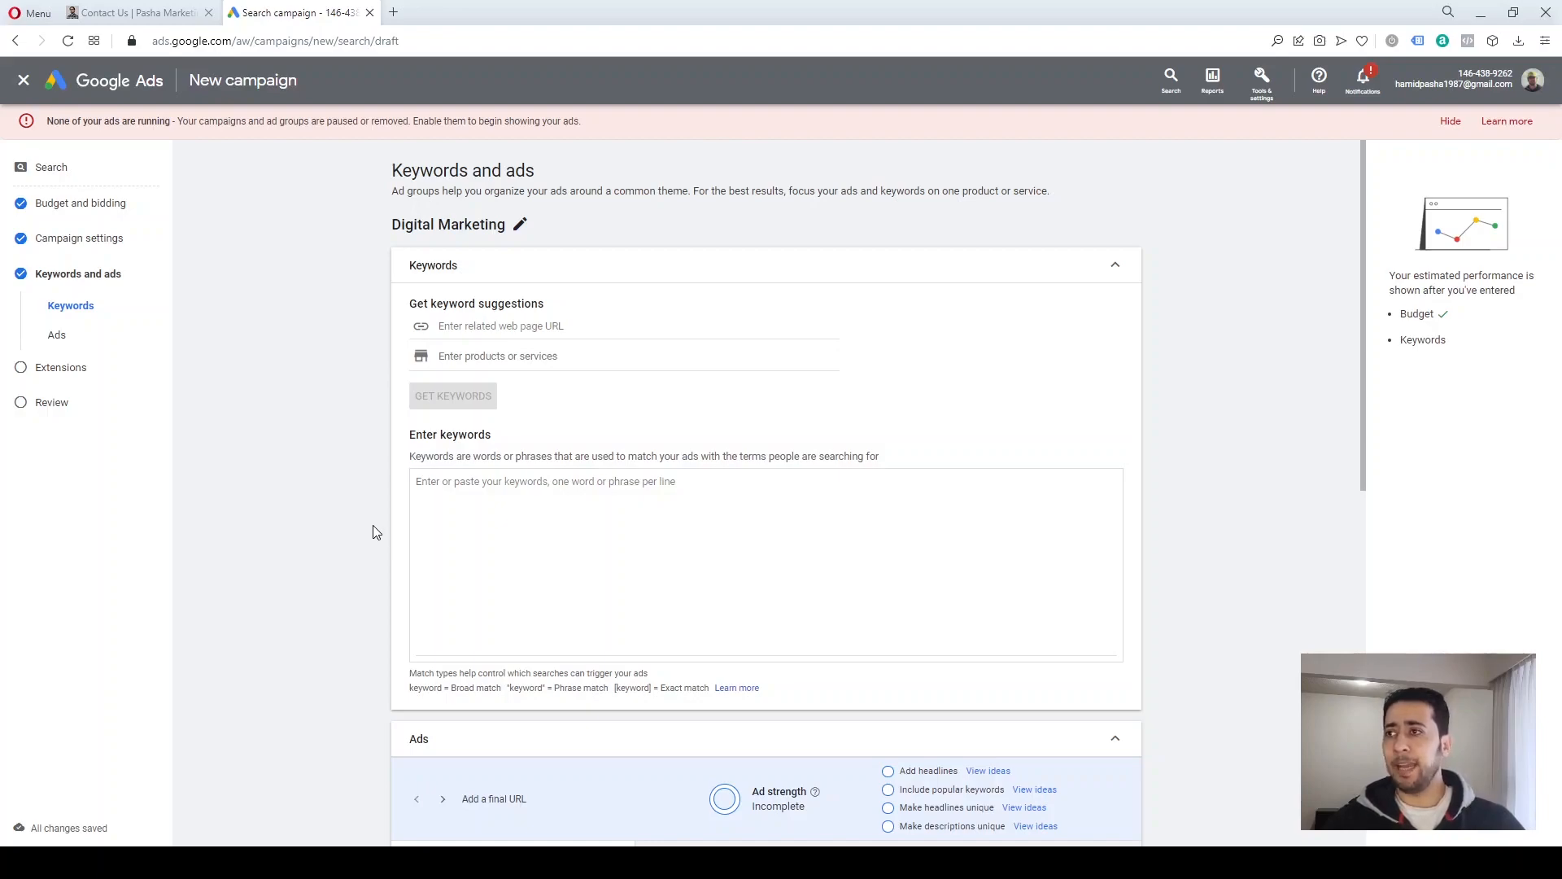
- In Keyword Planner, discover new keyword ideas for "digital marketing agency" using English and Canada
left_click(1263, 90)
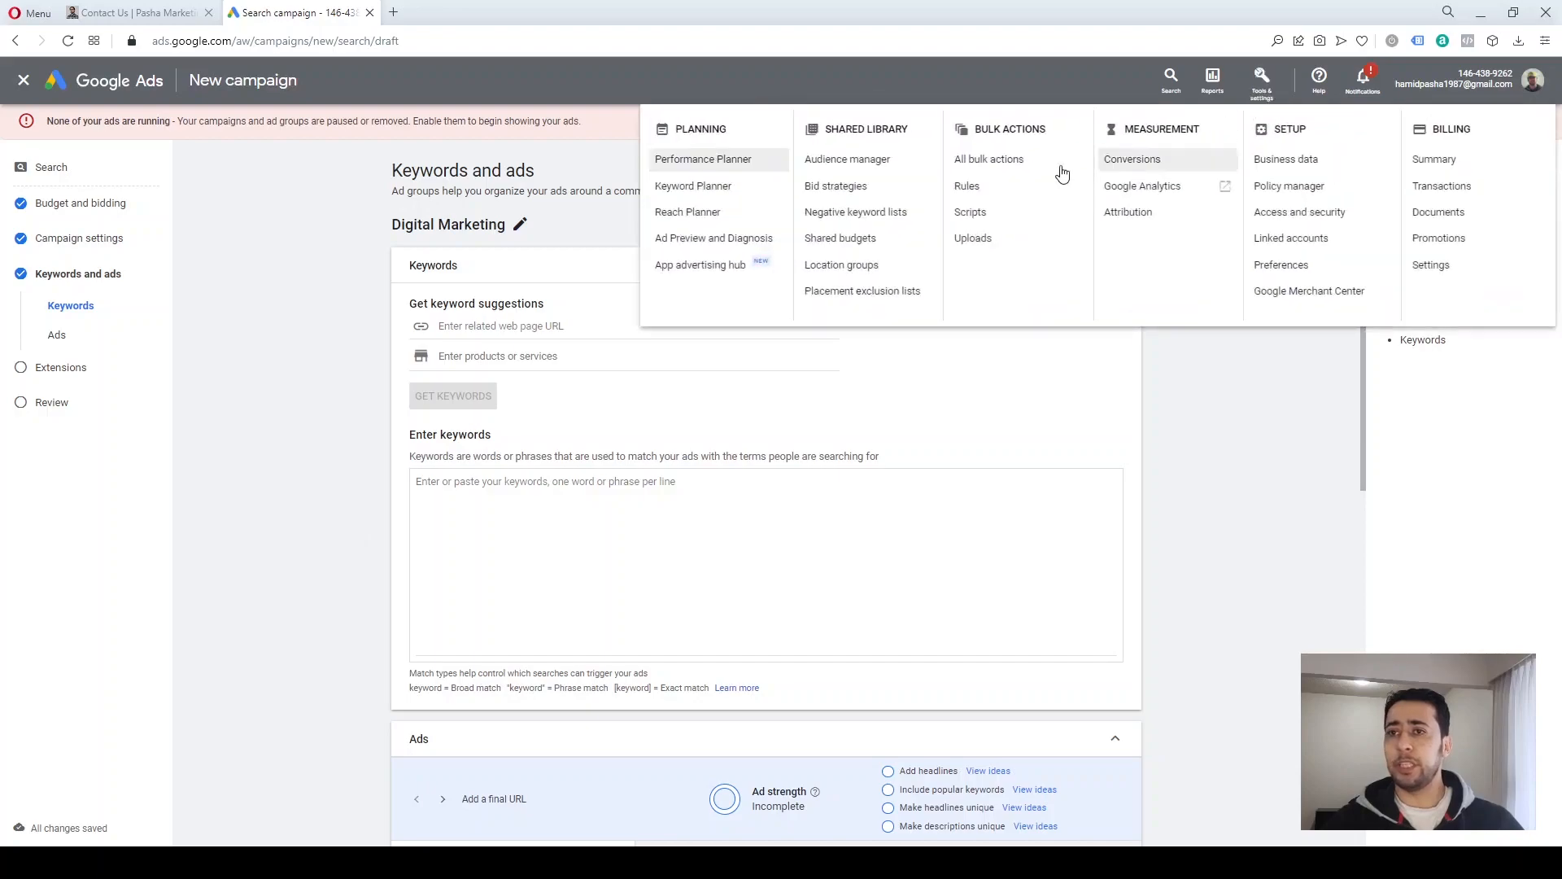
left_click(695, 186)
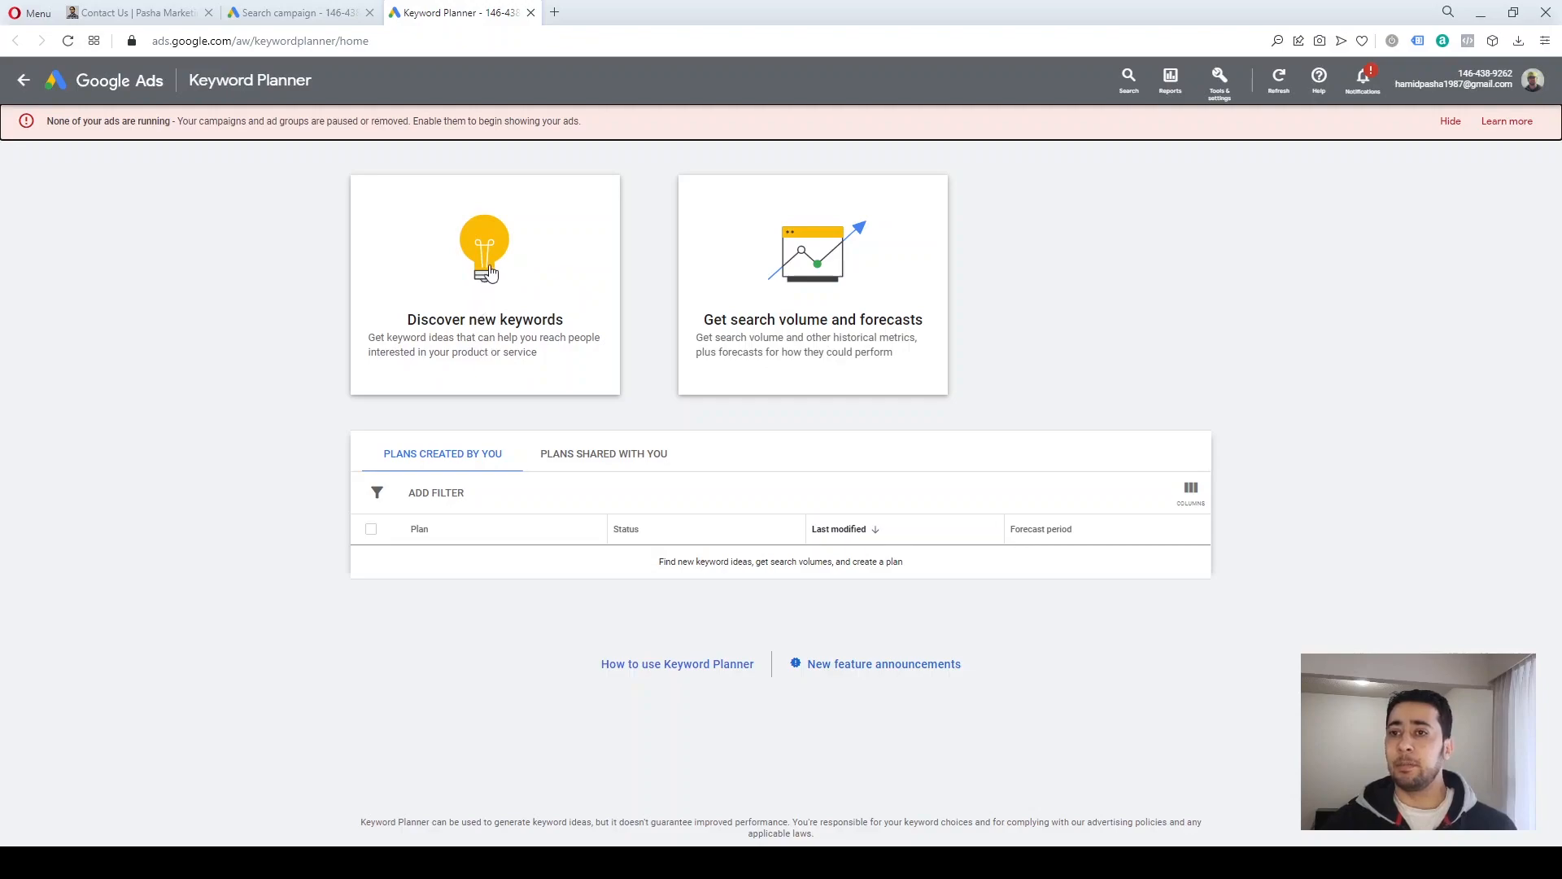
left_click(488, 266)
left_click(466, 306)
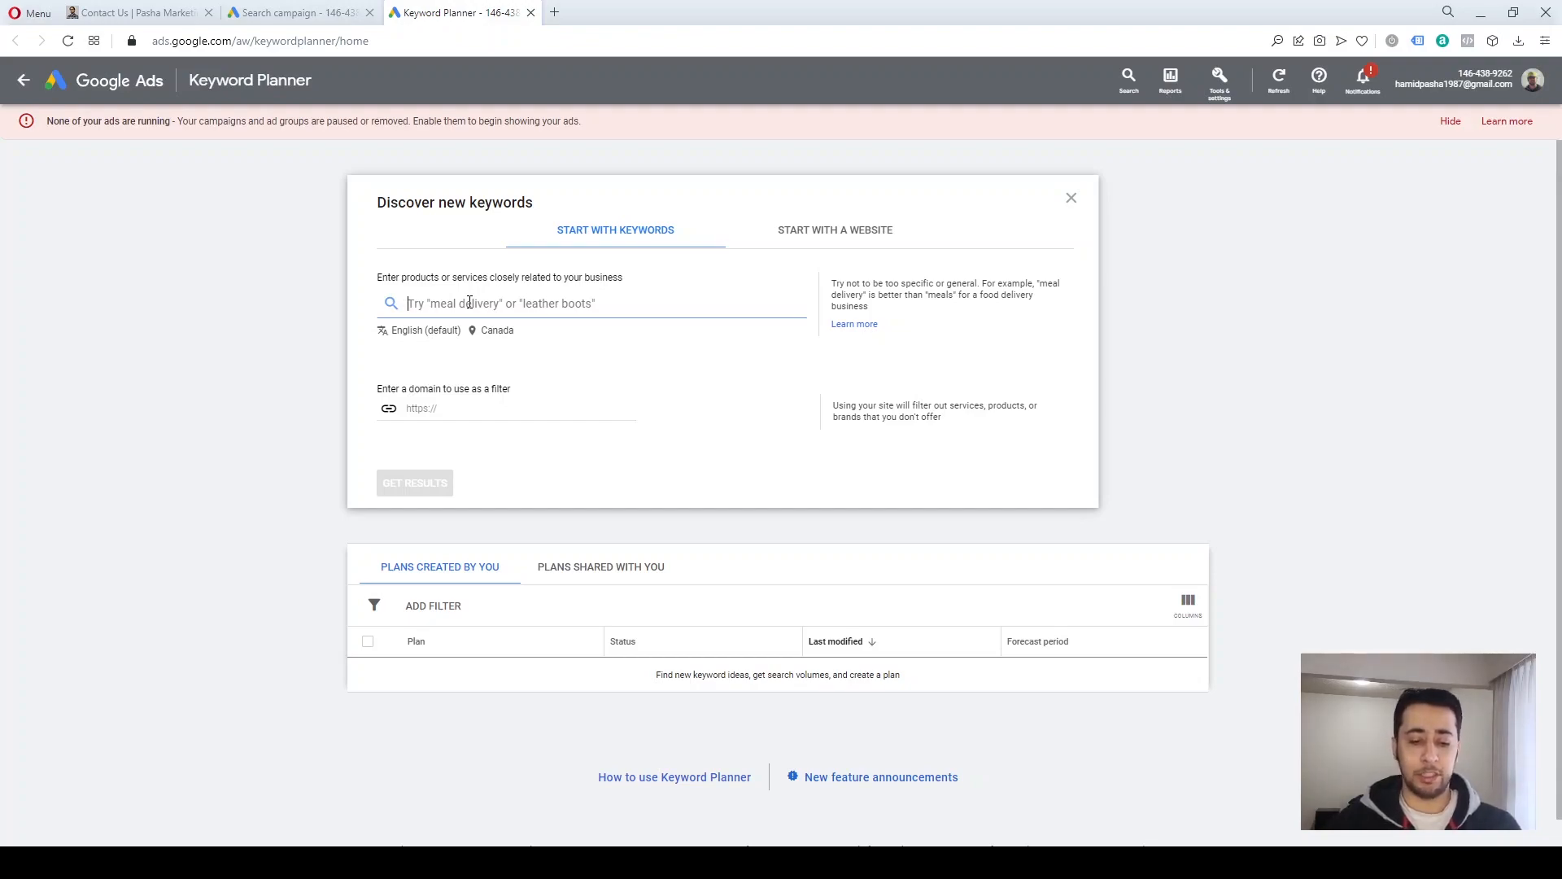
type("digital")
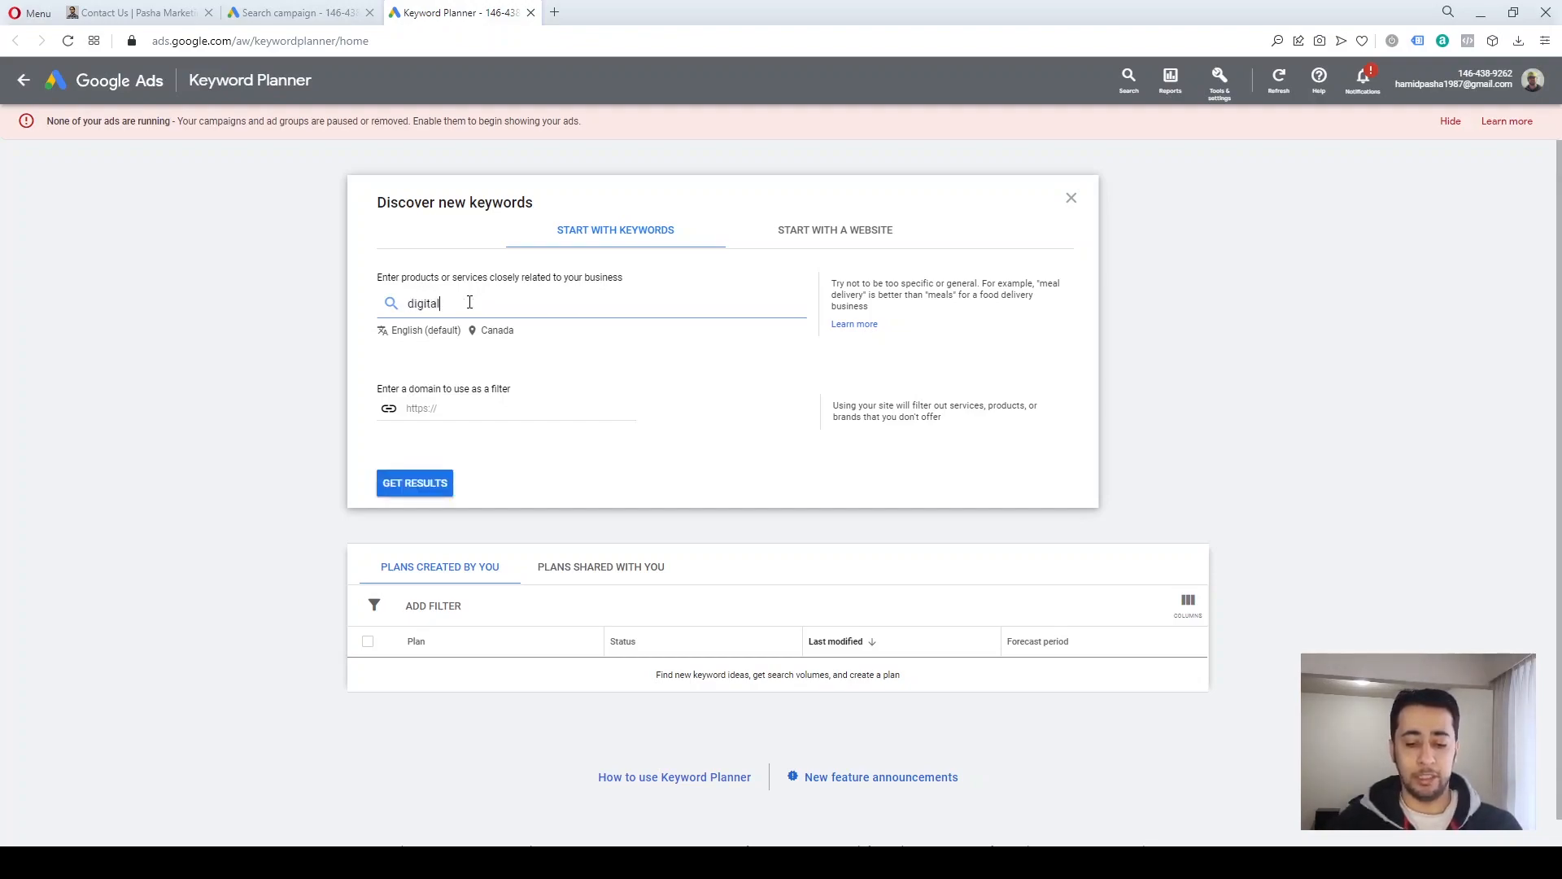
type(" marketing agency")
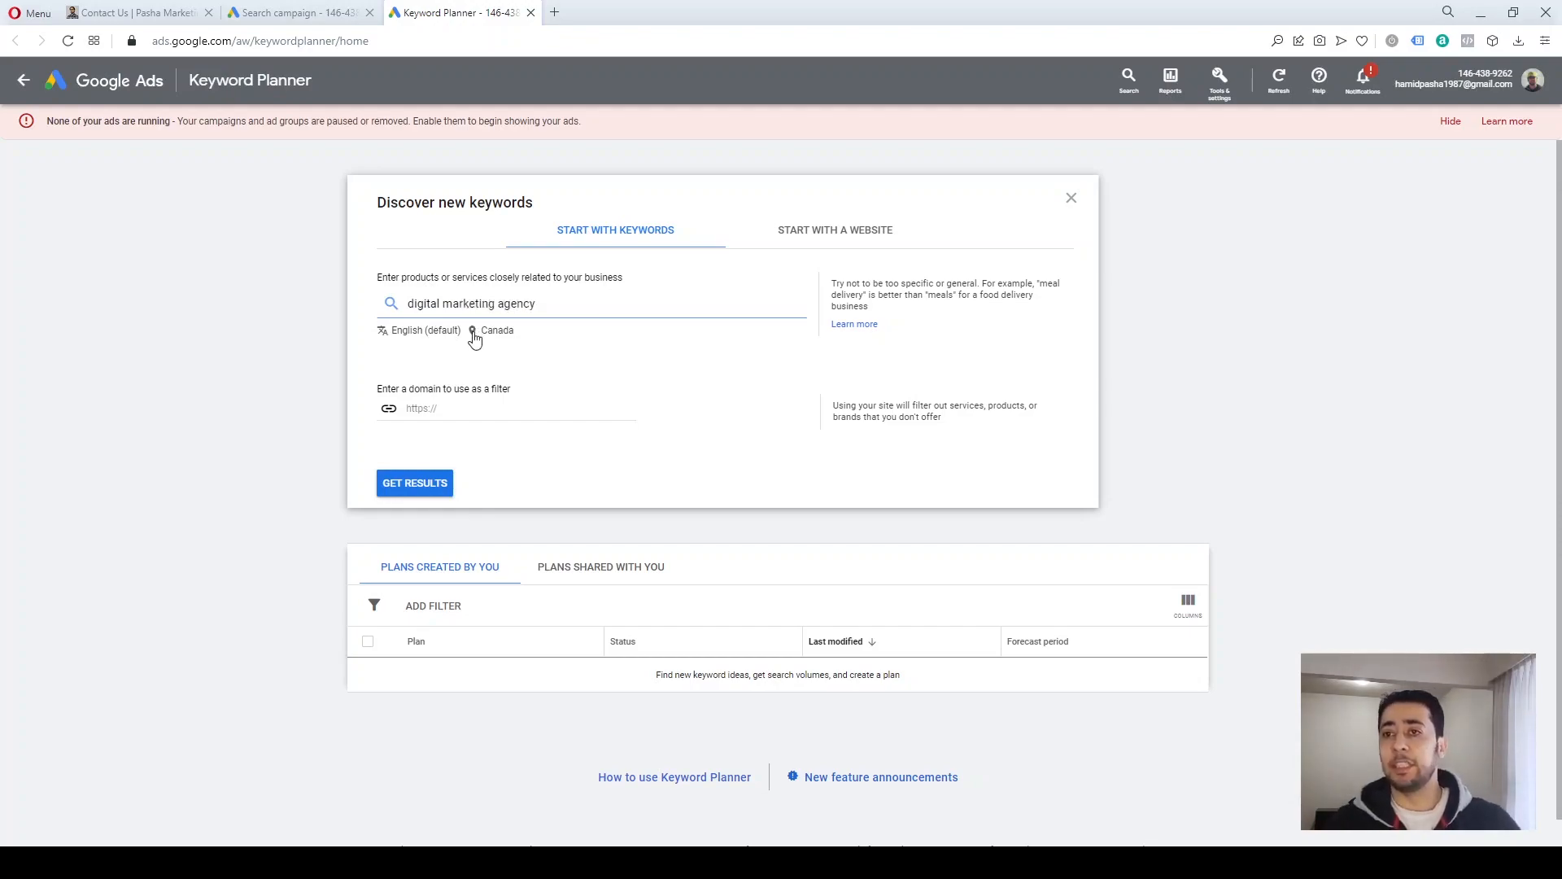
left_click(415, 484)
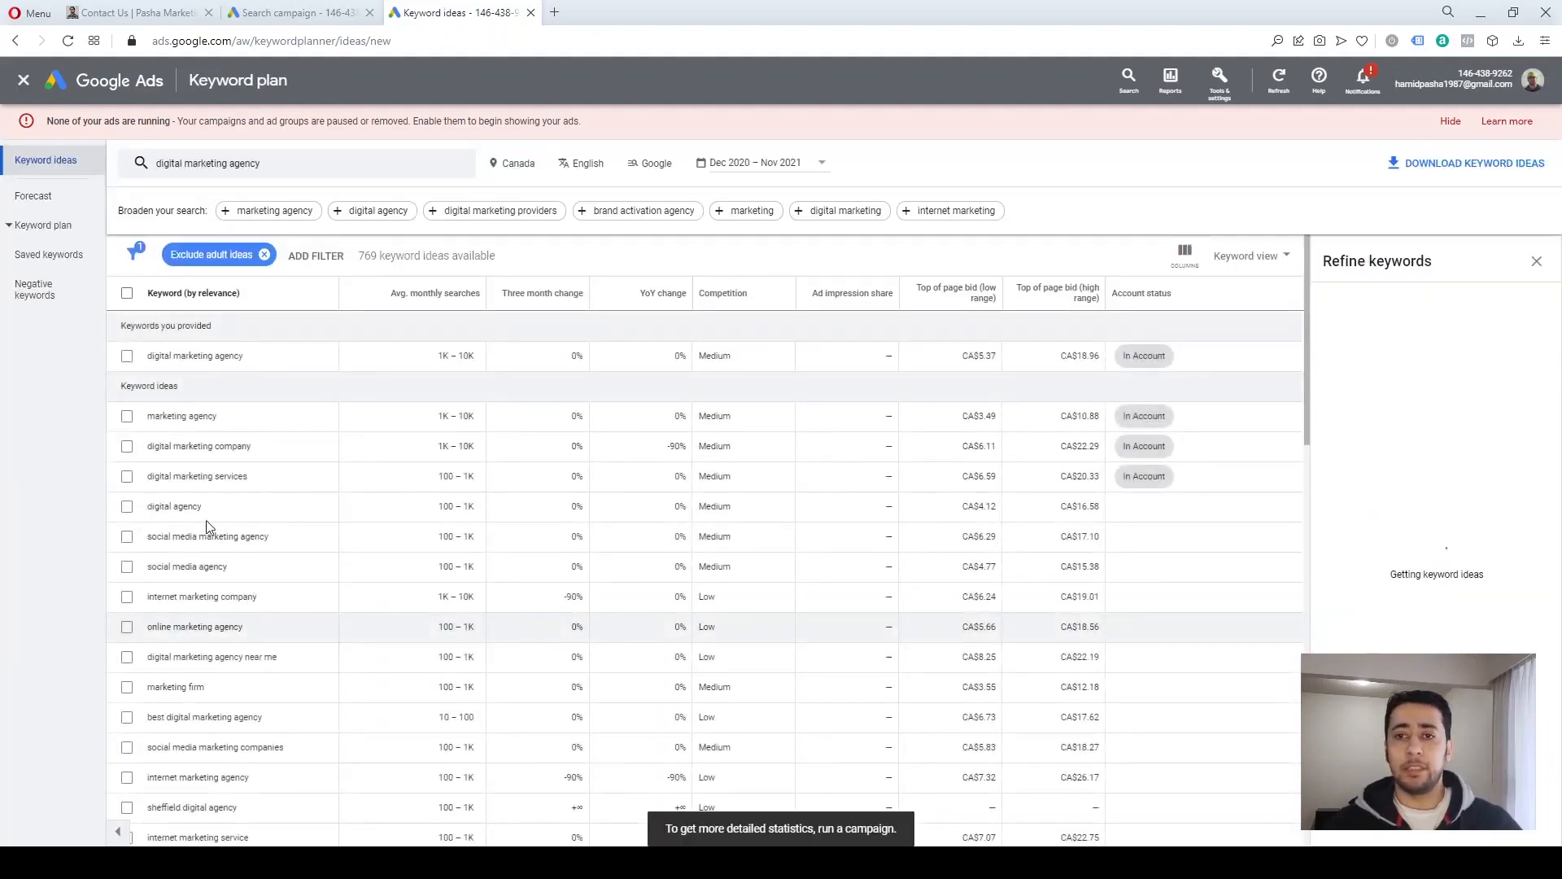
- Examine the suggested keywords and their average monthly searches for terms suited to the Digital Marketing ad group
scroll(213, 436, "down", 1)
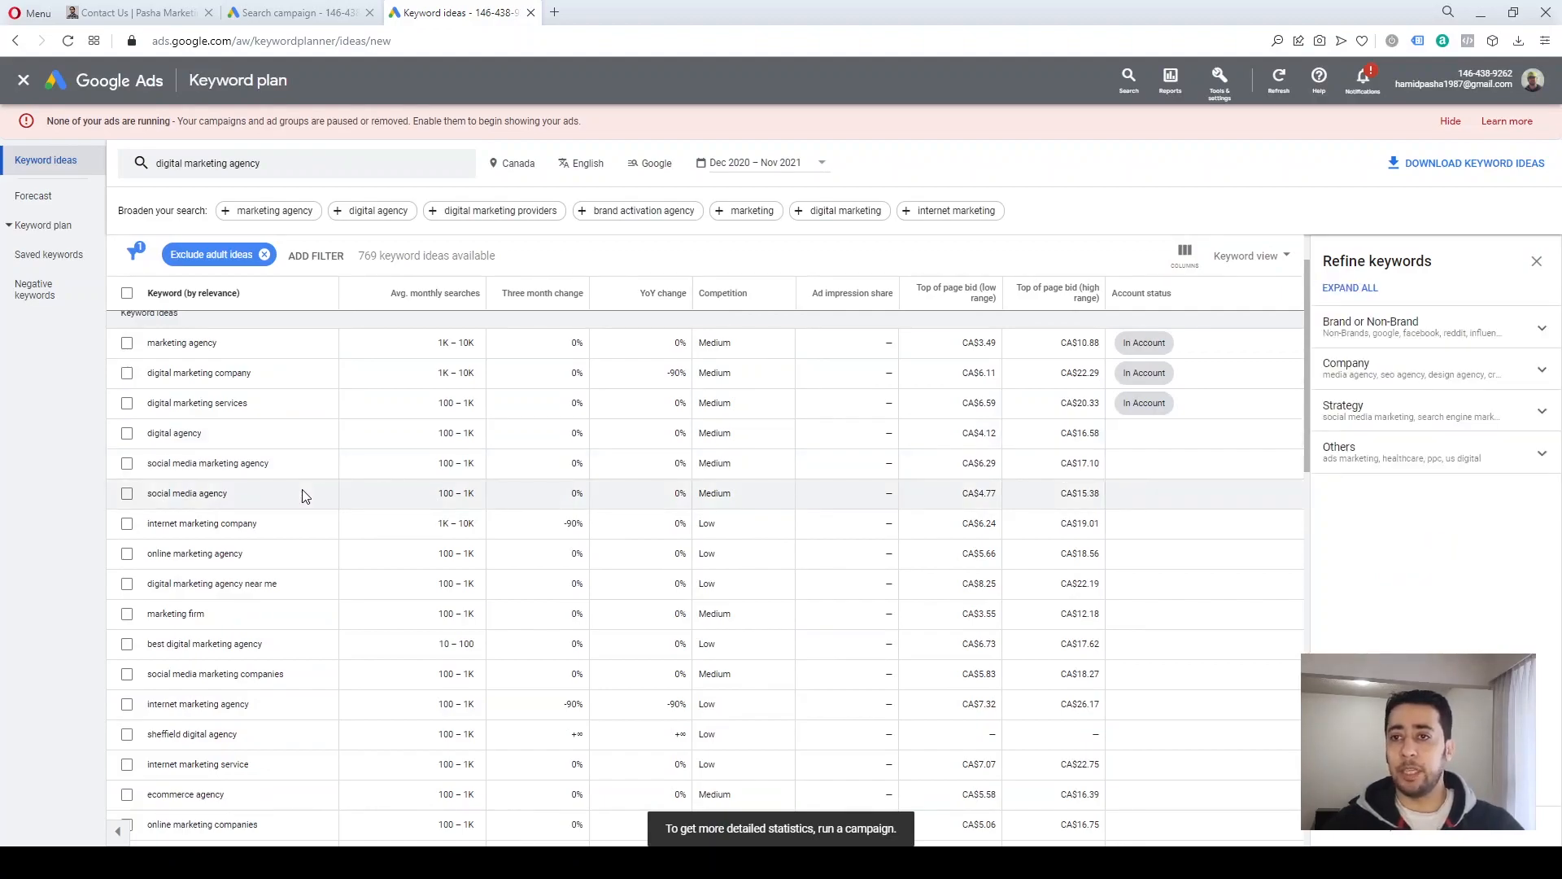
scroll(305, 495, "up", 1)
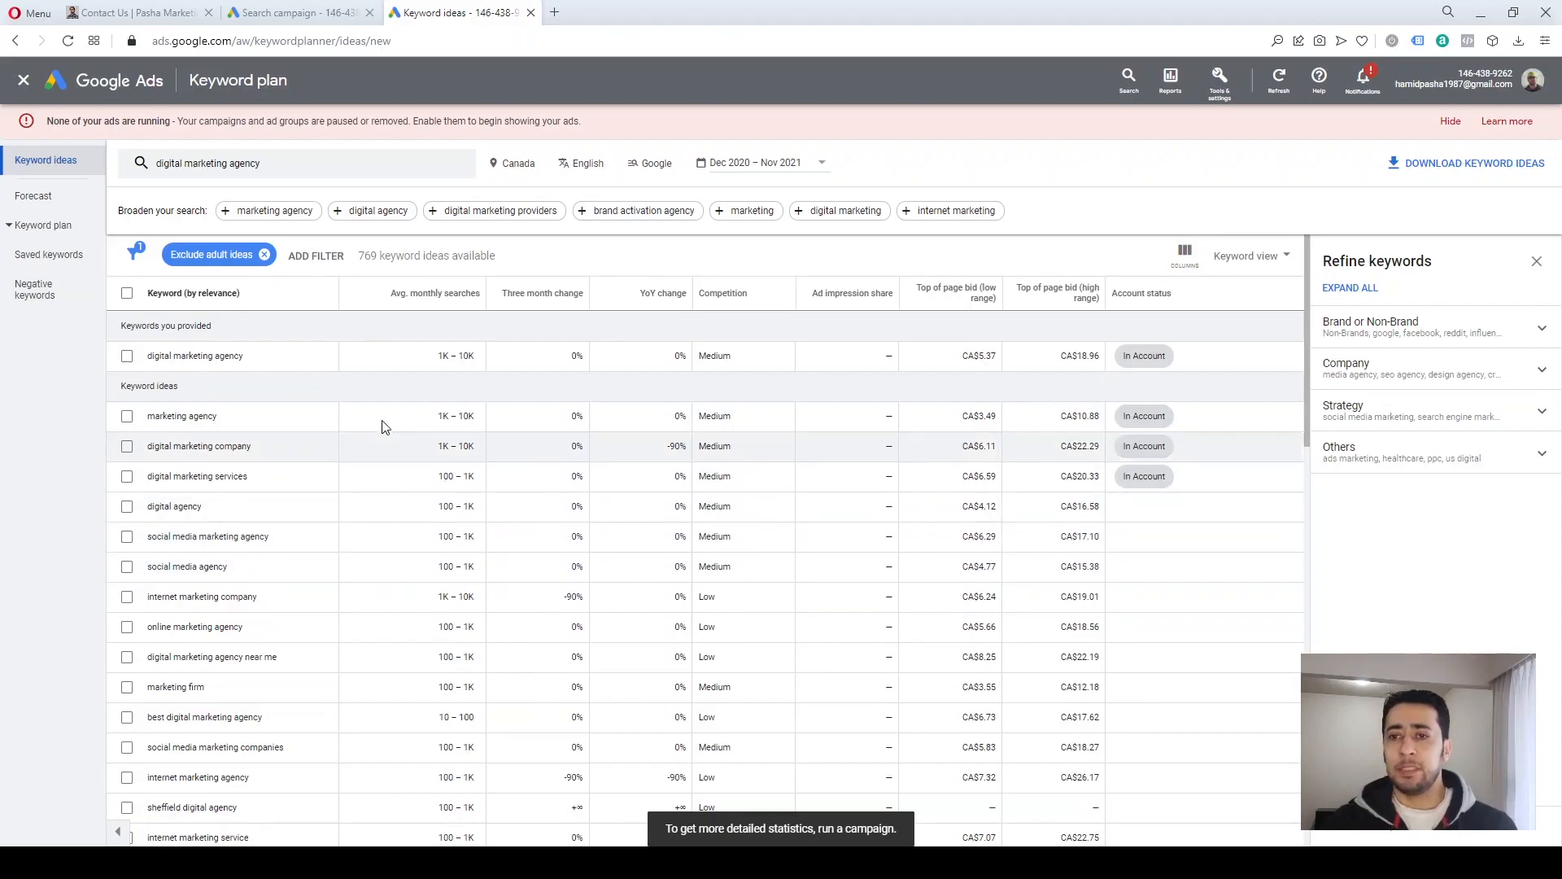
mouse_move(382, 303)
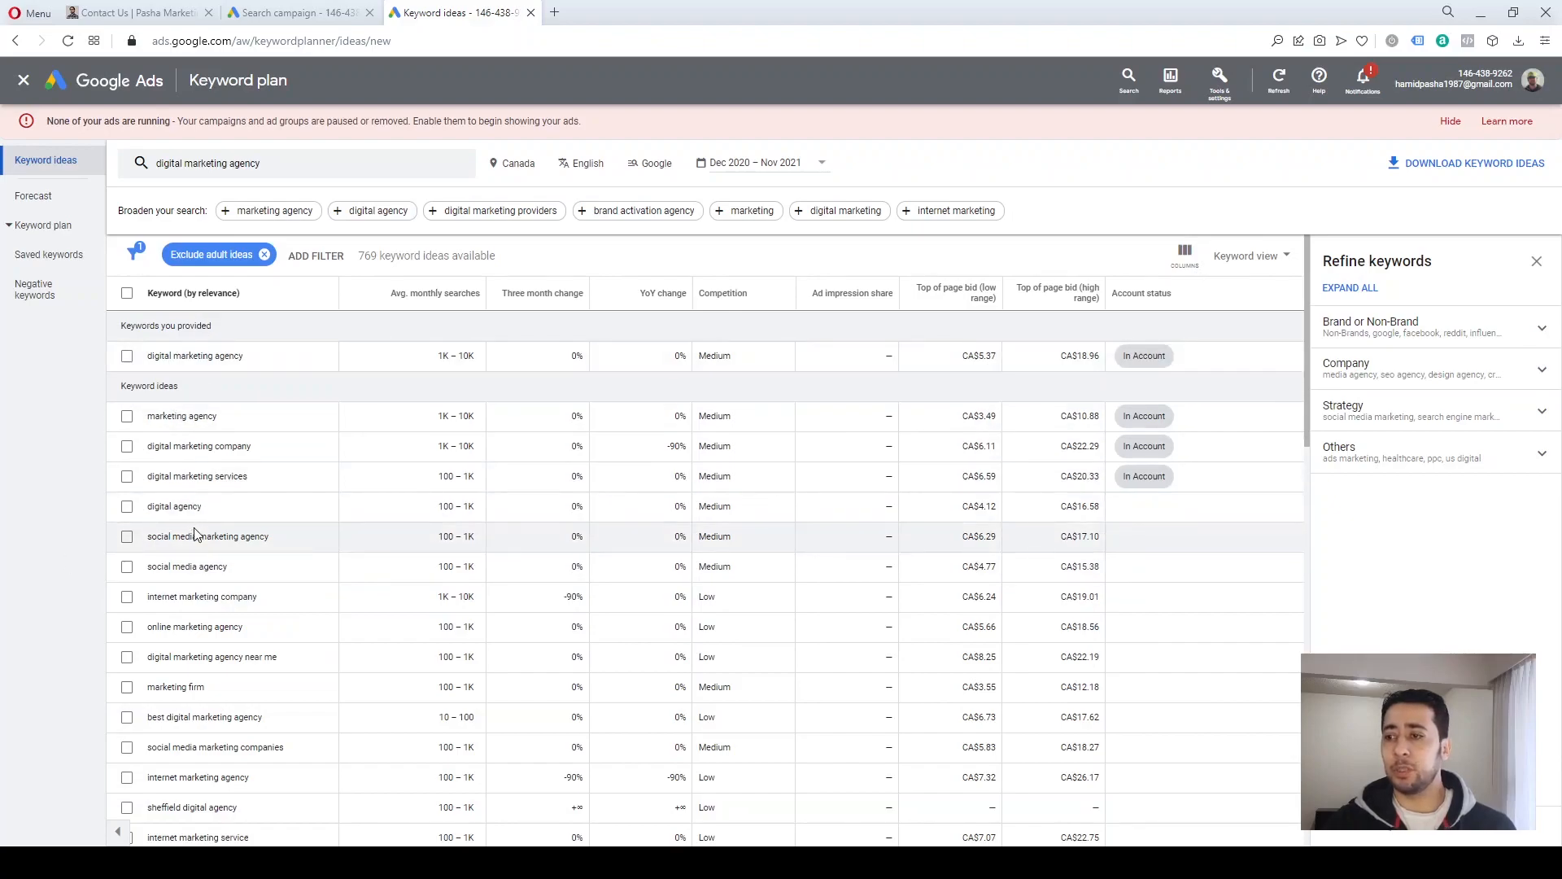
scroll(240, 616, "down", 1)
scroll(240, 616, "up", 1)
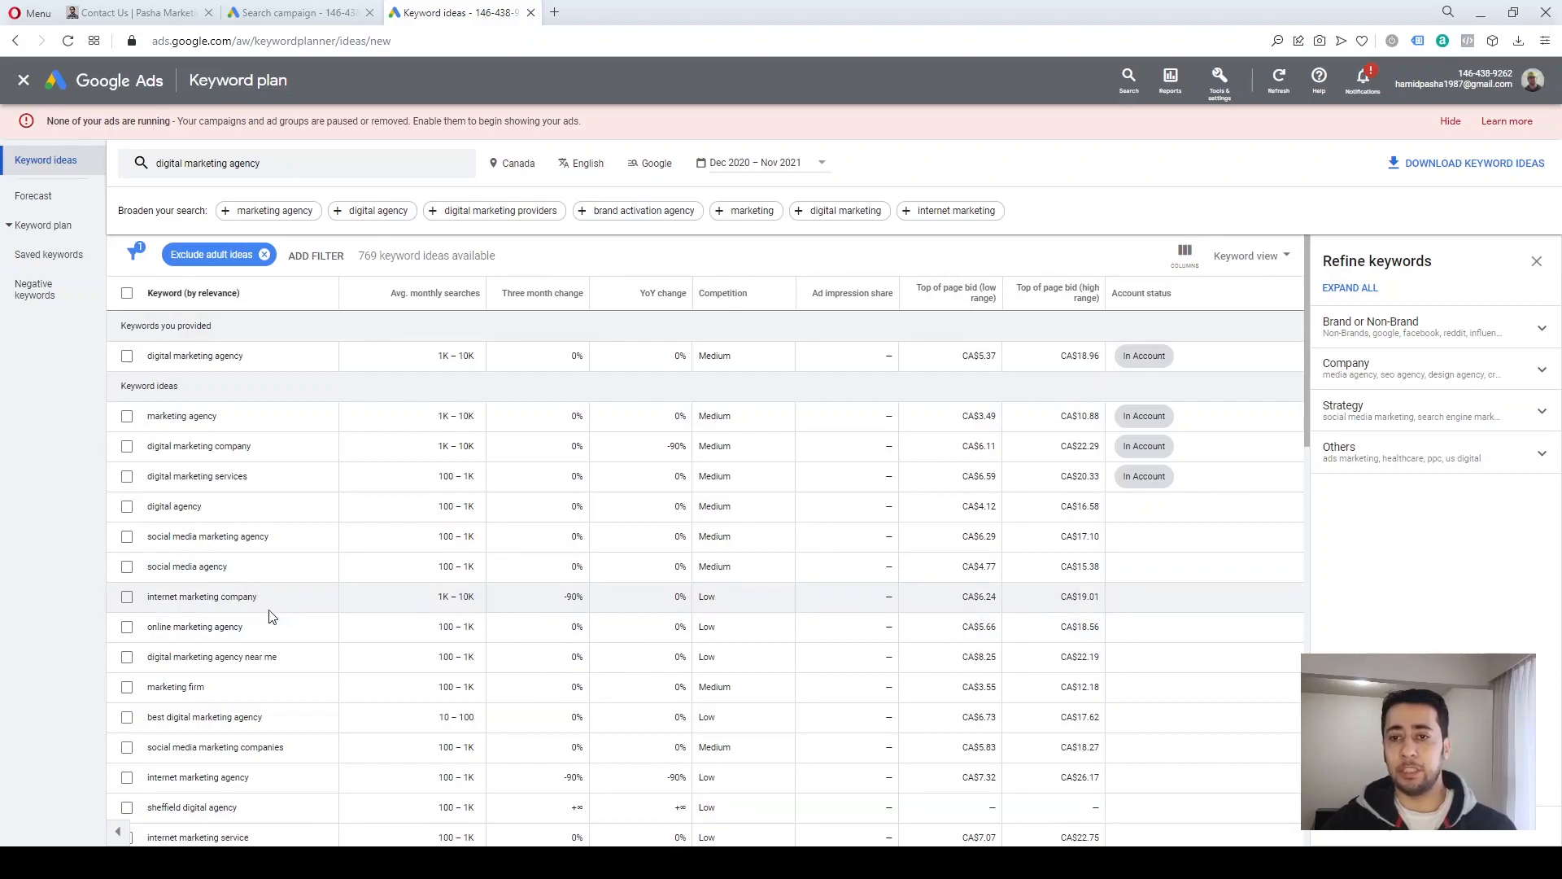
left_click_drag(148, 627, 245, 627)
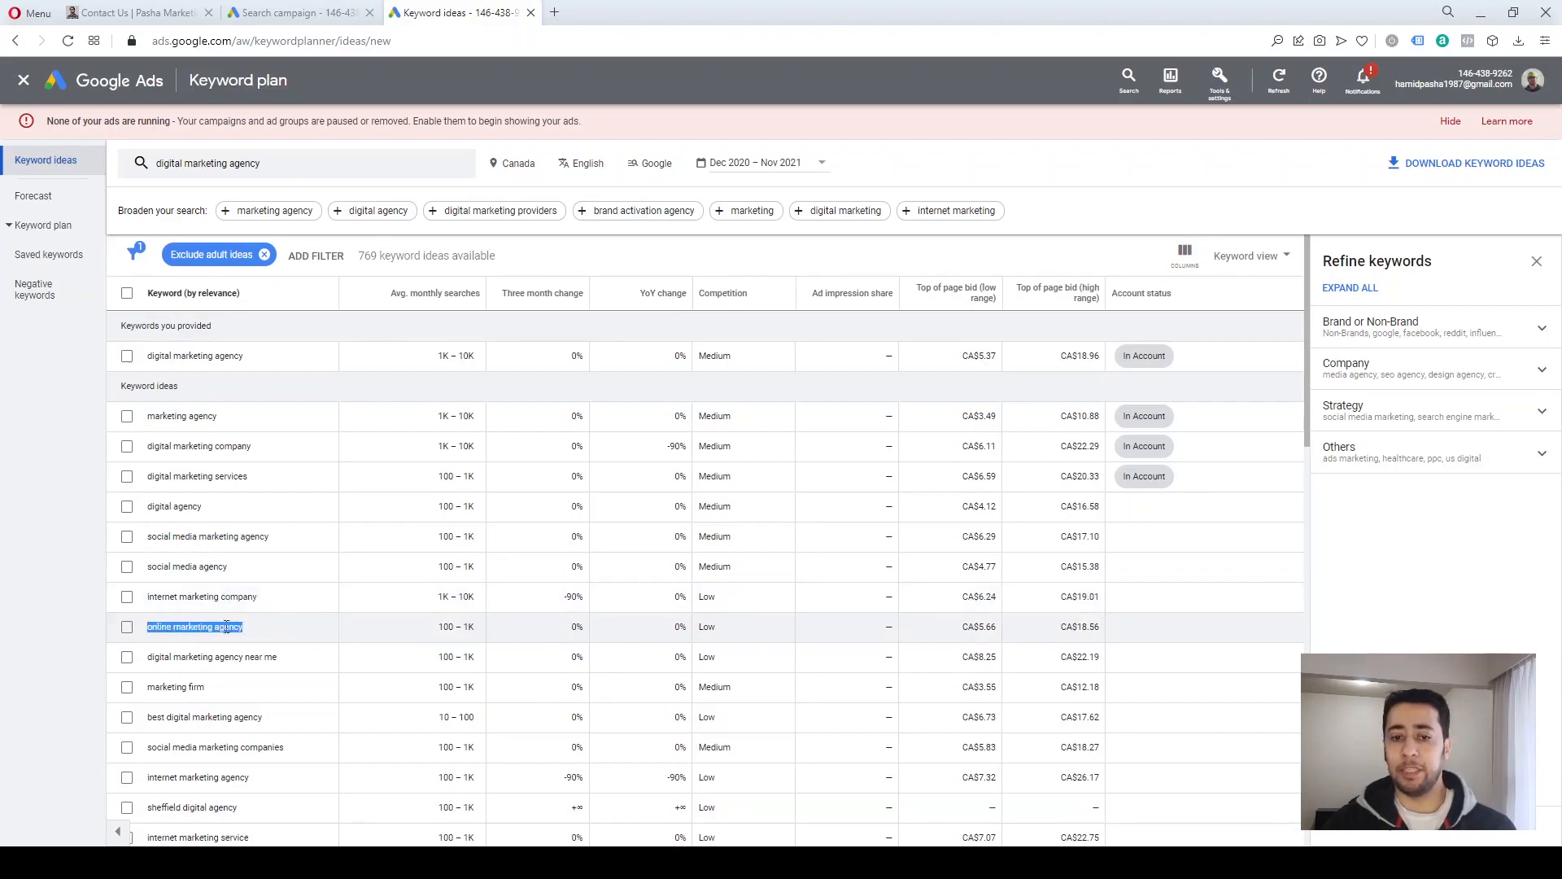
left_click(85, 614)
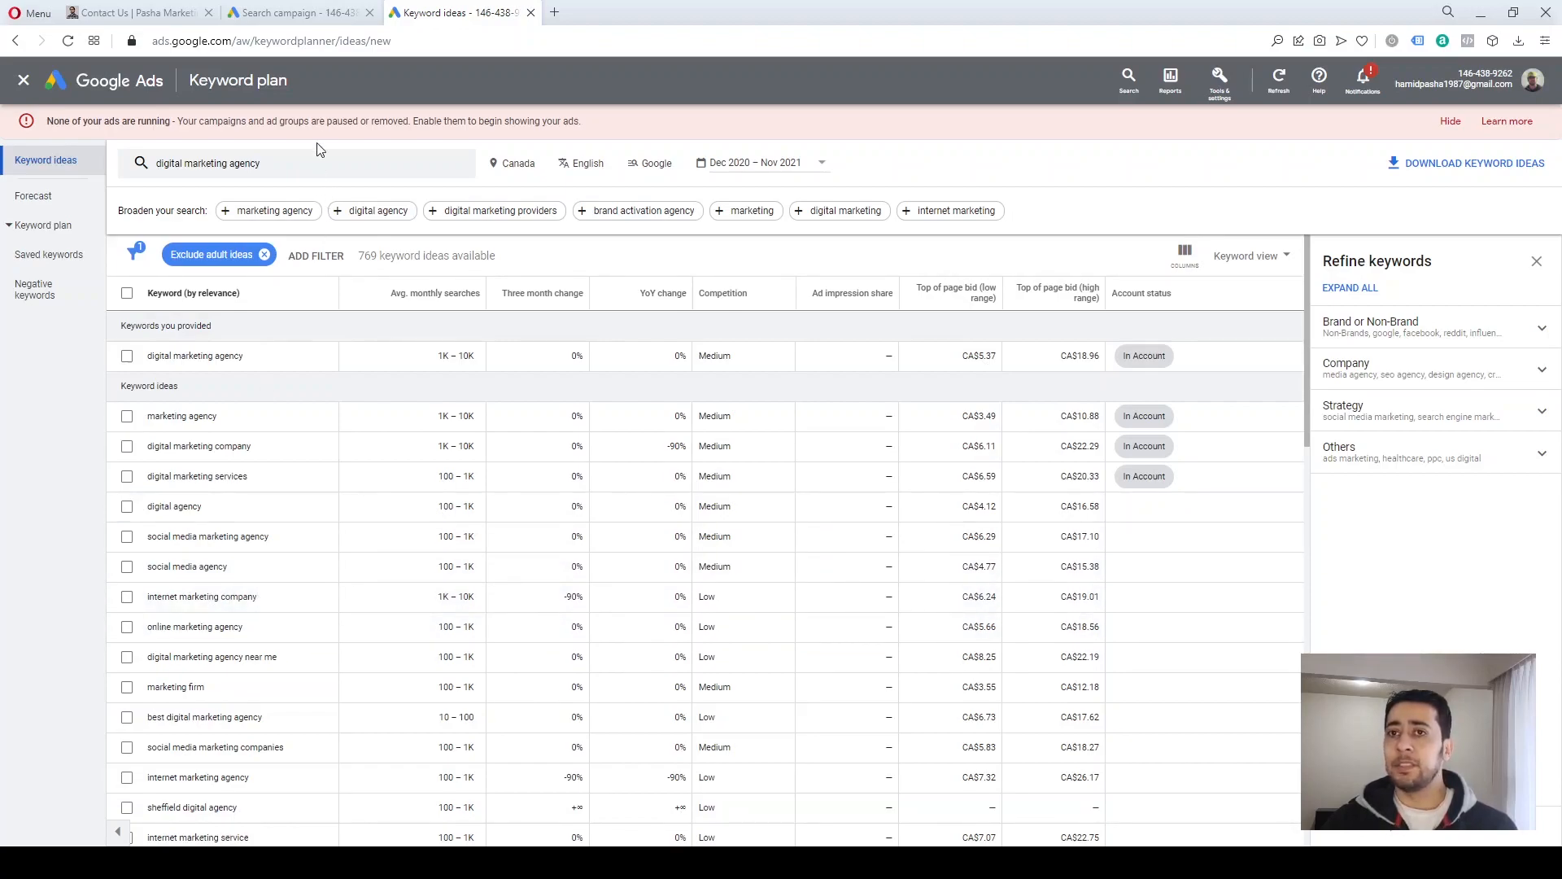
- Back in the campaign draft, enter the keywords digital marketing agency, marketing agency and digital marketing company on separate lines
left_click(289, 17)
left_click(528, 532)
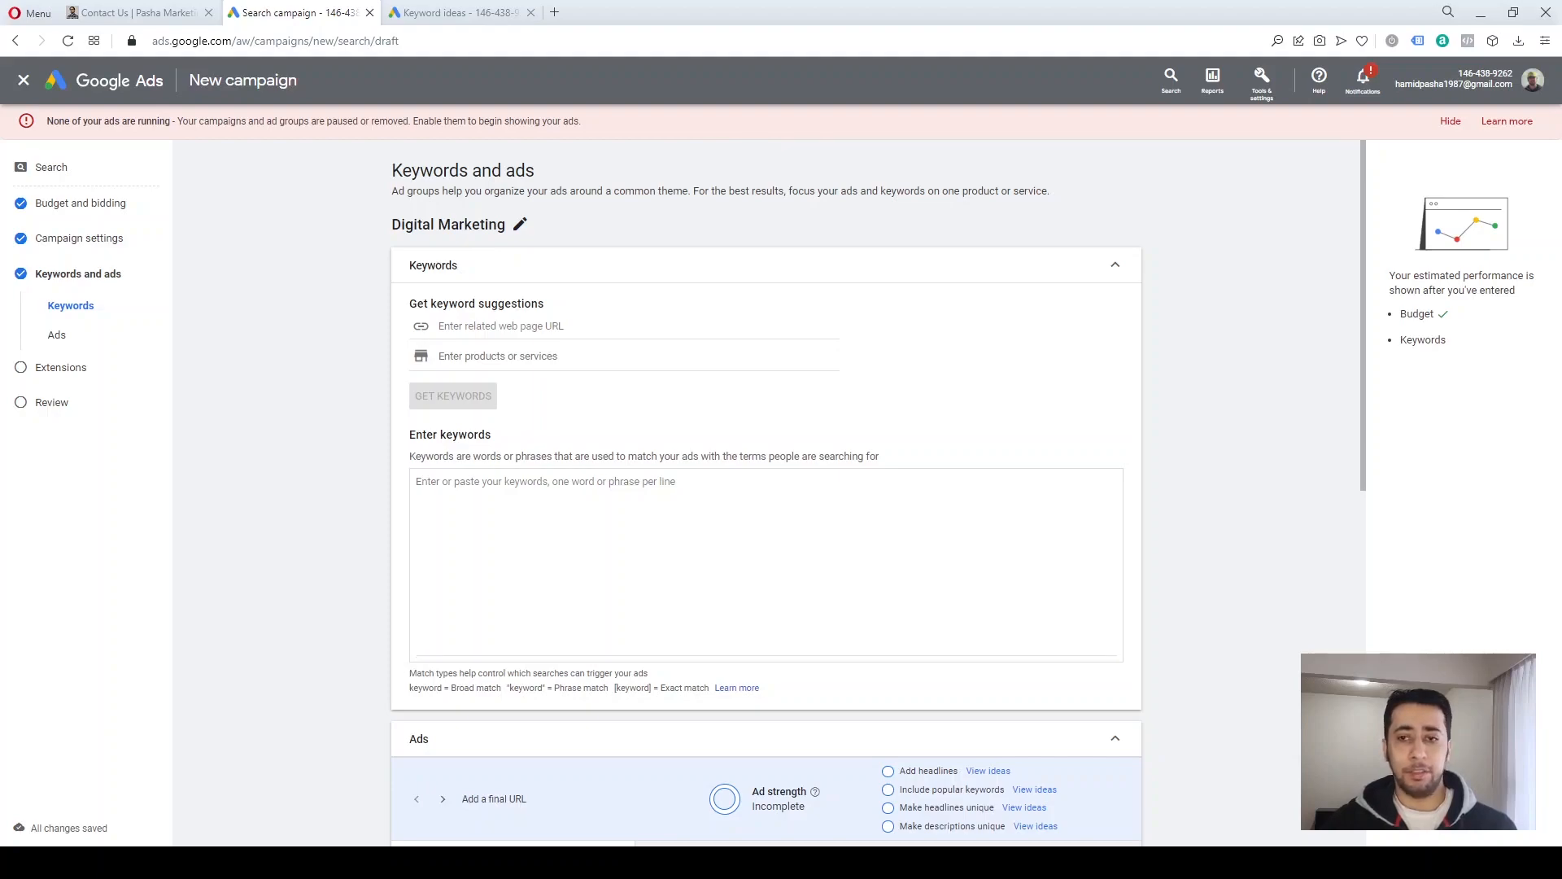
left_click(553, 530)
type("d")
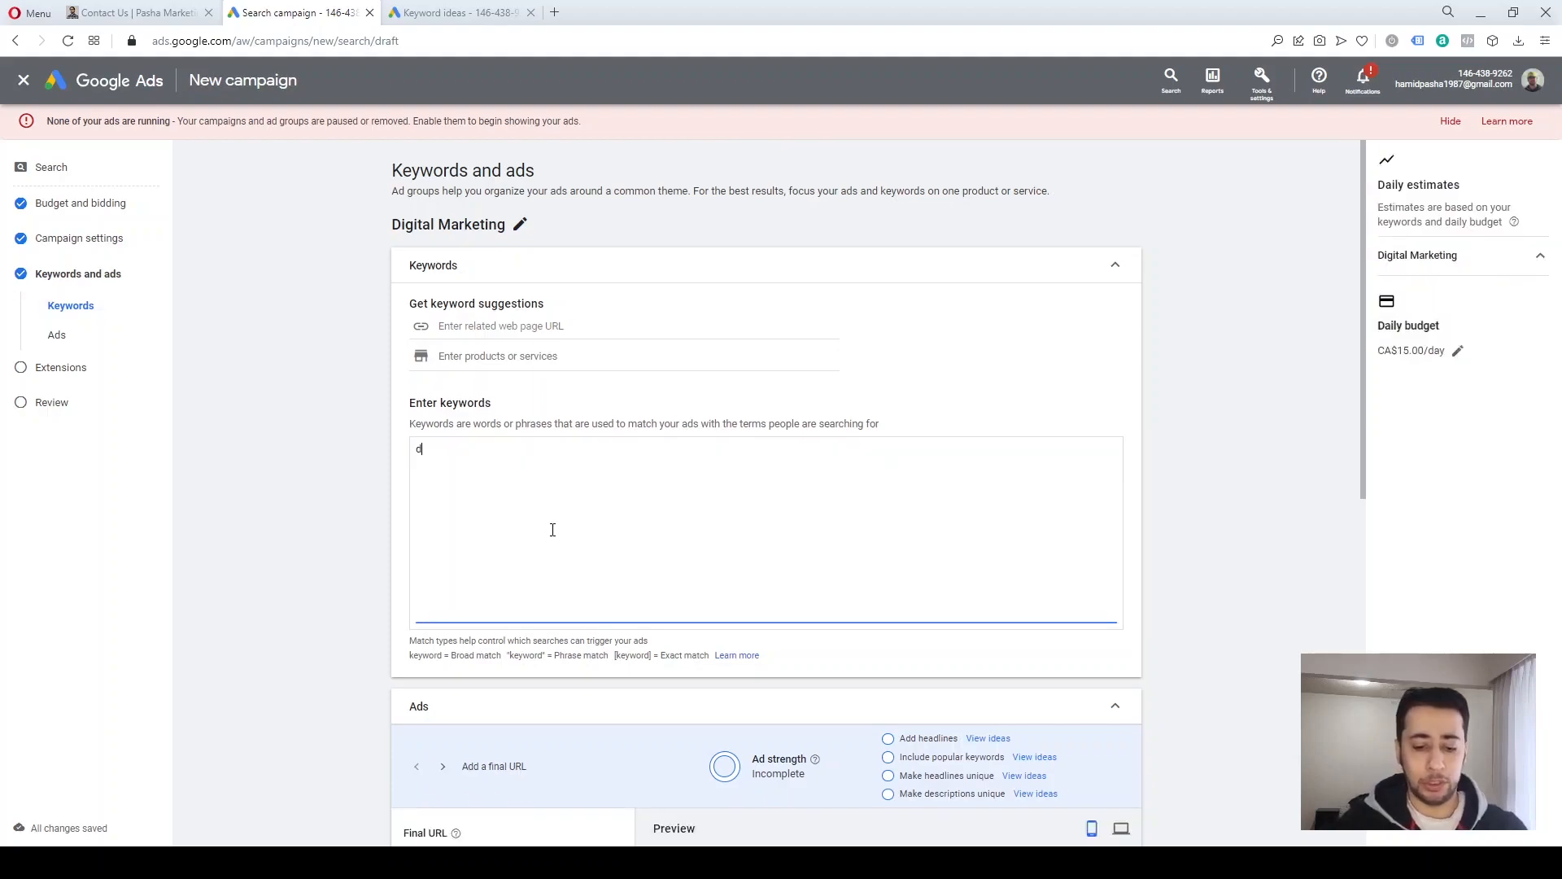
type("igital marketing agency ")
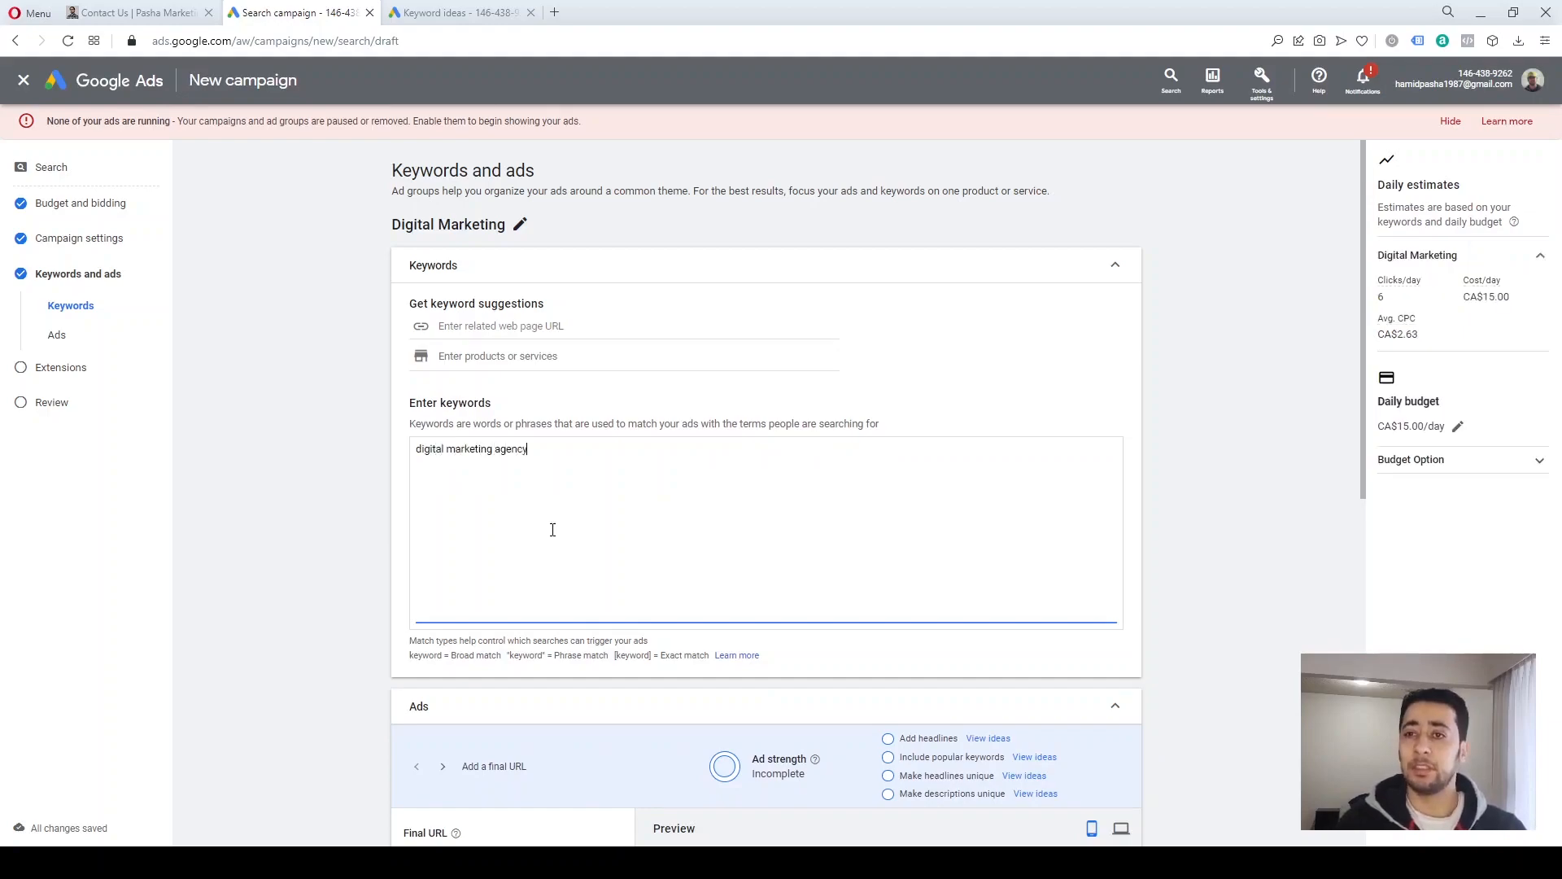
type("mar")
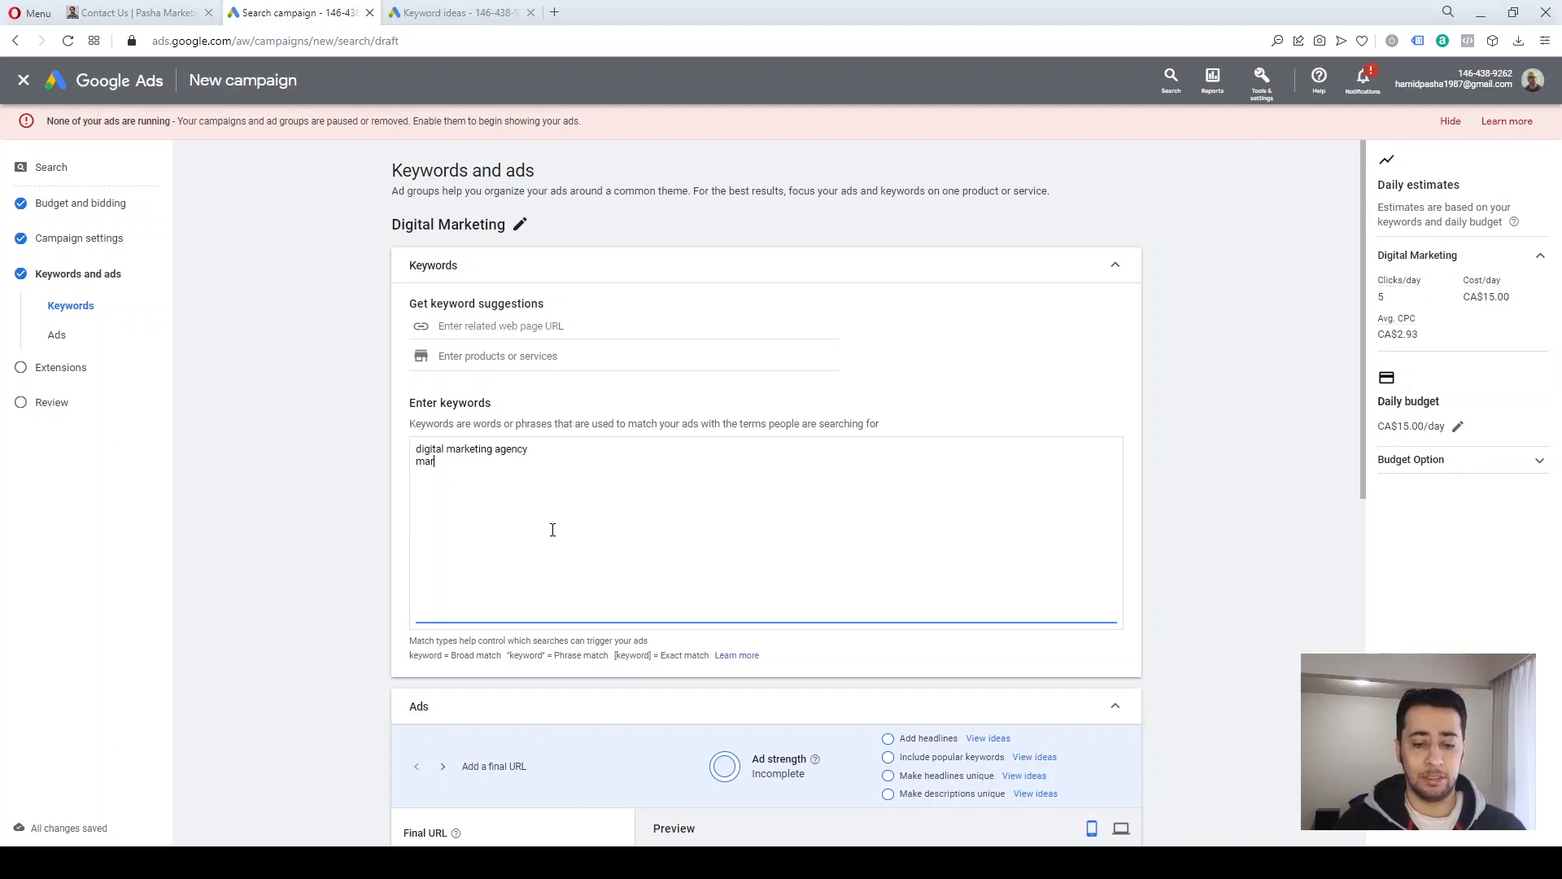
type("keting agency")
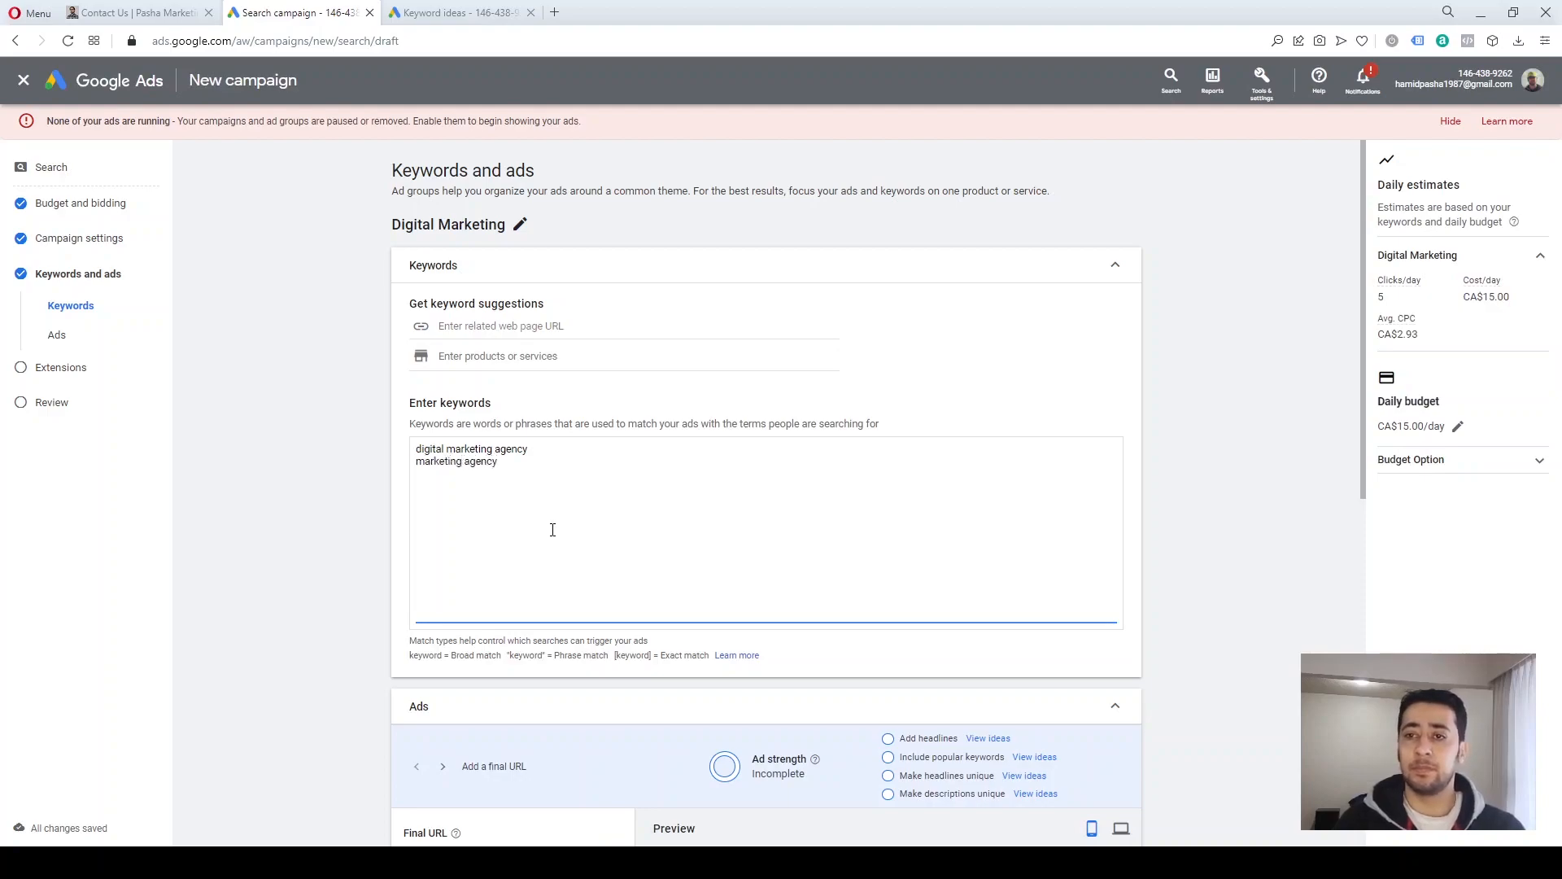
key("Return")
type("digital marketing company ")
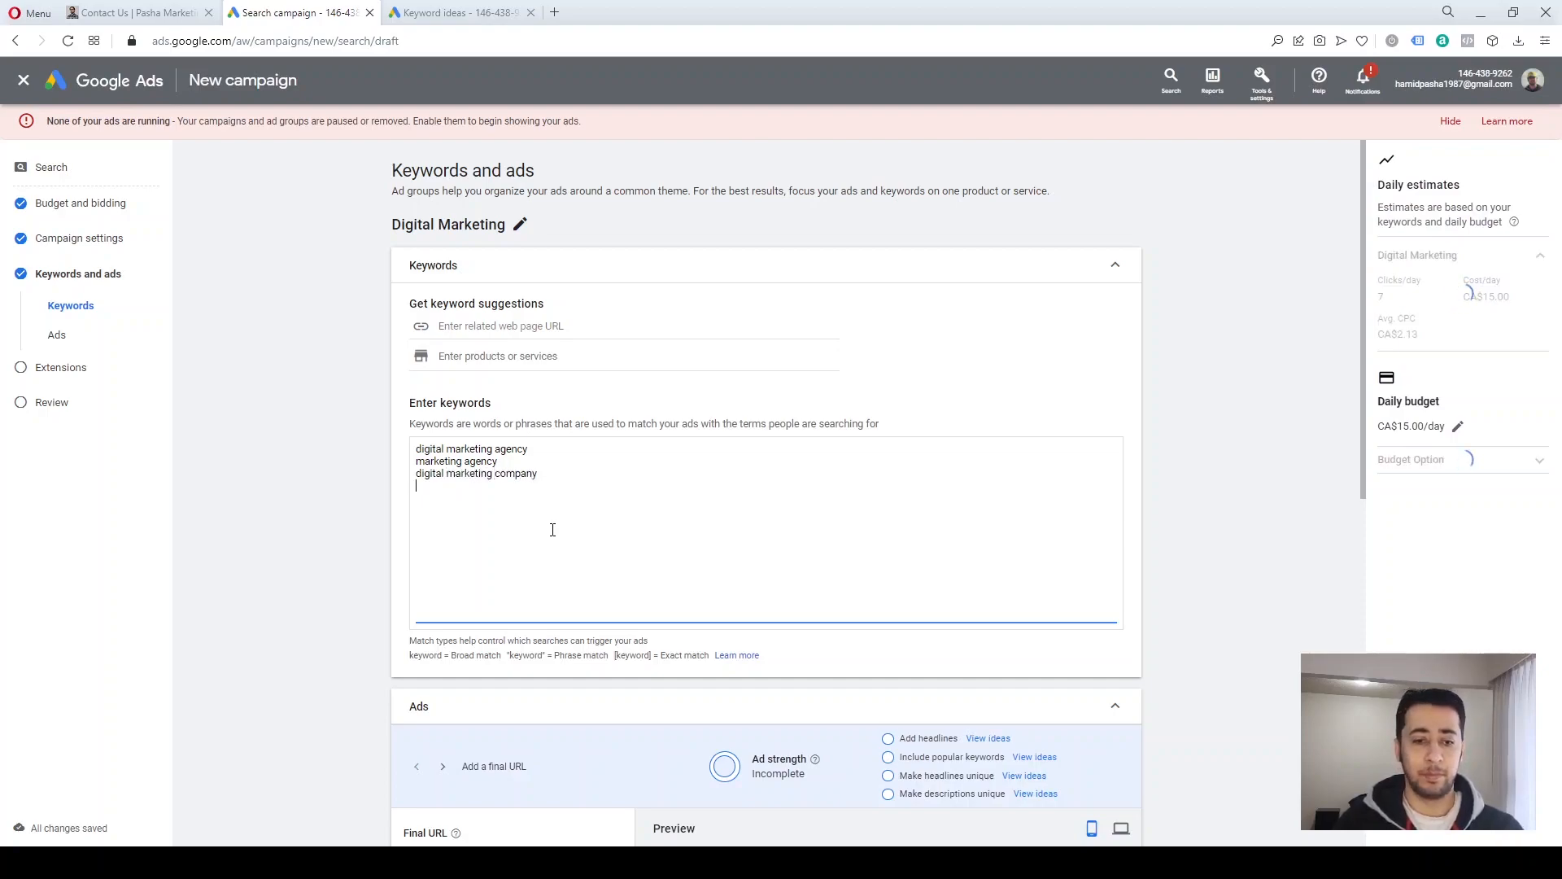
- Add digital marketing services and digital marketing specialist as separate lines at the end of the keyword list
type("digital market")
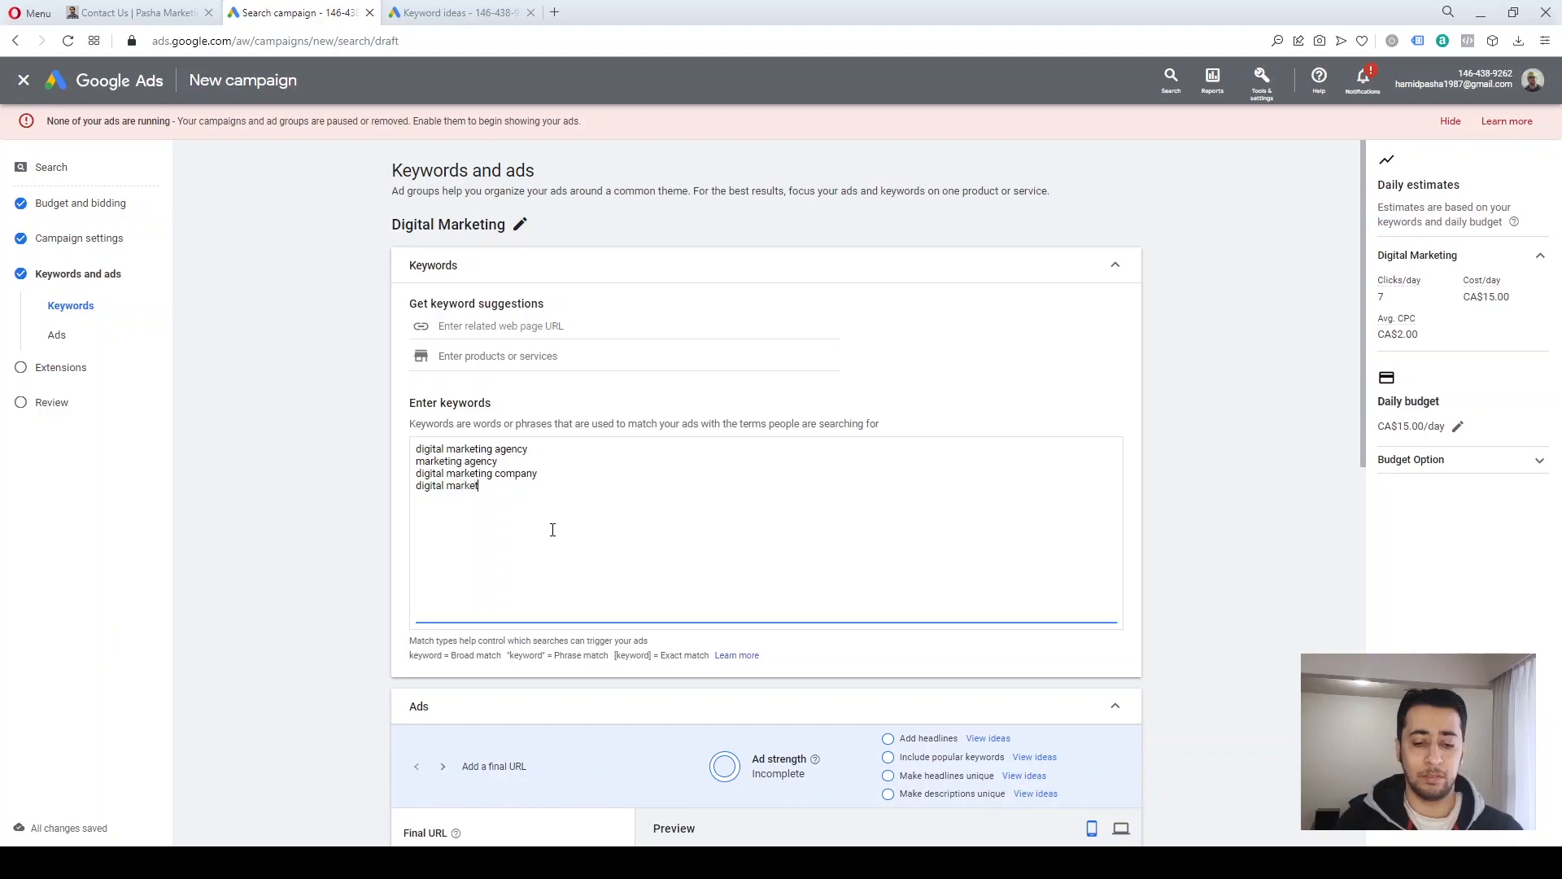
type("ing services di")
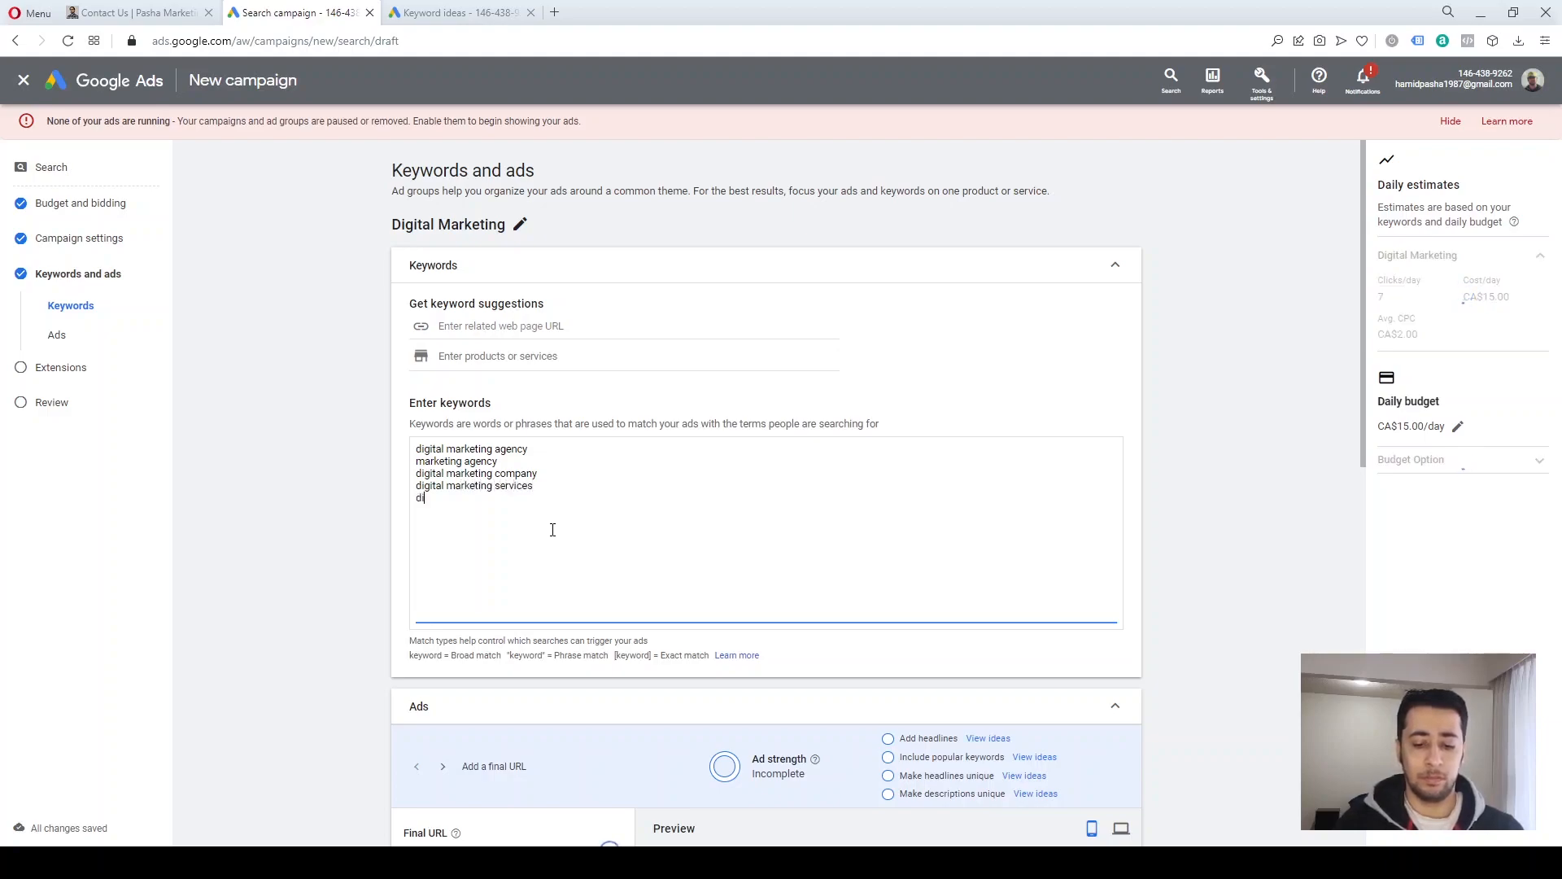
type("gital marketing s")
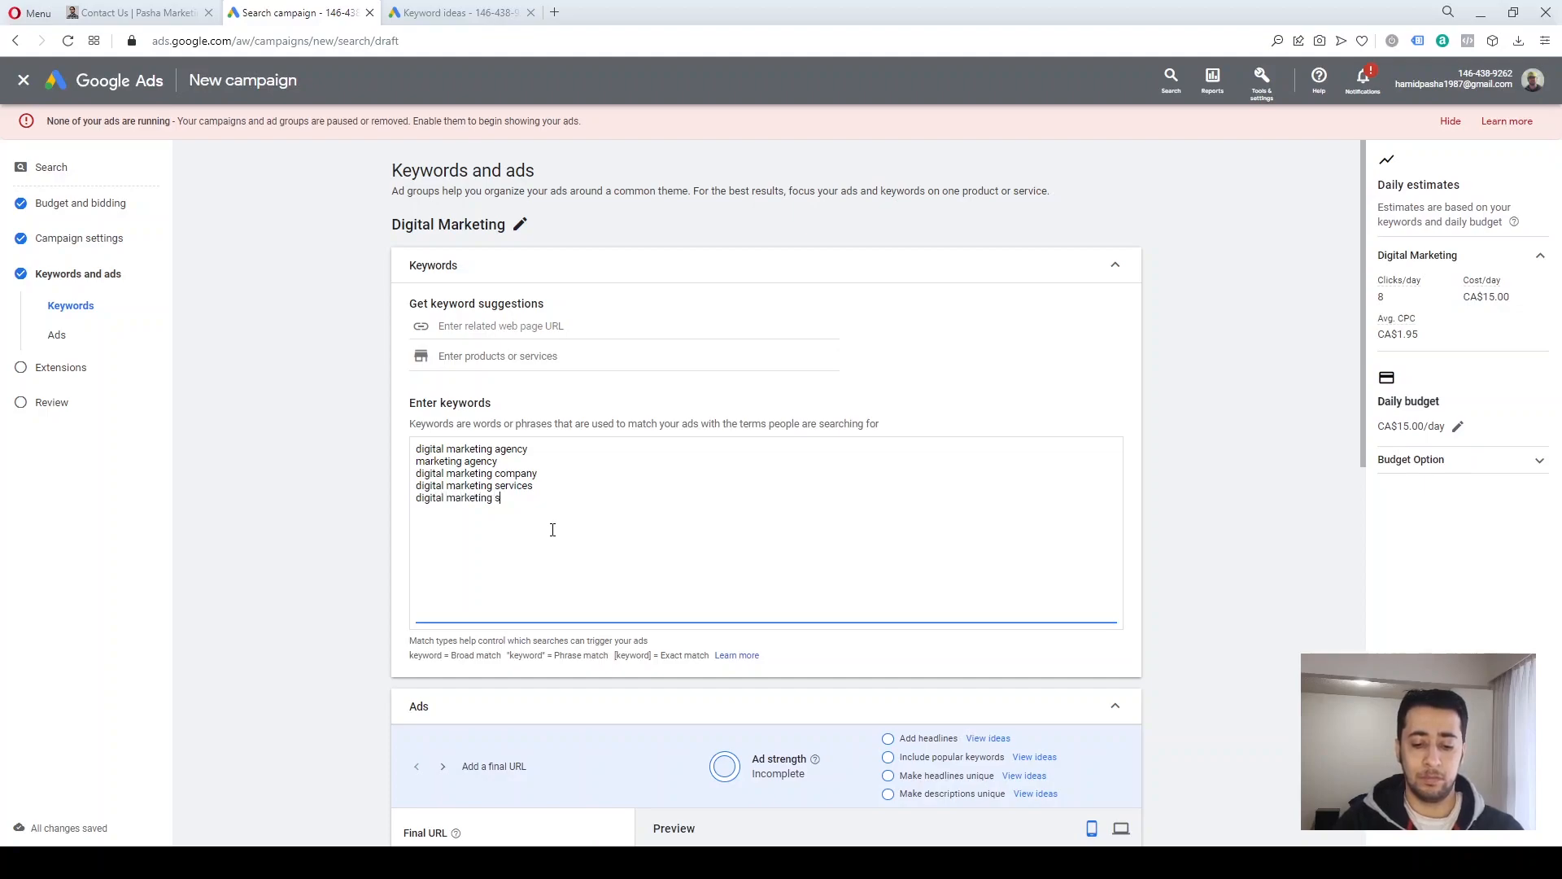
type("pecialist")
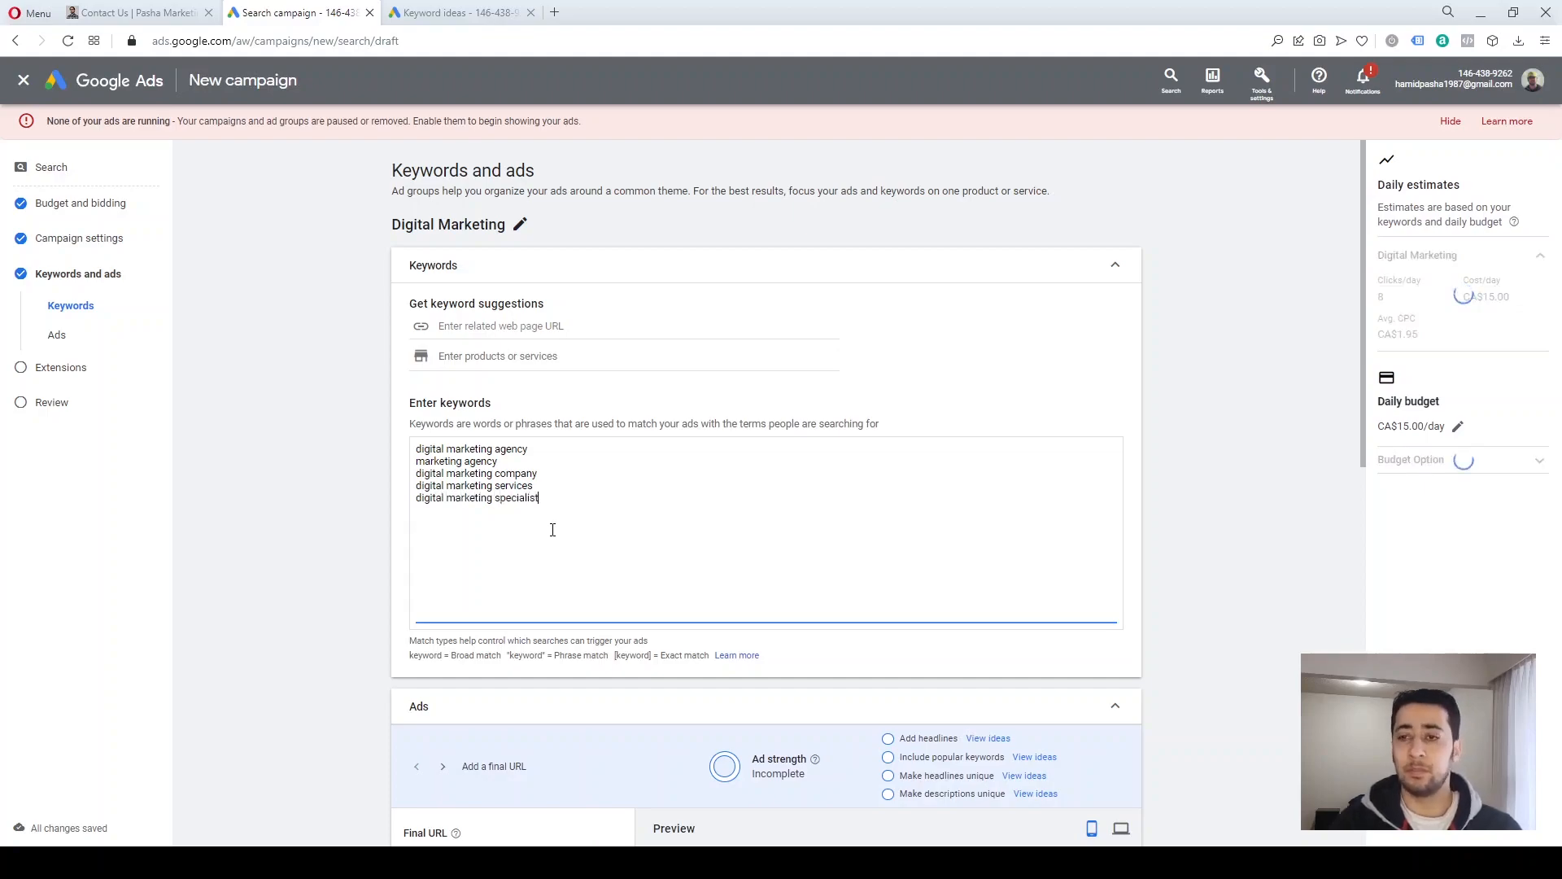
left_click(344, 549)
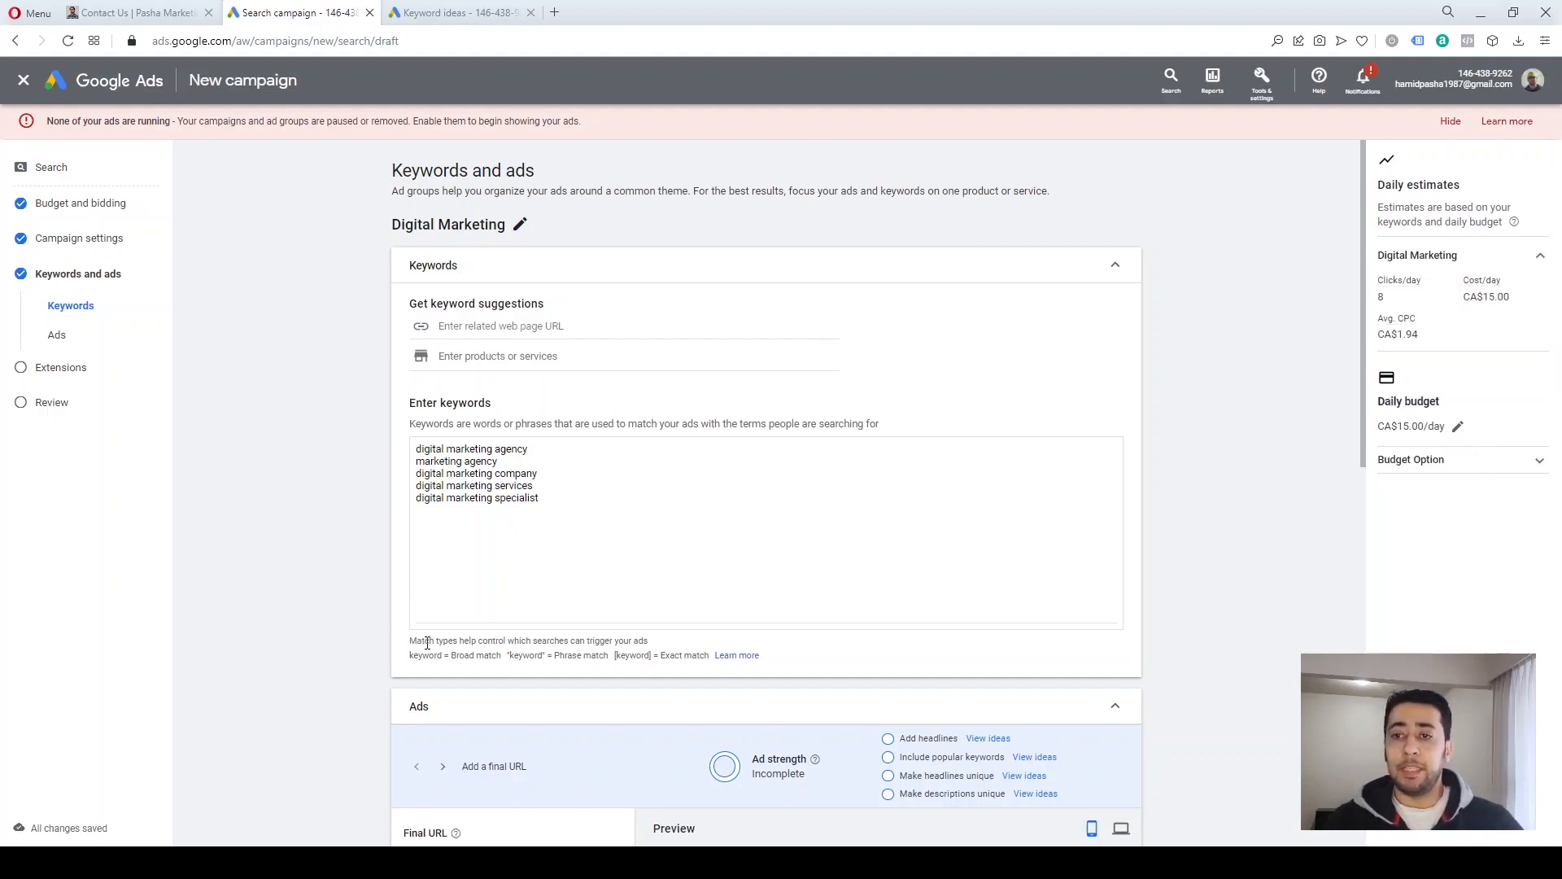
- Try exact-match brackets and phrase-match quotation marks around the keyword digital marketing agency, and restore it to plain broad match
left_click_drag(409, 641, 457, 642)
left_click(385, 659)
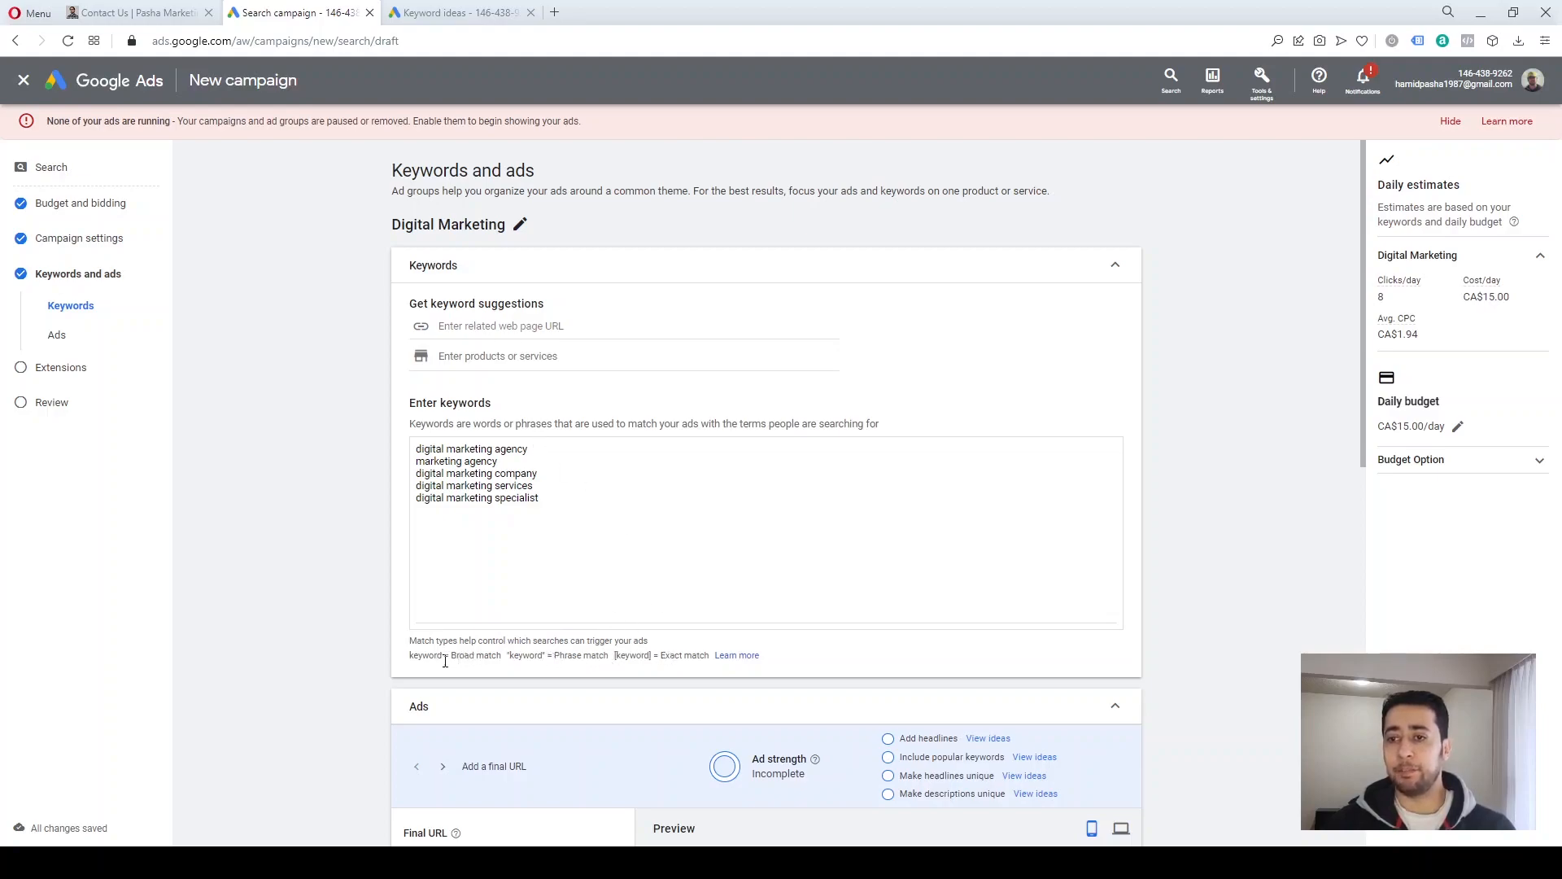
left_click(539, 453)
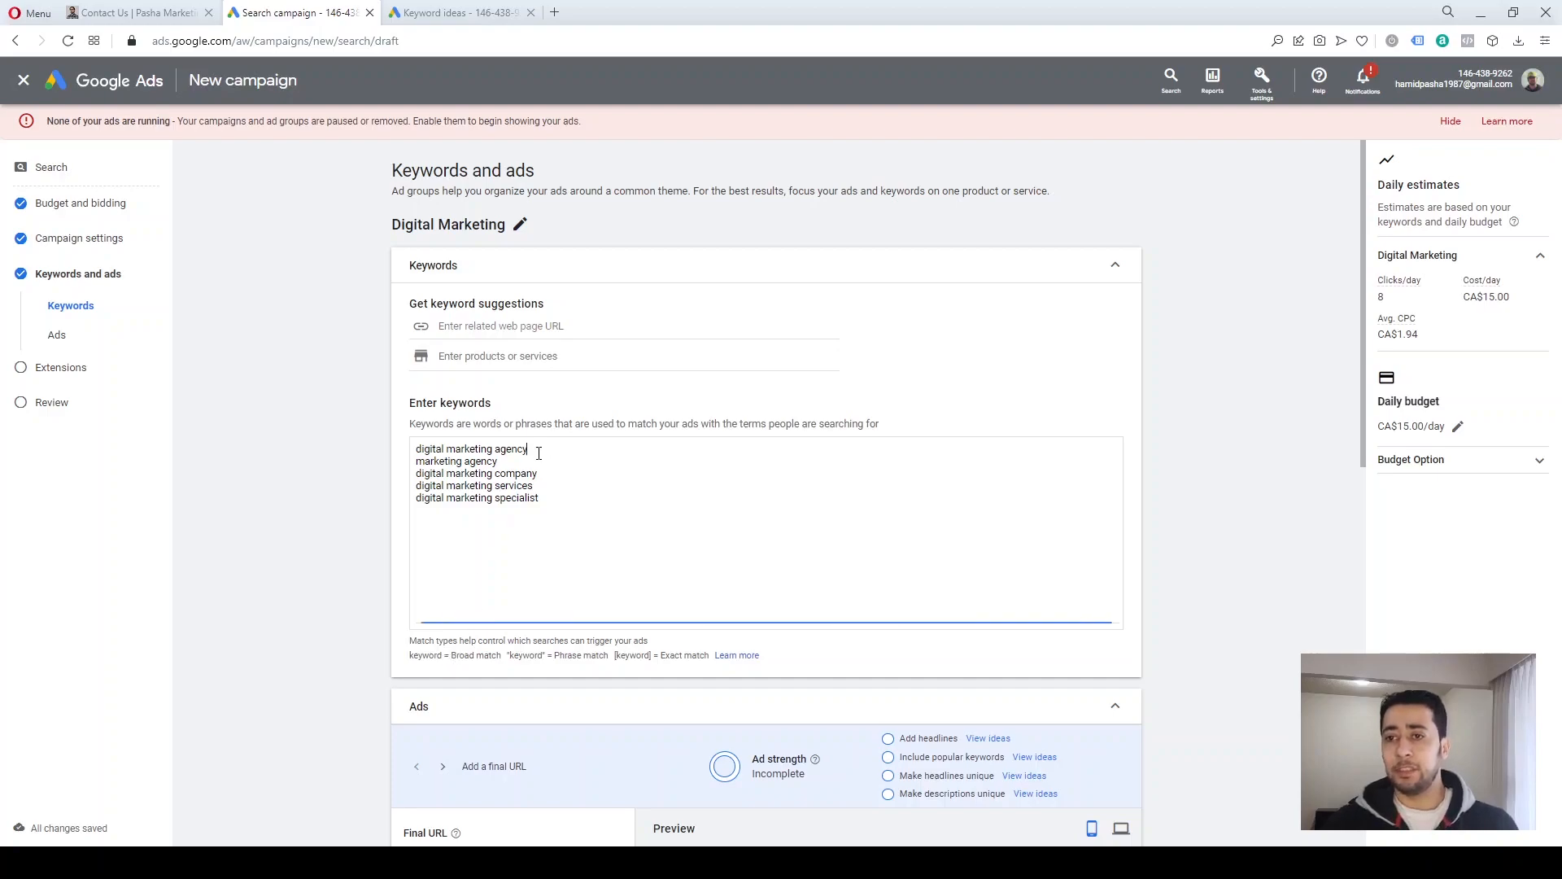
type("]")
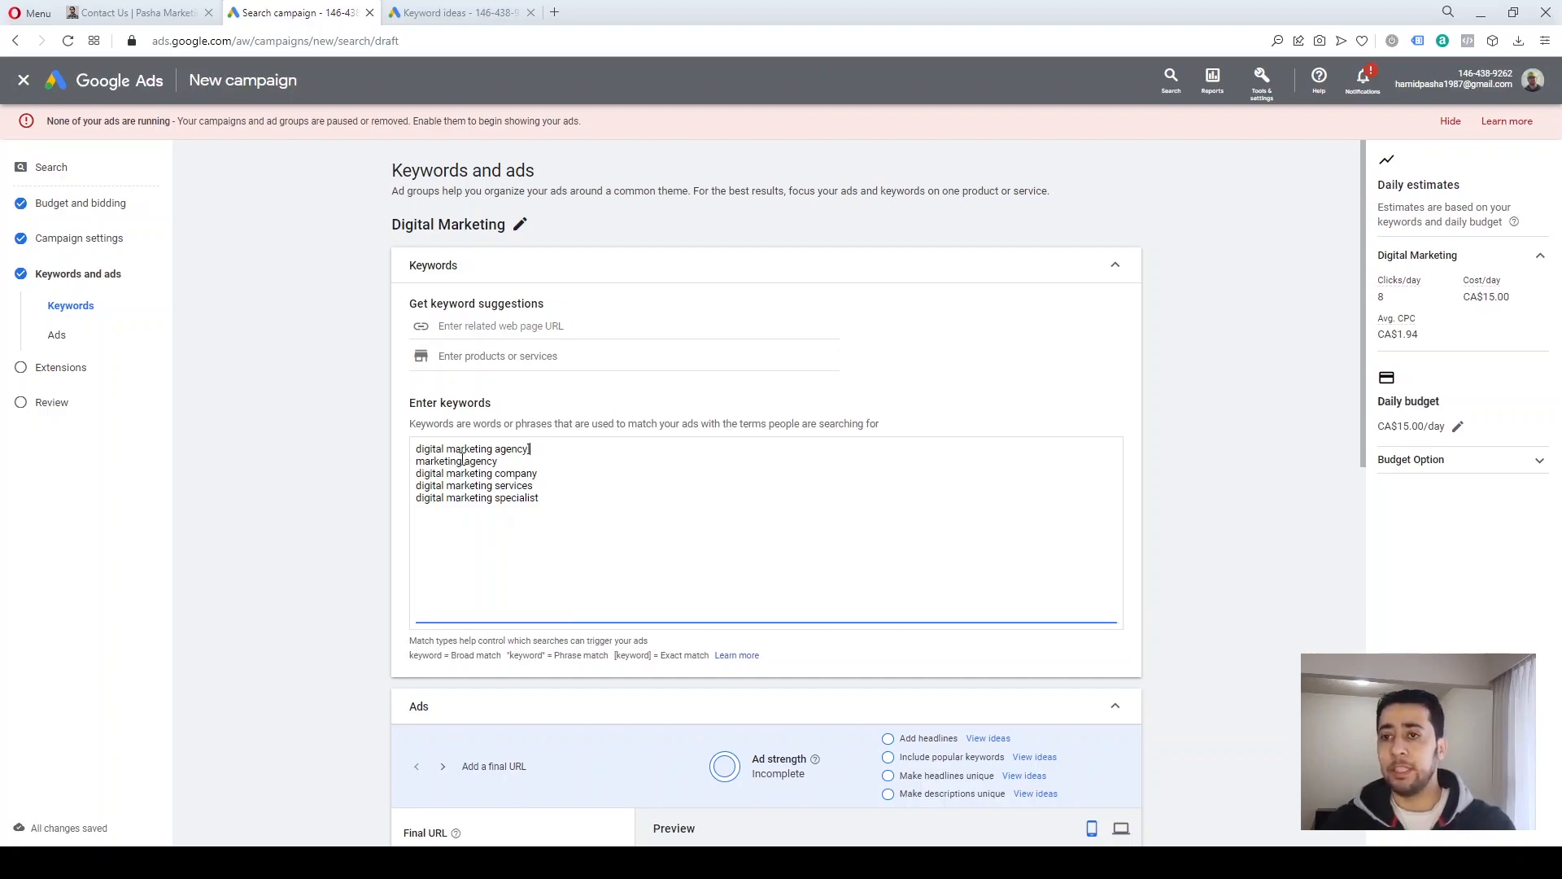
key("Home")
type("[")
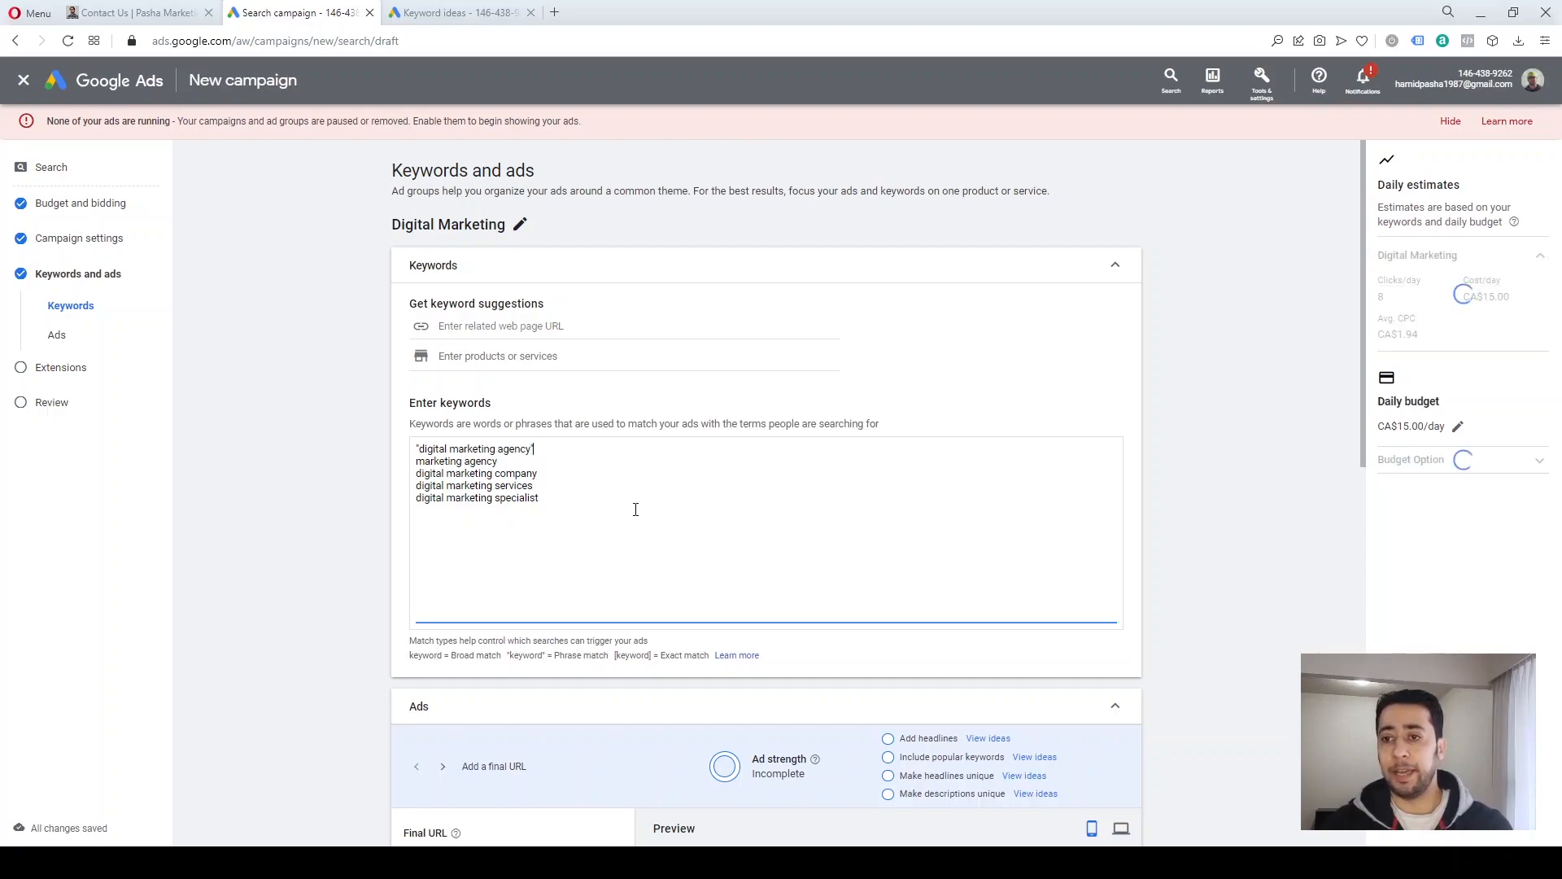
left_click_drag(420, 453, 413, 453)
key("BackSpace")
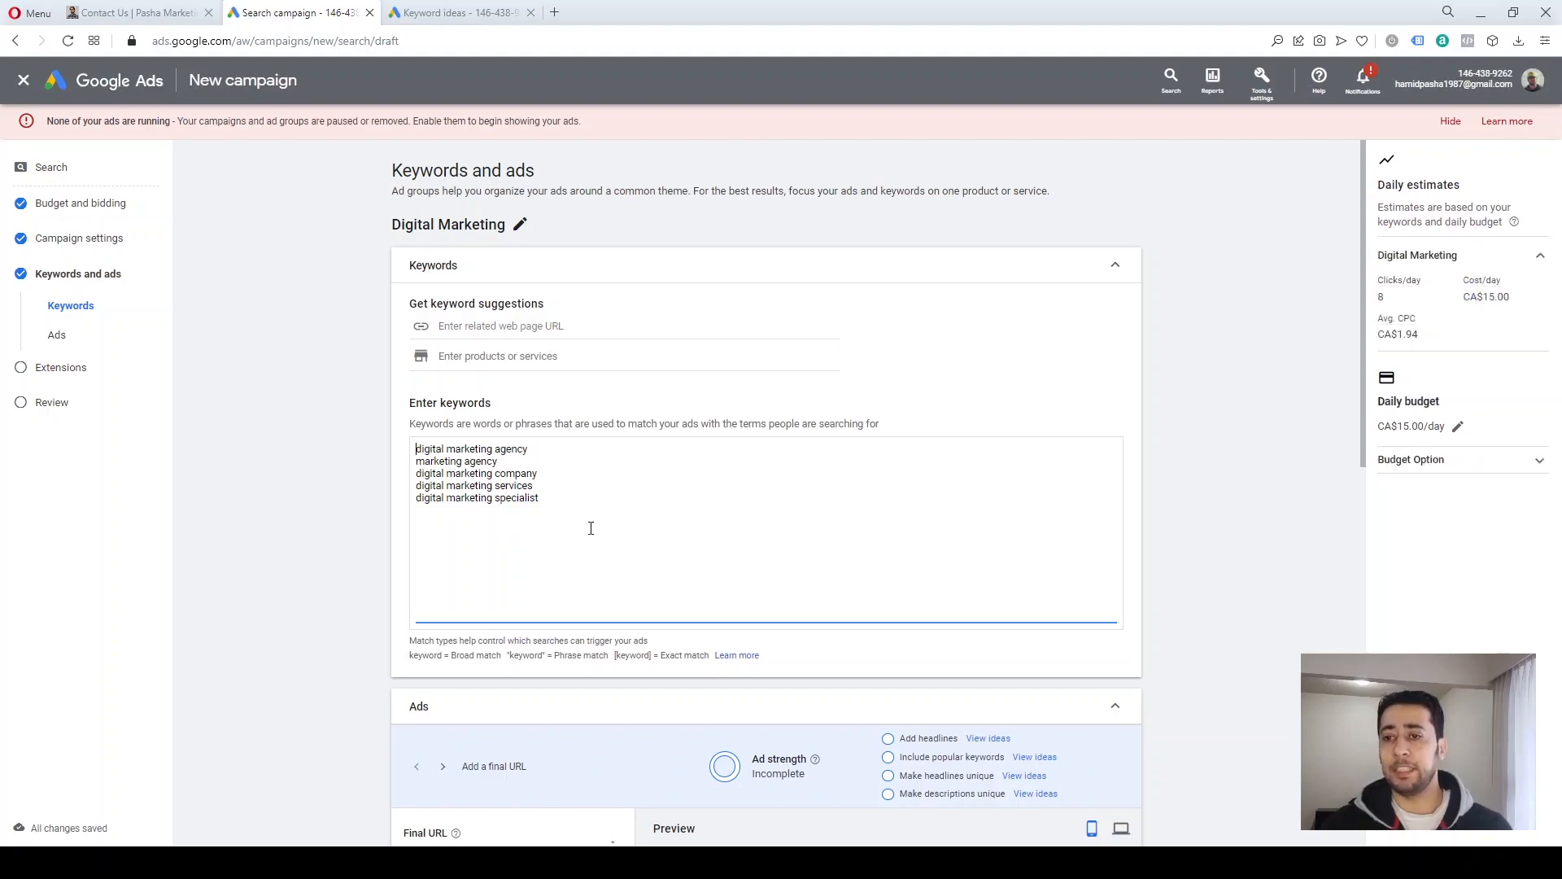
scroll(529, 561, "down", 1)
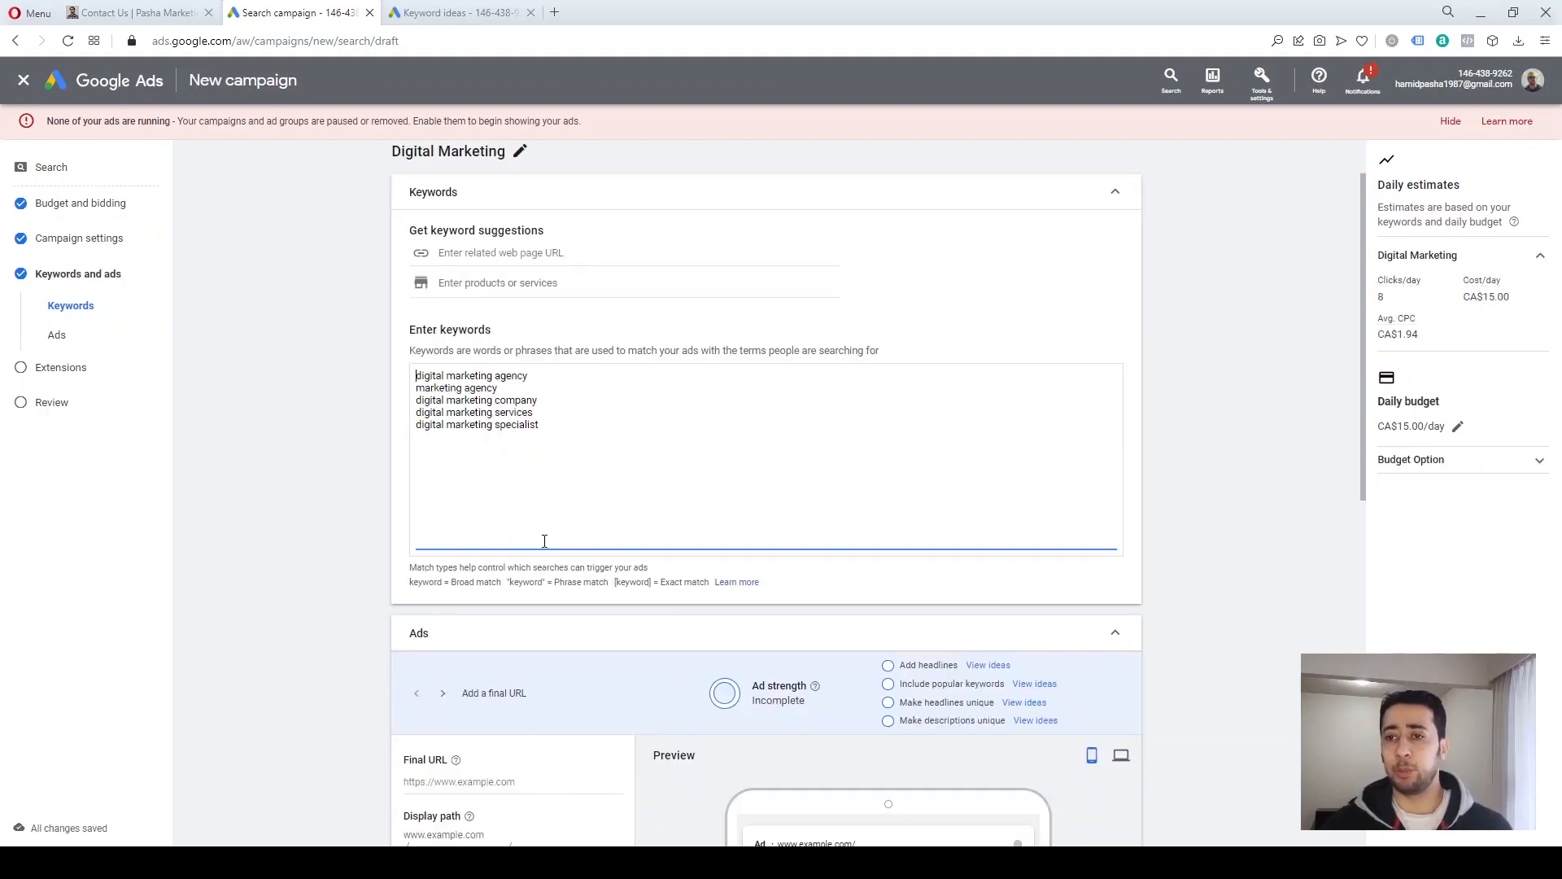
scroll(562, 487, "up", 1)
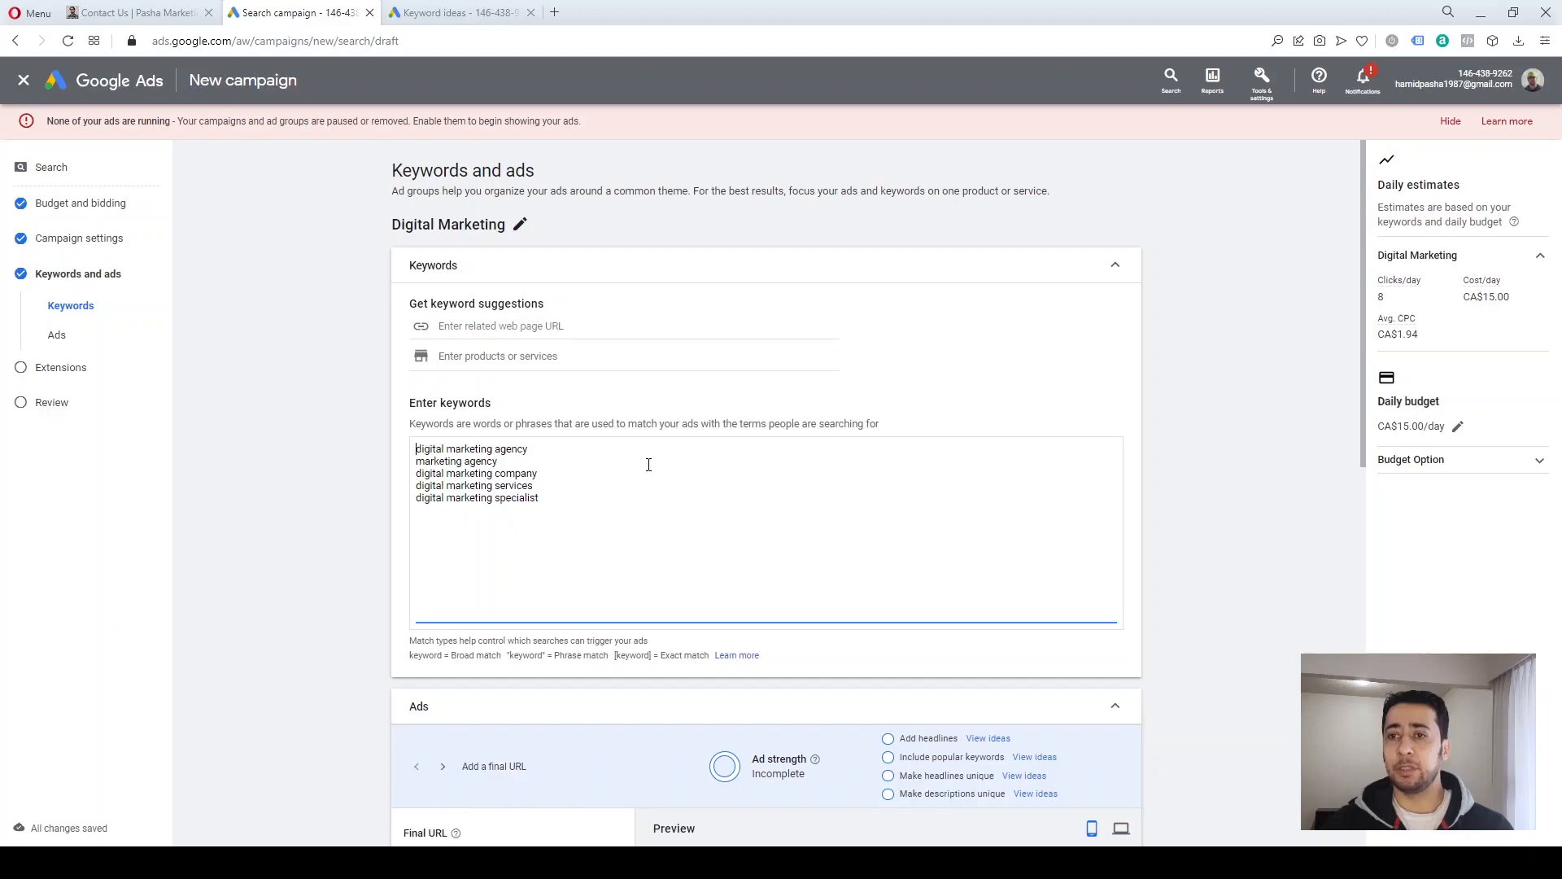
left_click(359, 472)
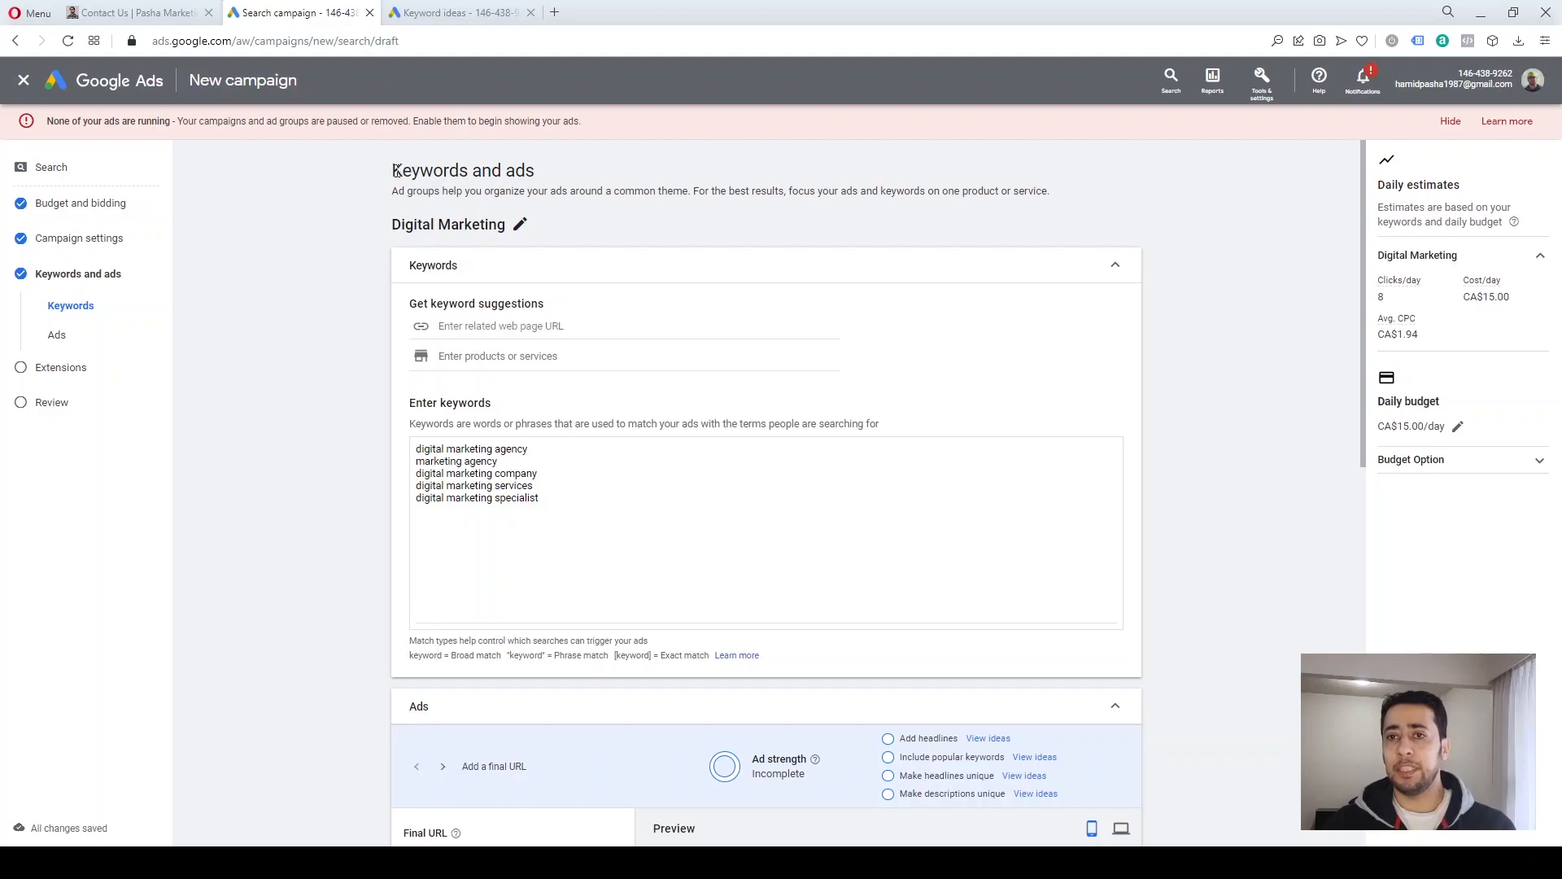
- Review the Digital Marketing ad group's name together with the list of keywords entered for it
left_click_drag(392, 224, 513, 222)
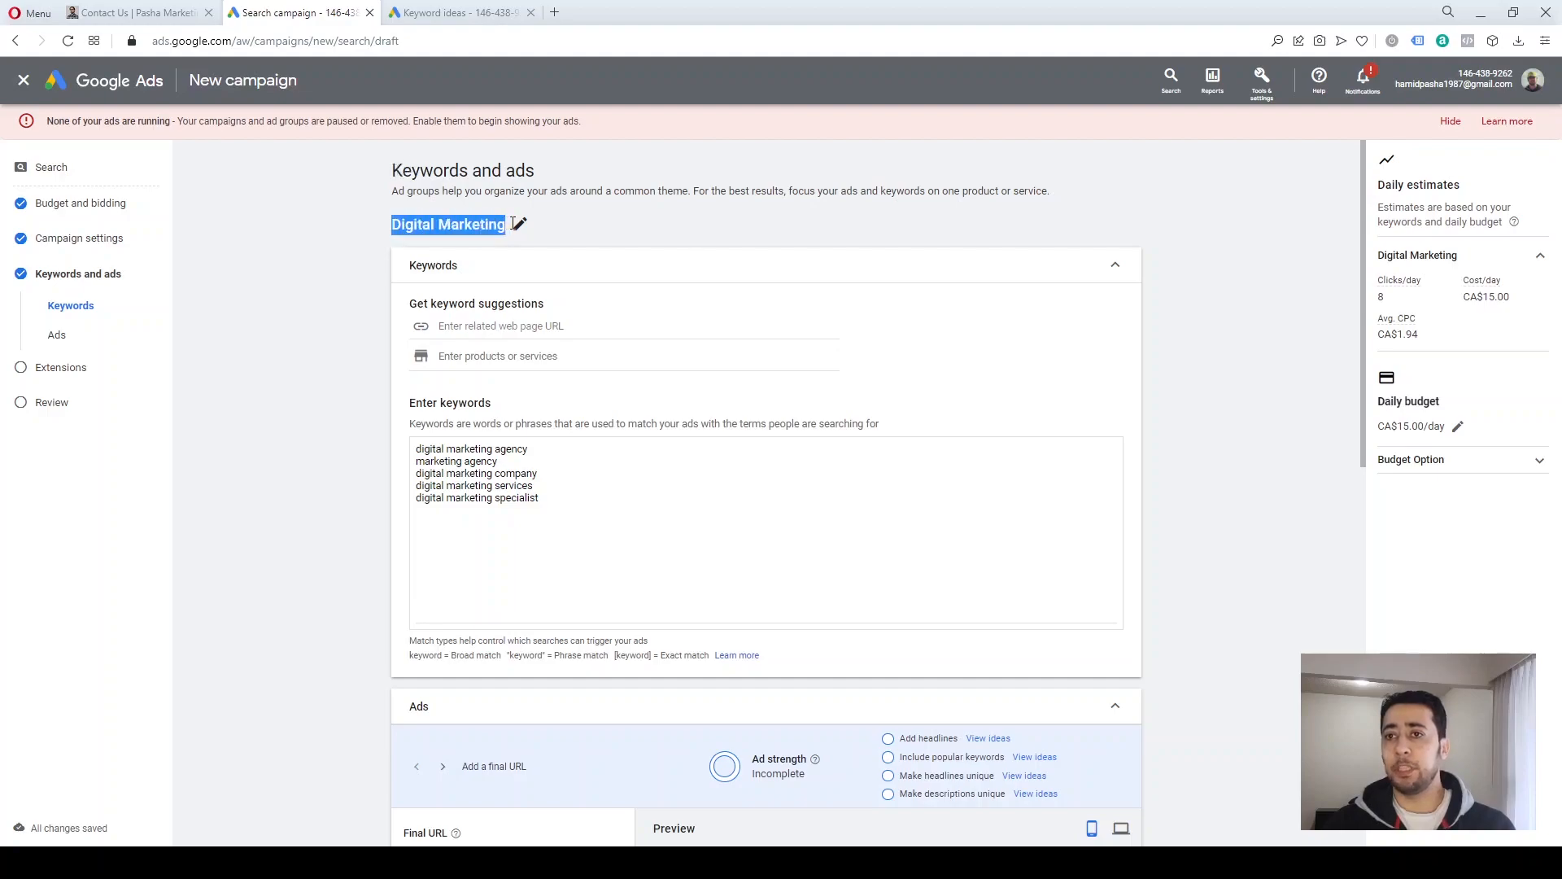
left_click(340, 322)
left_click_drag(418, 450, 566, 498)
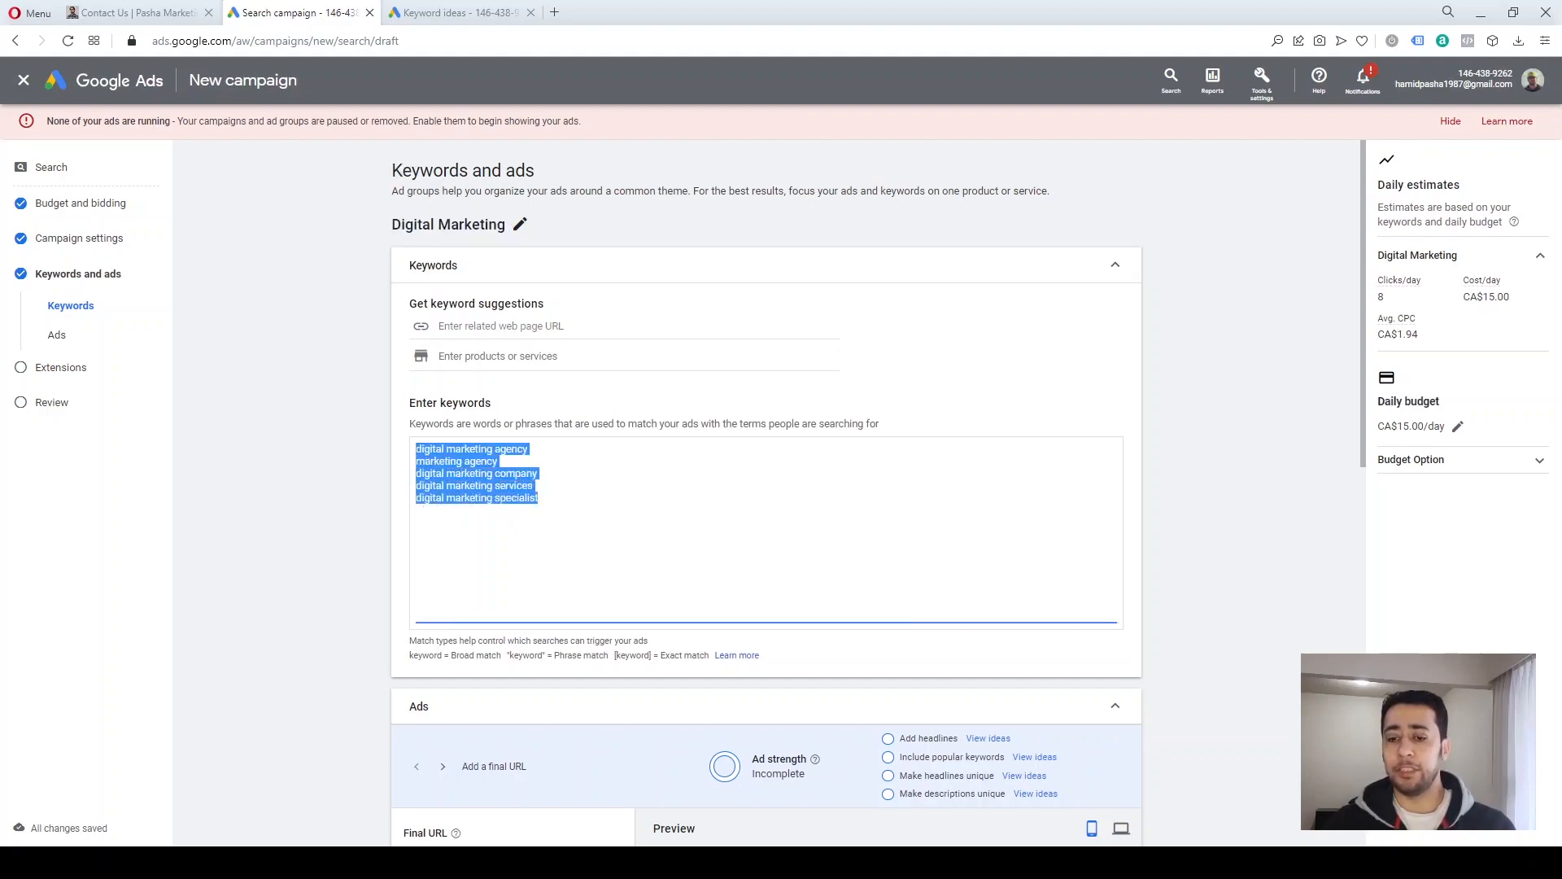
key("alt+Tab")
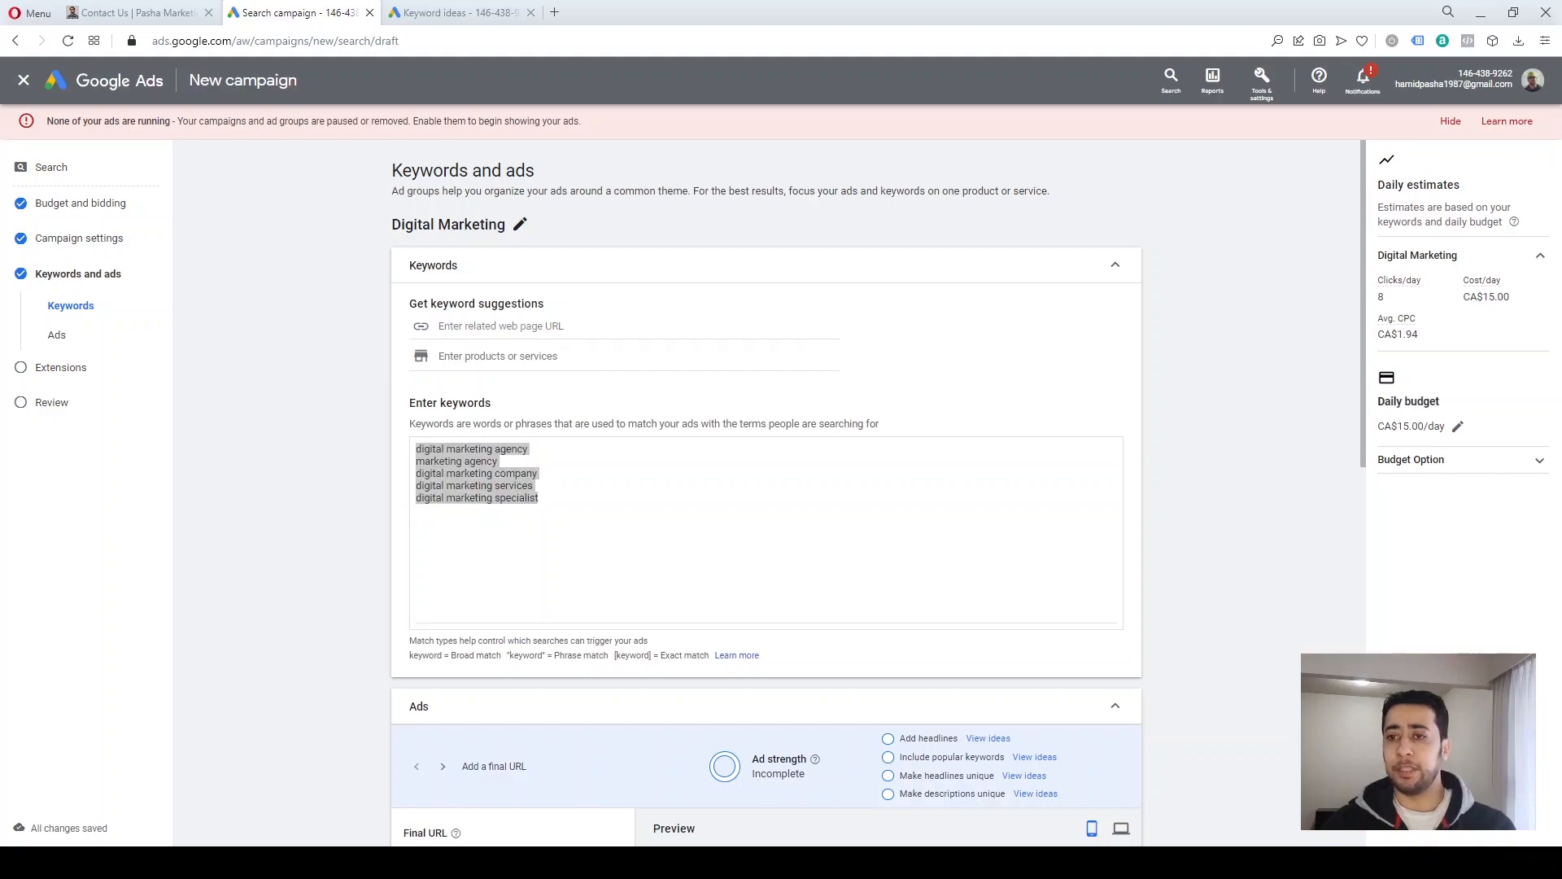
left_click(345, 511)
scroll(344, 511, "down", 3)
scroll(364, 544, "down", 1)
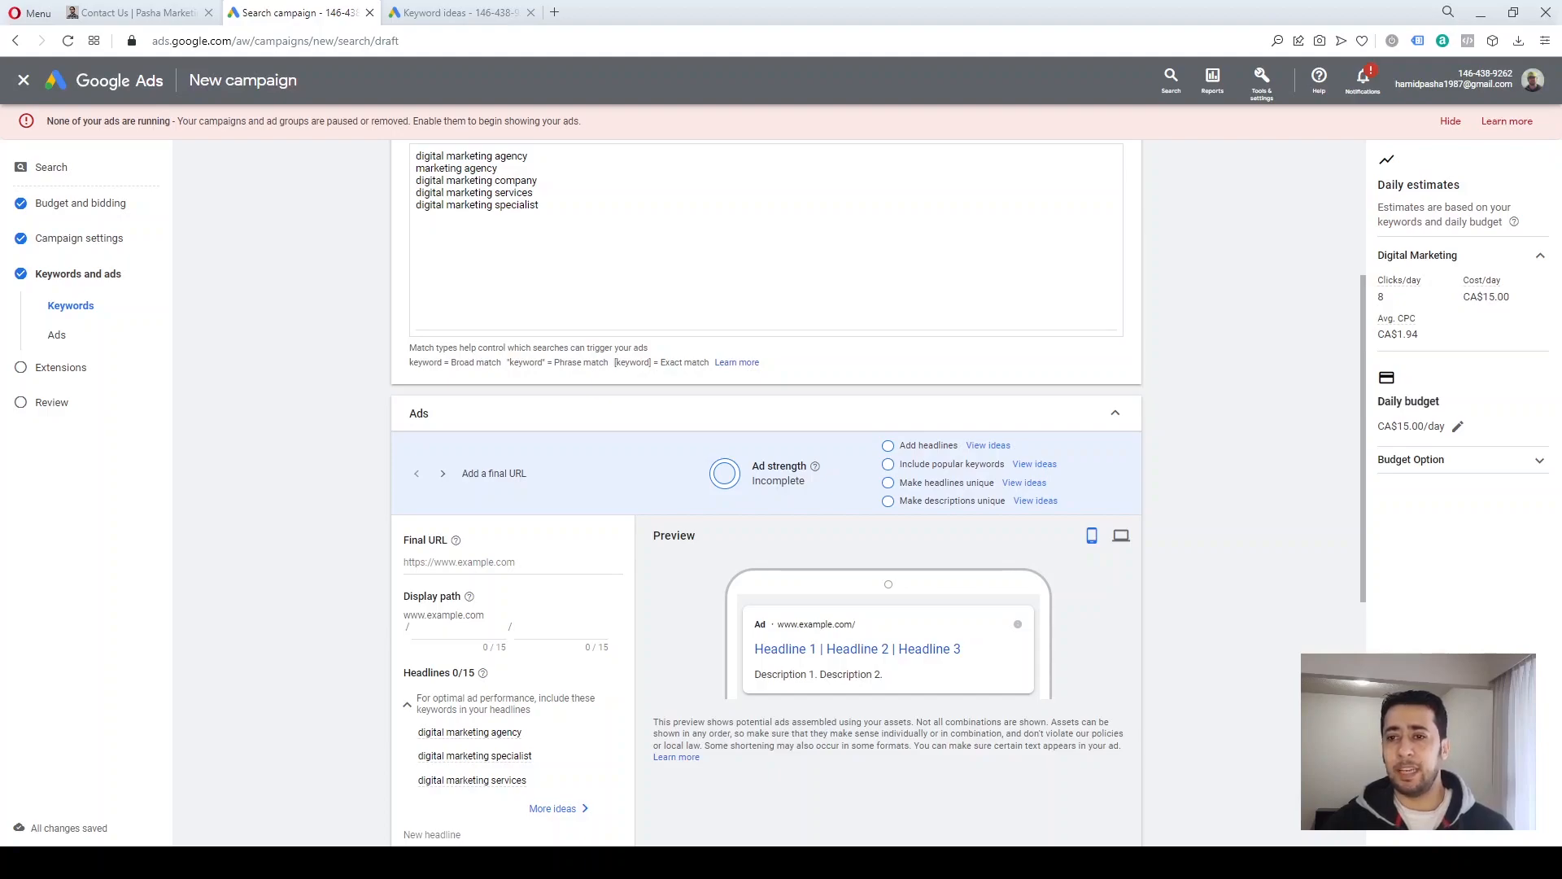
scroll(878, 492, "down", 1)
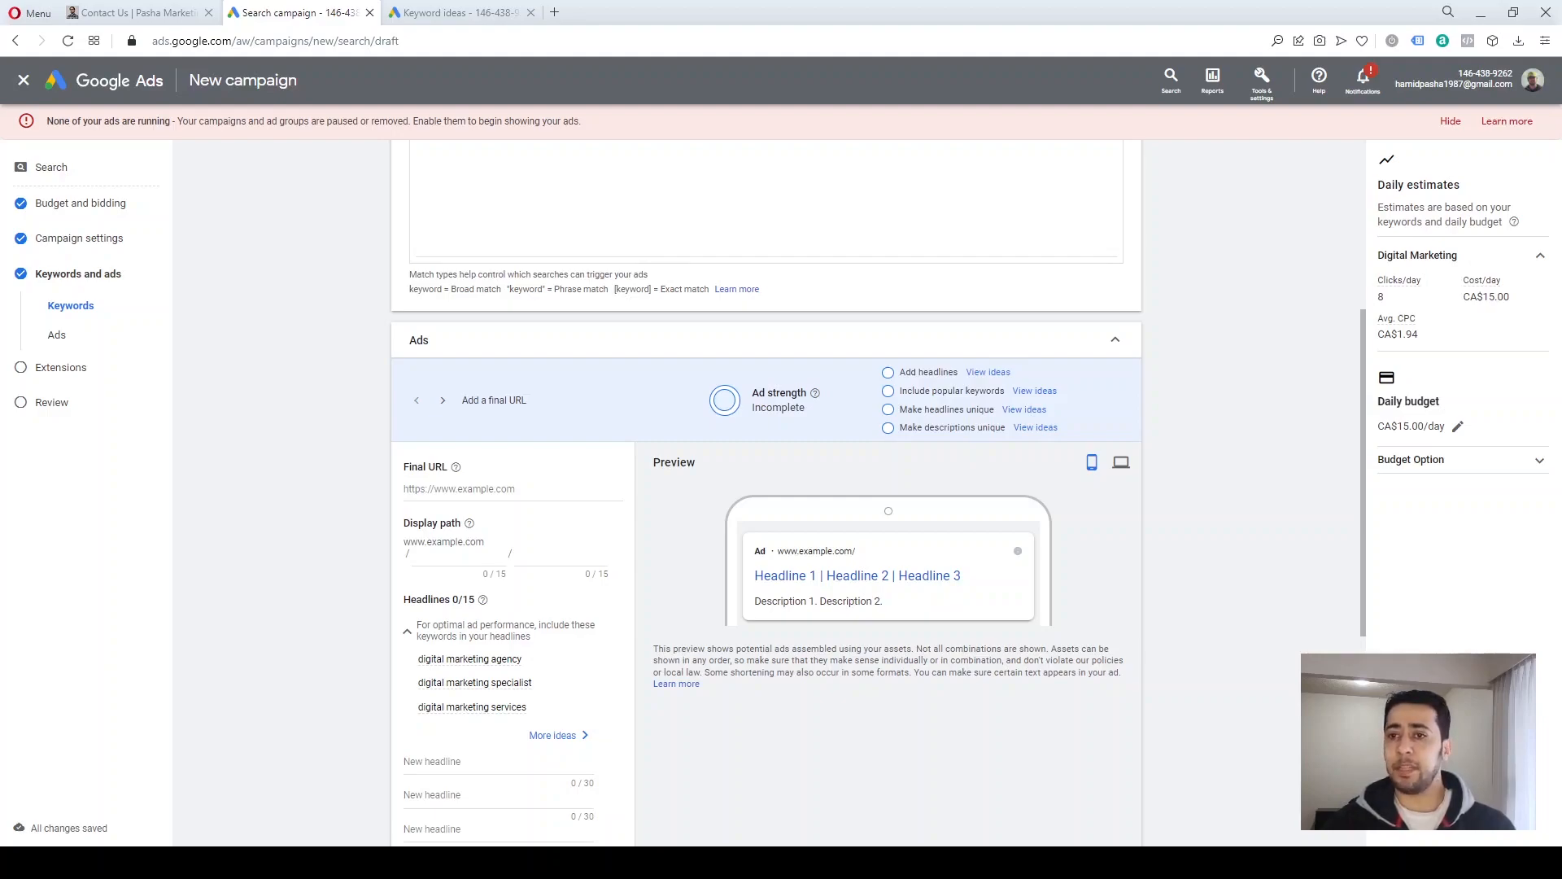
- Copy the Pasha Marketing website's home page address and set it as the ad's final URL
left_click(494, 488)
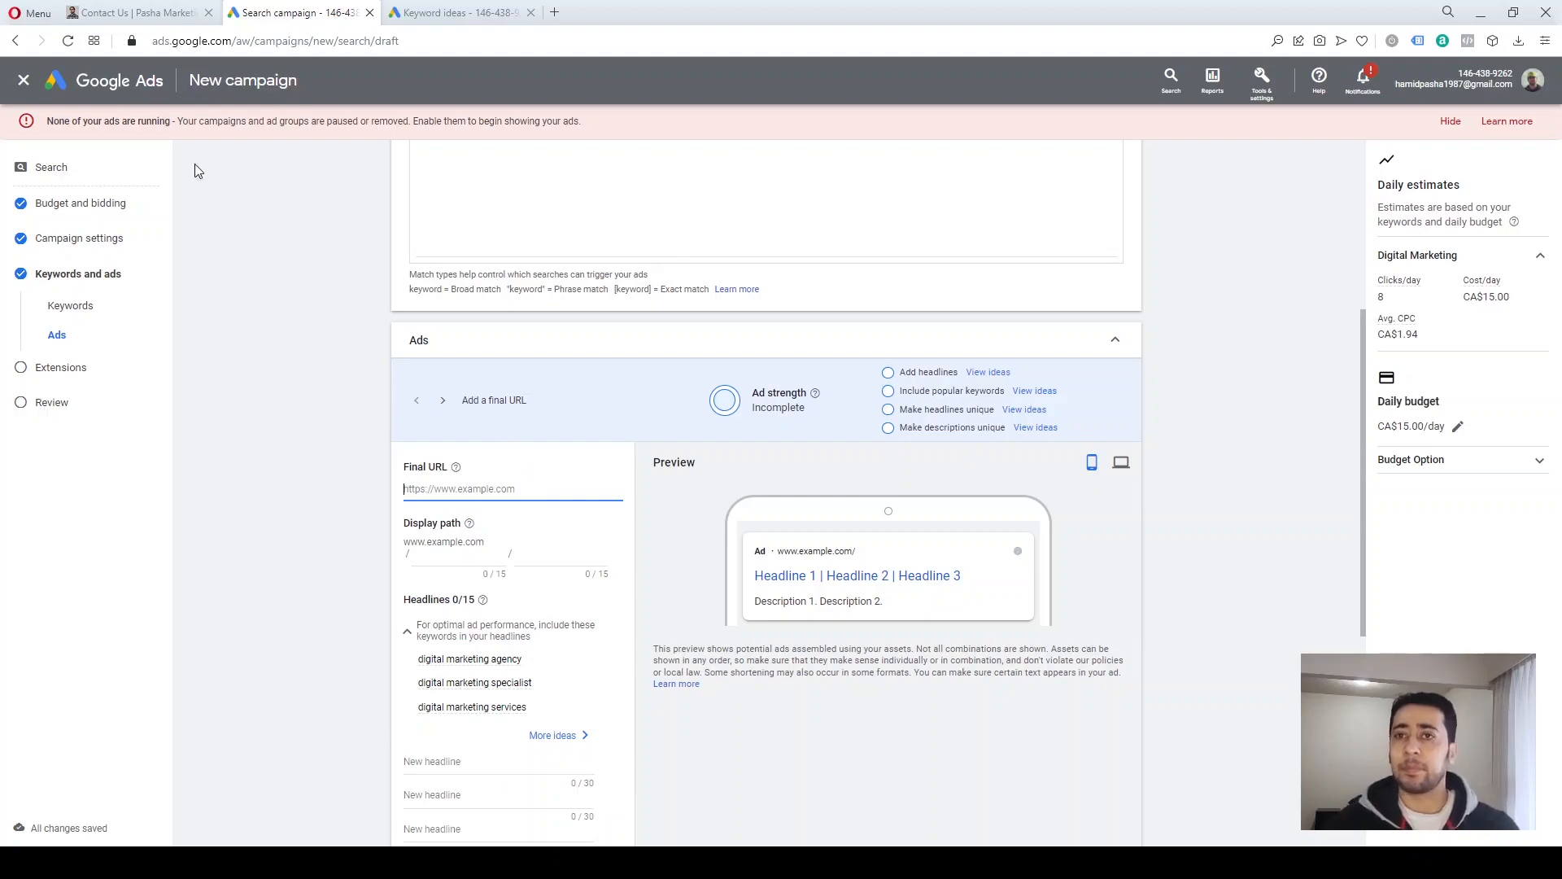
left_click(134, 13)
left_click_drag(158, 109, 179, 163)
left_click(178, 163)
left_click(204, 41)
key("ctrl+c")
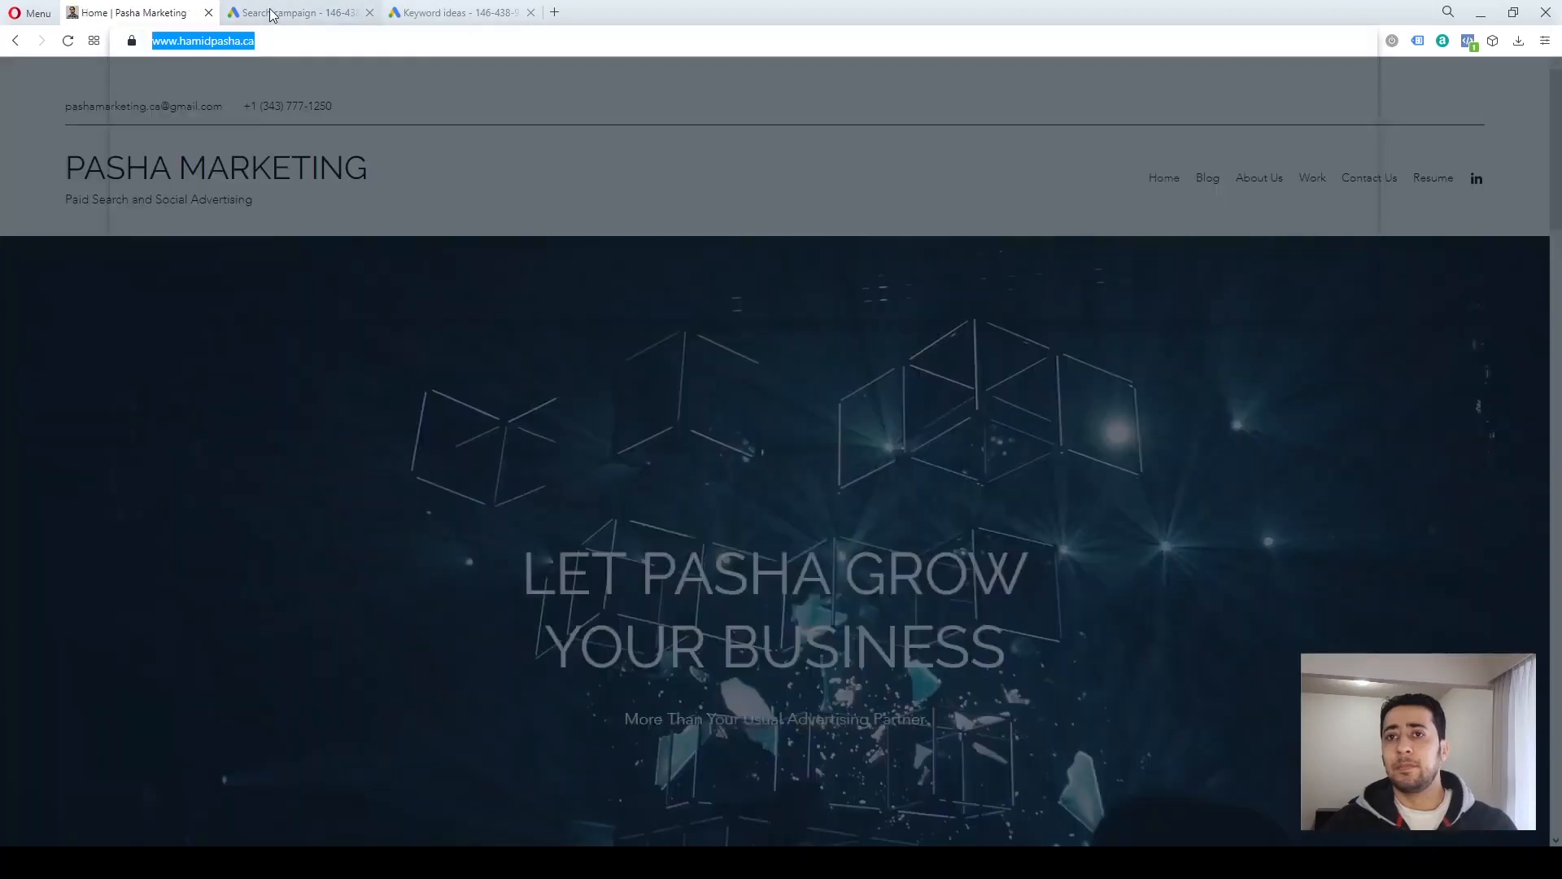
left_click(297, 13)
left_click(440, 489)
key("ctrl+v")
left_click(330, 516)
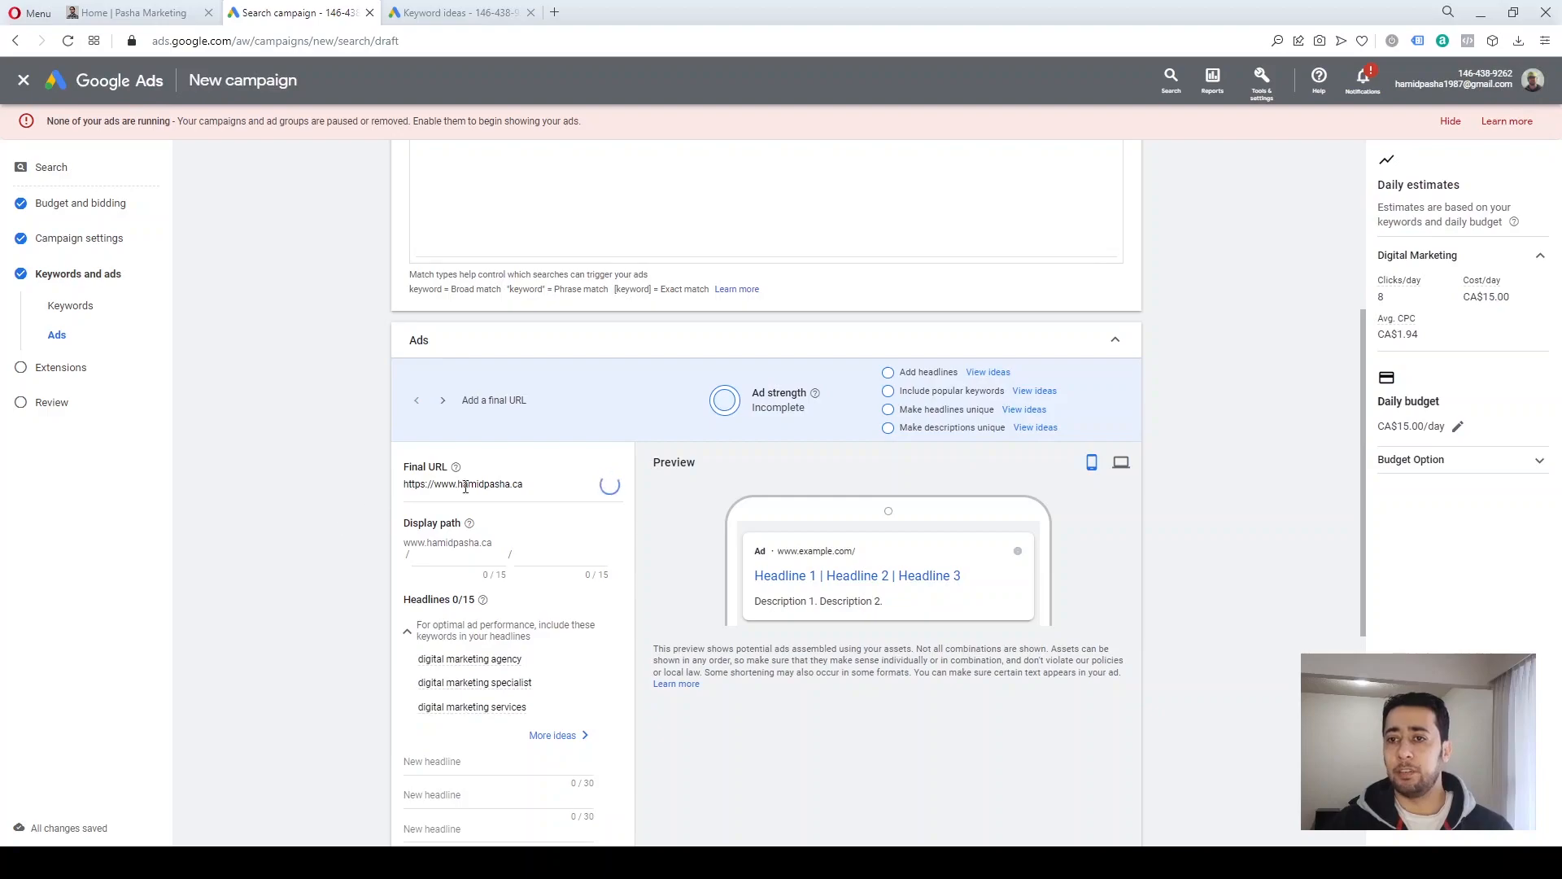
- Set the first display path field of the ad to marketing
scroll(355, 476, "down", 1)
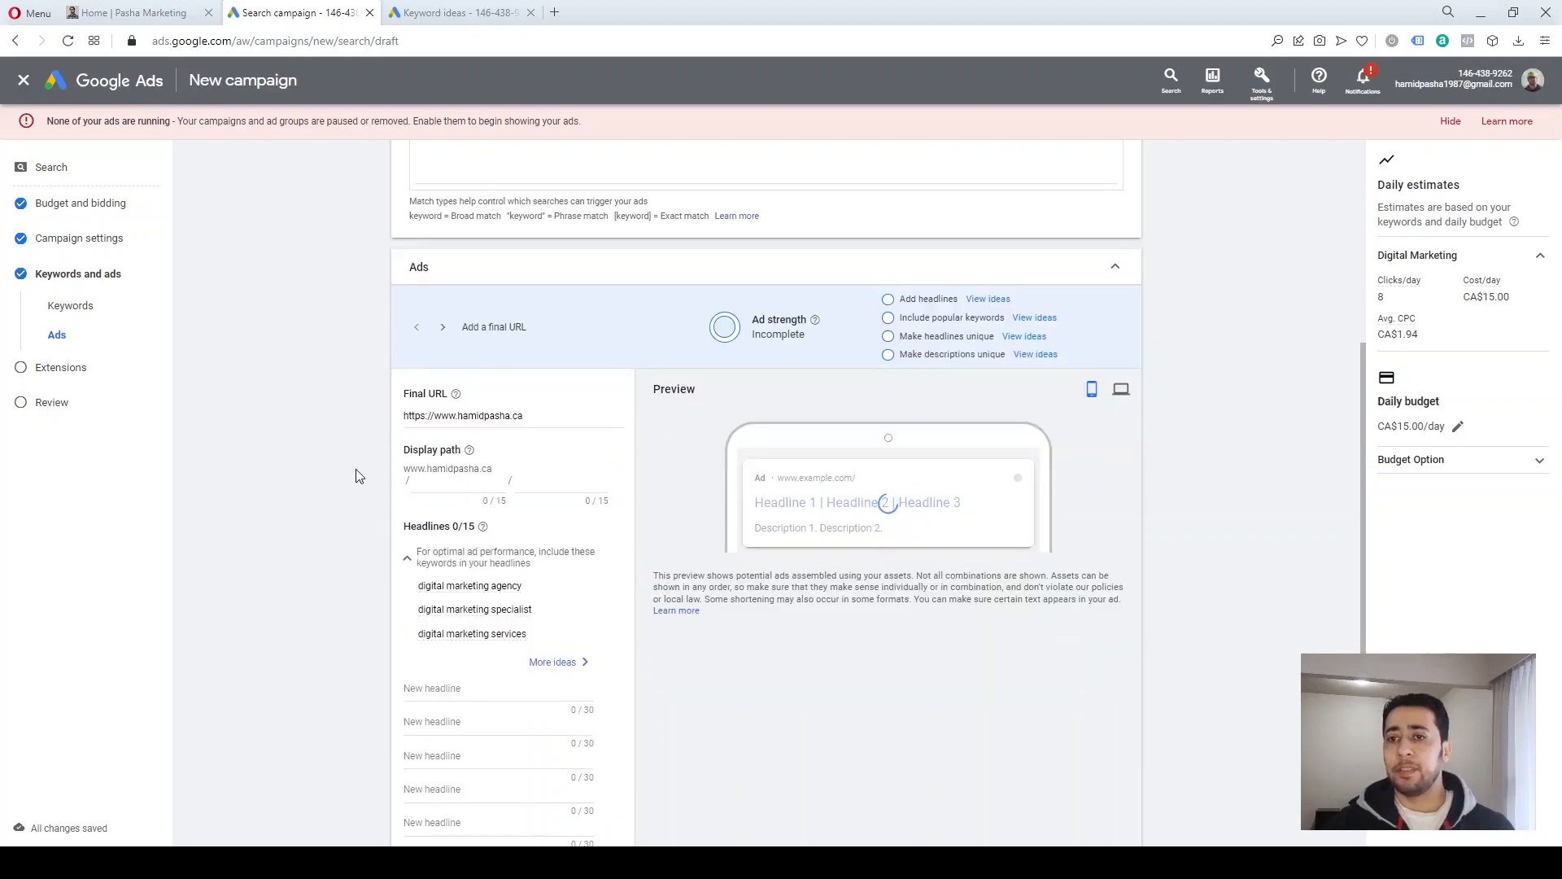
left_click(449, 481)
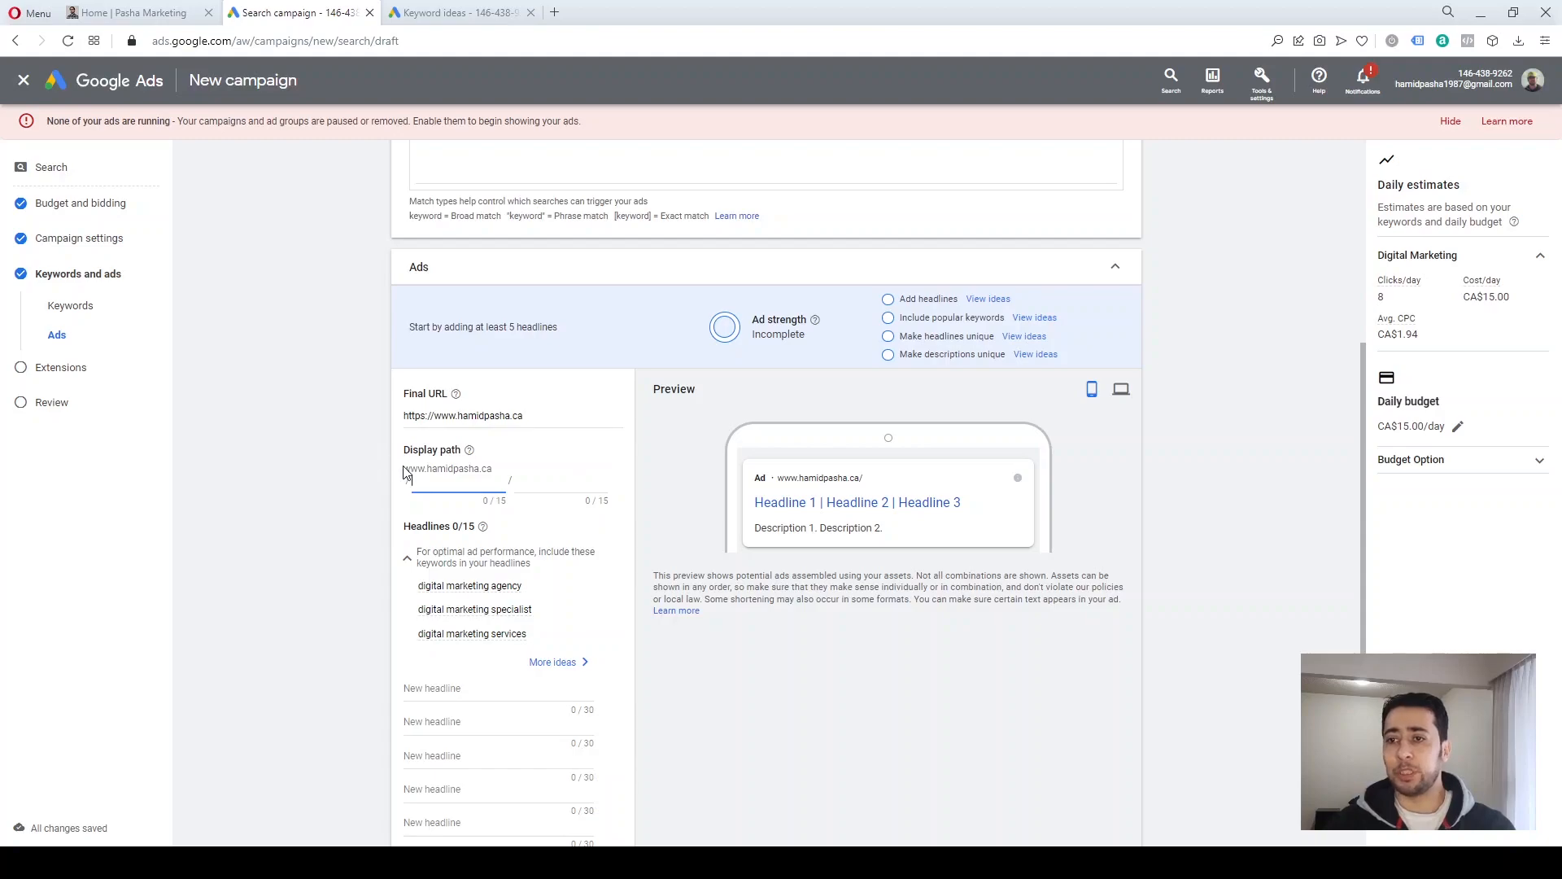
scroll(324, 428, "up", 5)
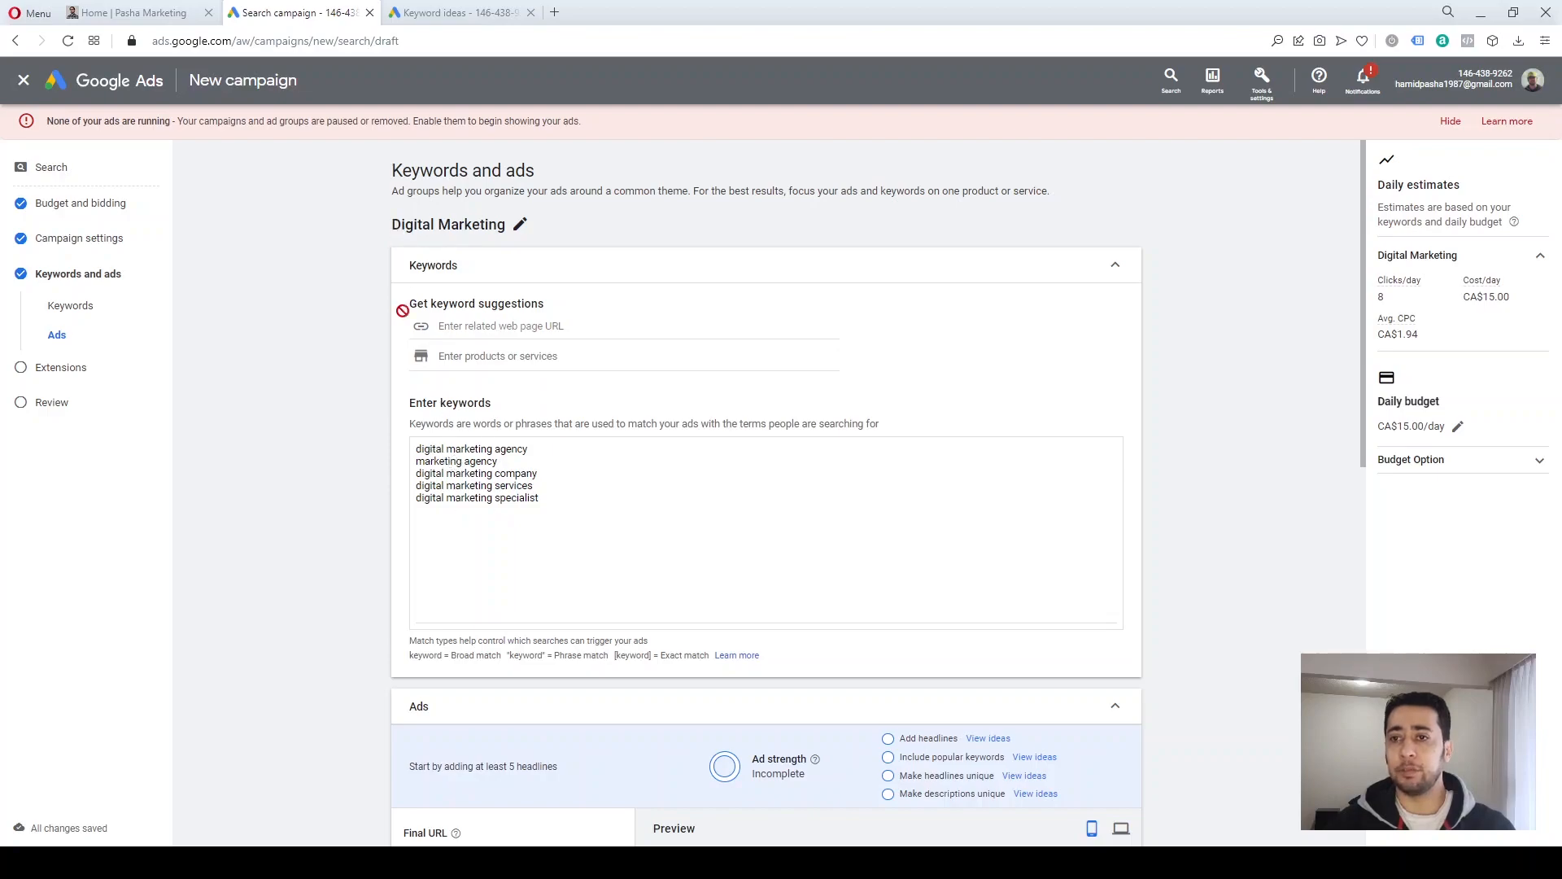
scroll(350, 455, "down", 5)
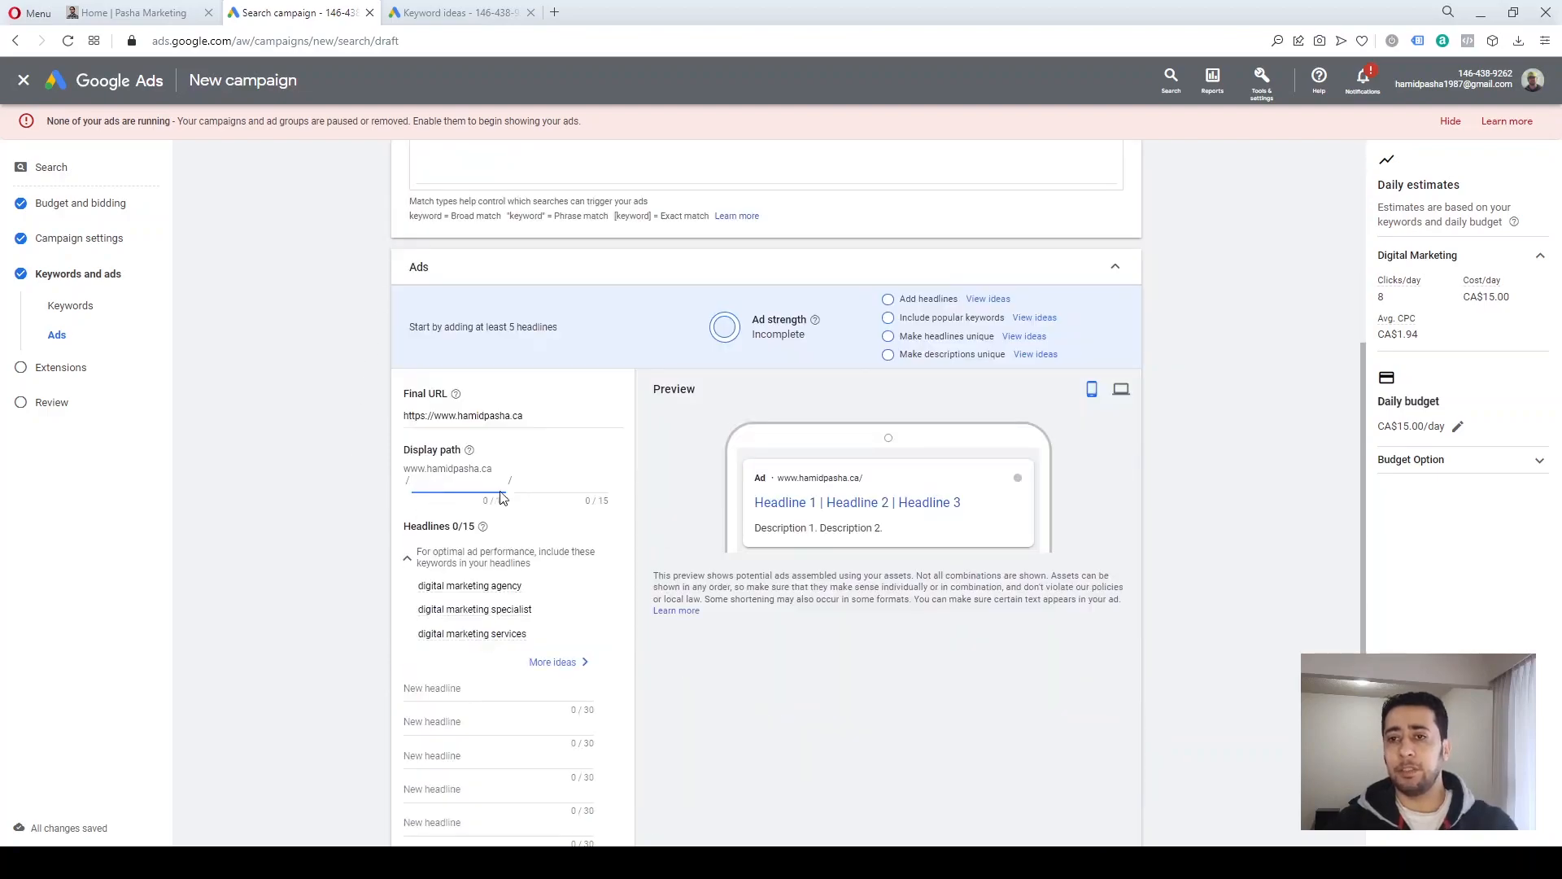
type("marketing")
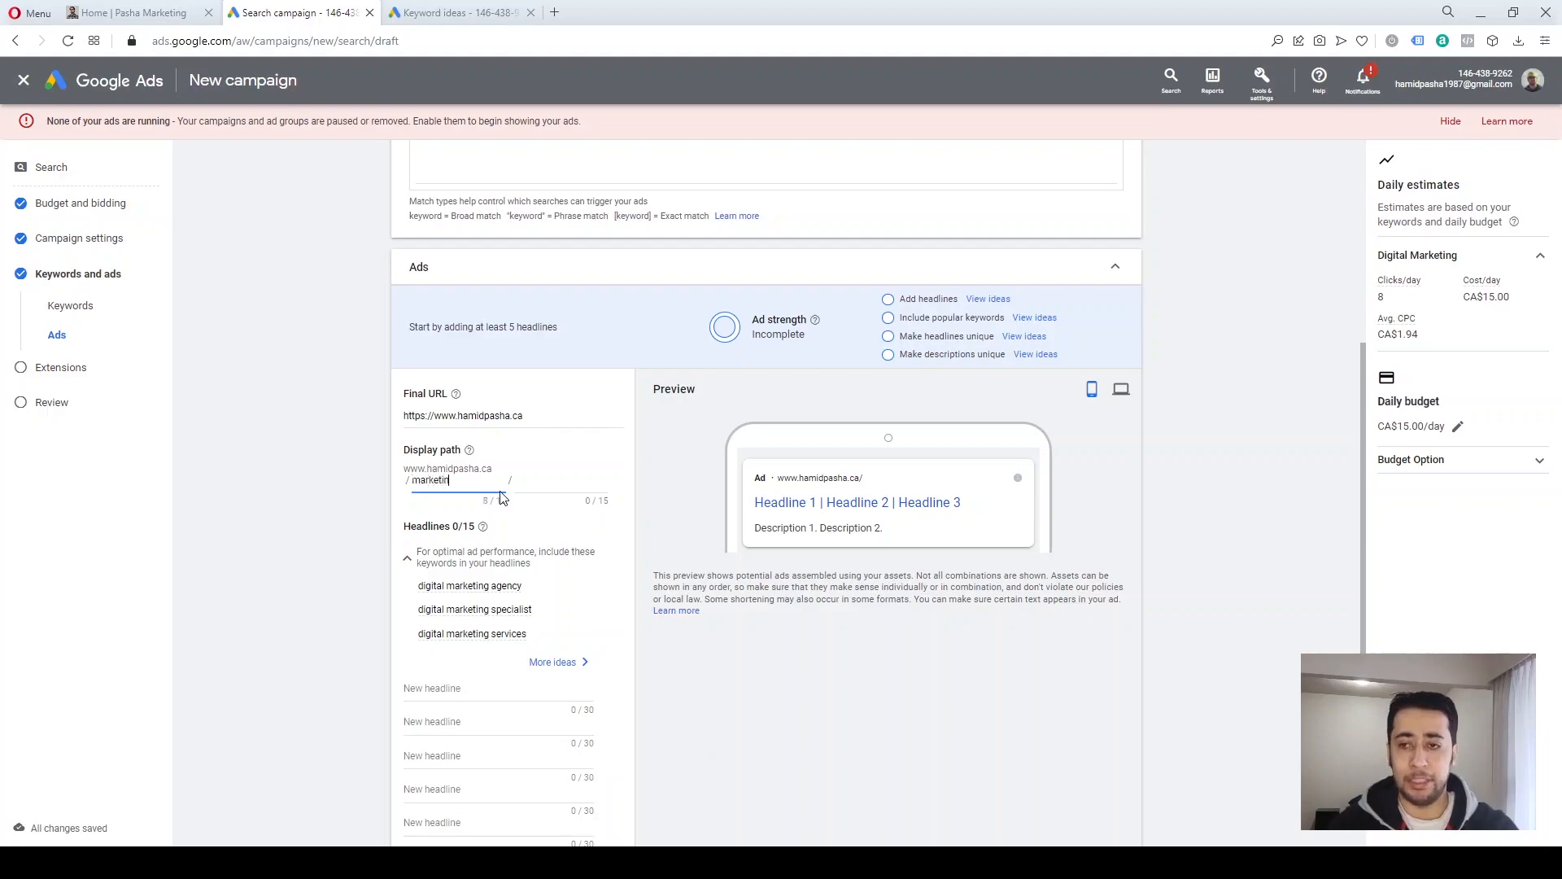
left_click(379, 466)
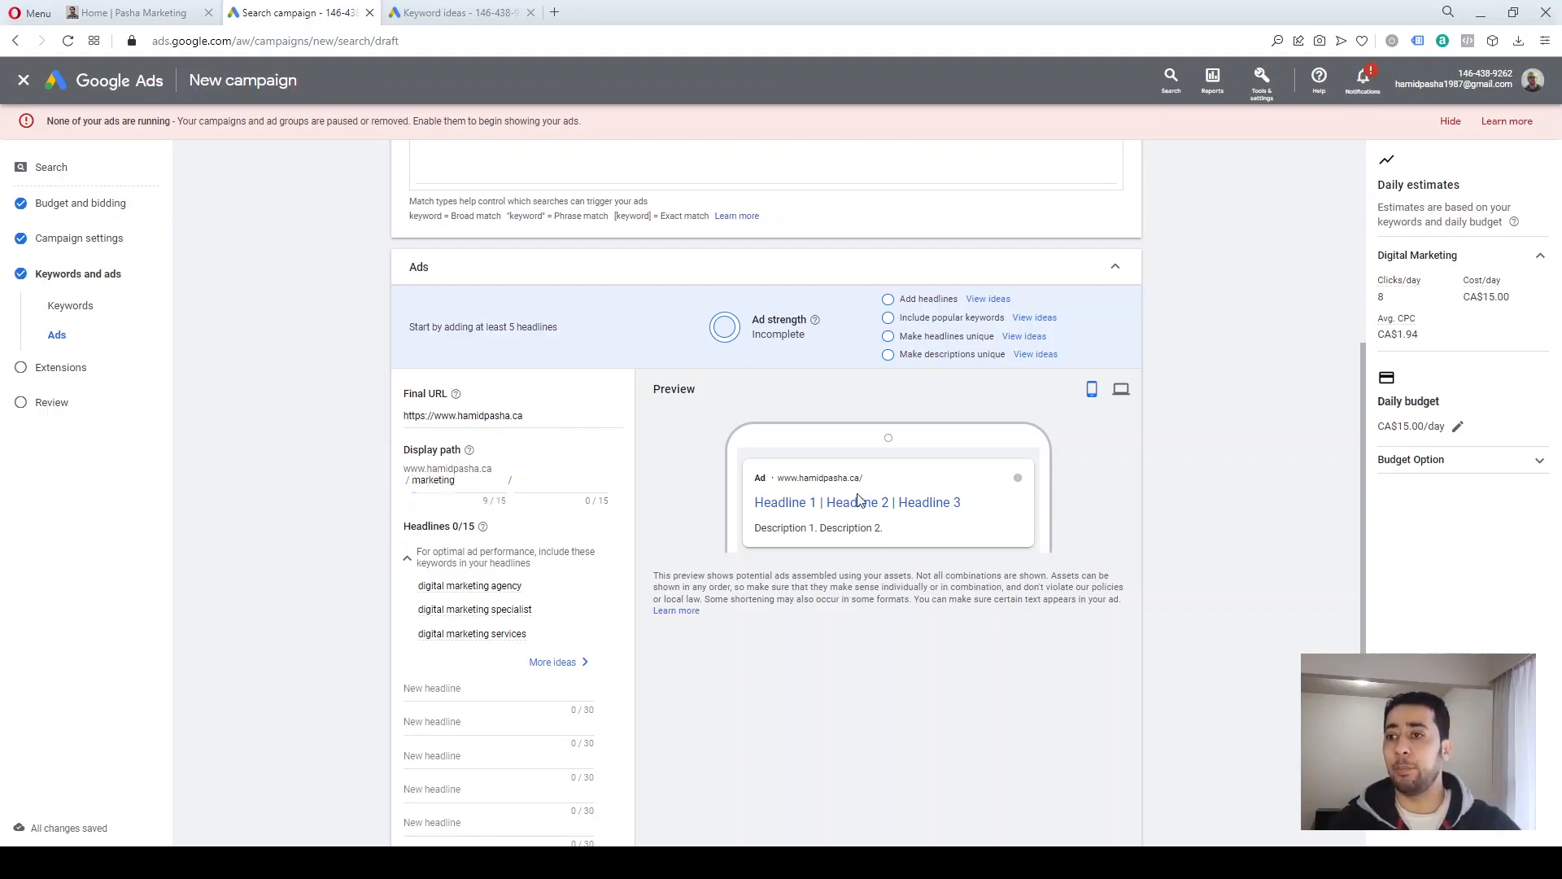
- Compare the web address shown in the ad preview with the ad's actual final URL
left_click_drag(903, 480, 867, 486)
left_click(891, 486)
left_click(1138, 502)
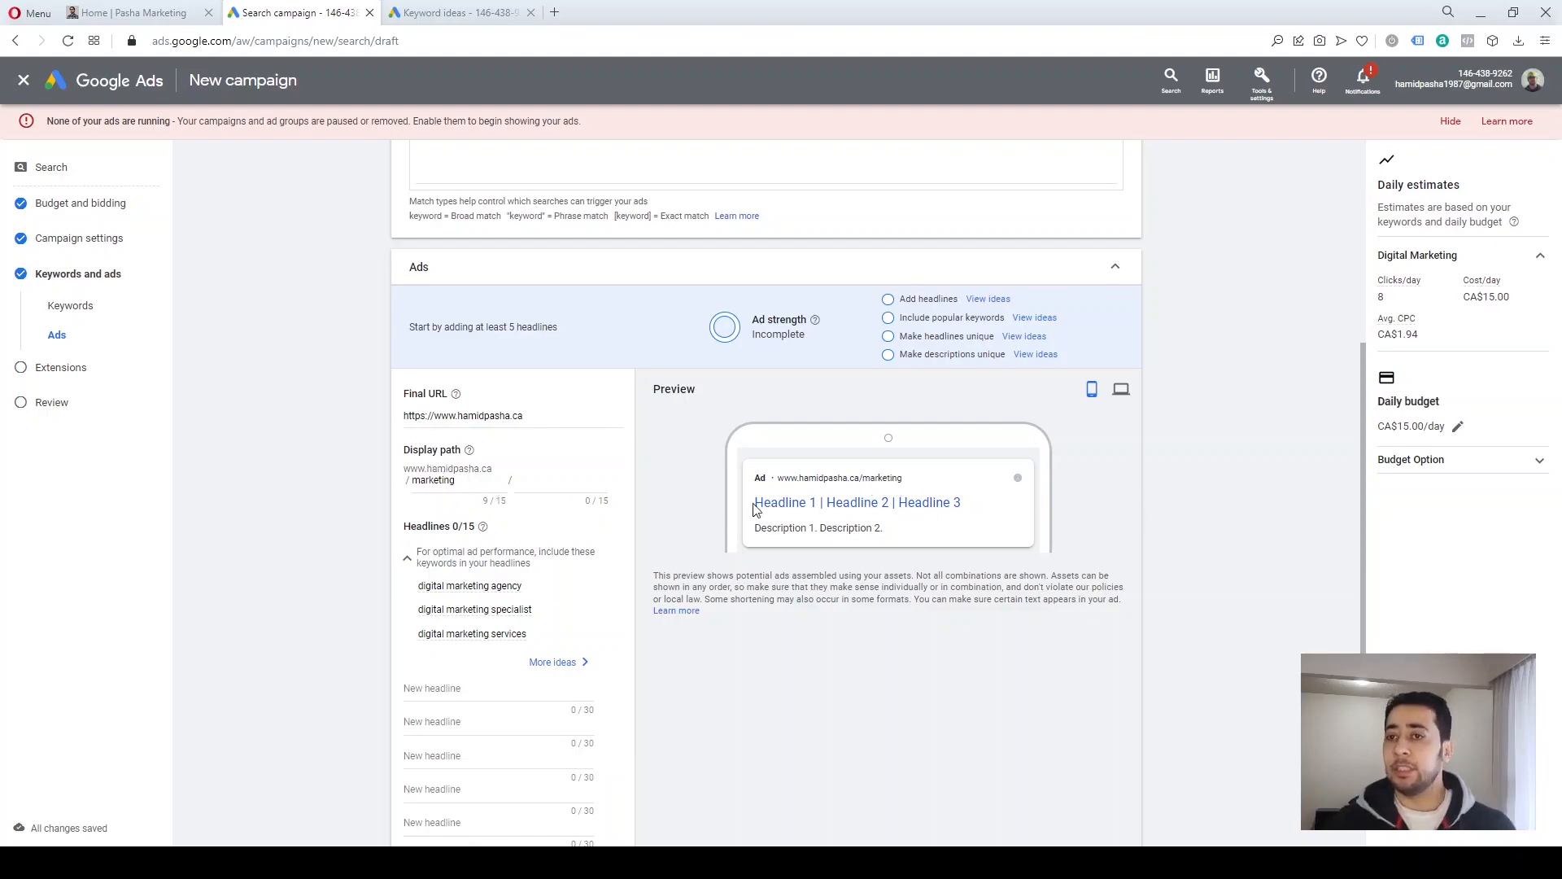
triple_click(521, 416)
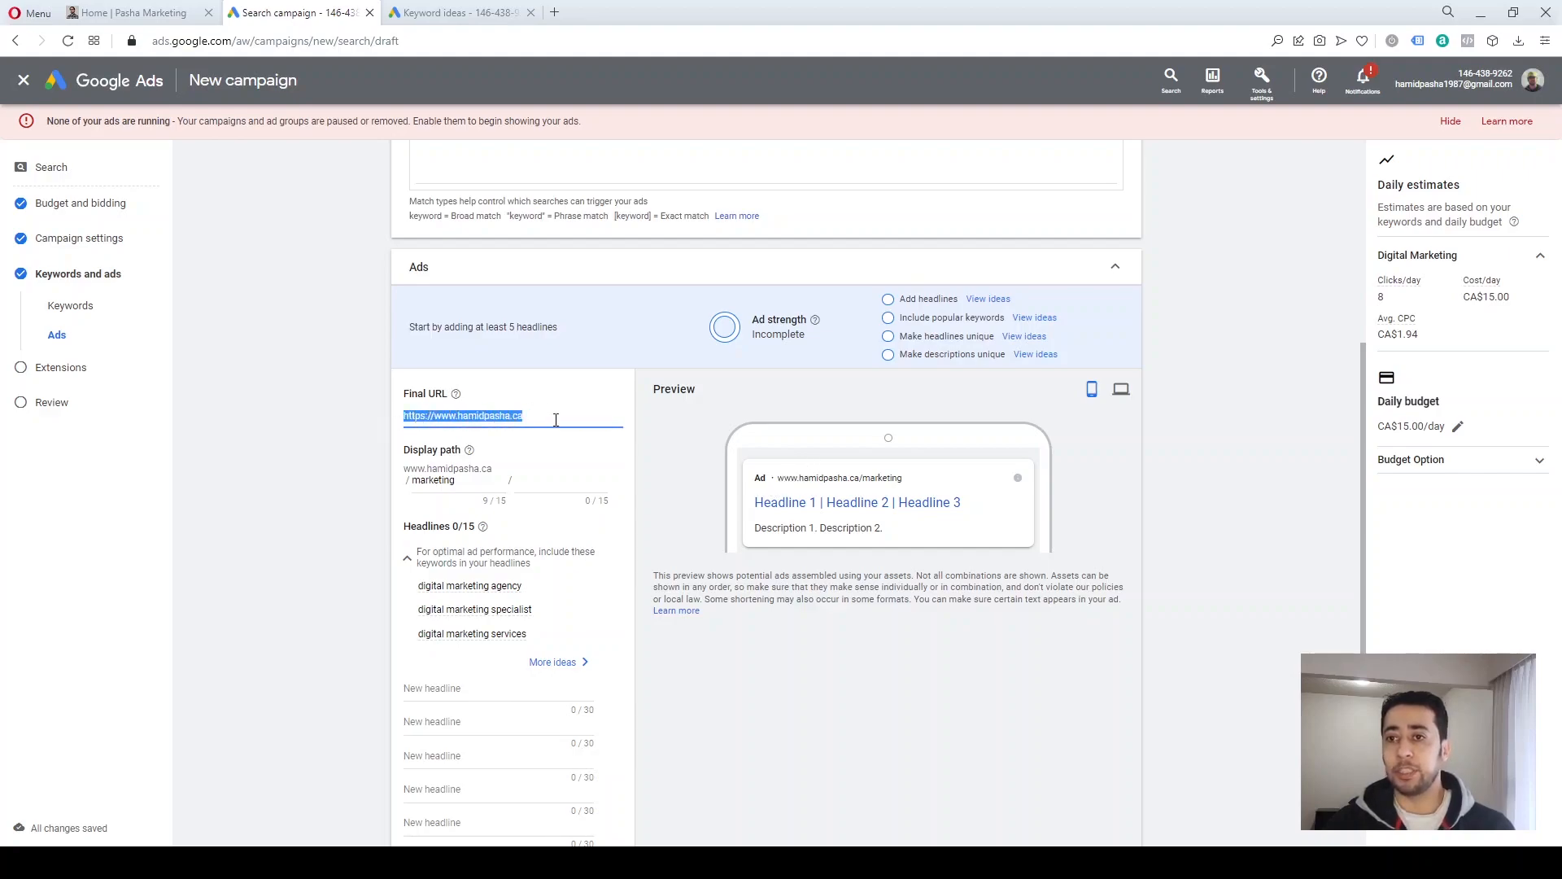
left_click(508, 415)
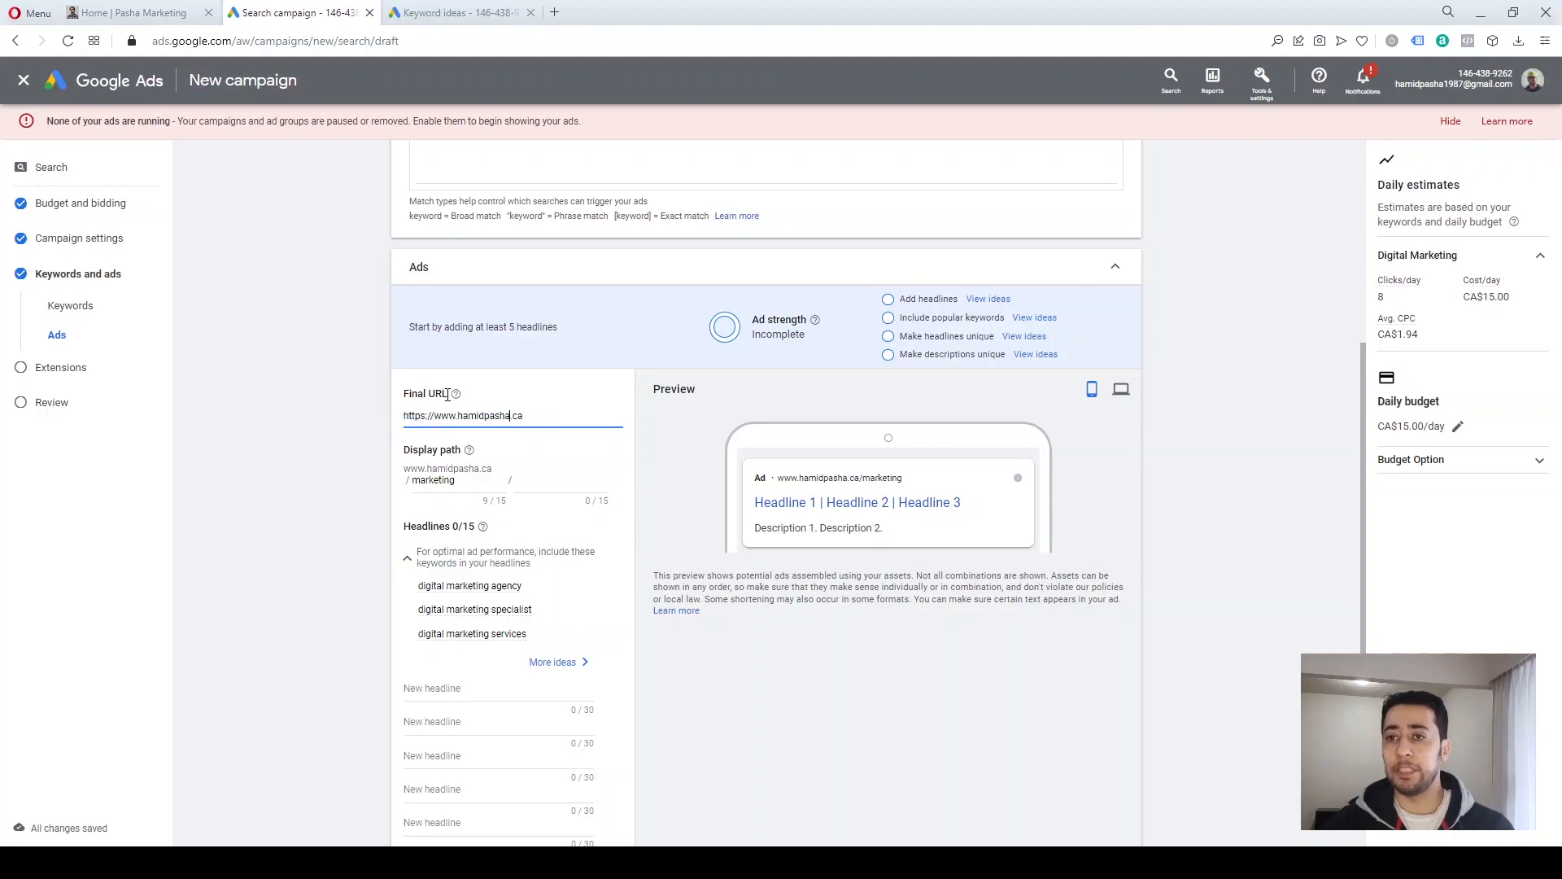
triple_click(445, 399)
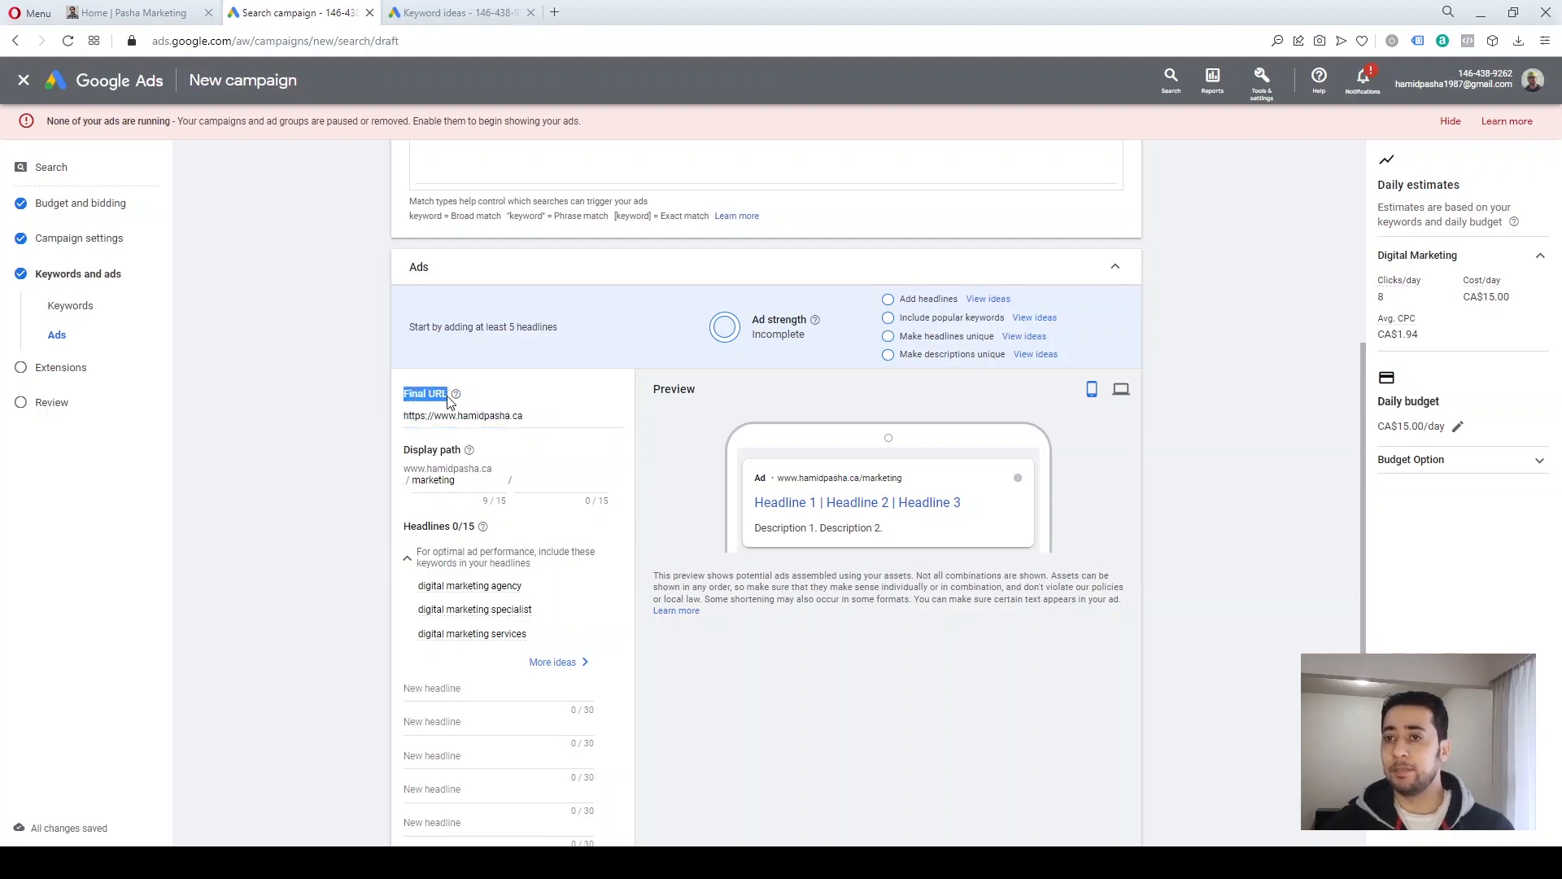
left_click(337, 484)
- Examine the empty headline fields and review the ad group's keywords for terms to use in the headlines
scroll(606, 531, "down", 1)
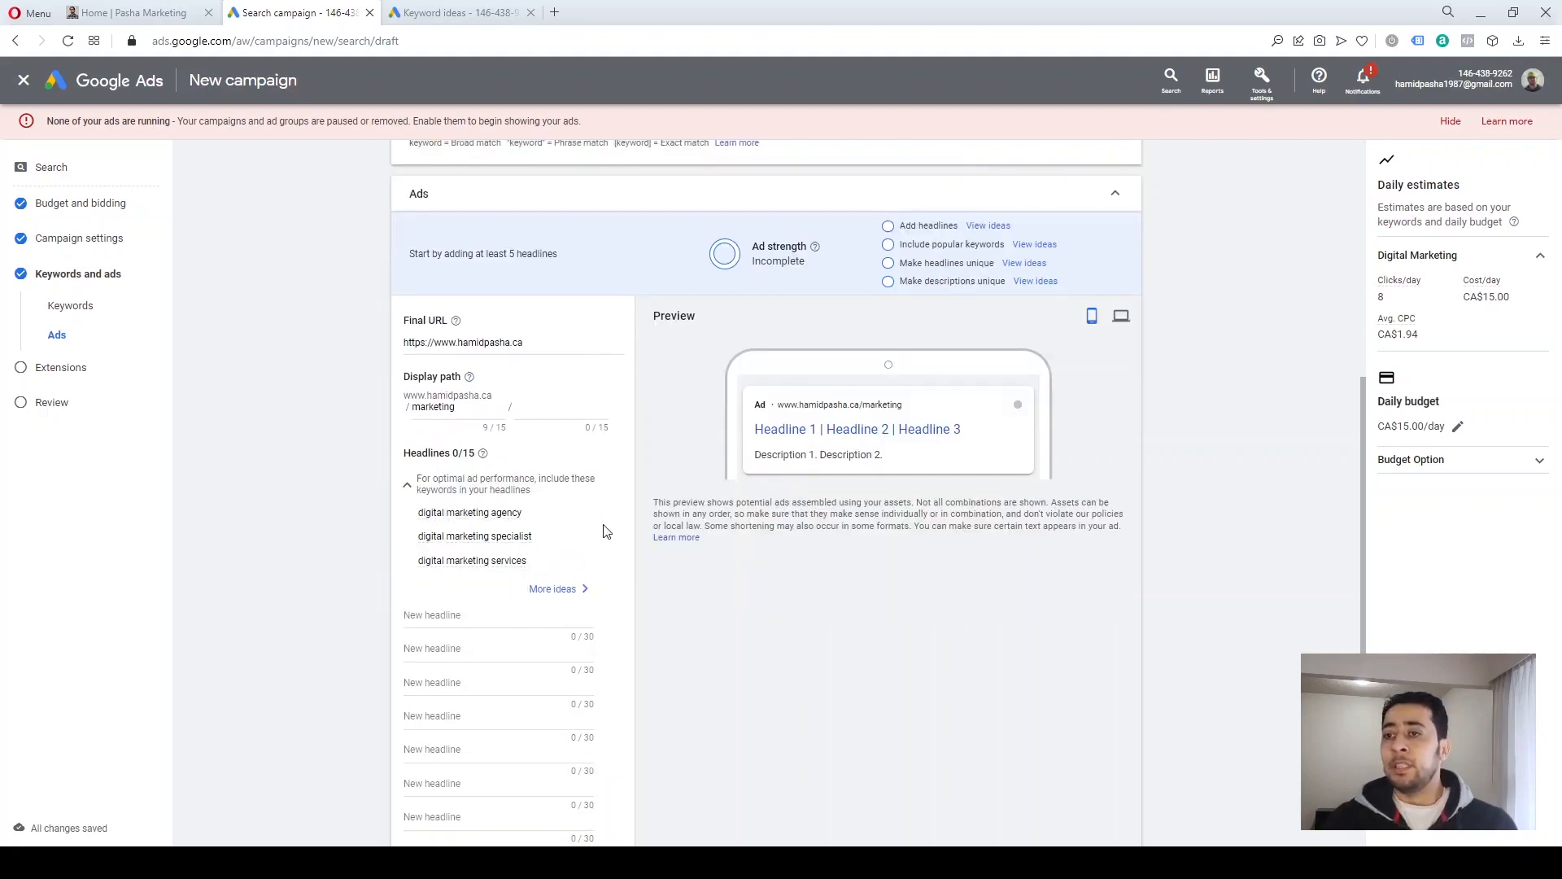
scroll(682, 497, "down", 1)
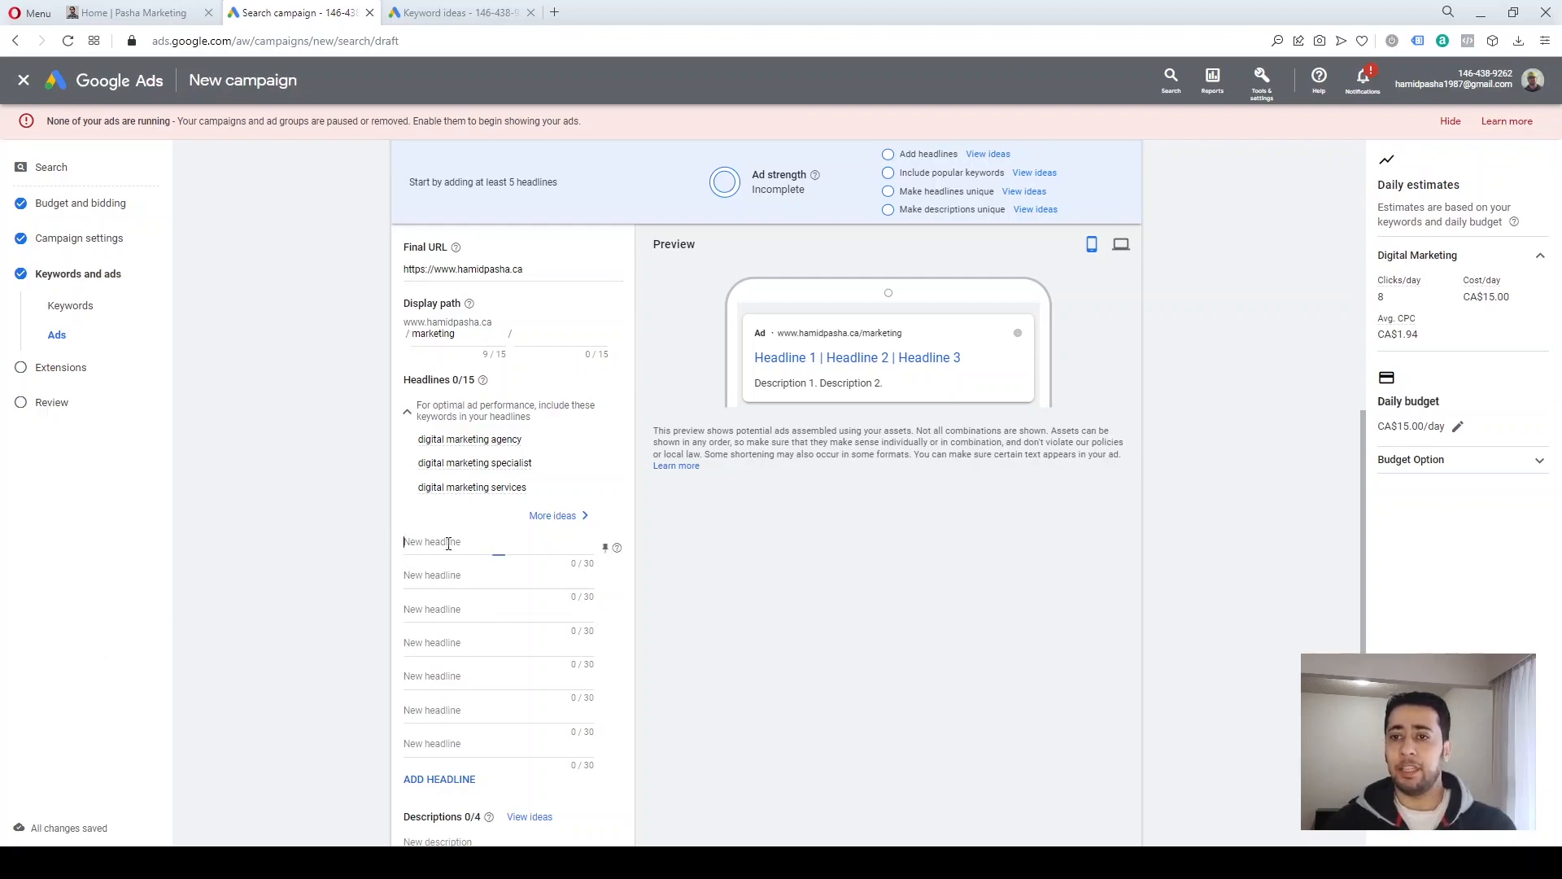
left_click(447, 544)
left_click(779, 574)
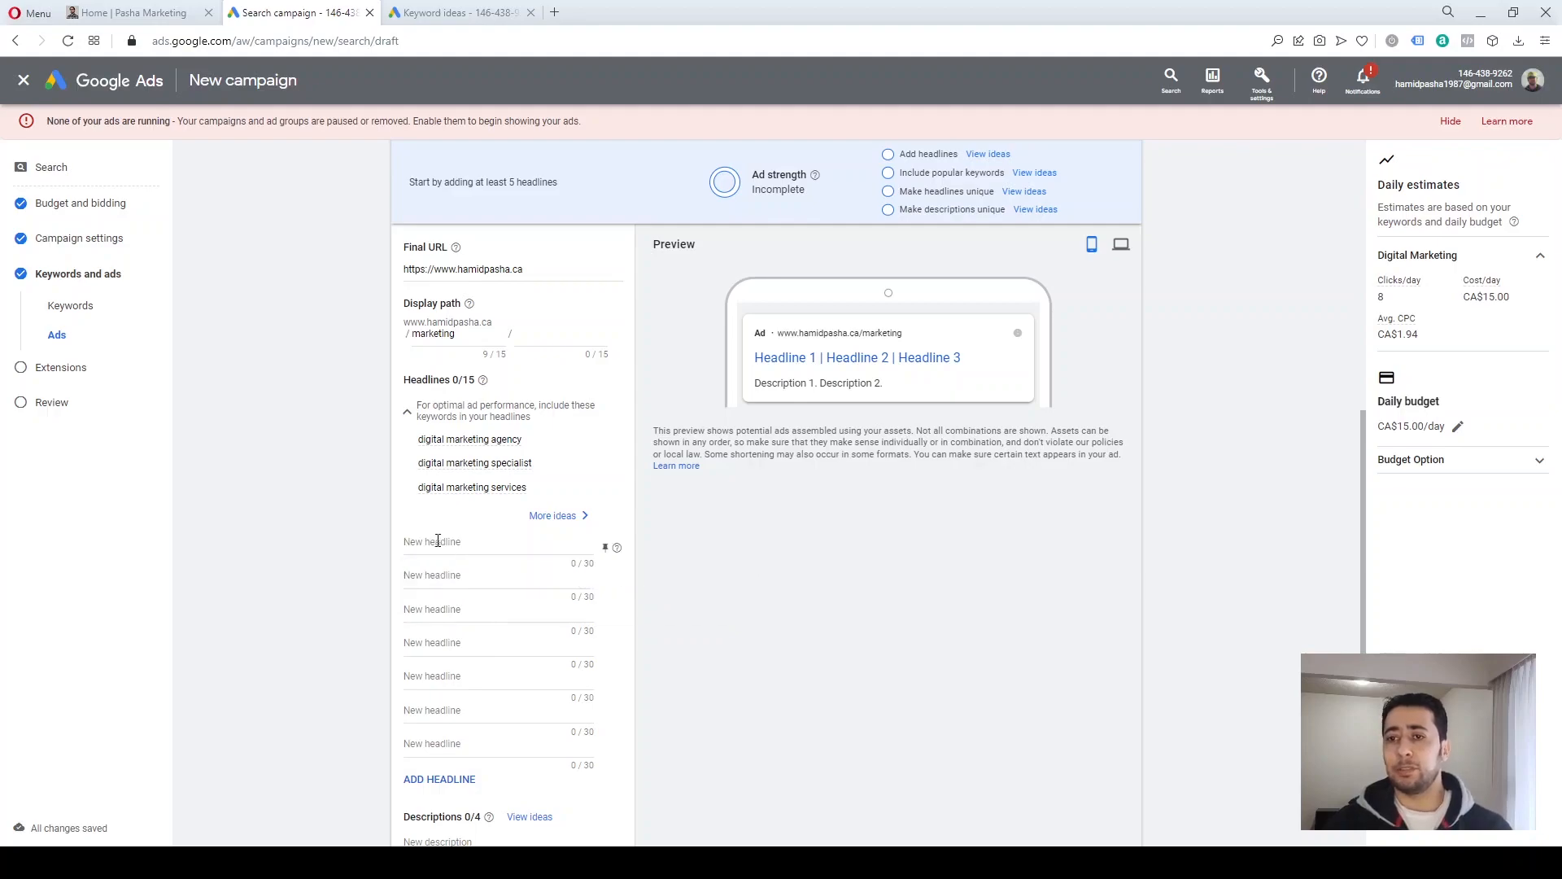
scroll(579, 551, "up", 5)
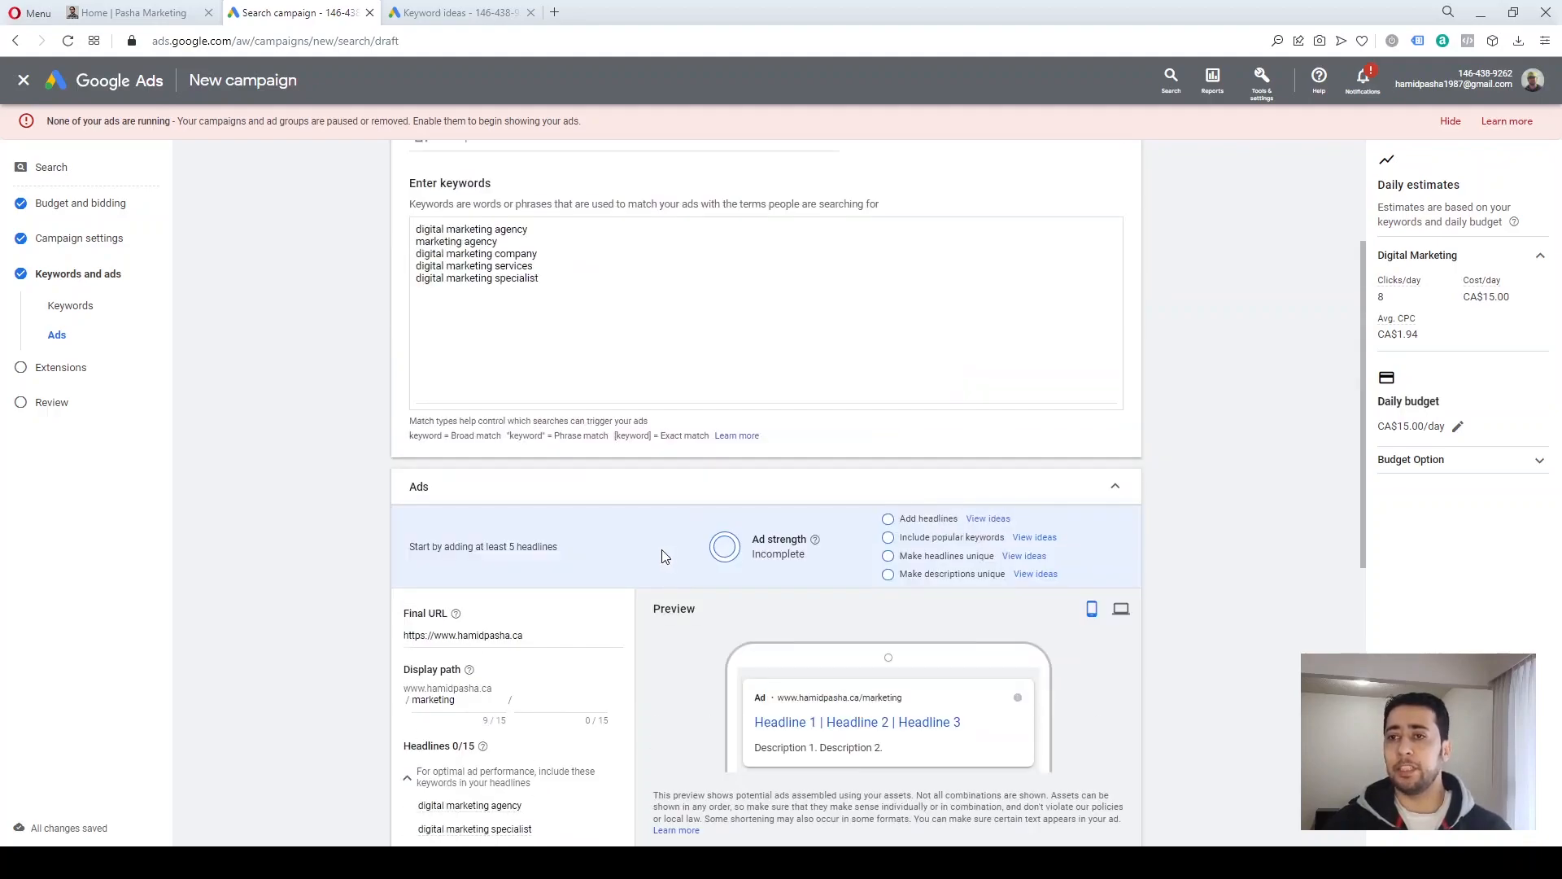
mouse_move(570, 358)
left_mouse_down()
mouse_move(394, 306)
mouse_move(543, 360)
left_mouse_up()
left_click(417, 302)
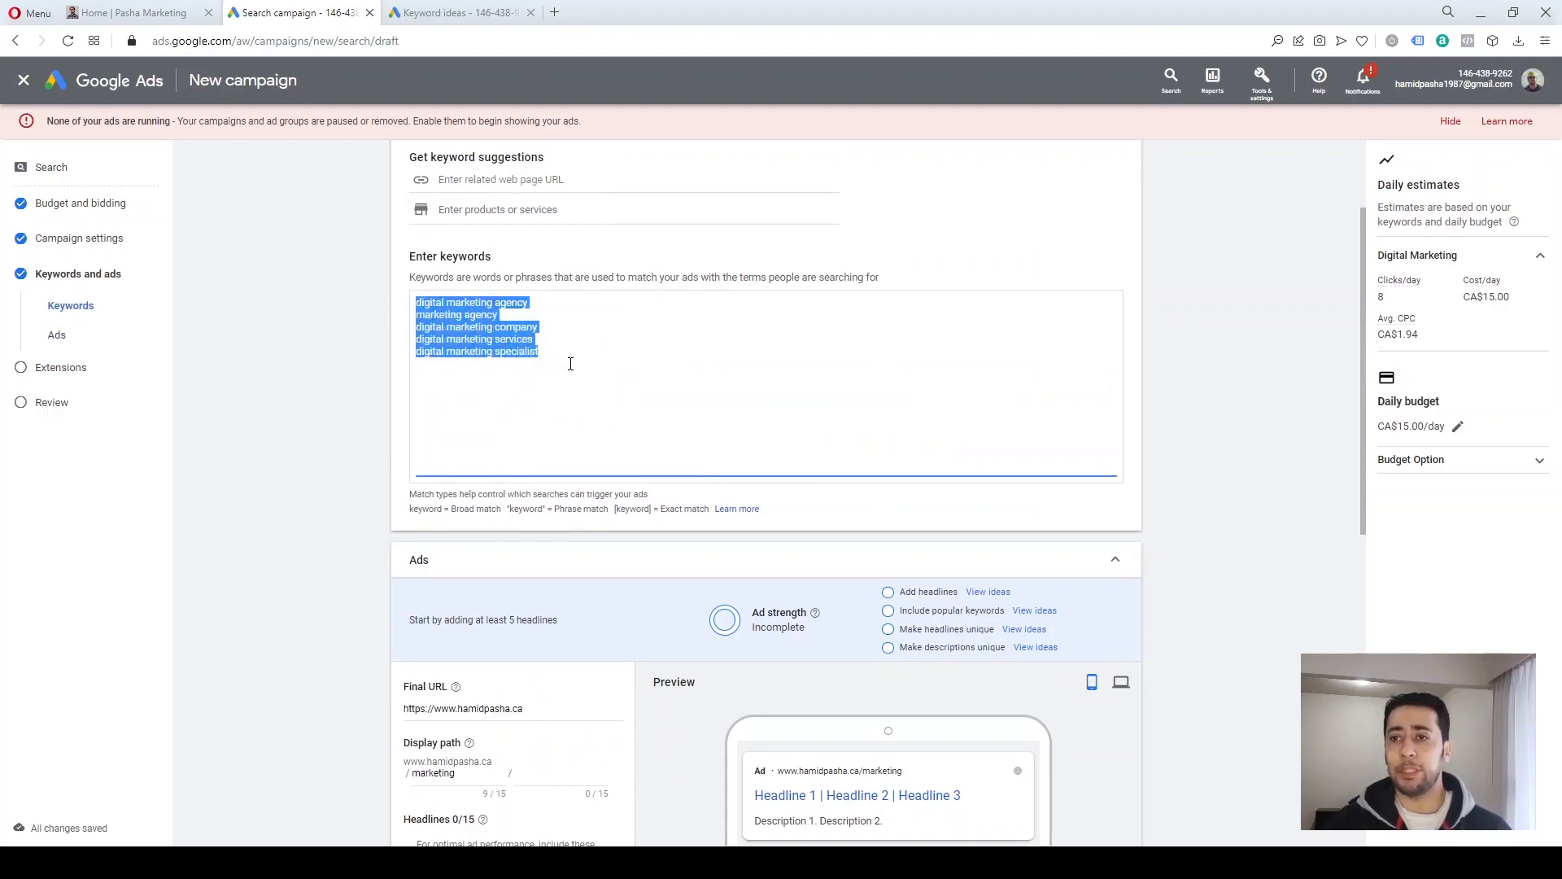
left_click(569, 362)
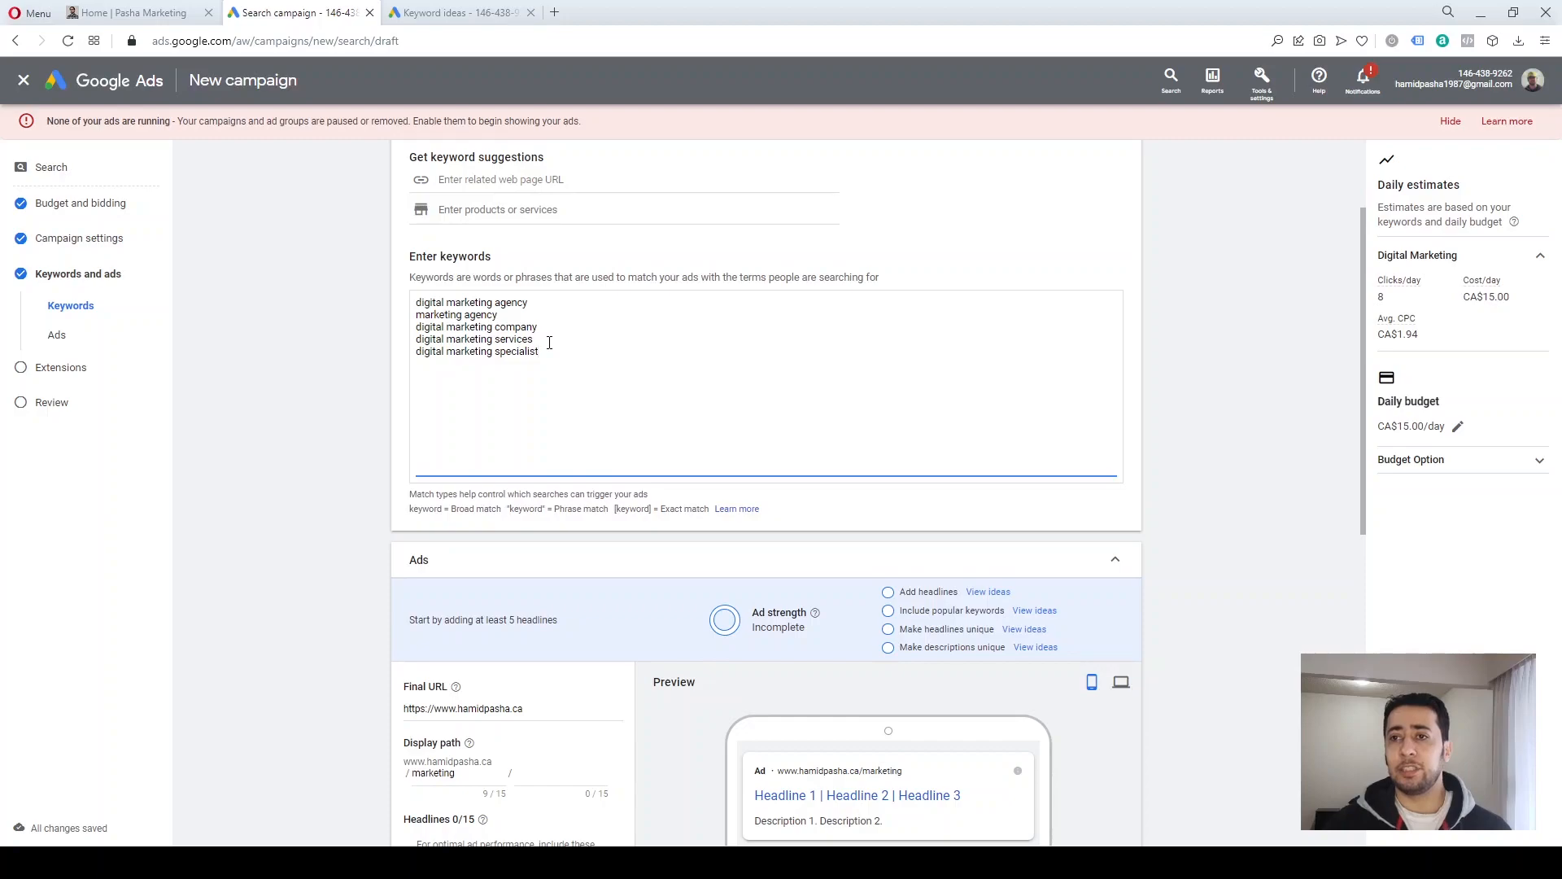
left_click_drag(416, 302, 533, 303)
left_click(574, 339)
scroll(625, 355, "down", 1)
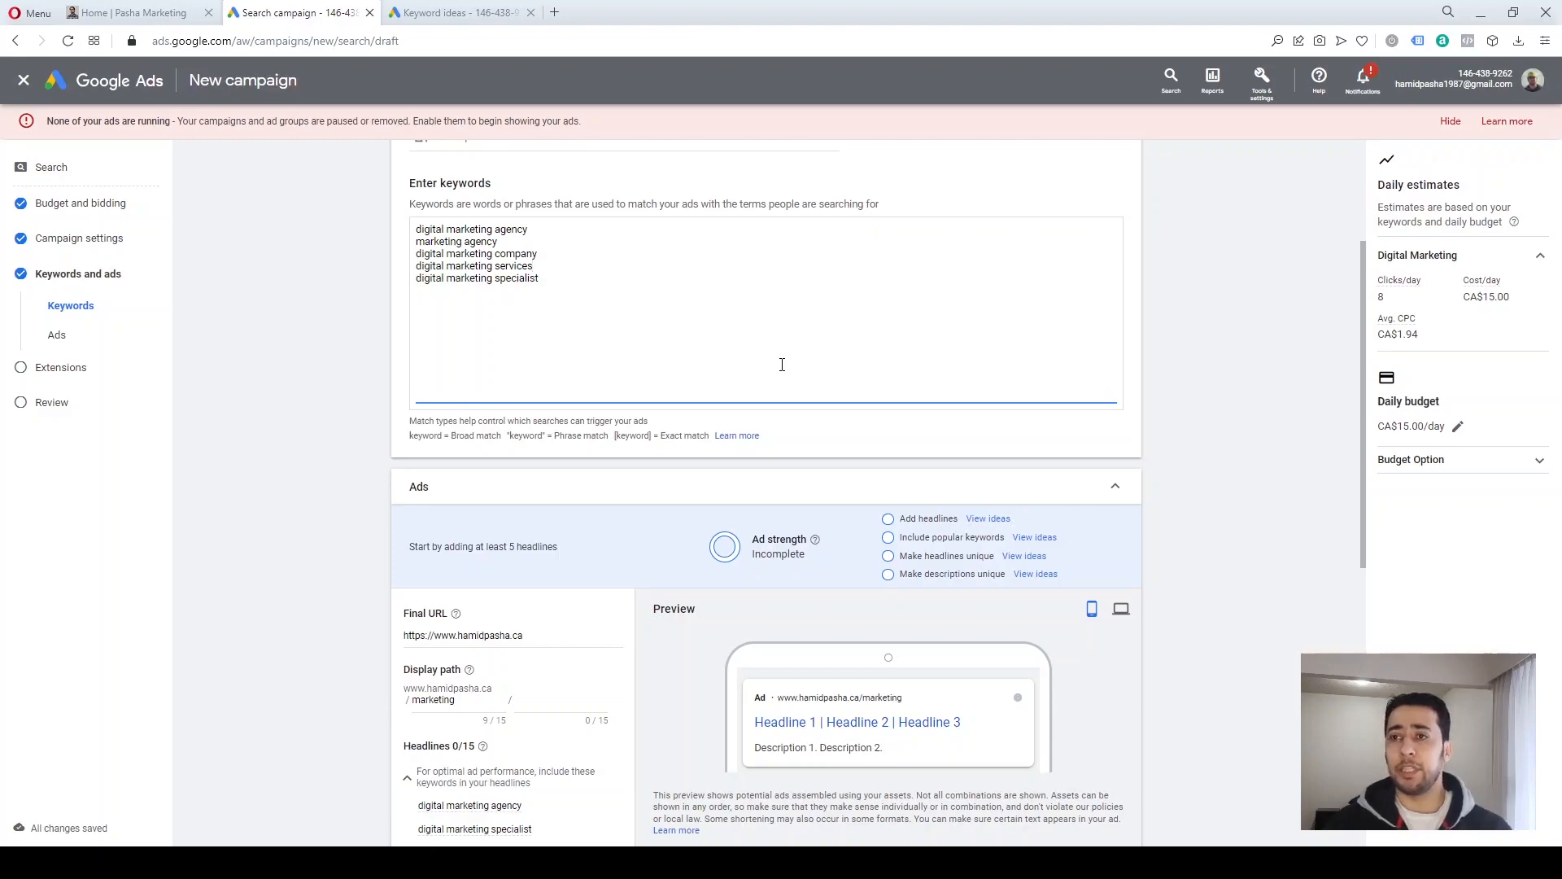
scroll(782, 364, "up", 2)
scroll(686, 477, "down", 6)
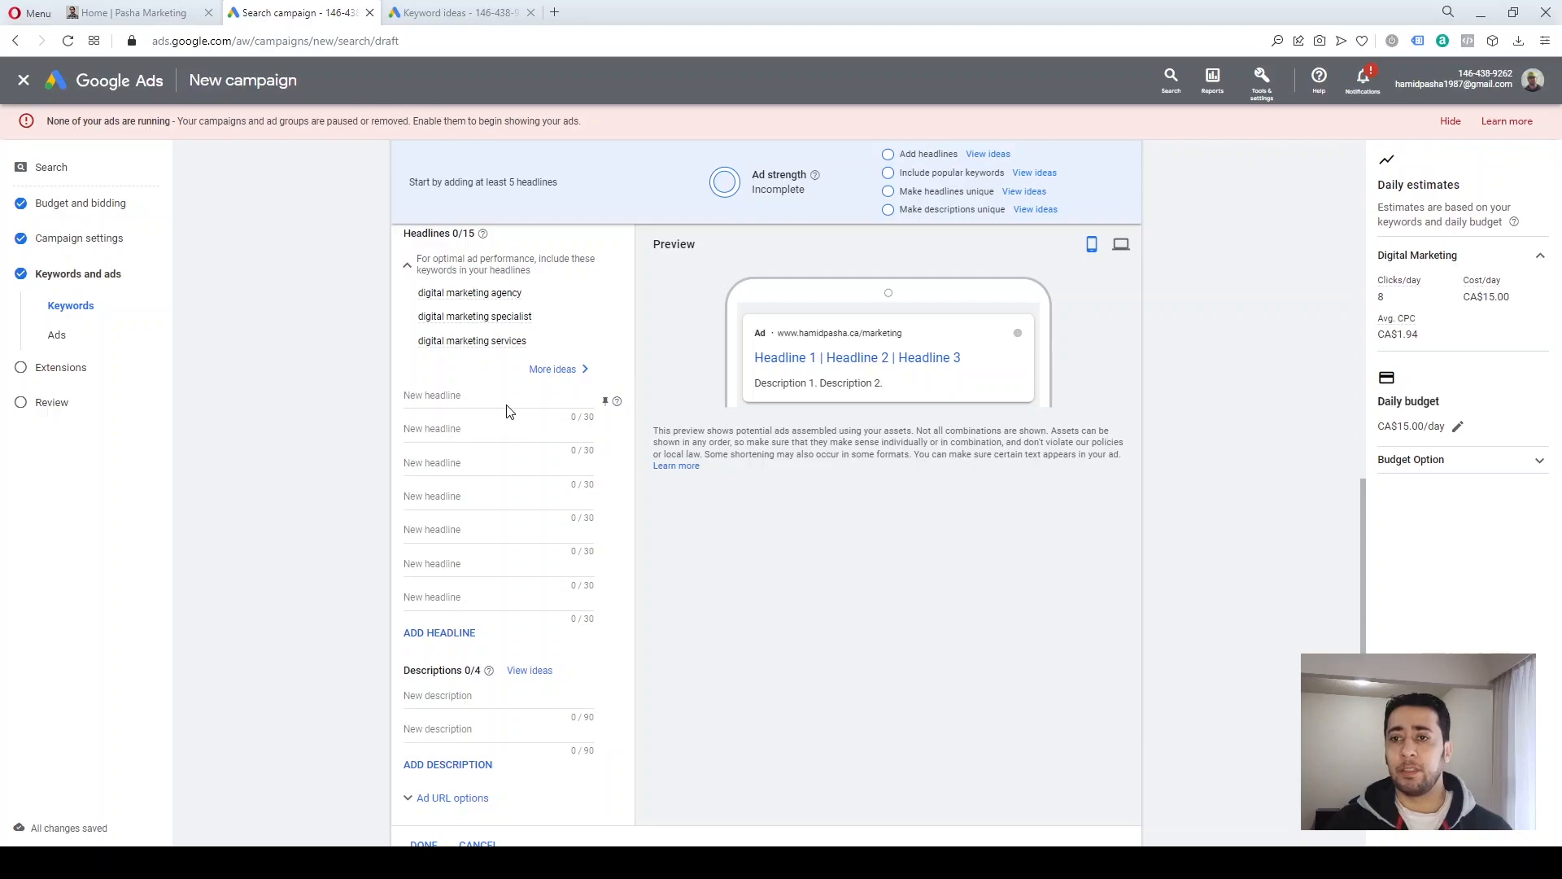
- Enter Pasha Marketing as the ad's first headline, with only the first letter of each word capitalized
left_click(499, 394)
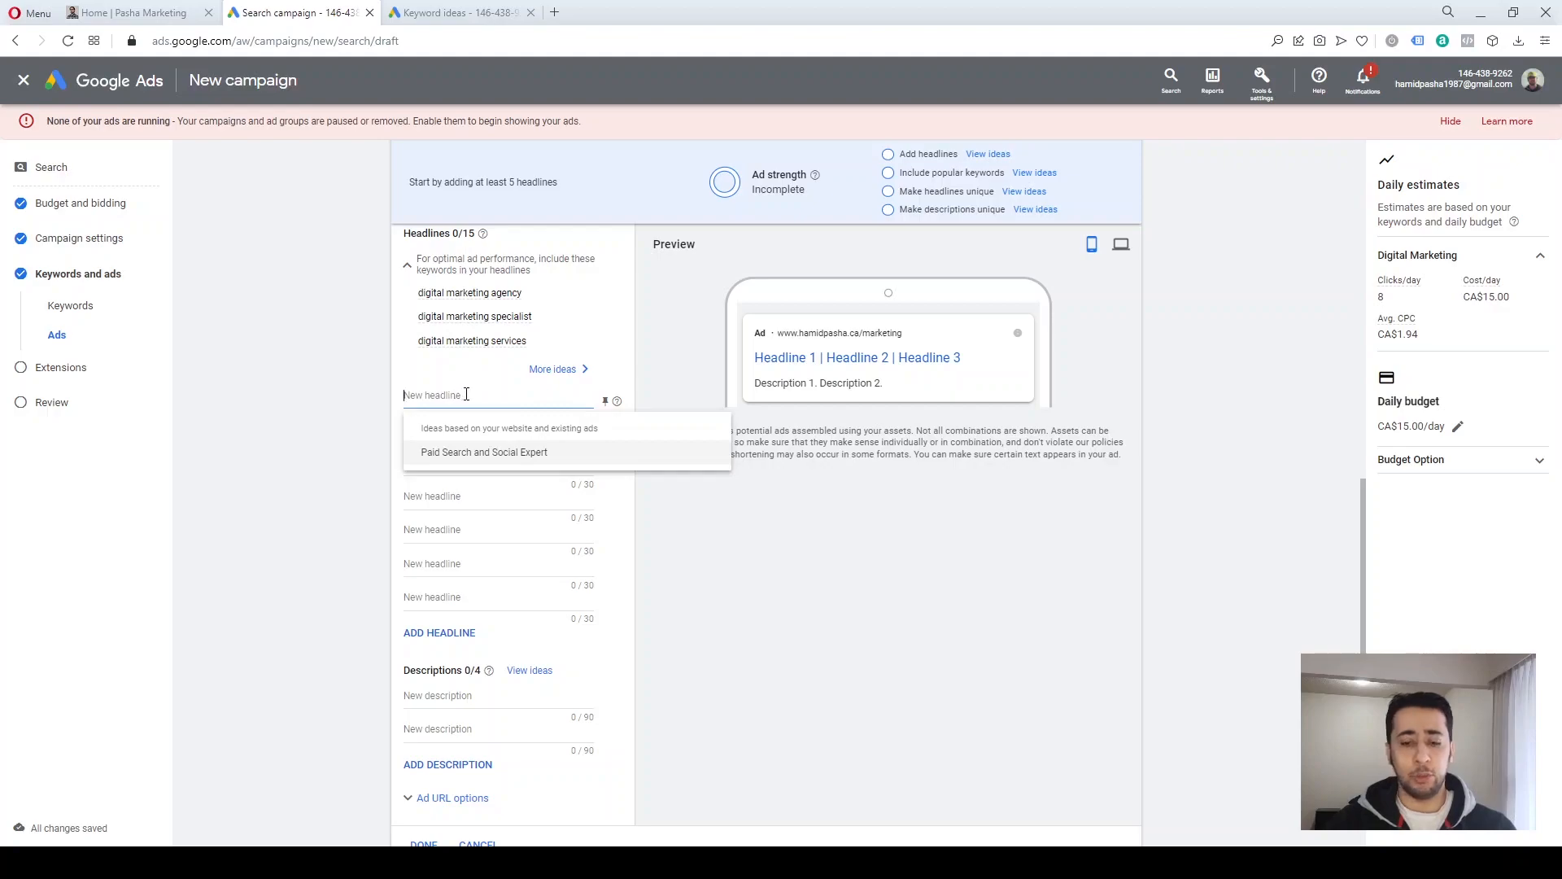
type("Pa")
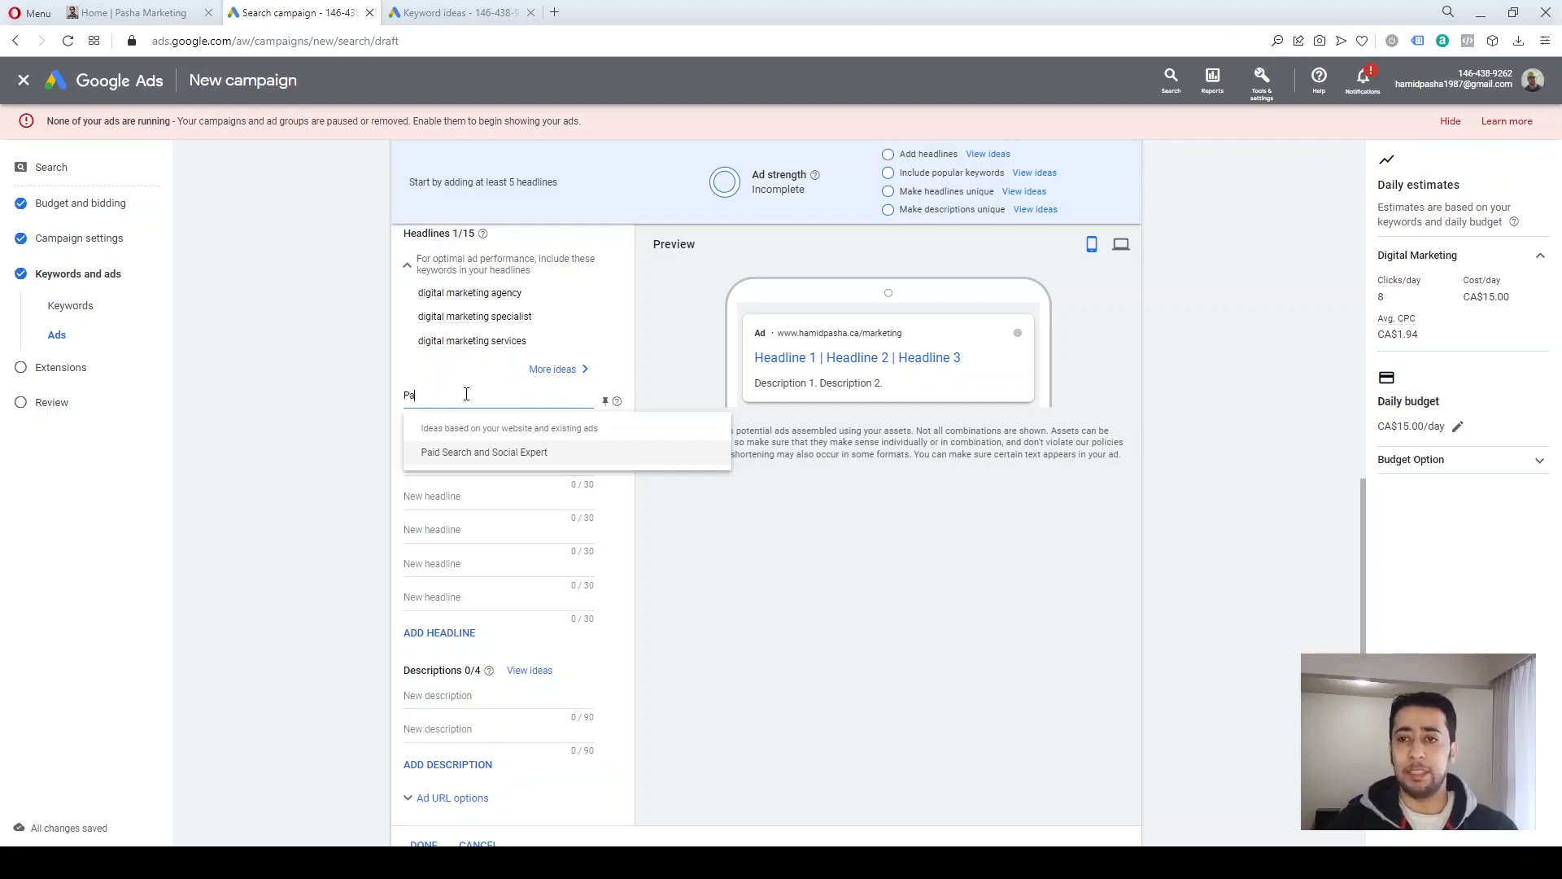
type("sha ")
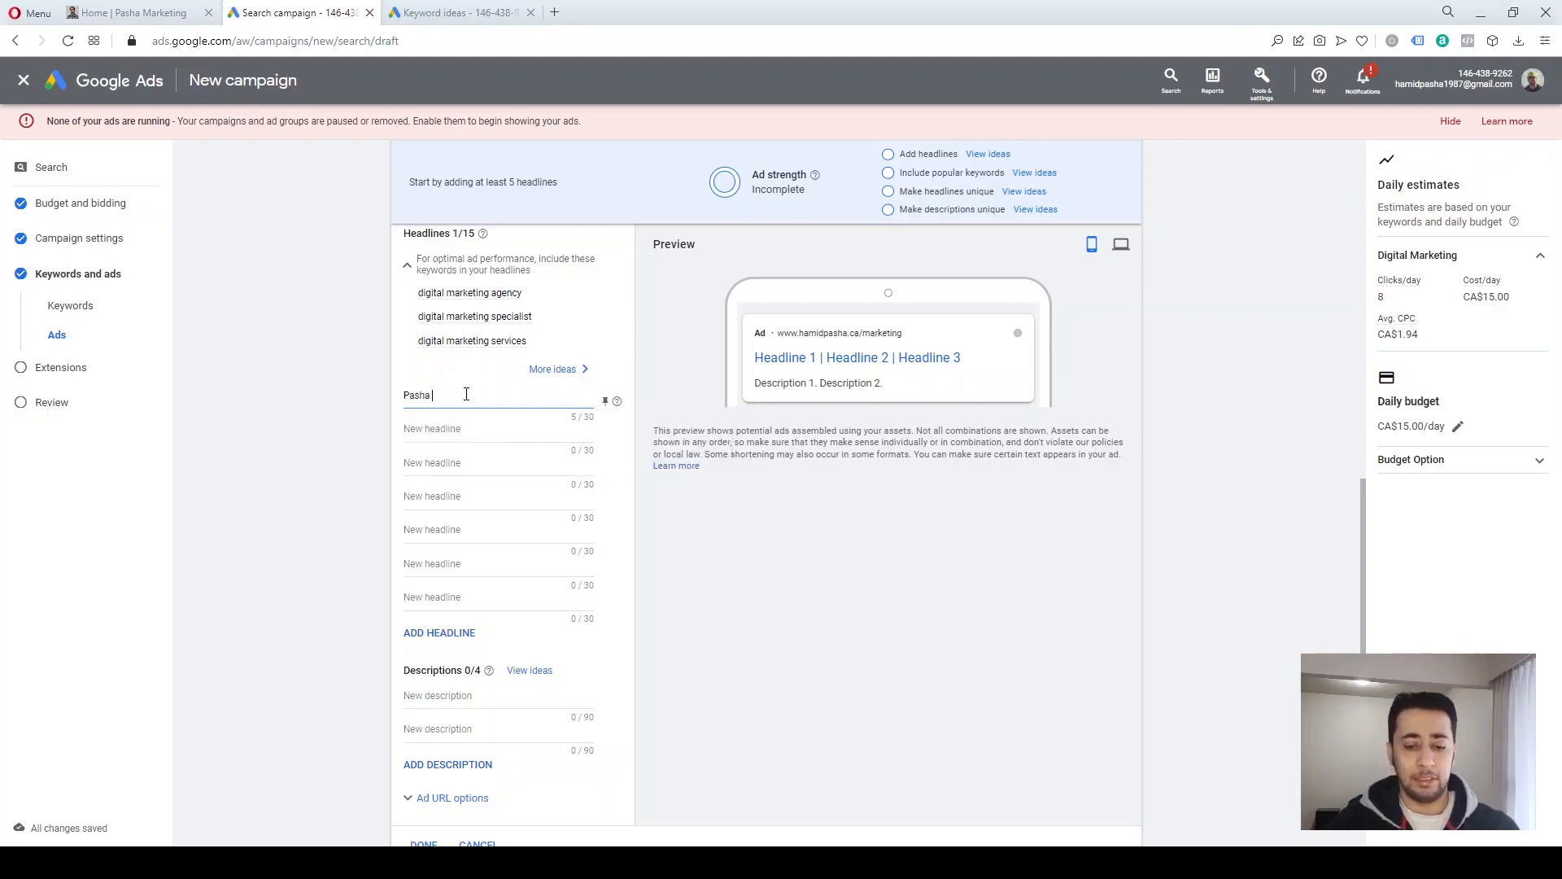
type("MArketing")
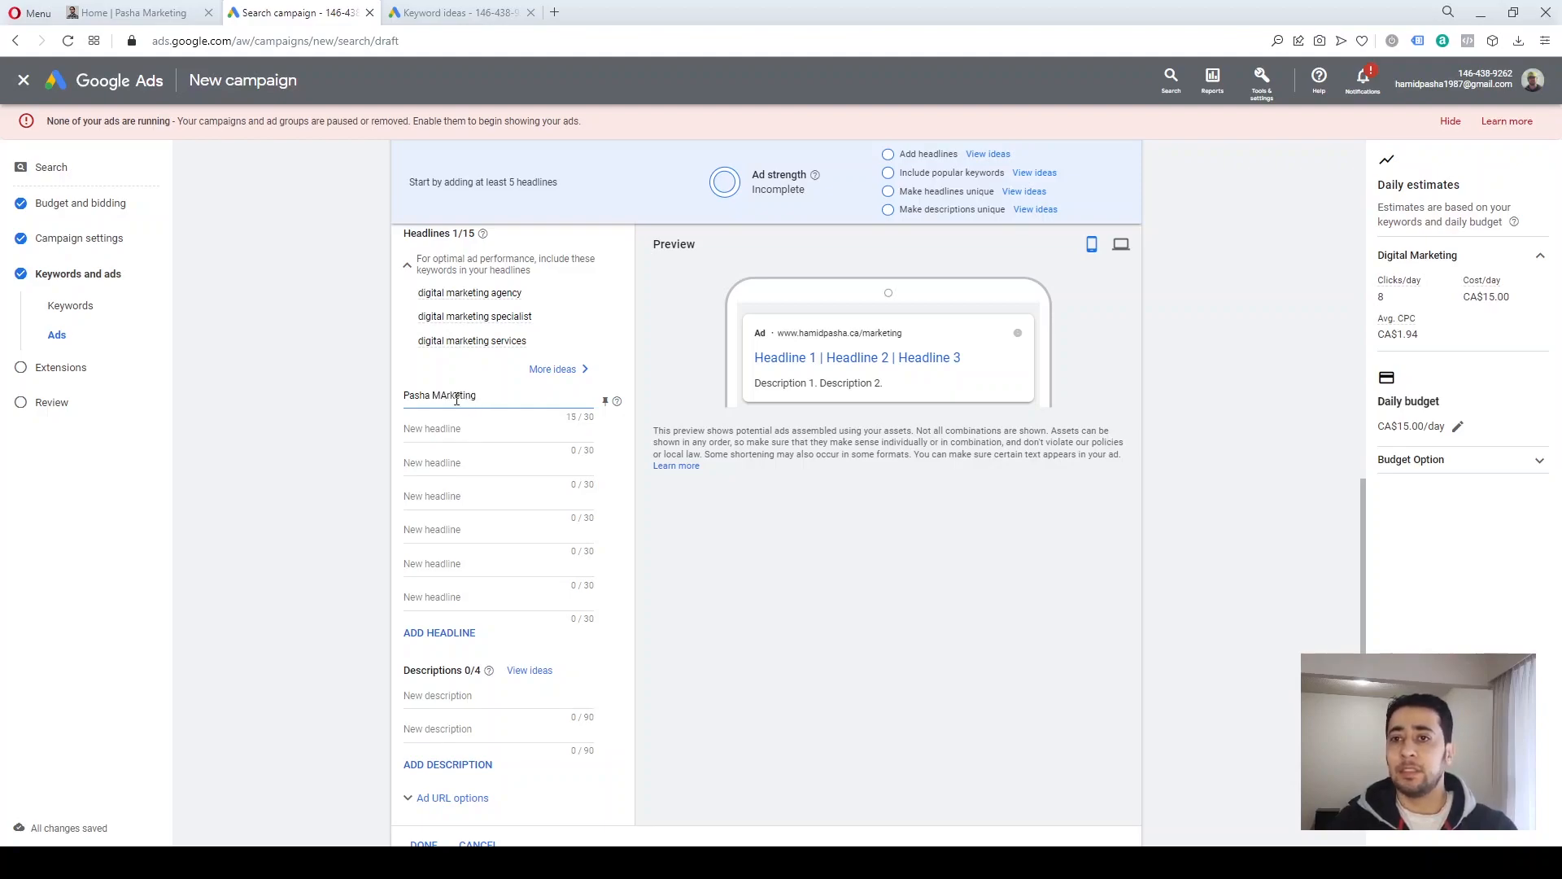
left_click_drag(447, 396, 440, 396)
type("a")
- Enter Digital Marketing Agency as the ad's second headline, correcting the capitalization of Marketing
left_click(489, 429)
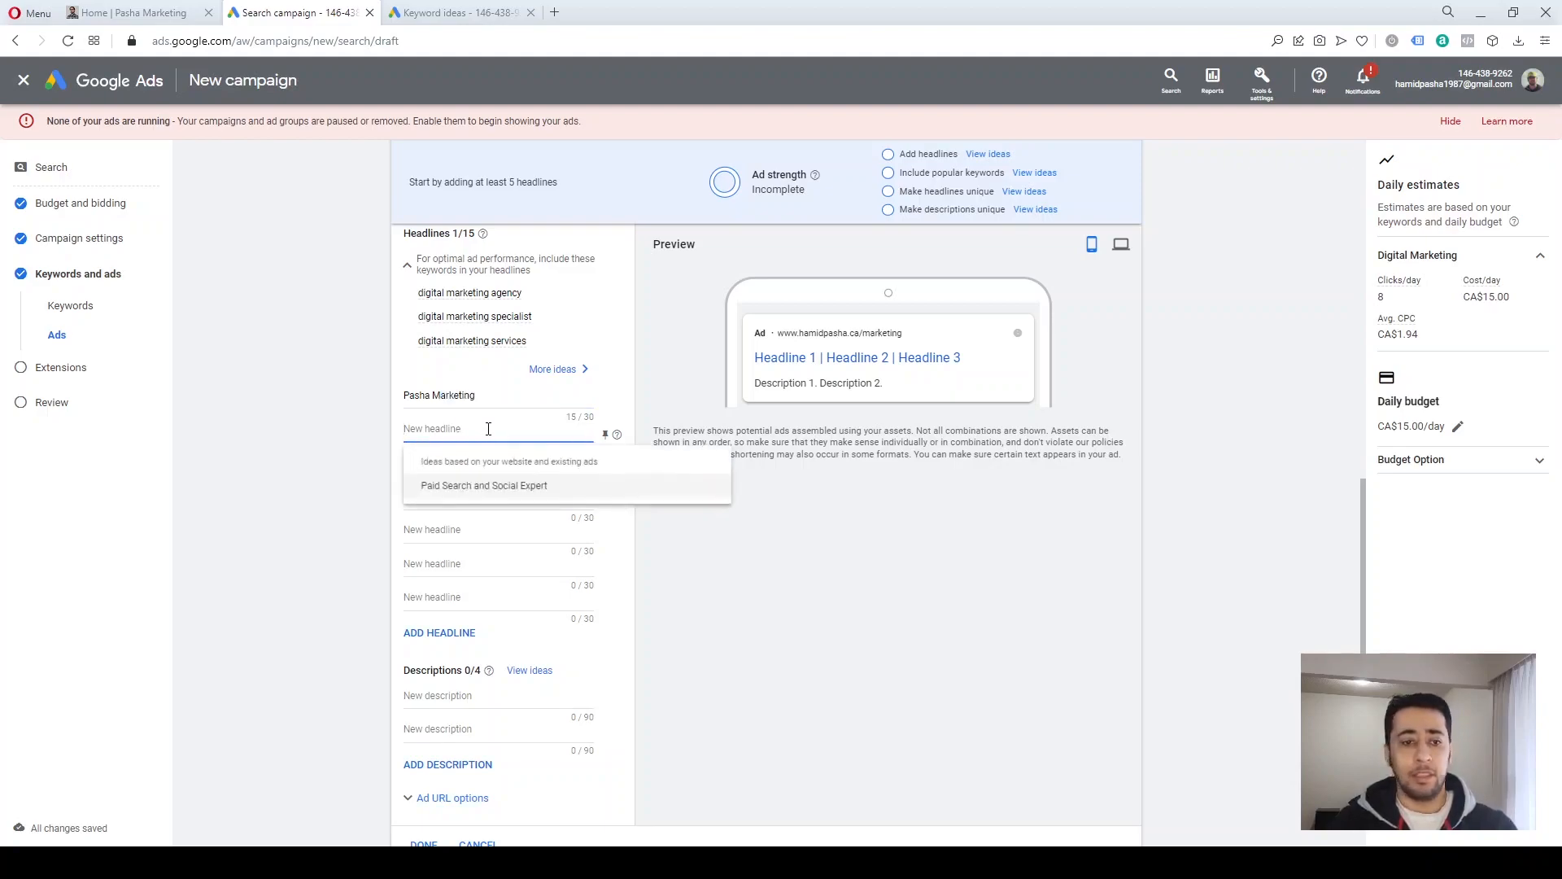
type("Digi")
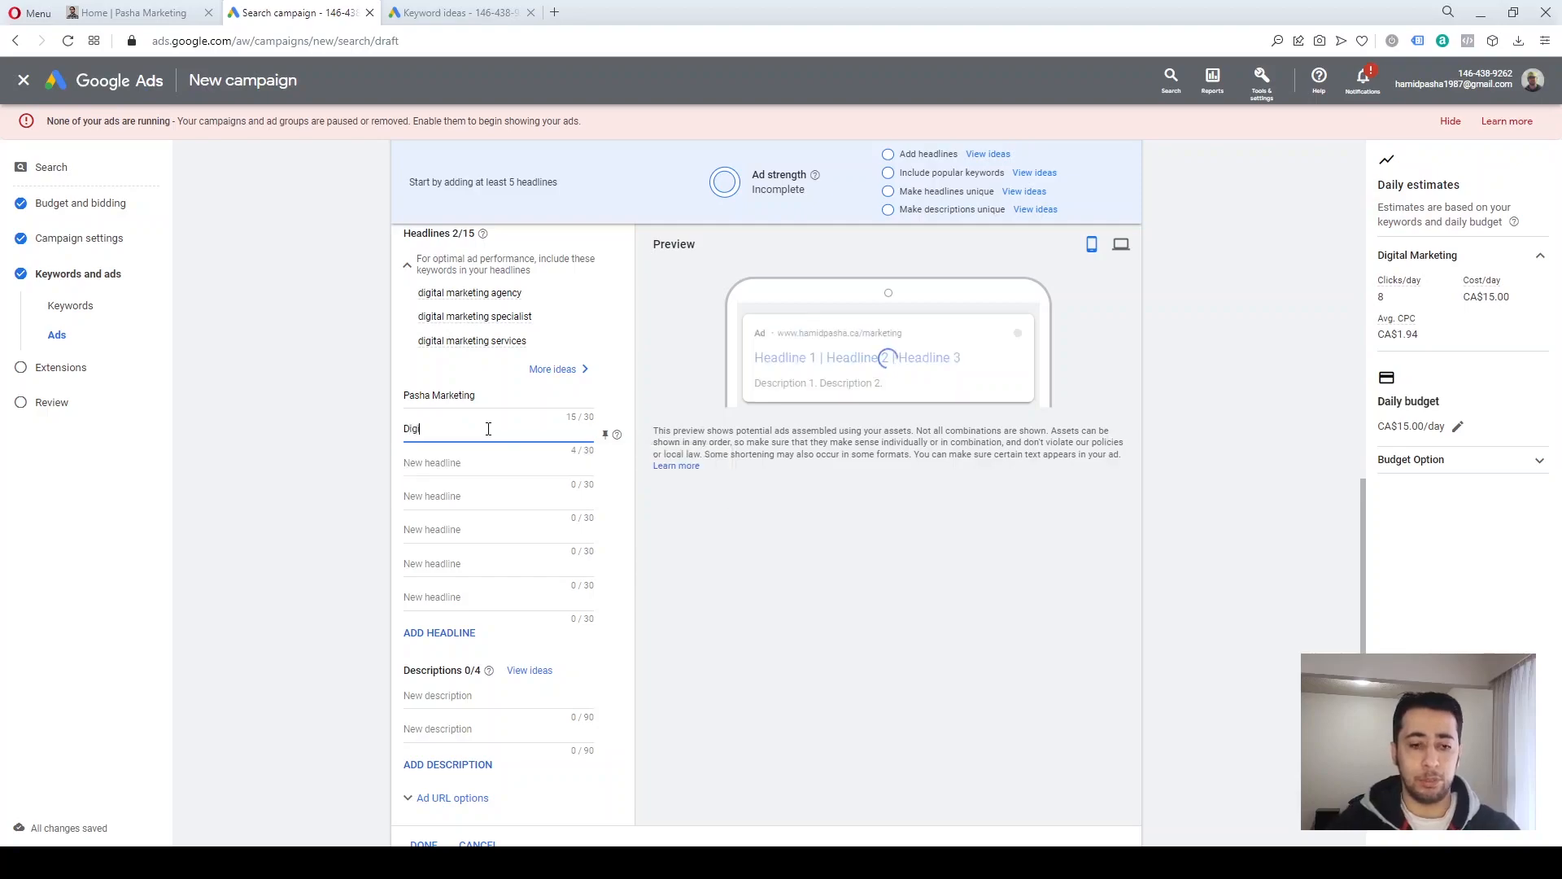
type("tLl MArketin")
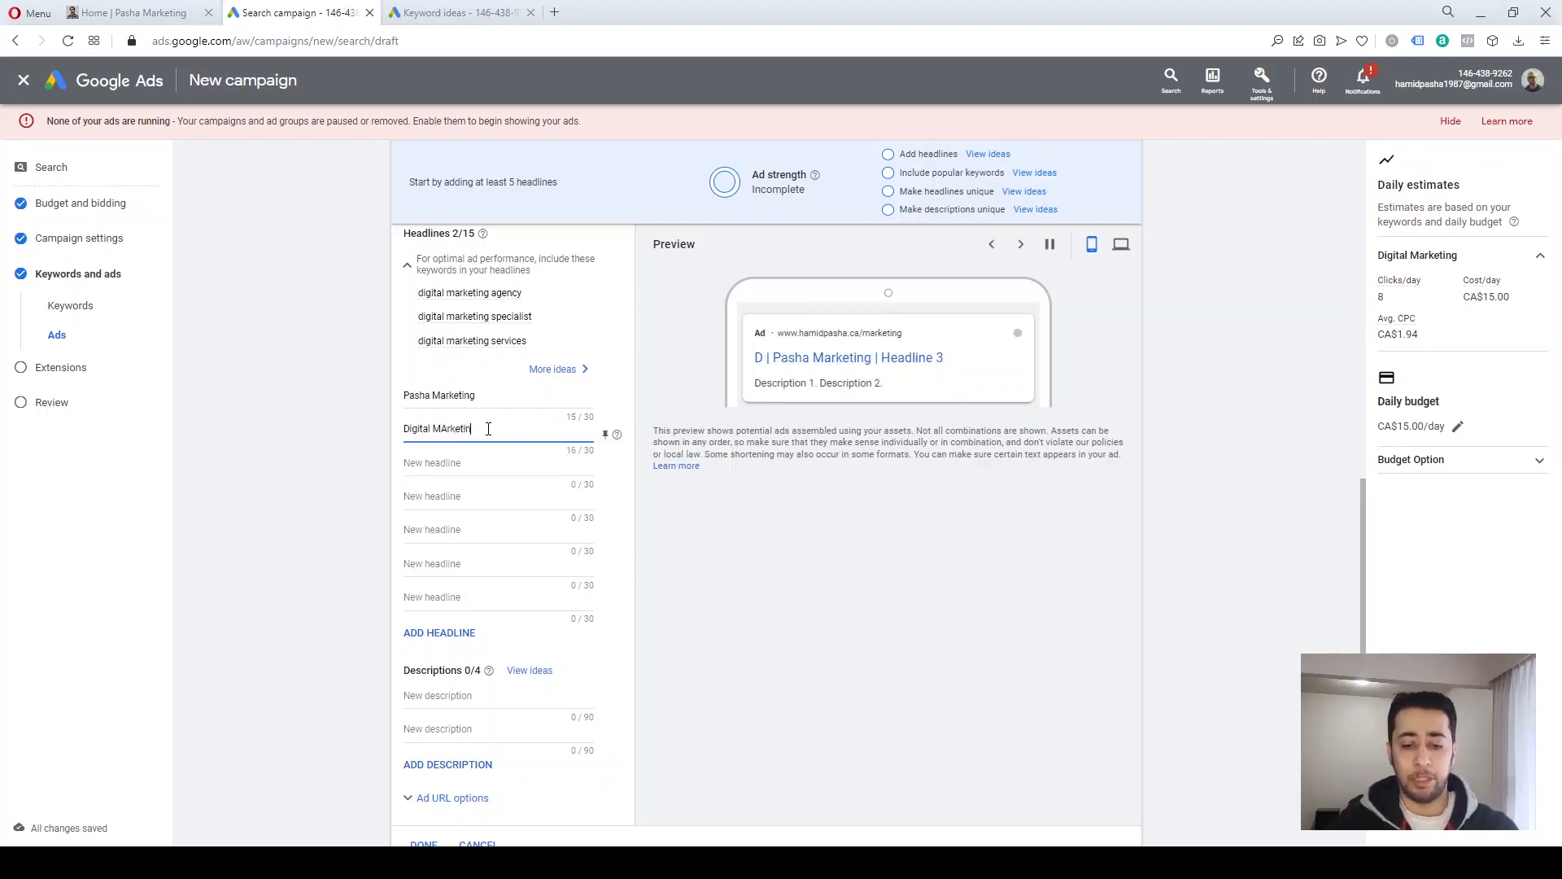
type("g Agency")
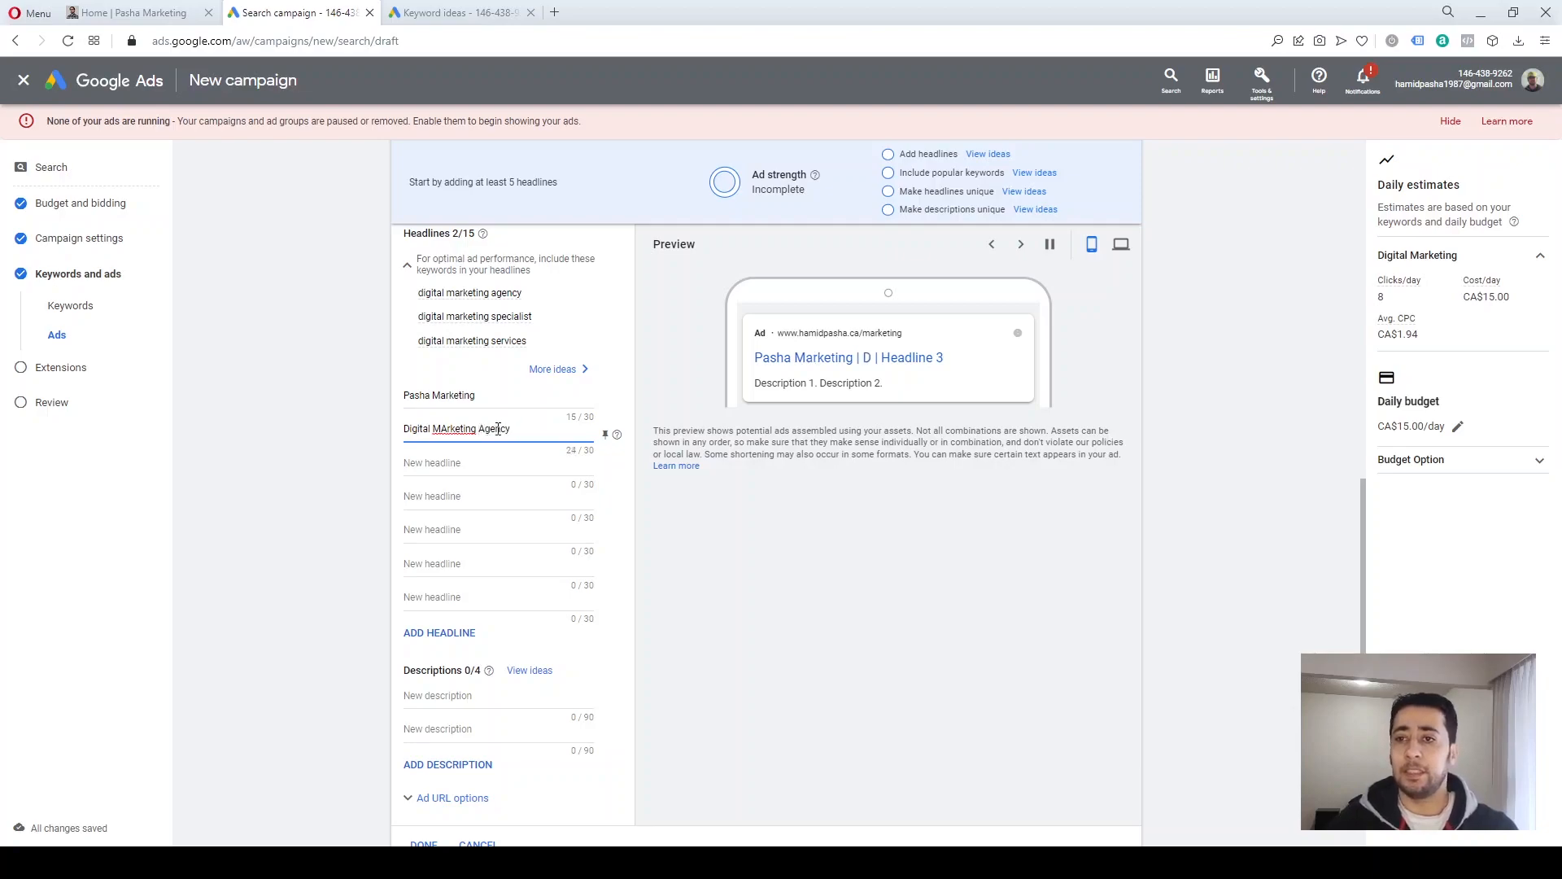
left_click_drag(447, 429, 441, 428)
type("a")
left_click(467, 461)
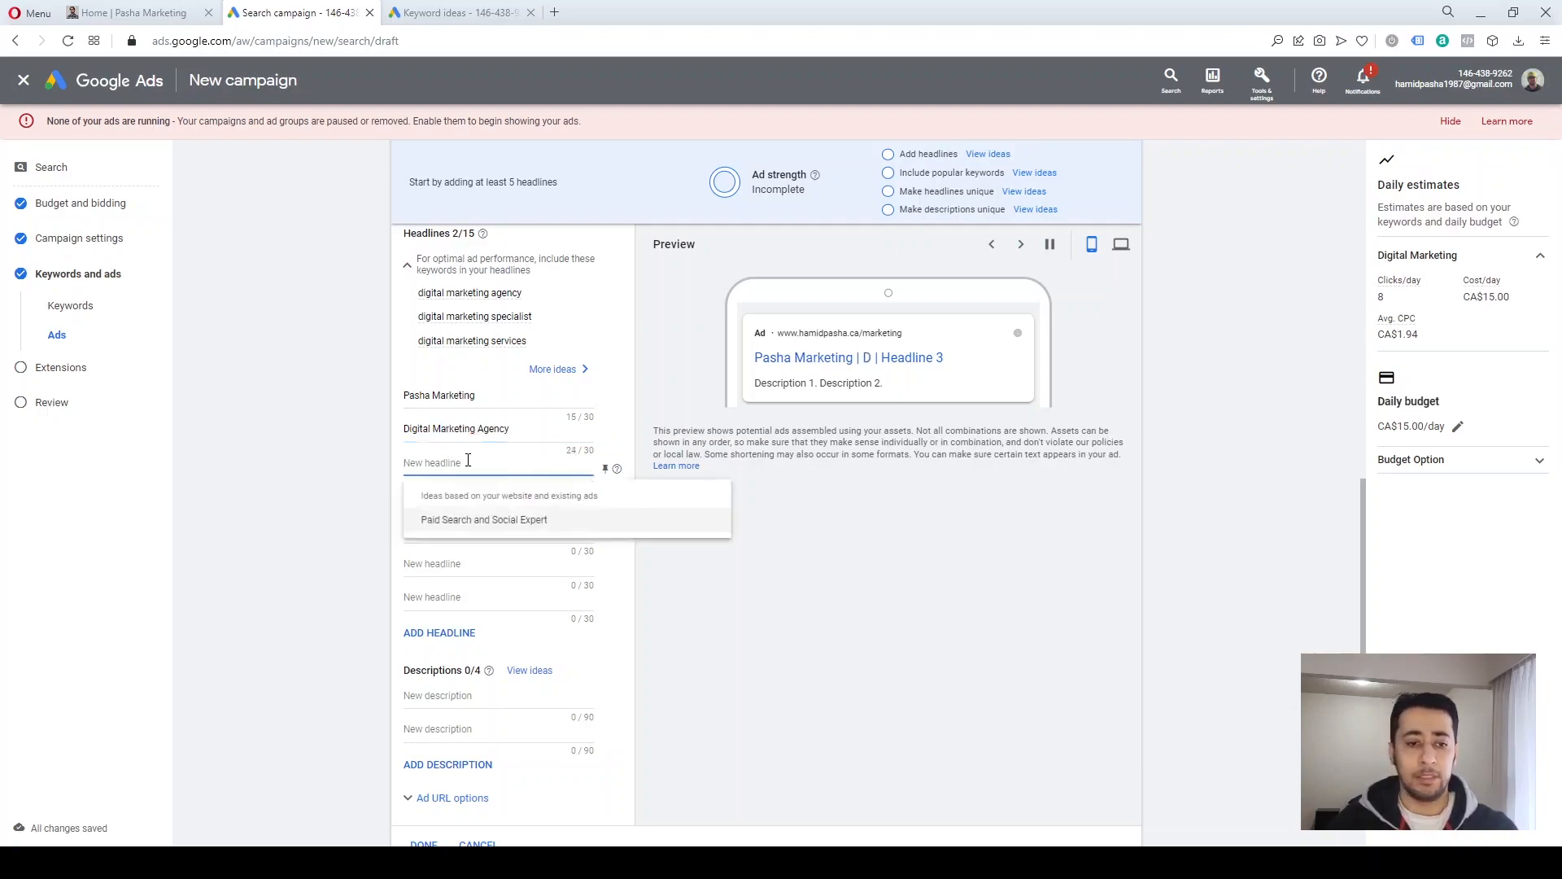
- Enter Digital Marketing Services as the ad's third headline and Digital Marketing Company as the fourth, capitalizing only each word's first letter
type("Digital")
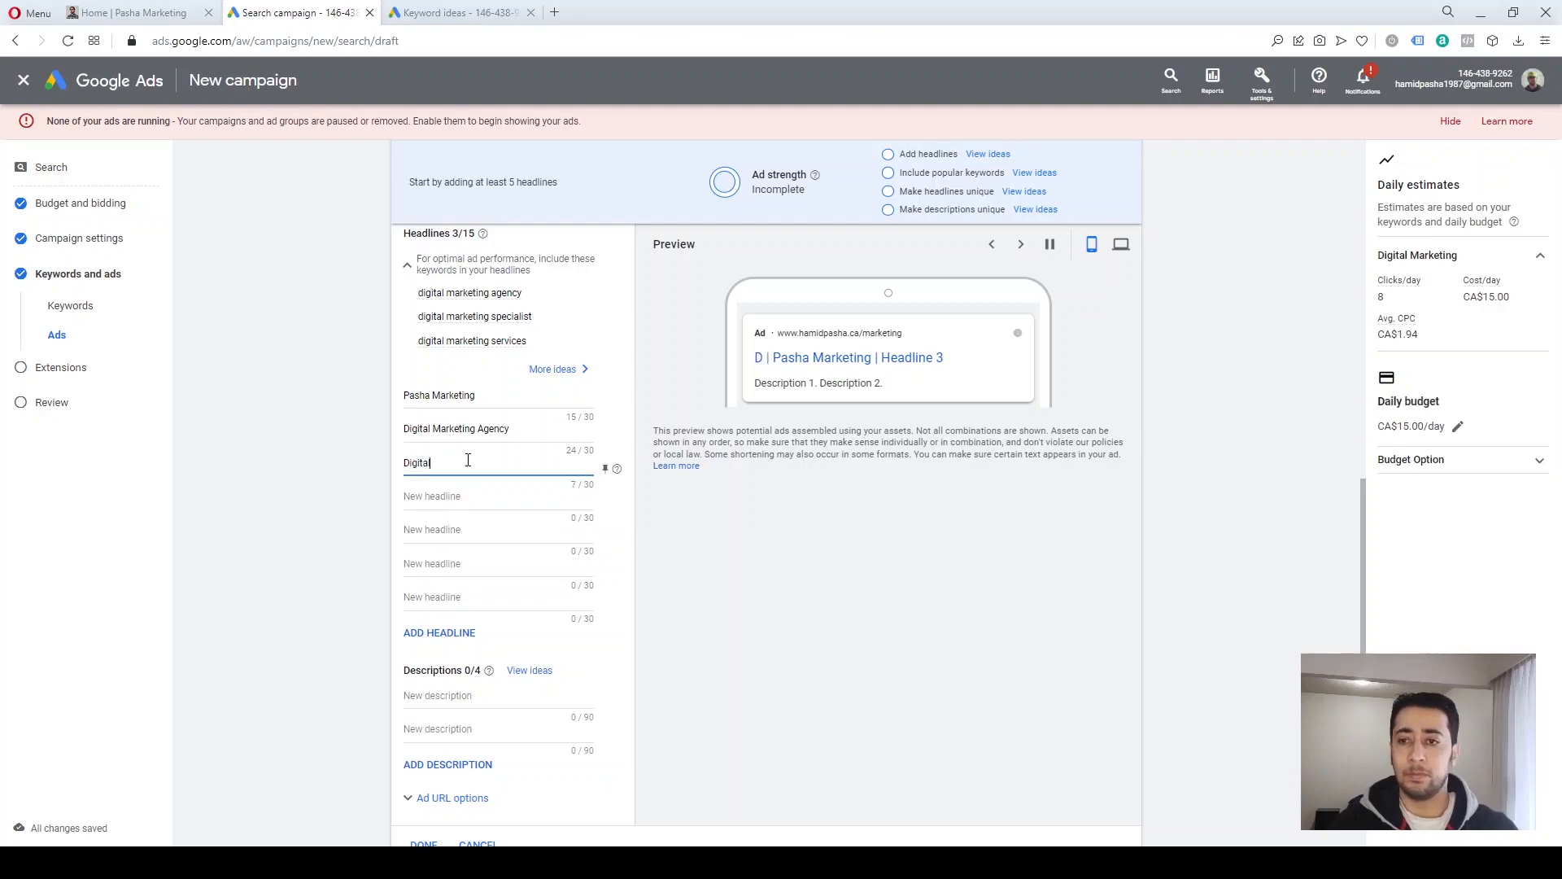
type(" Marketi")
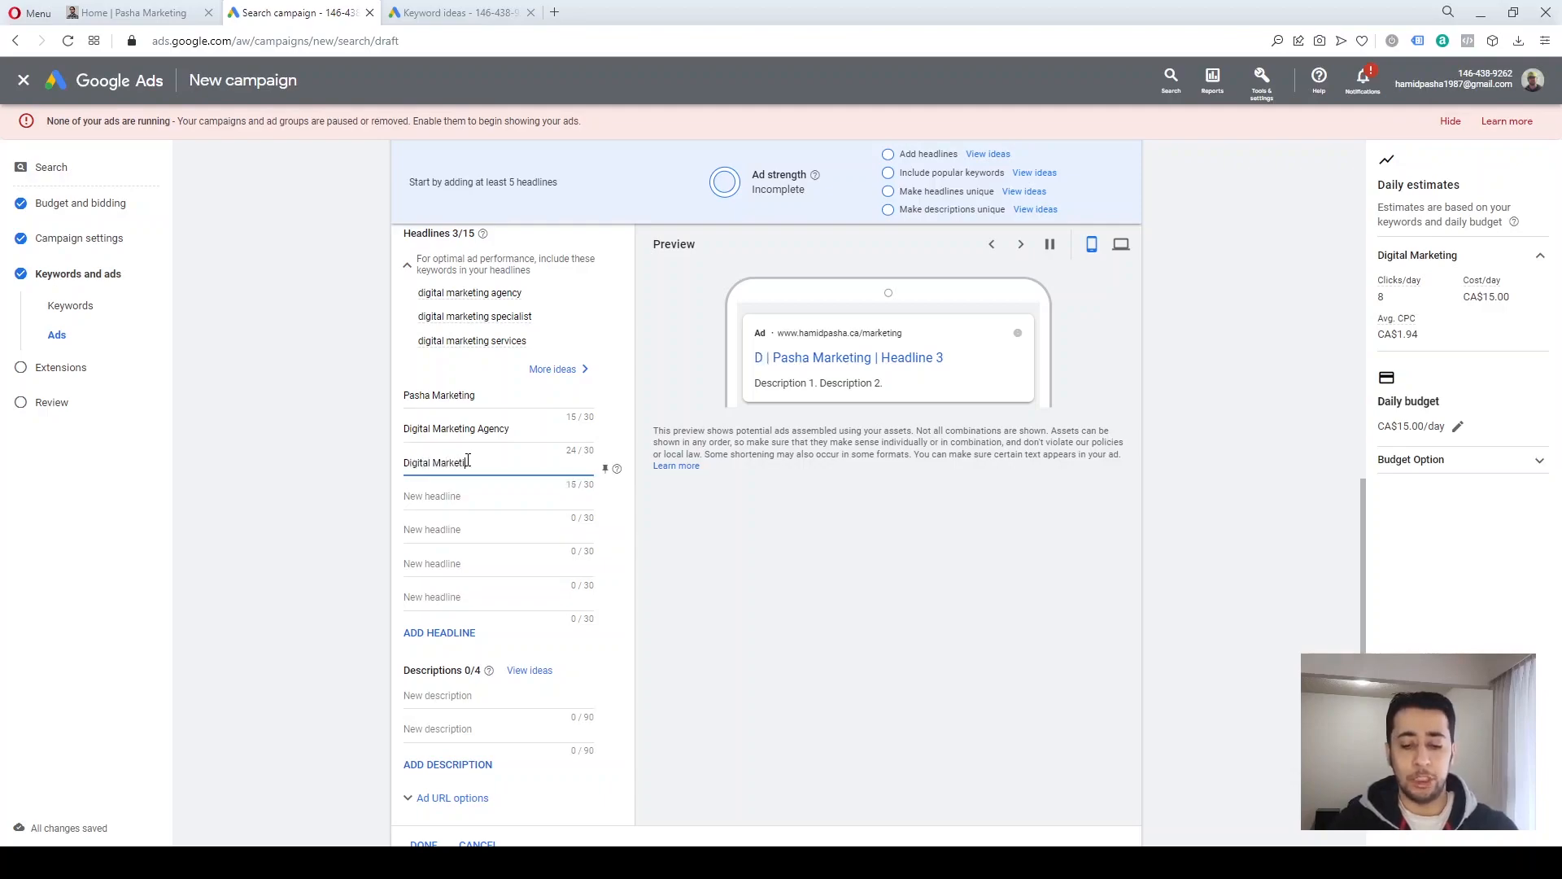
type("ng Services")
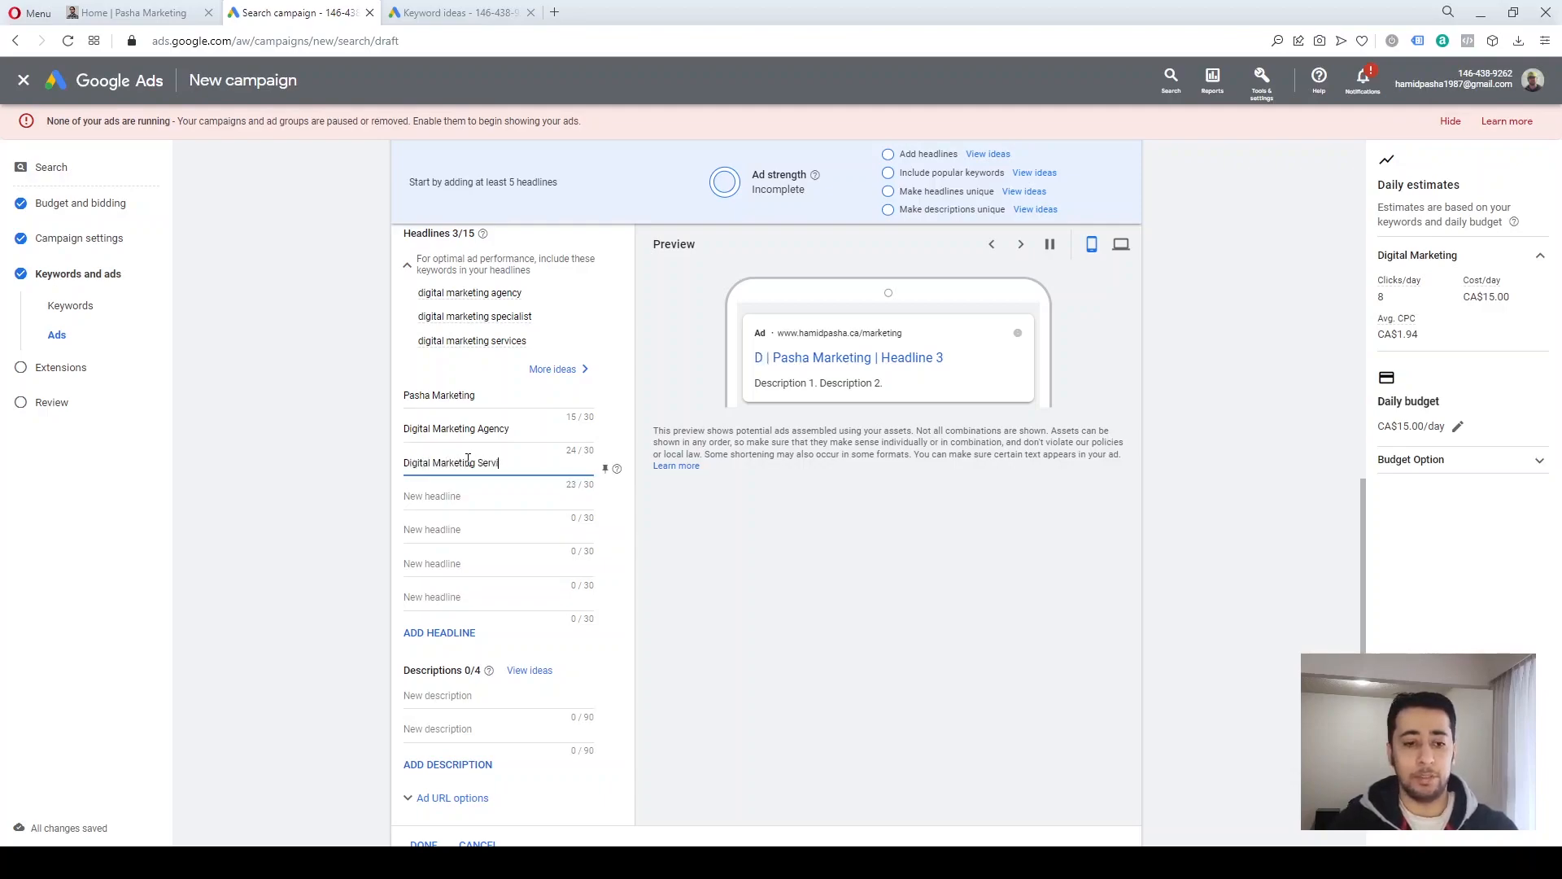
left_click(529, 493)
type("Digital MAr")
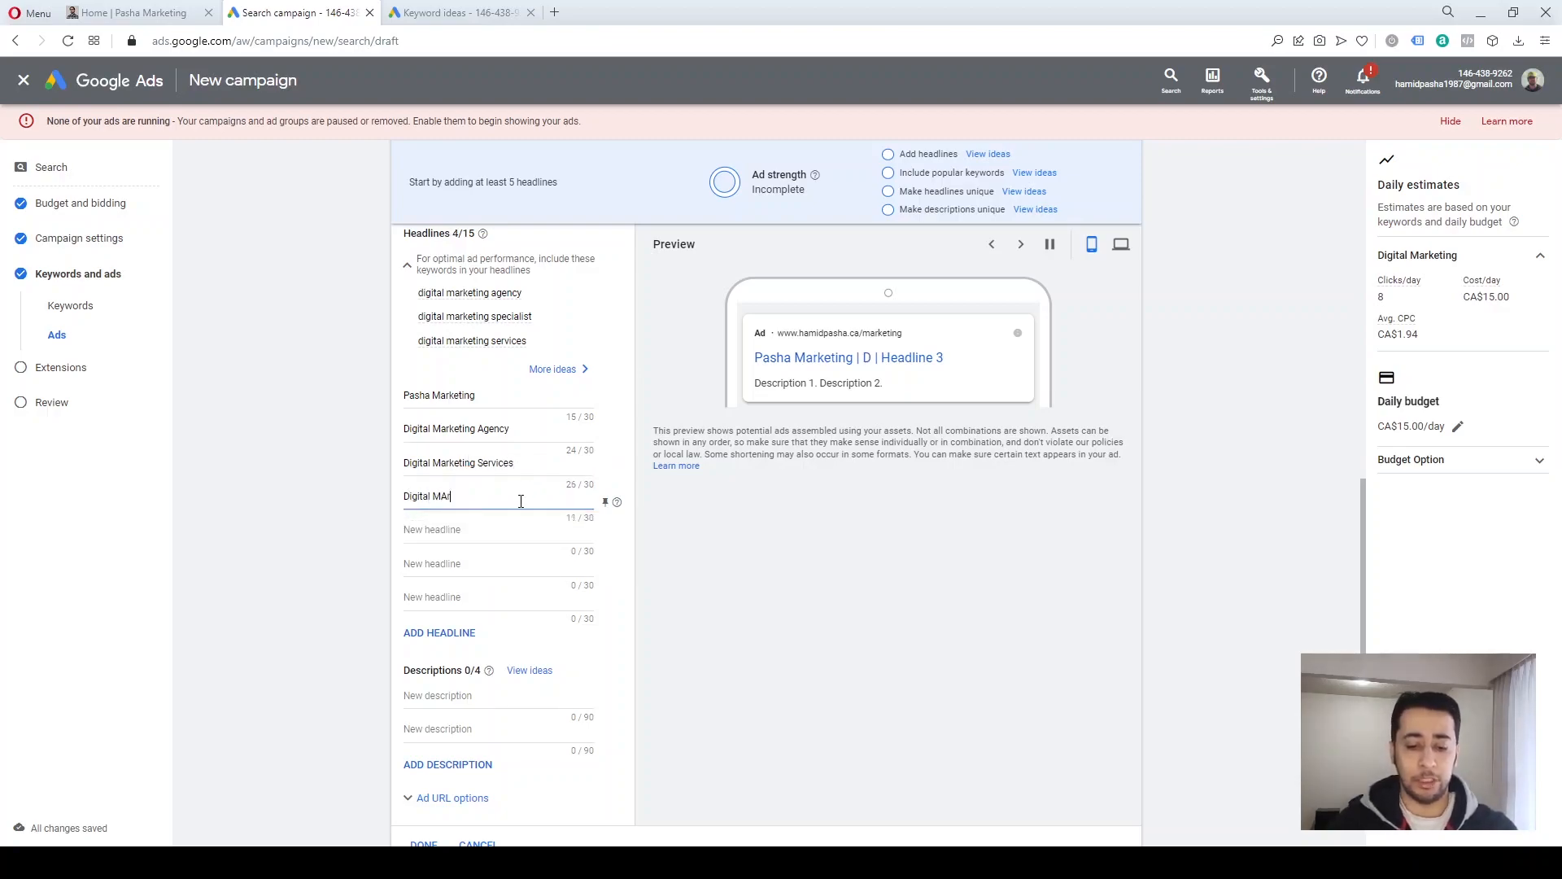
type("keting Company")
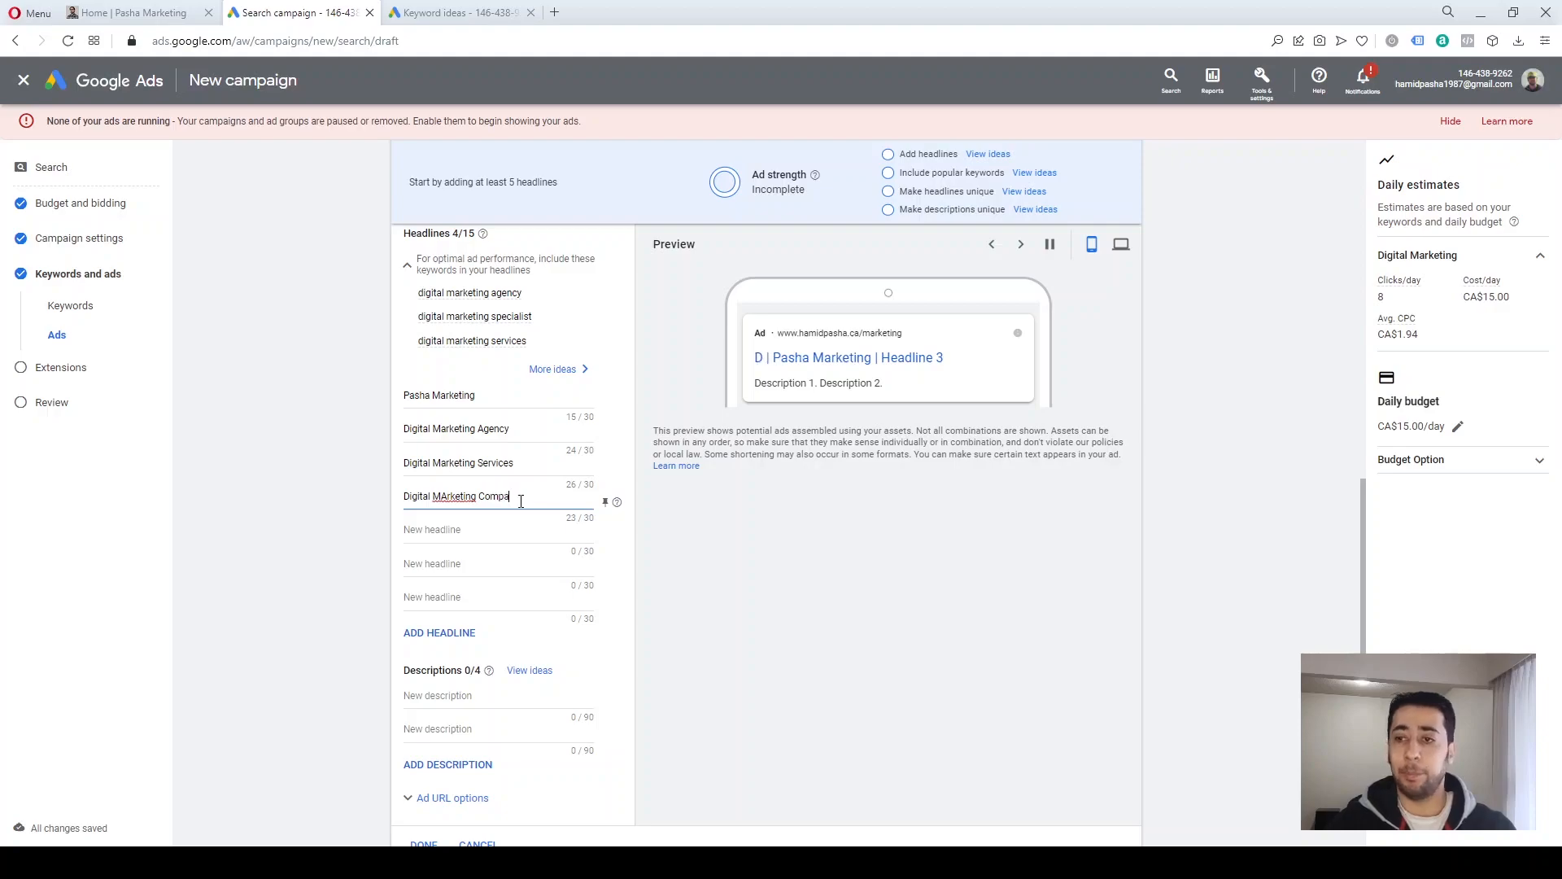
left_click(347, 511)
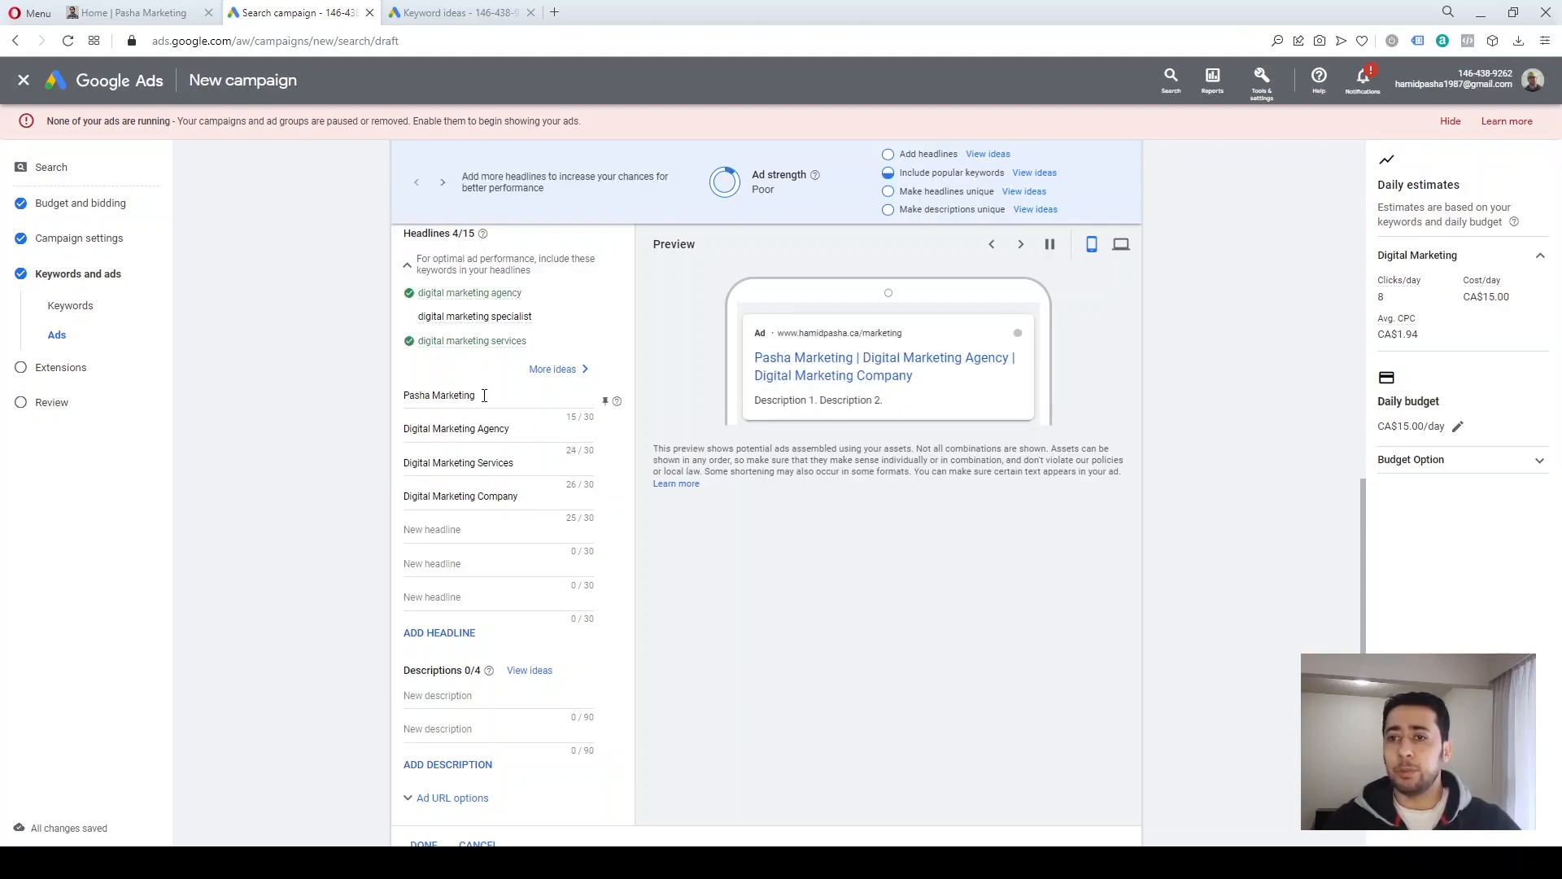
- Pin the Pasha Marketing headline so that it shows only in position 1
left_click_drag(476, 396, 408, 395)
left_click(413, 396)
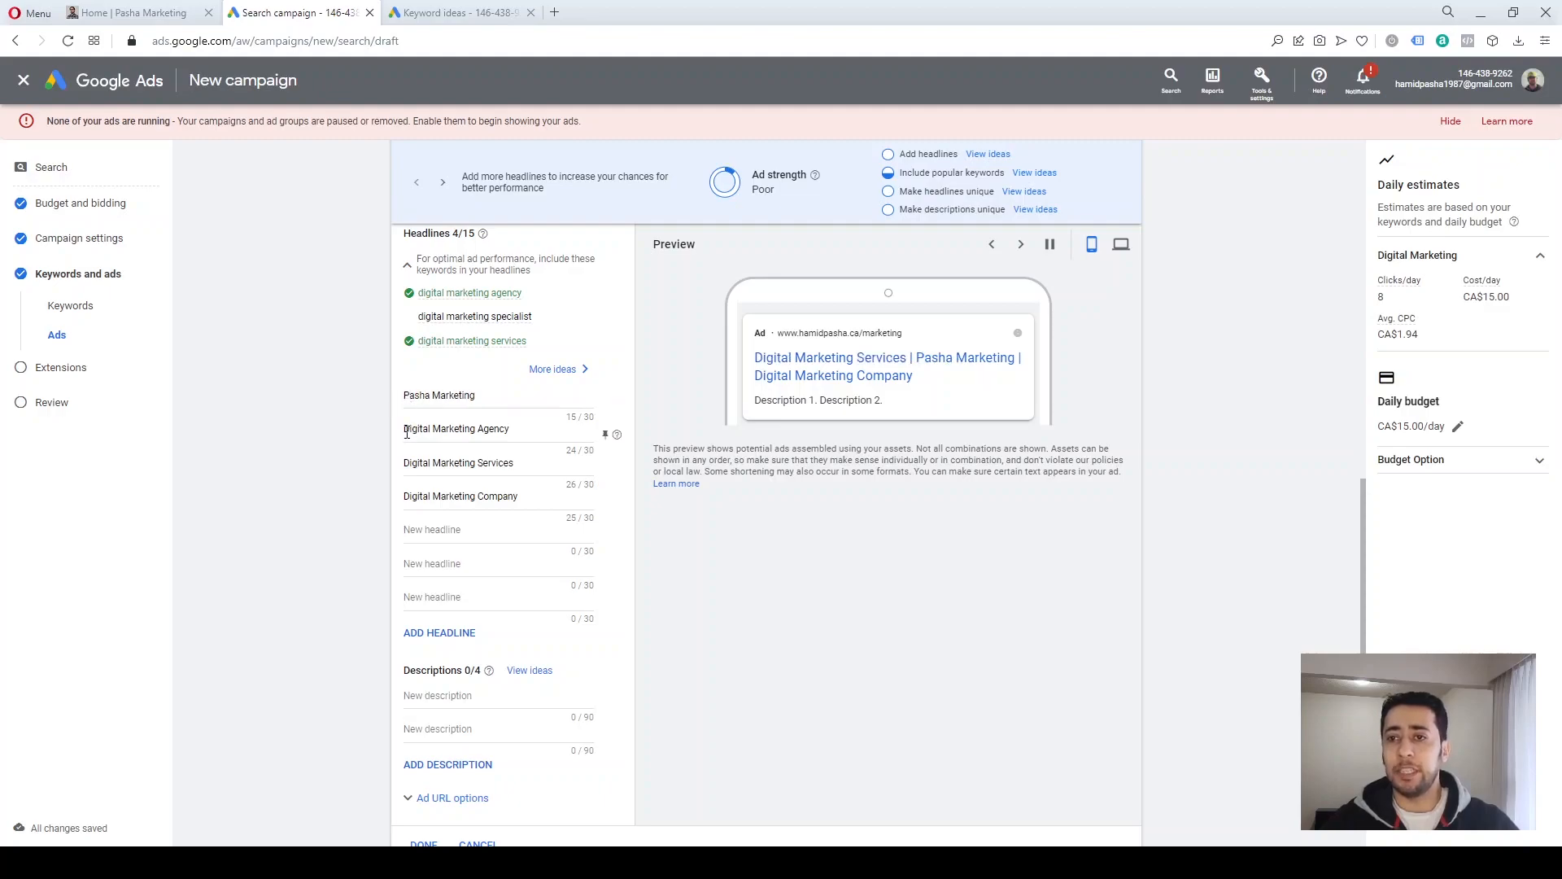
left_click_drag(755, 360, 905, 358)
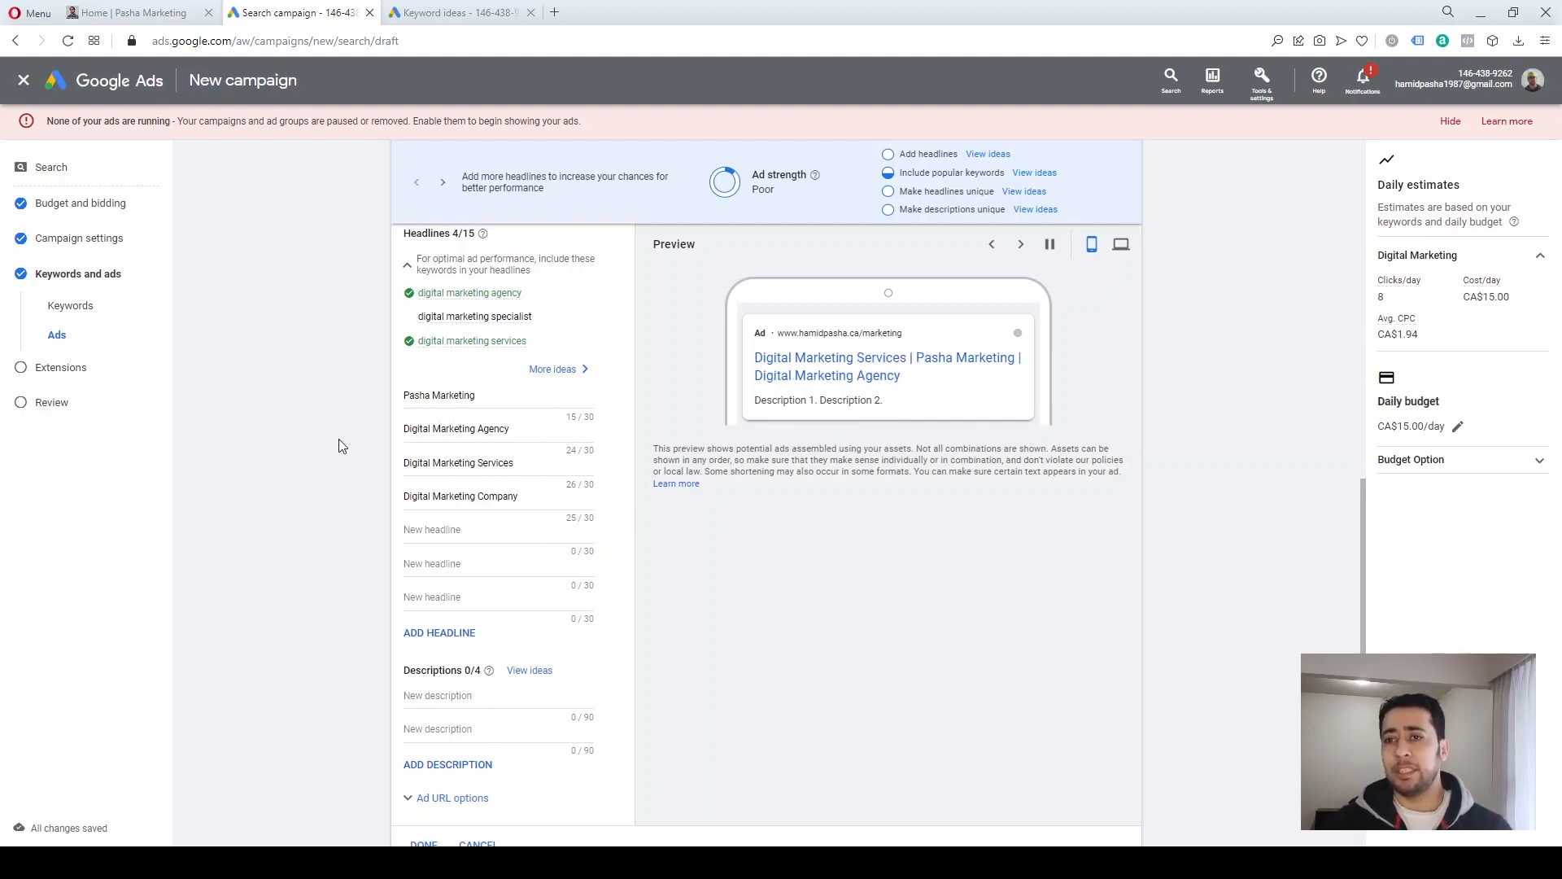
scroll(341, 443, "up", 1)
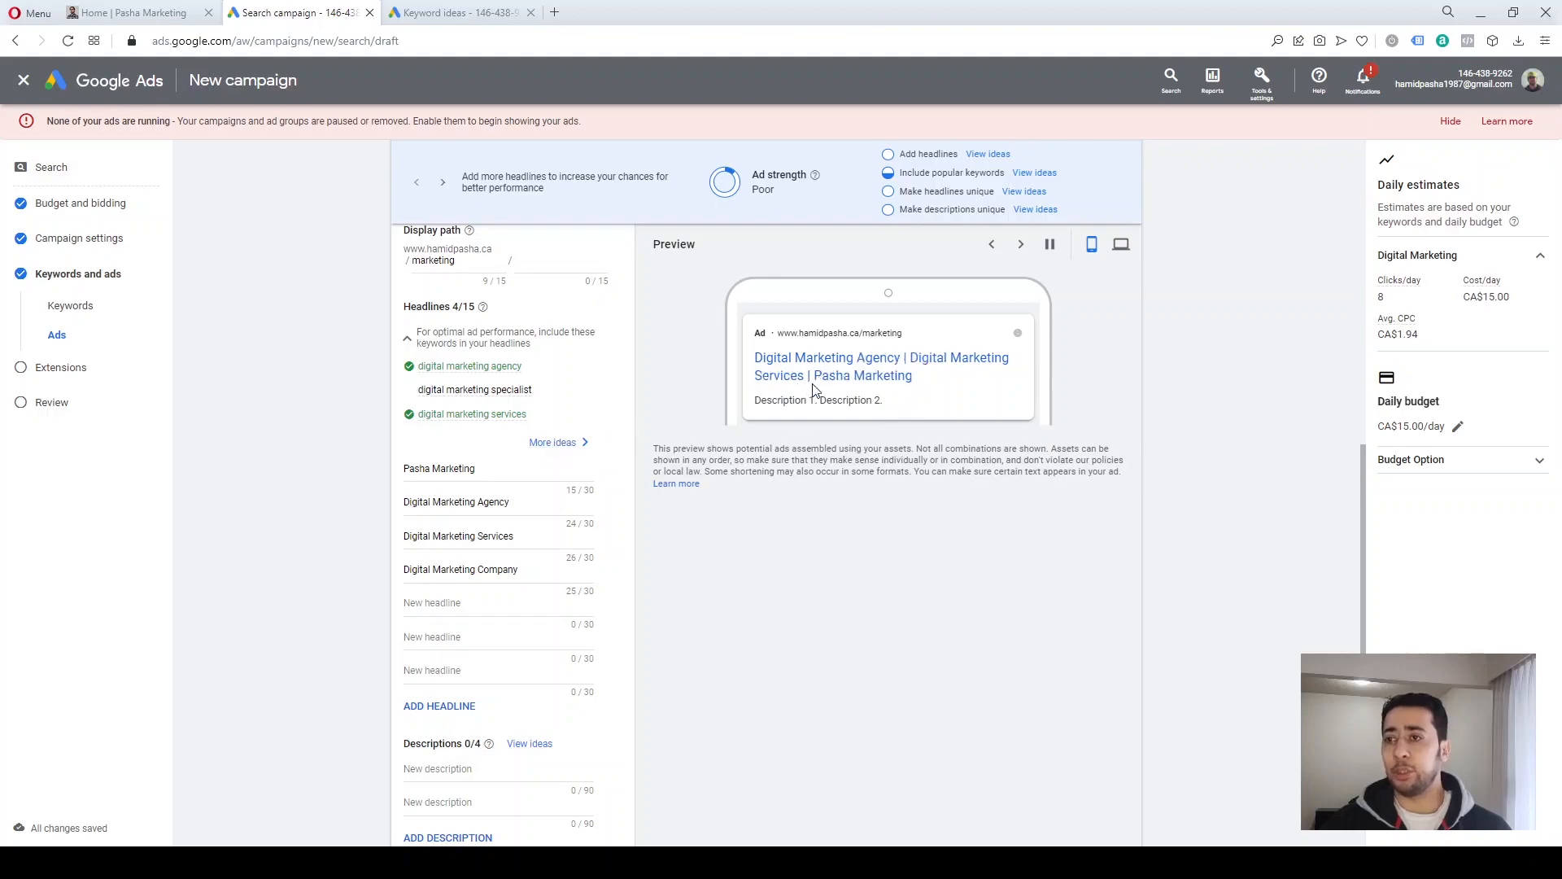
mouse_move(606, 477)
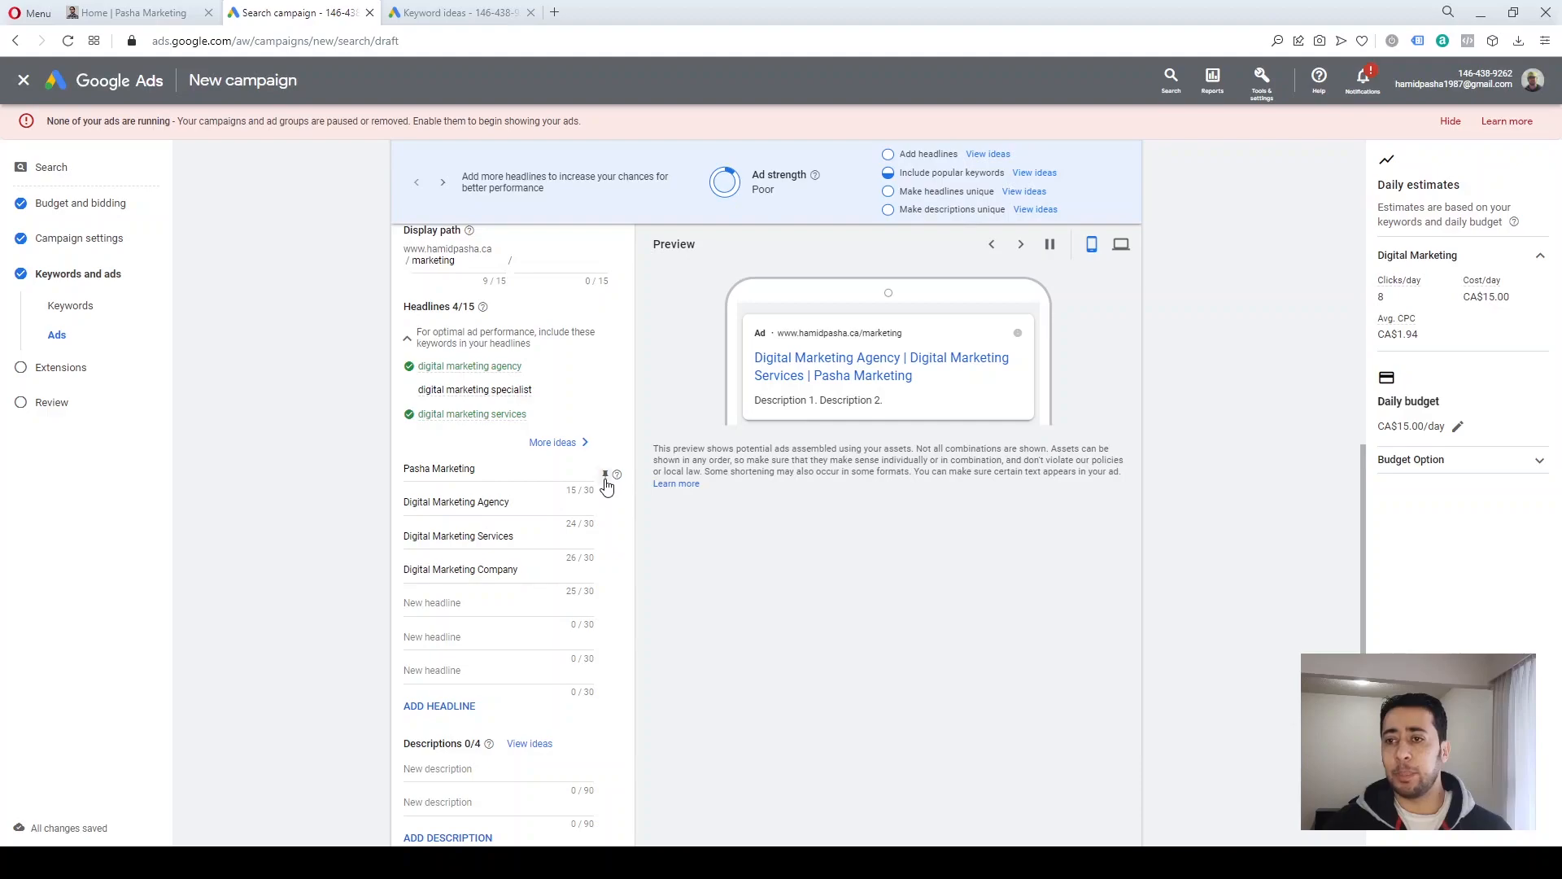
left_click(606, 480)
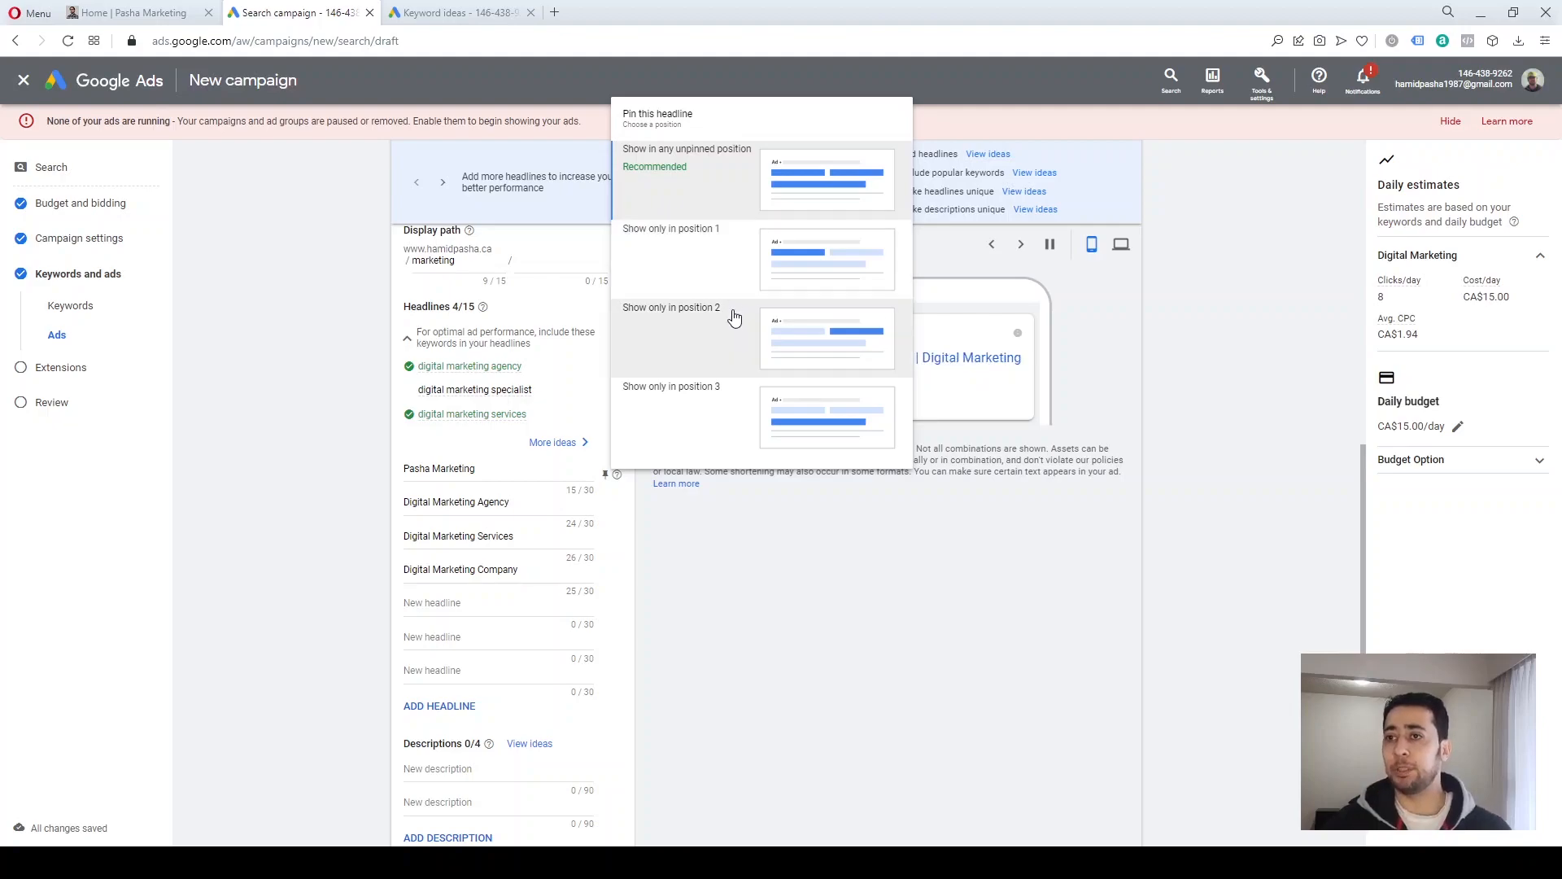
left_click(746, 260)
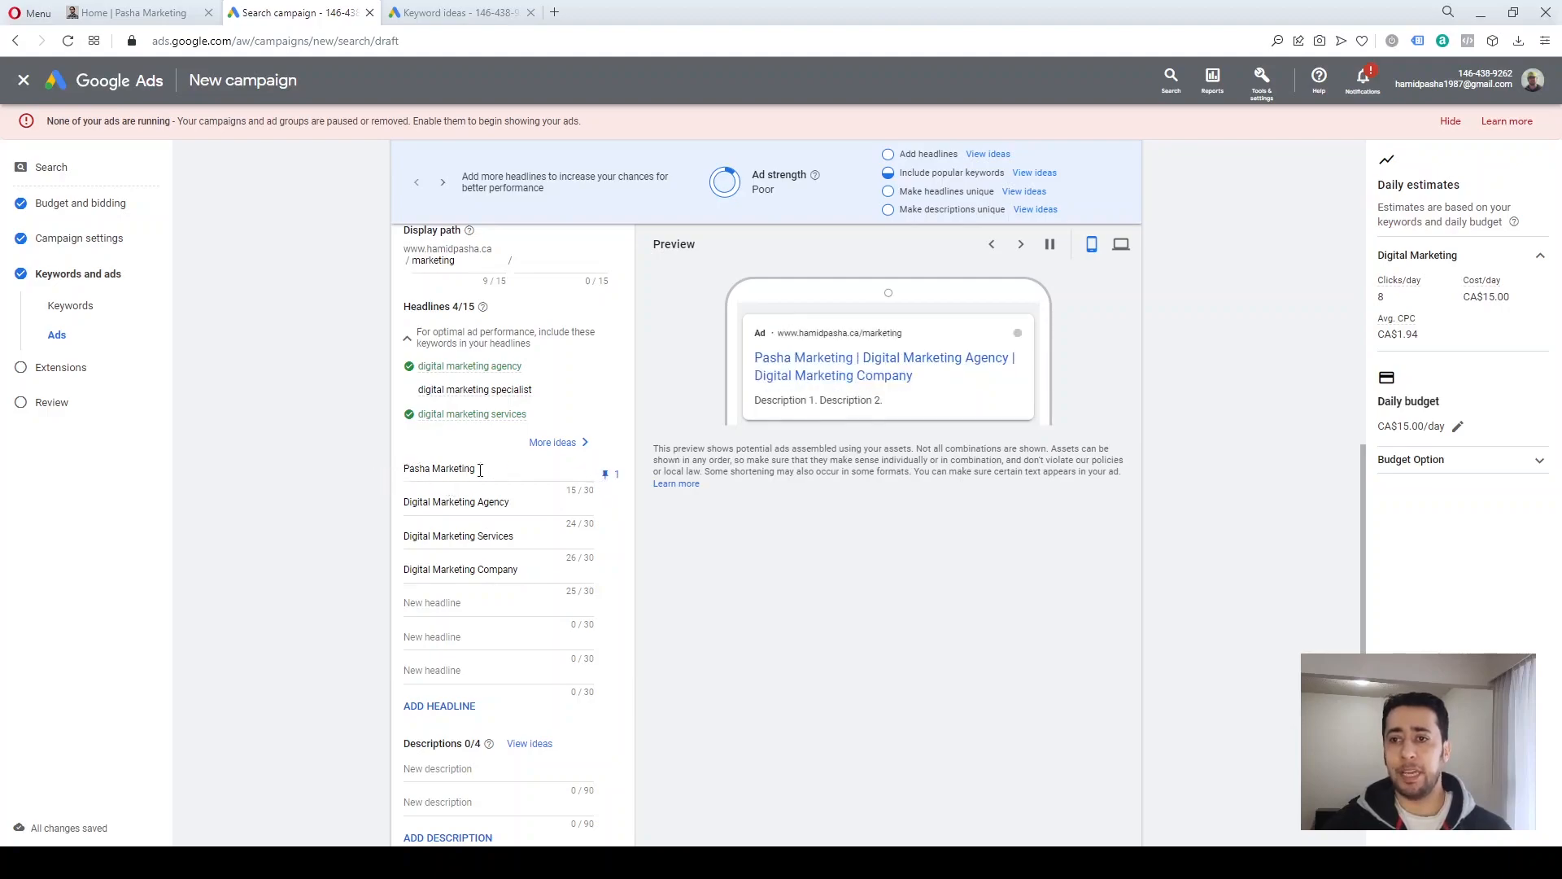
- Examine in the ad preview how the pinned headline and the unpinned headlines are arranged
left_click_drag(754, 359, 862, 367)
left_click(902, 531)
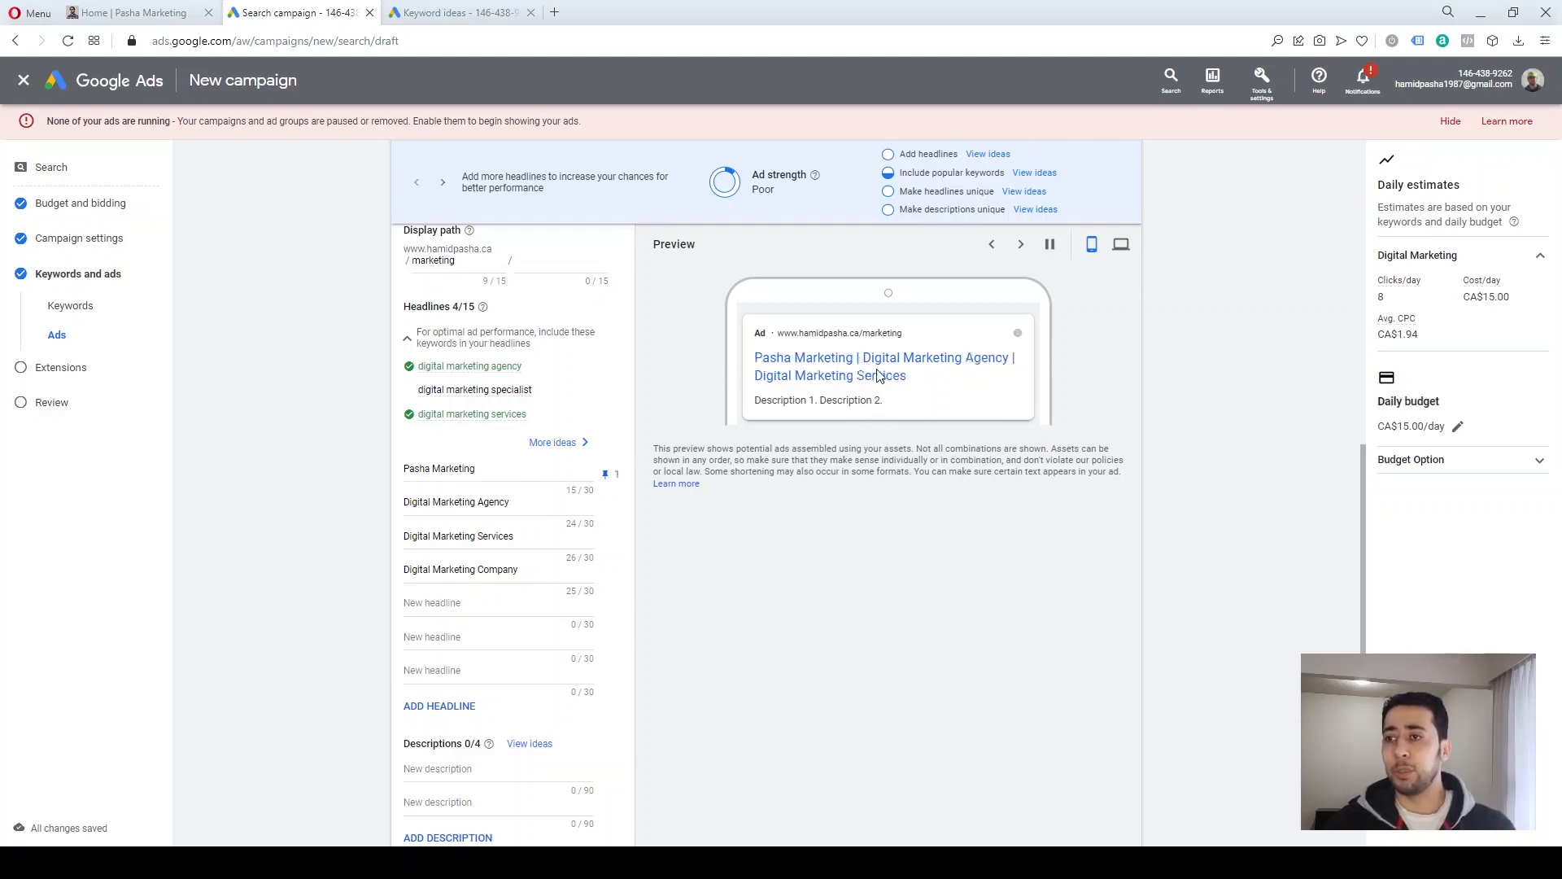
left_click_drag(868, 359, 1010, 357)
left_click_drag(909, 377, 859, 363)
left_click(854, 534)
scroll(820, 522, "up", 1)
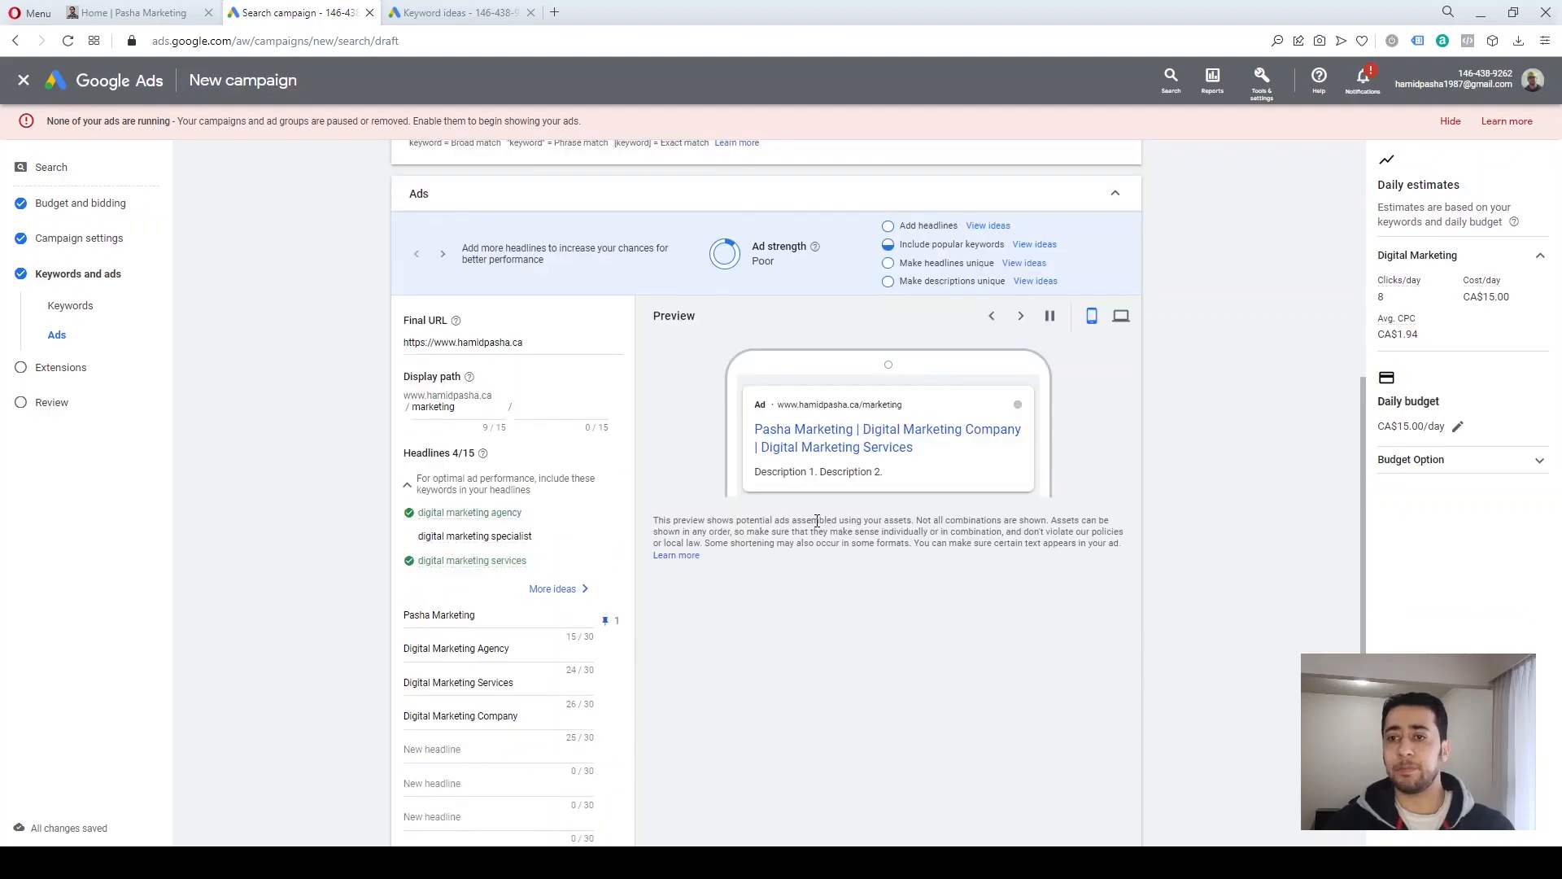
- Add two more description fields to the ad so that four descriptions can be entered
scroll(820, 522, "down", 2)
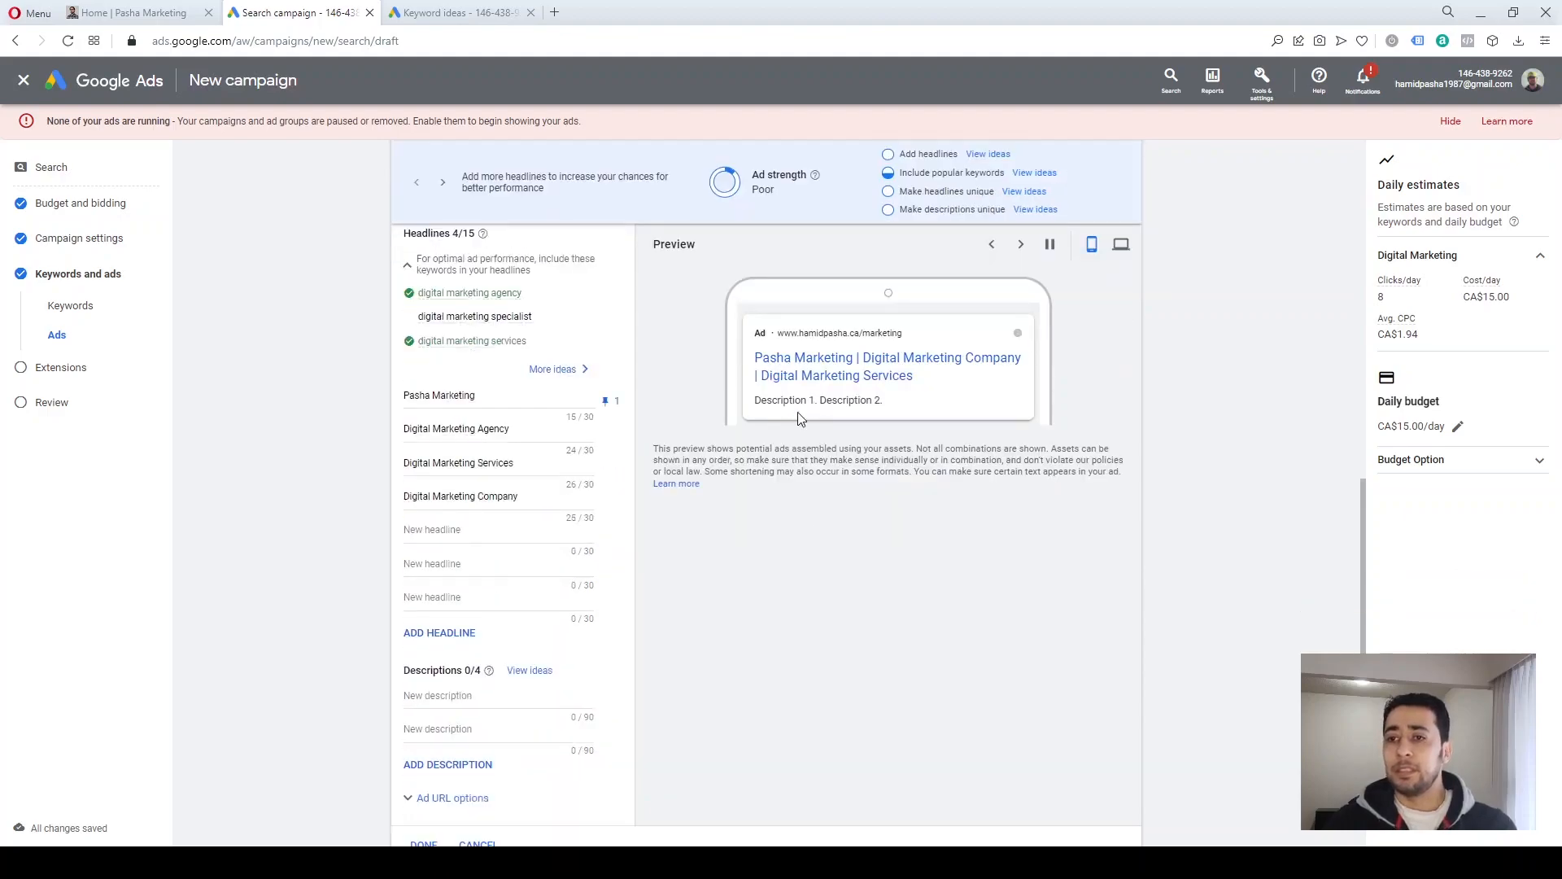
scroll(627, 565, "down", 1)
left_click(431, 676)
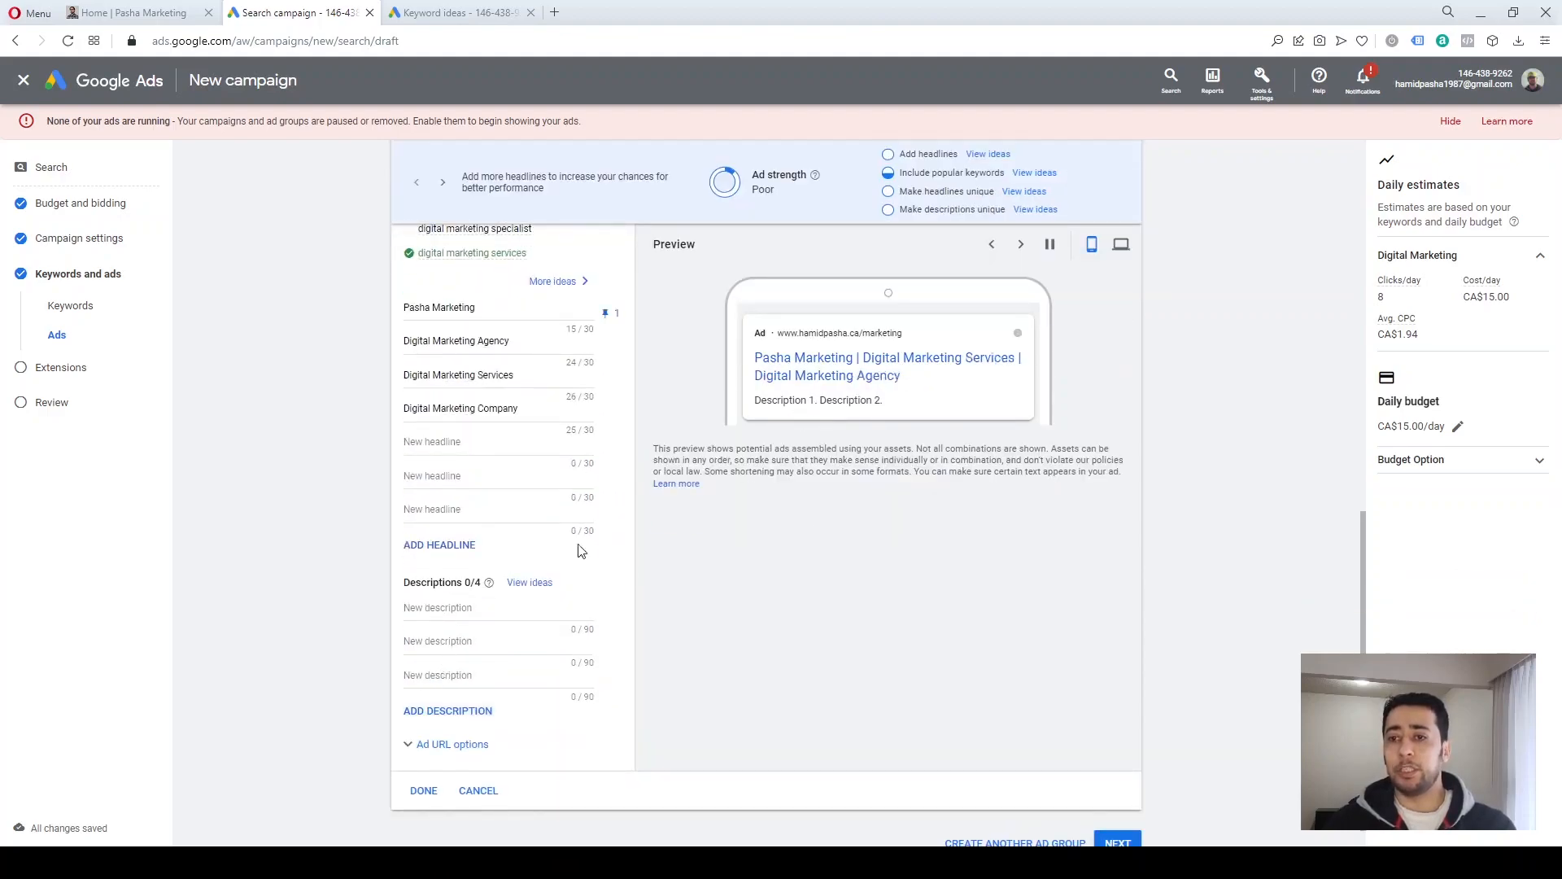
left_click(447, 710)
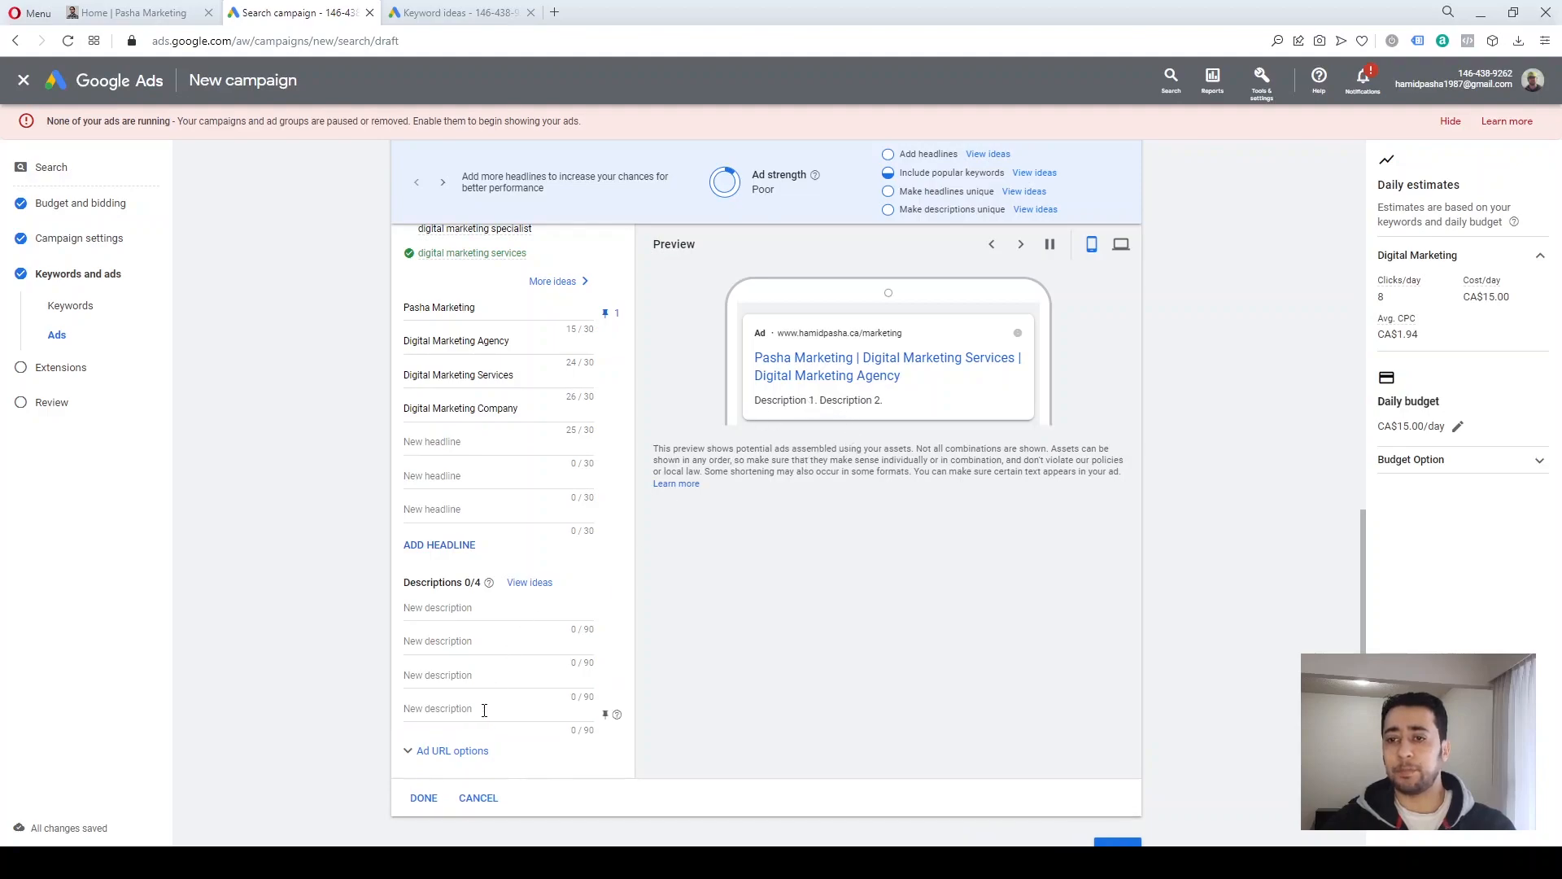
- Enter "Increase Your Online Presence Using Our Full Service Marketing!" as the ad's first description
left_click(475, 609)
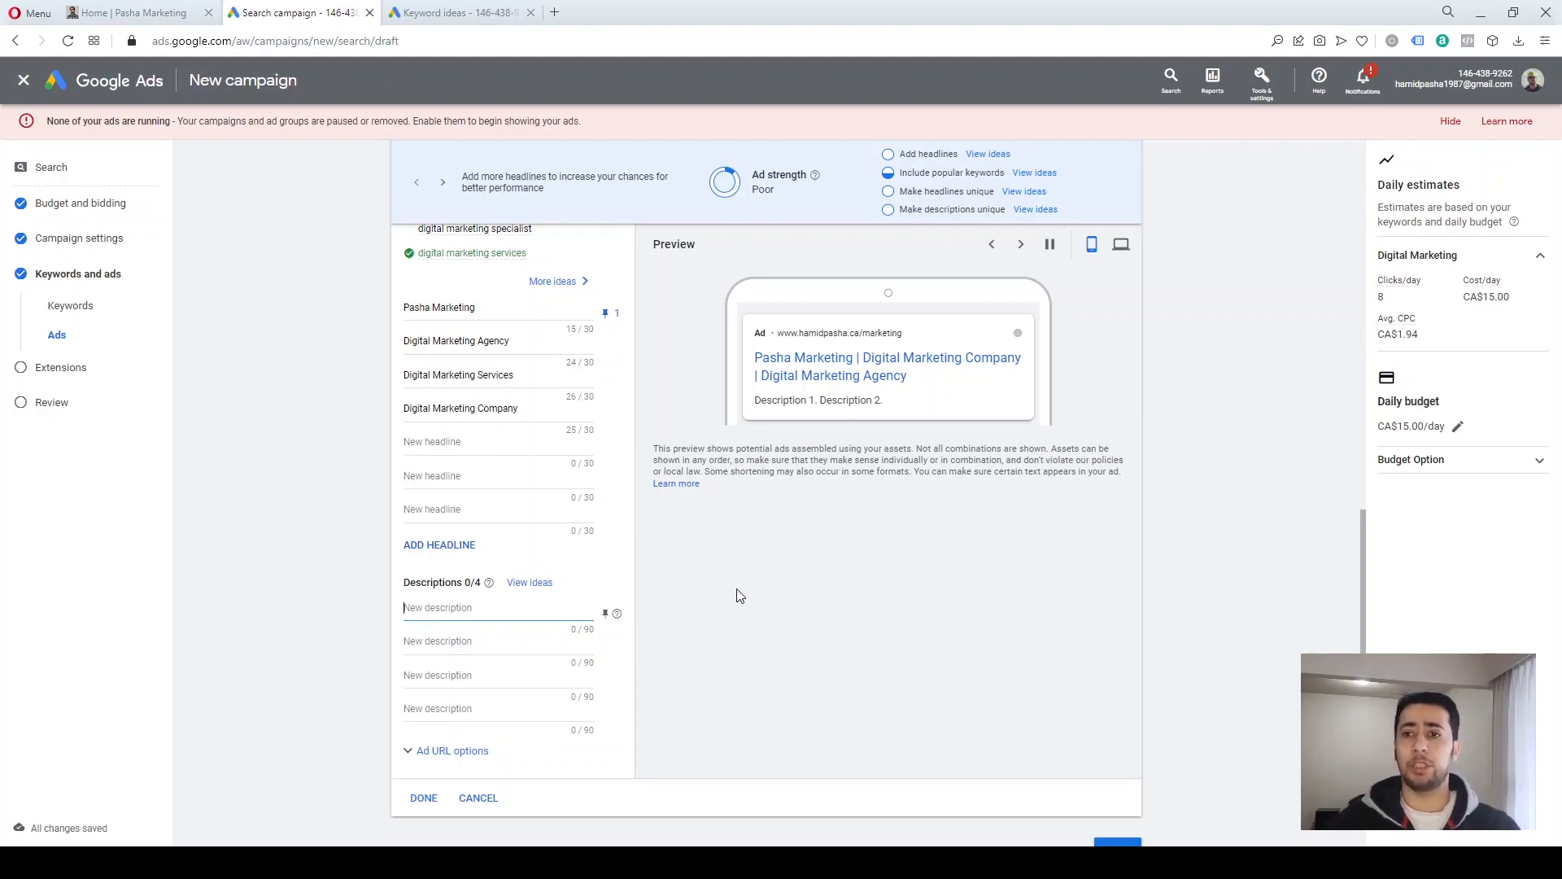
type("Increase You")
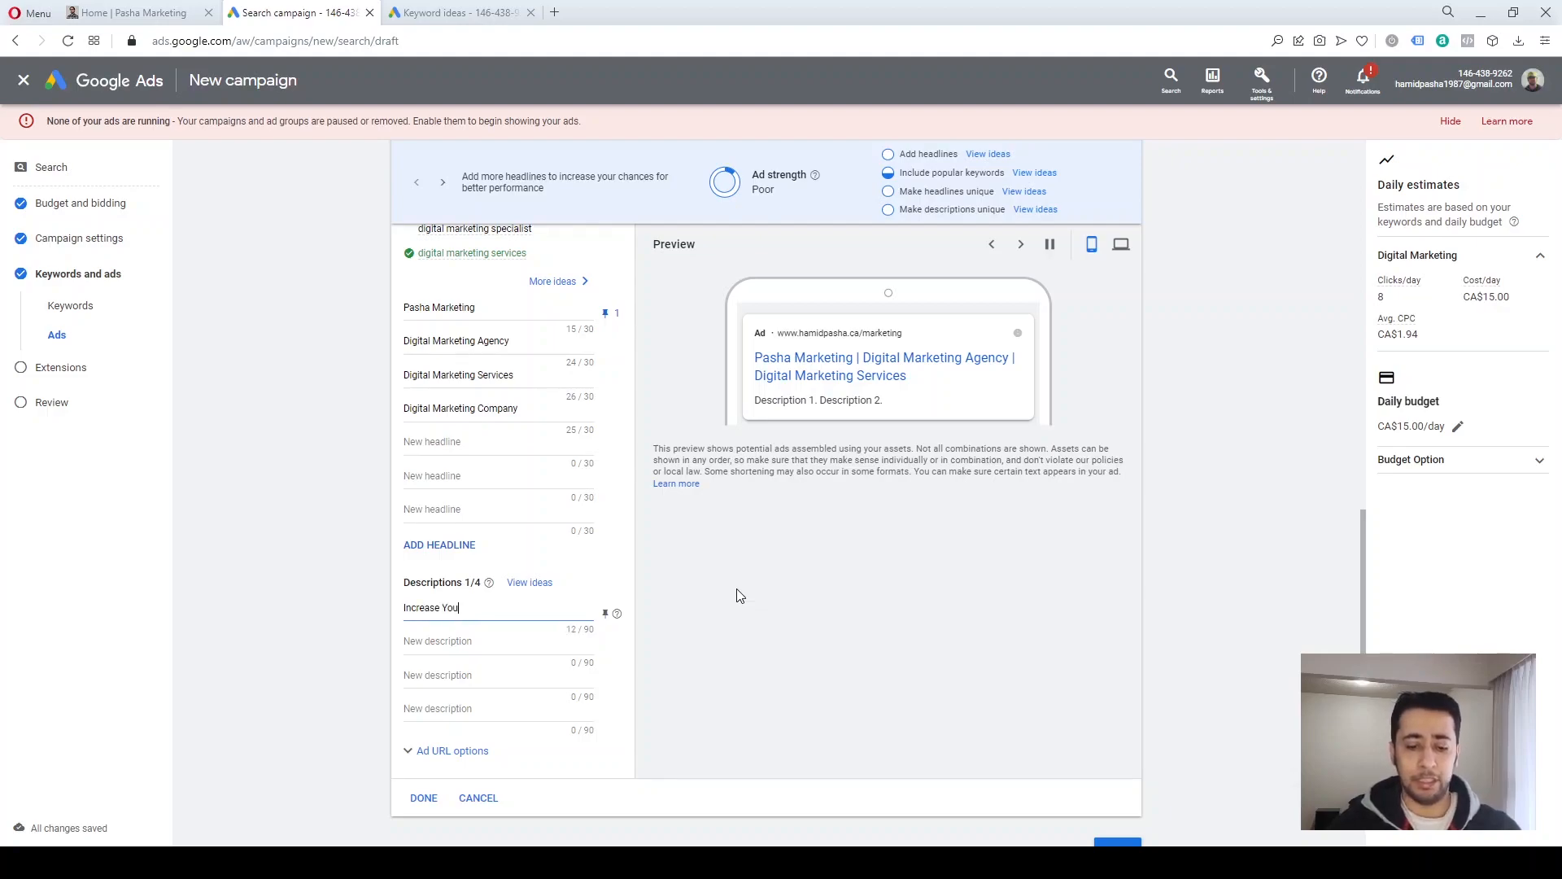
type("r Online Pr")
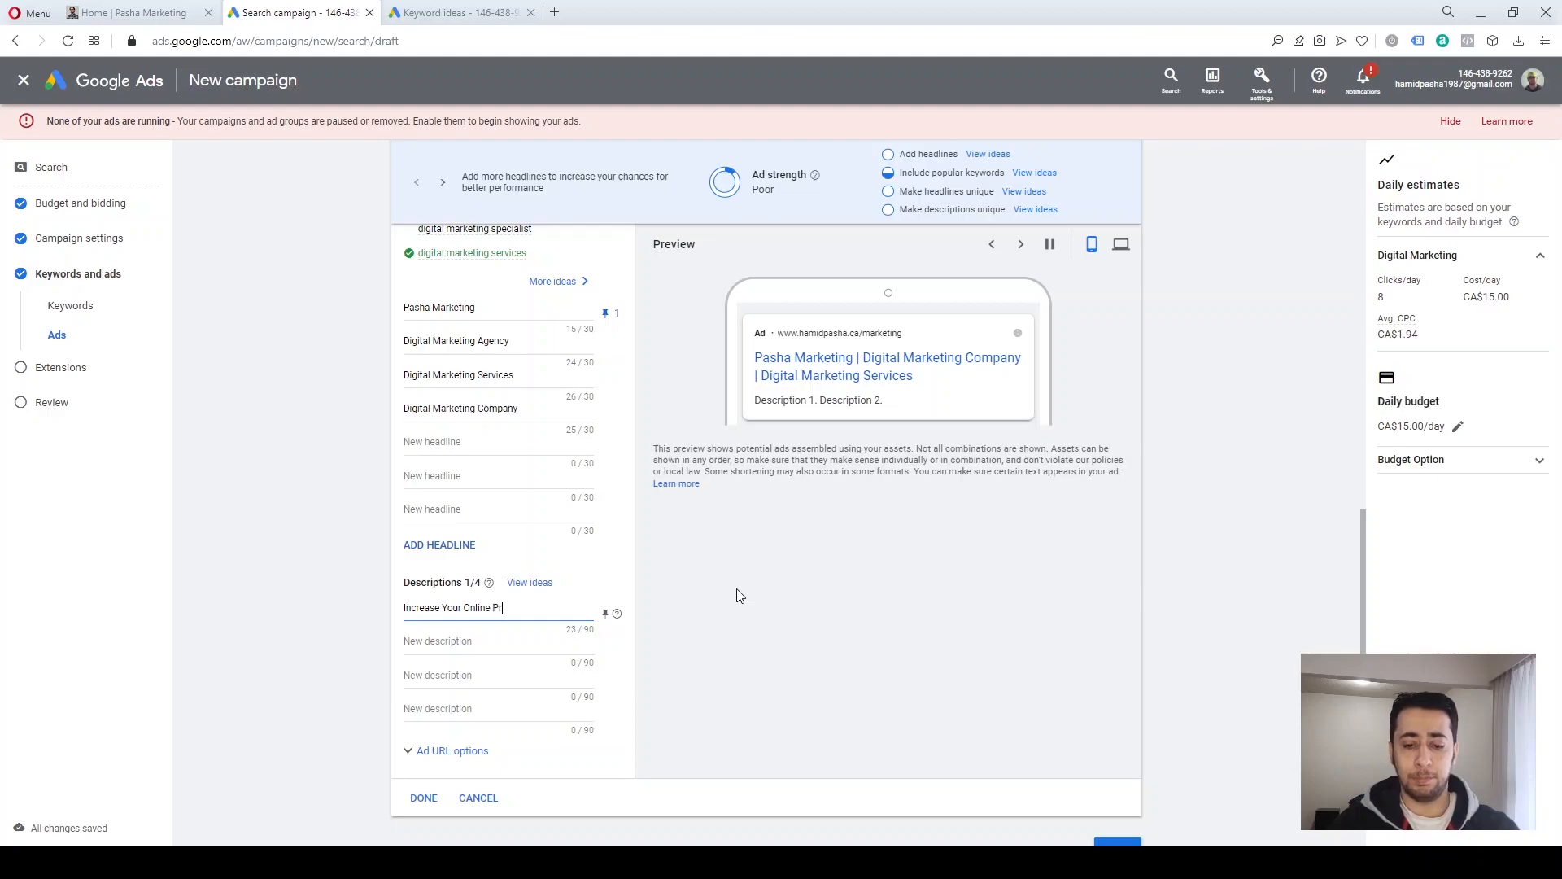
type("esence Using Ou")
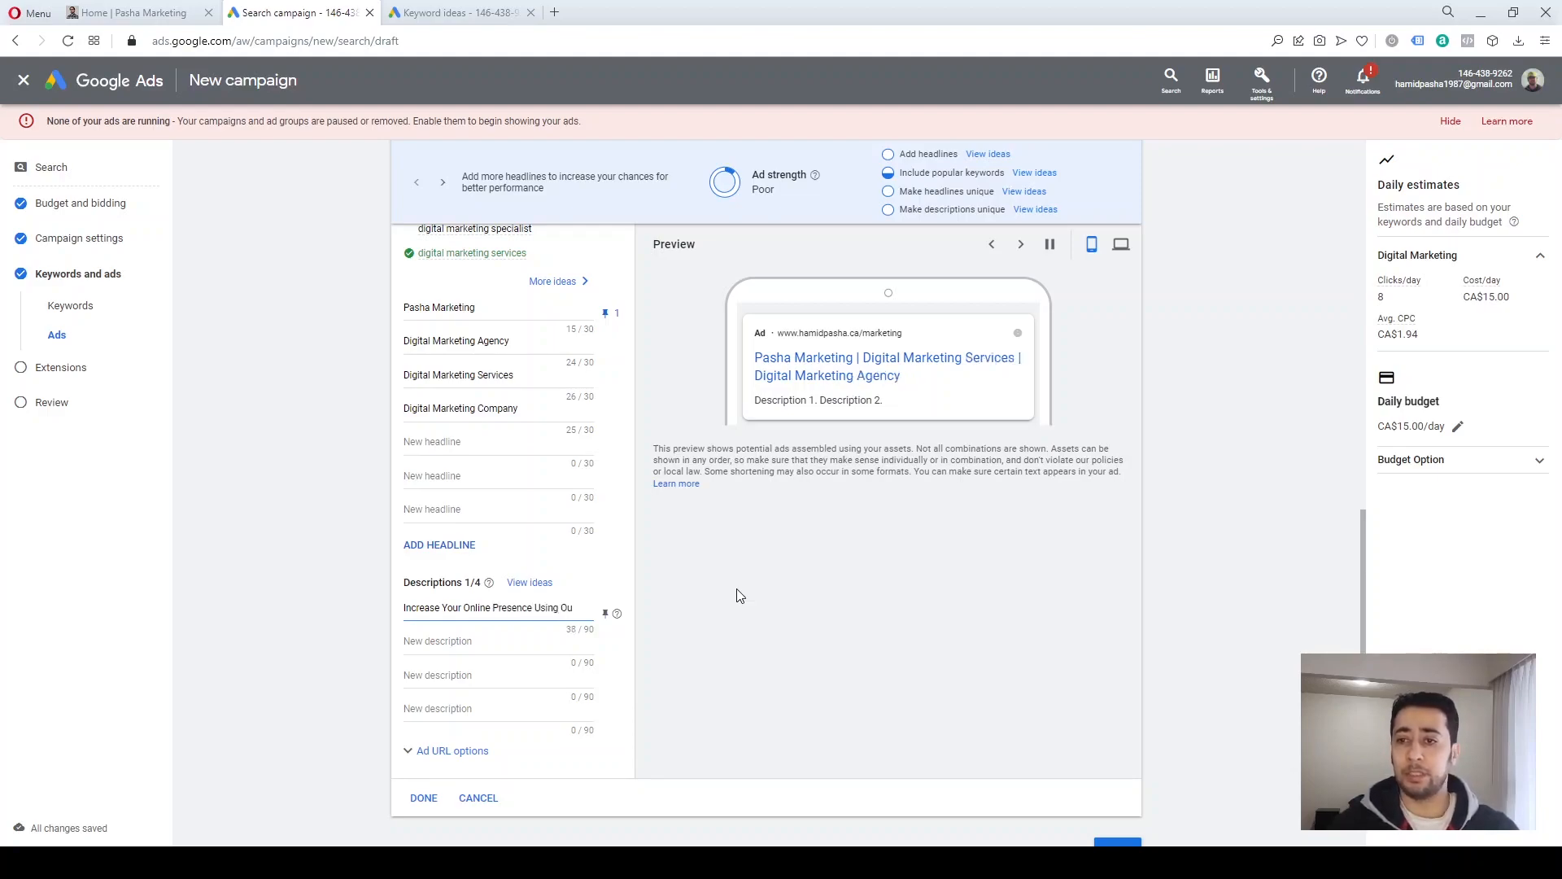
type("r Full")
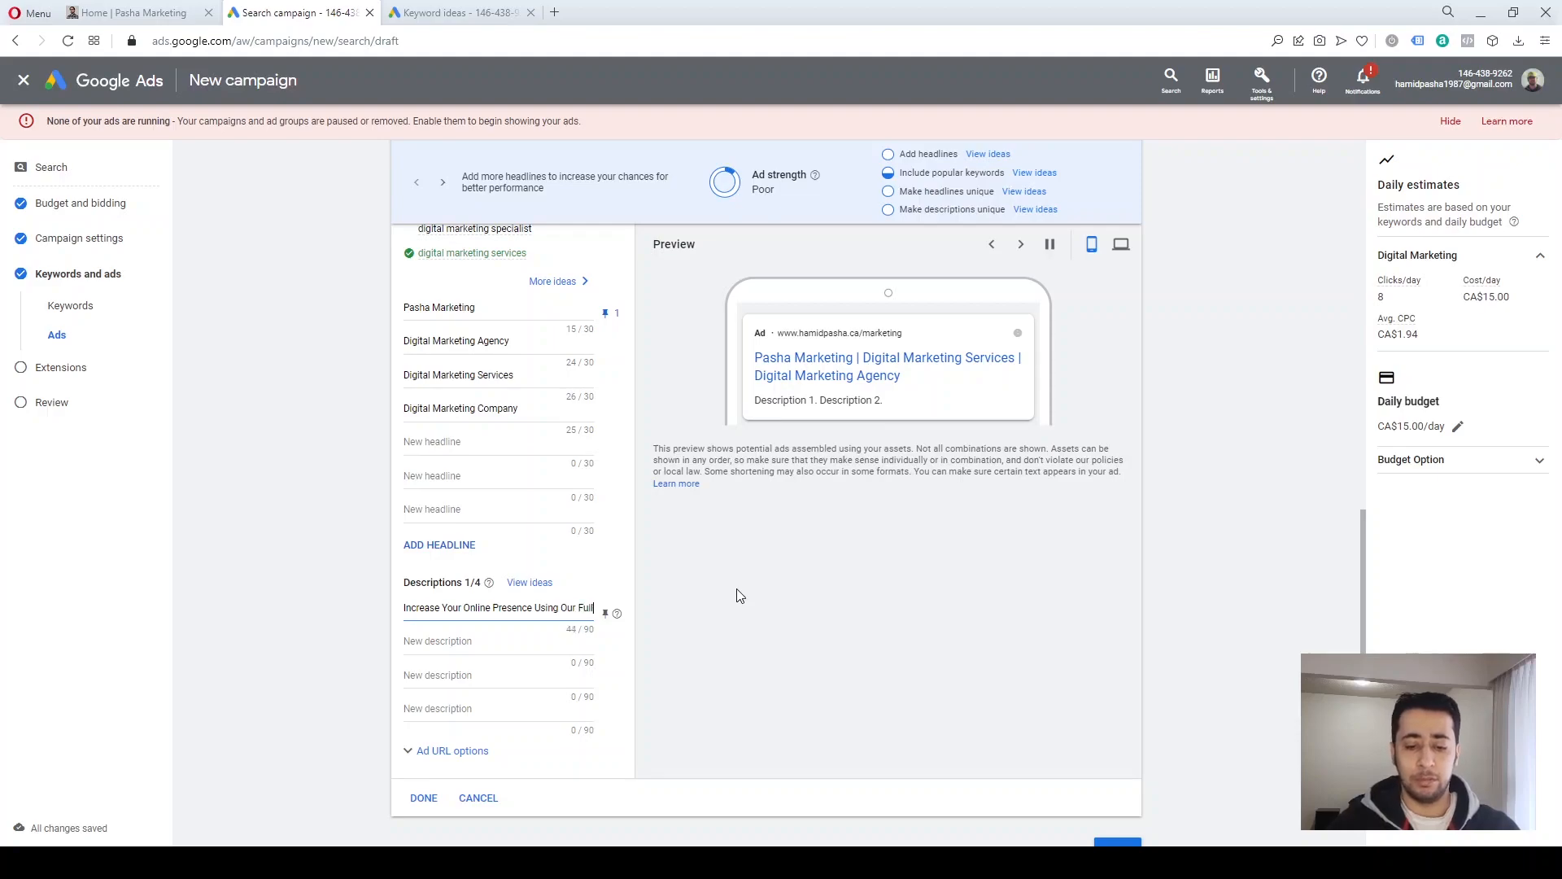
type(" Service M")
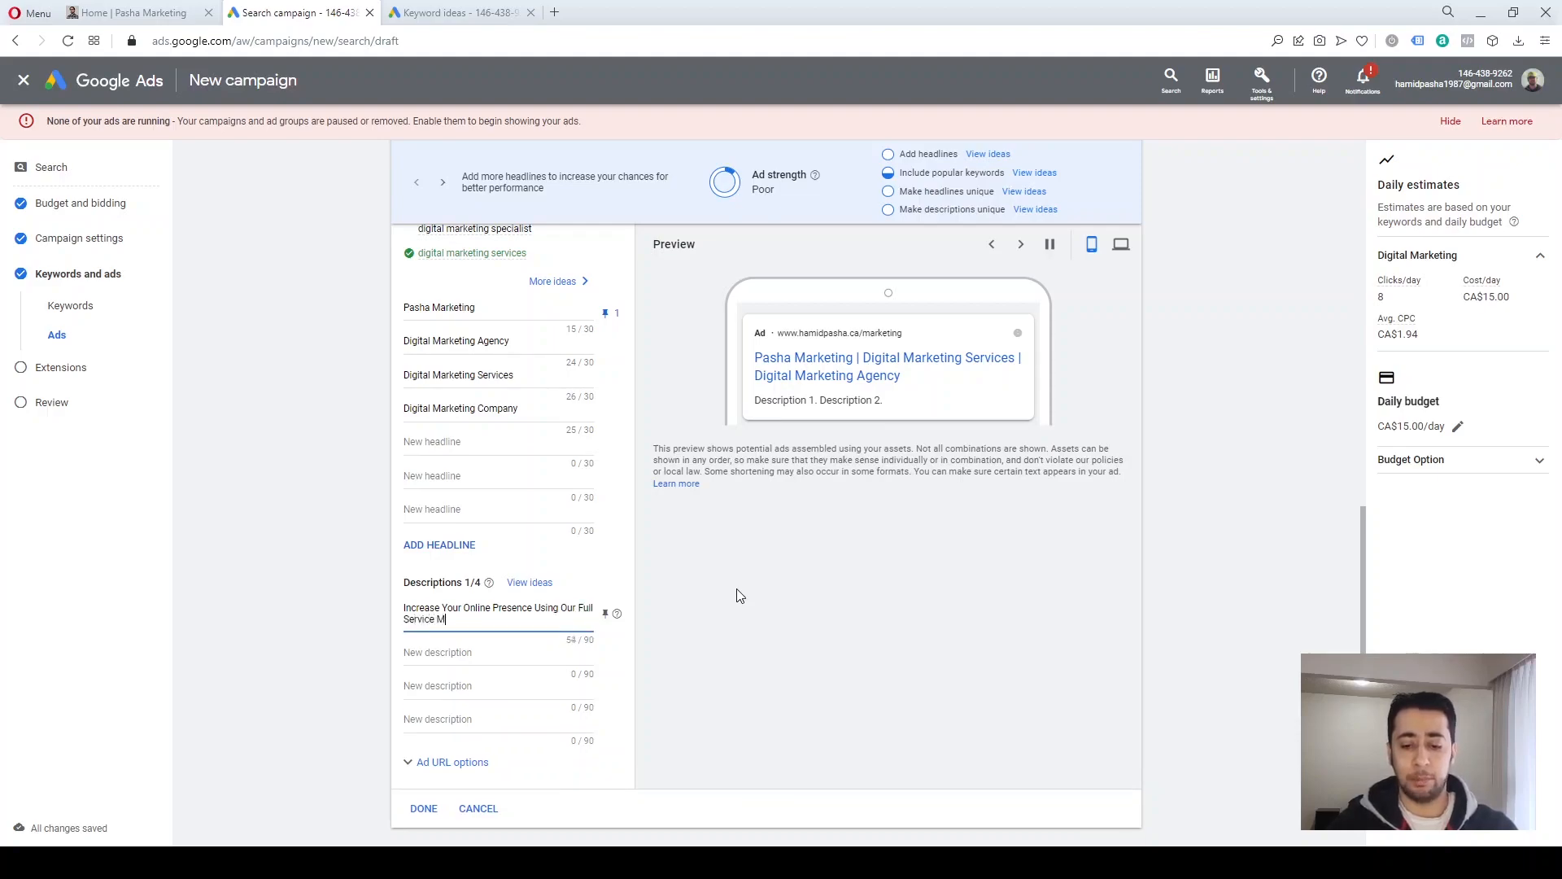
type("arketing!")
- Enter "Your Number One Trusted Partner in Digital Marketing Strategies" as the ad's second description, correcting the misspelled ending
left_click(526, 647)
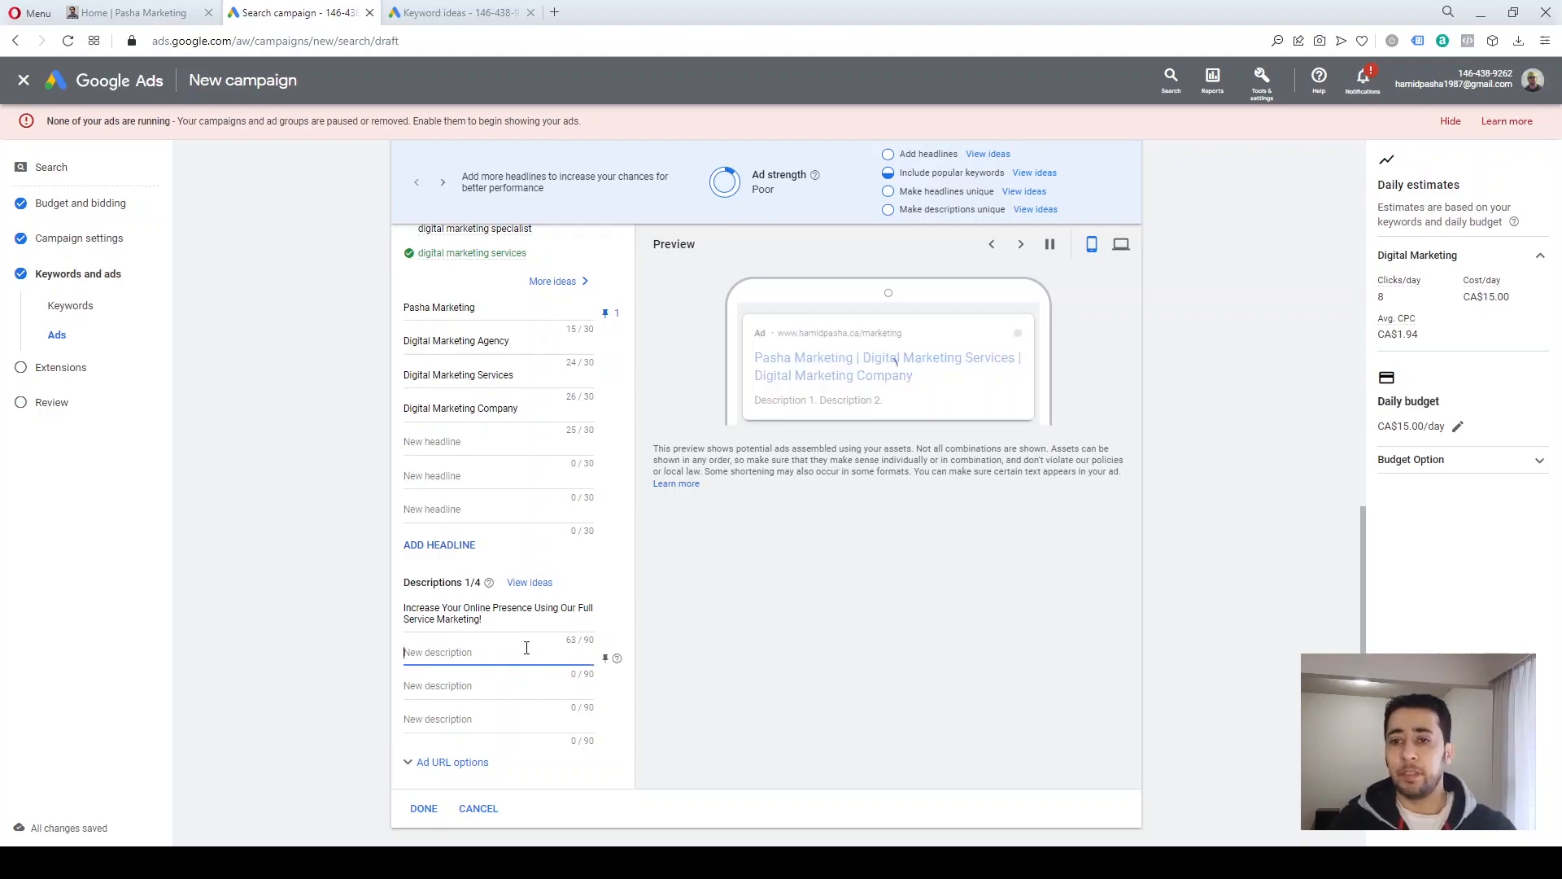
type("Your Number")
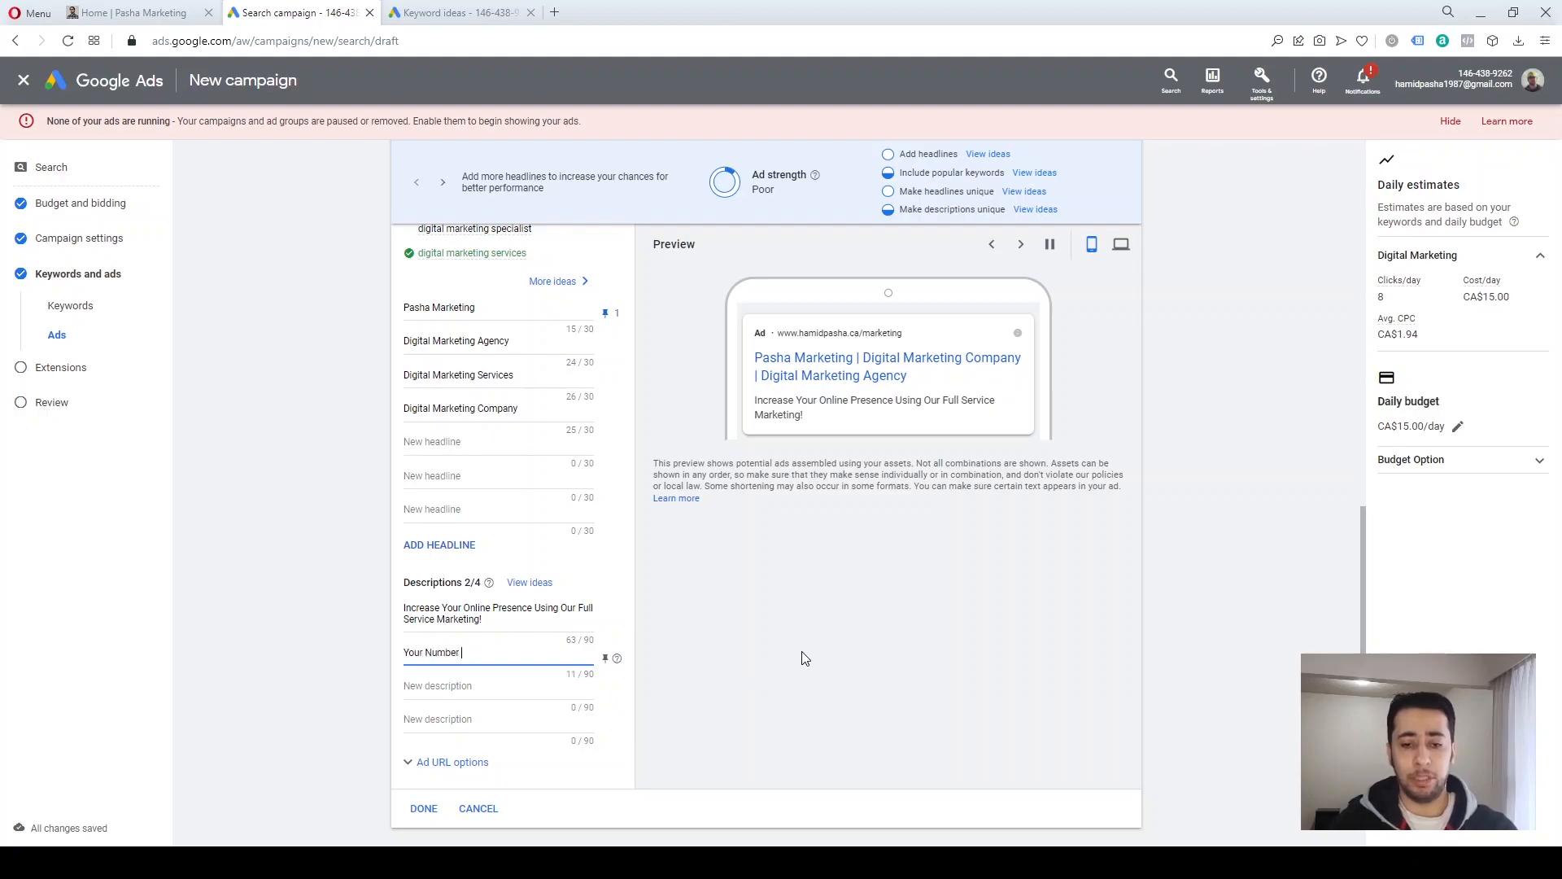
type(" One Trusted Partner")
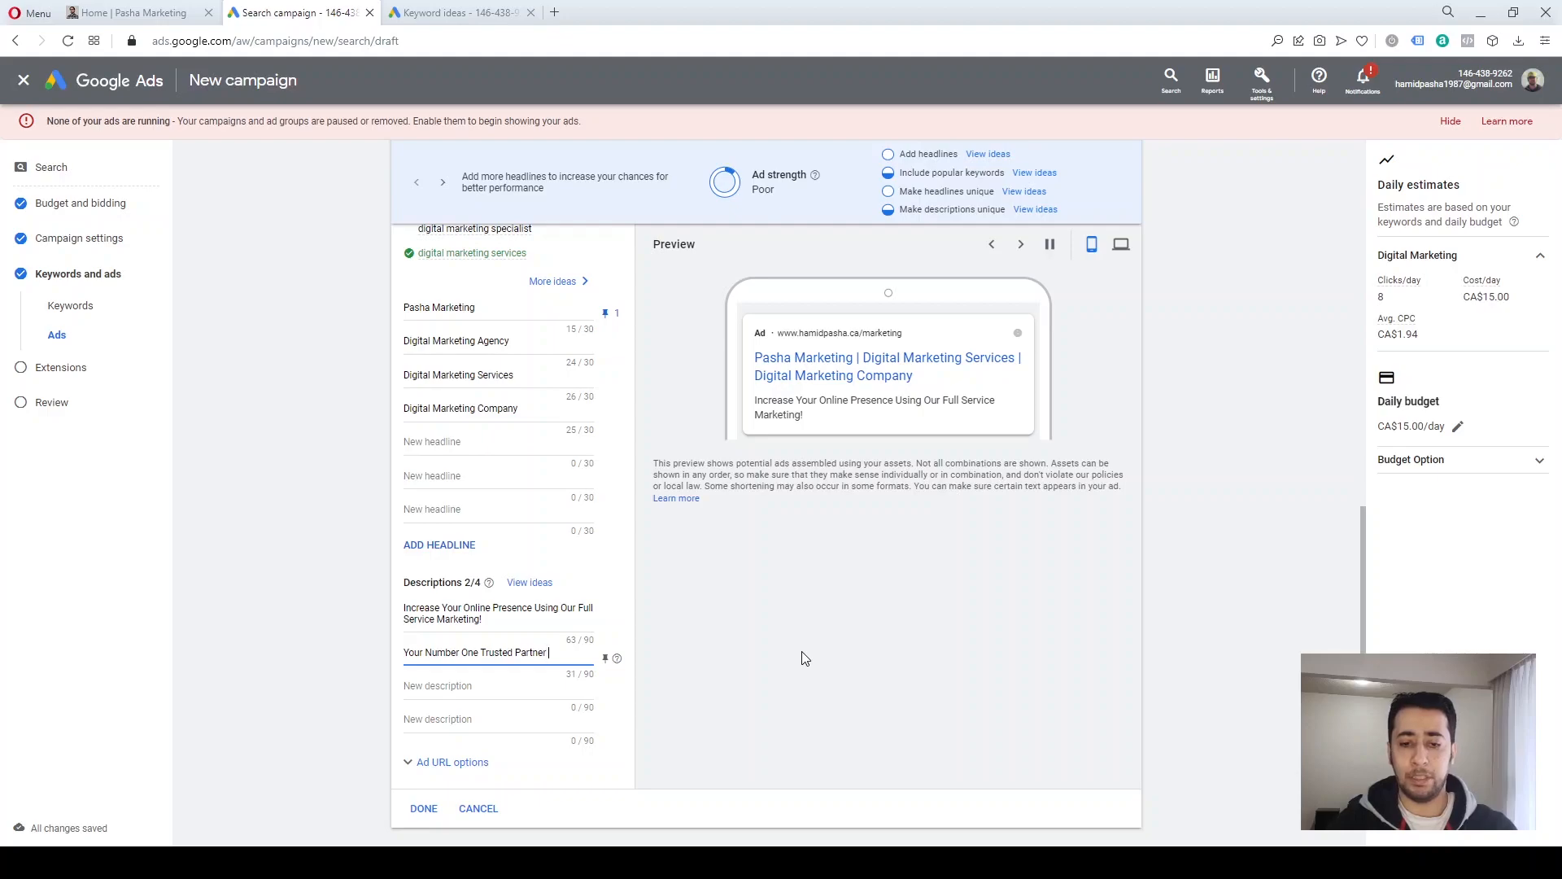
type(" in Digital")
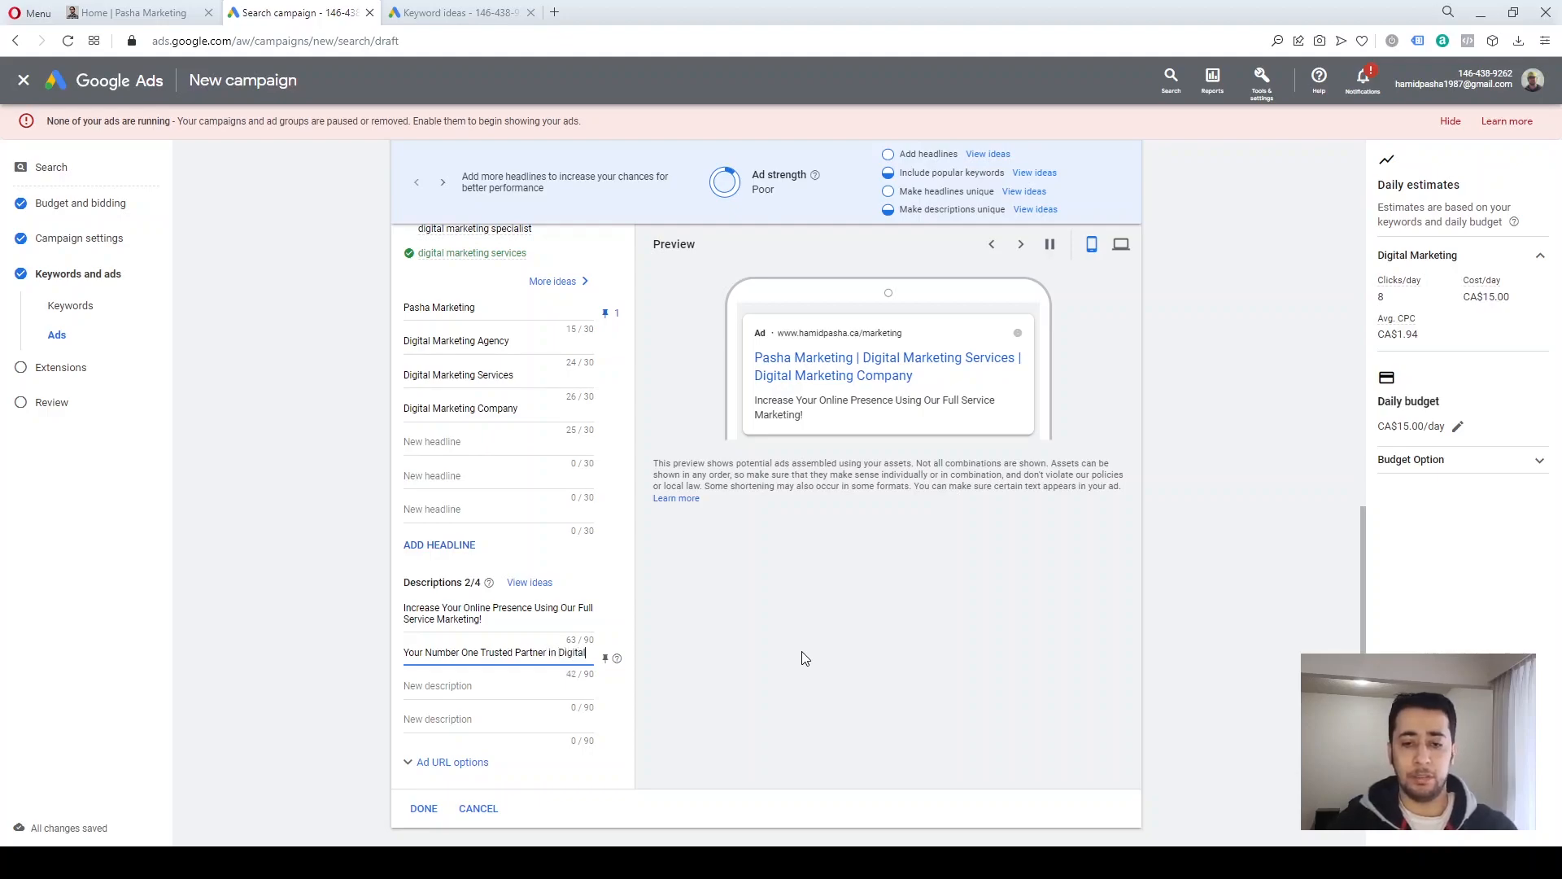
type(" MArketing")
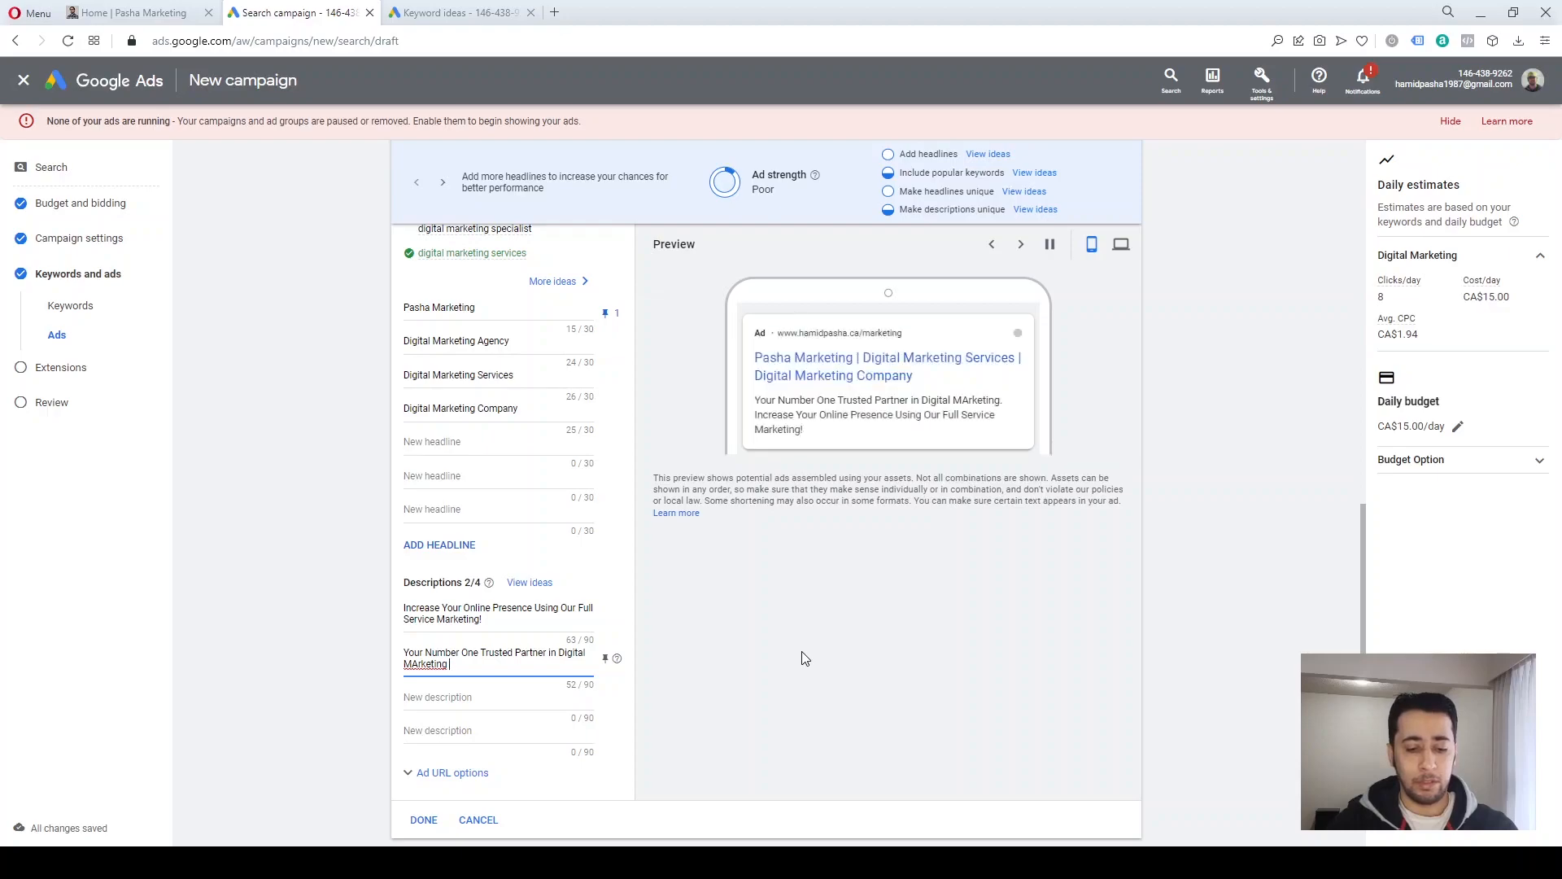
type(" Sgtra")
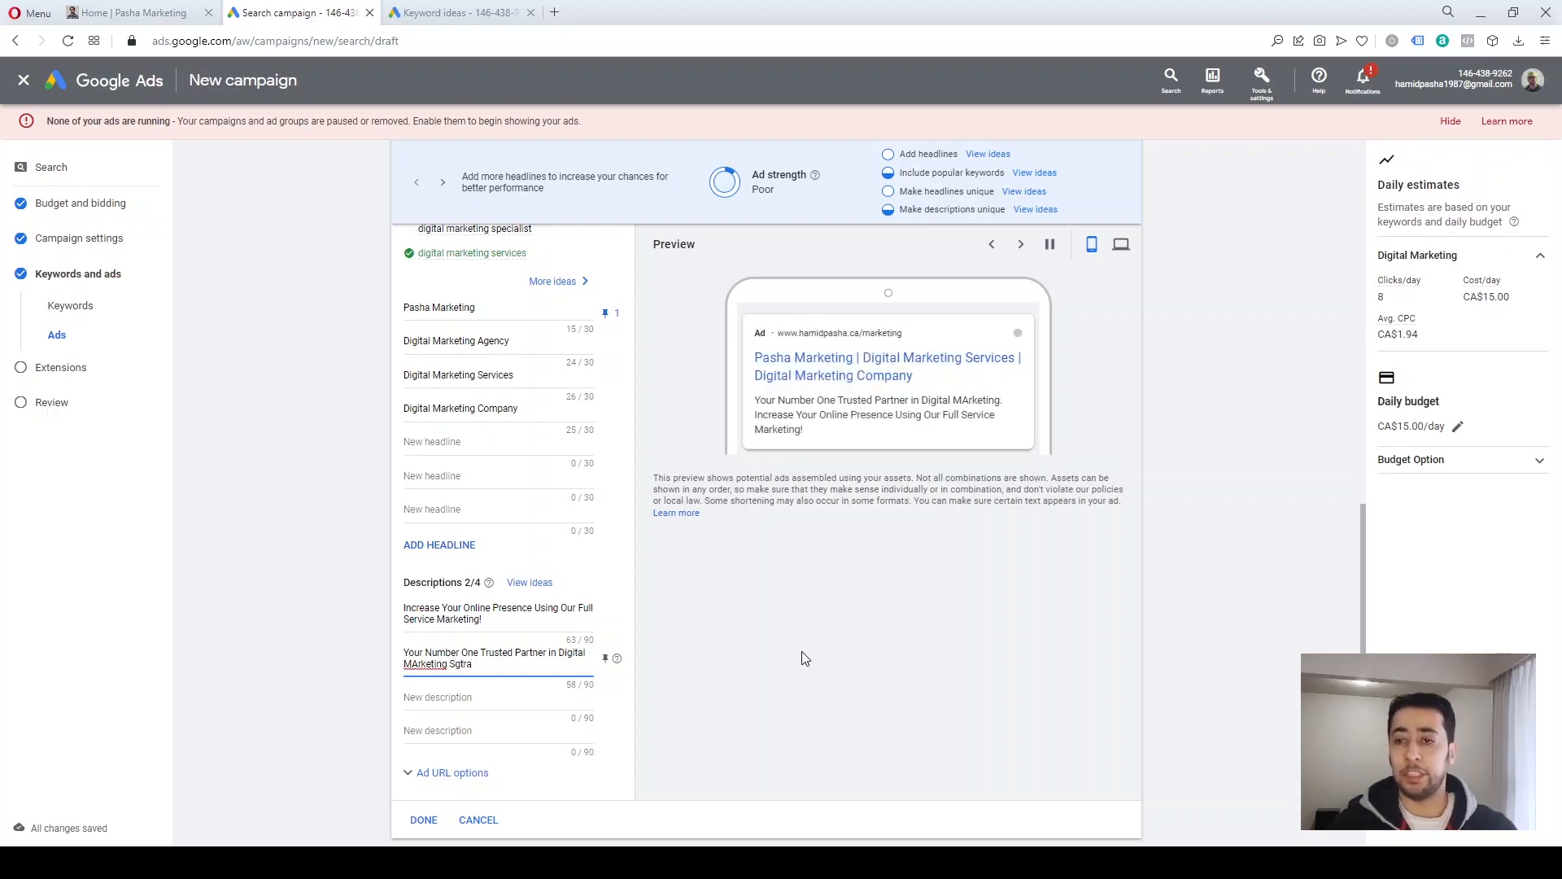
key("BackSpace")
key("BackSpace")
key("BackSpace")
key("BackSpace")
key("BackSpace")
key("BackSpace")
key("BackSpace")
key("BackSpace")
key("BackSpace")
key("BackSpace")
key("BackSpace")
key("BackSpace")
key("BackSpace")
key("BackSpace")
key("BackSpace")
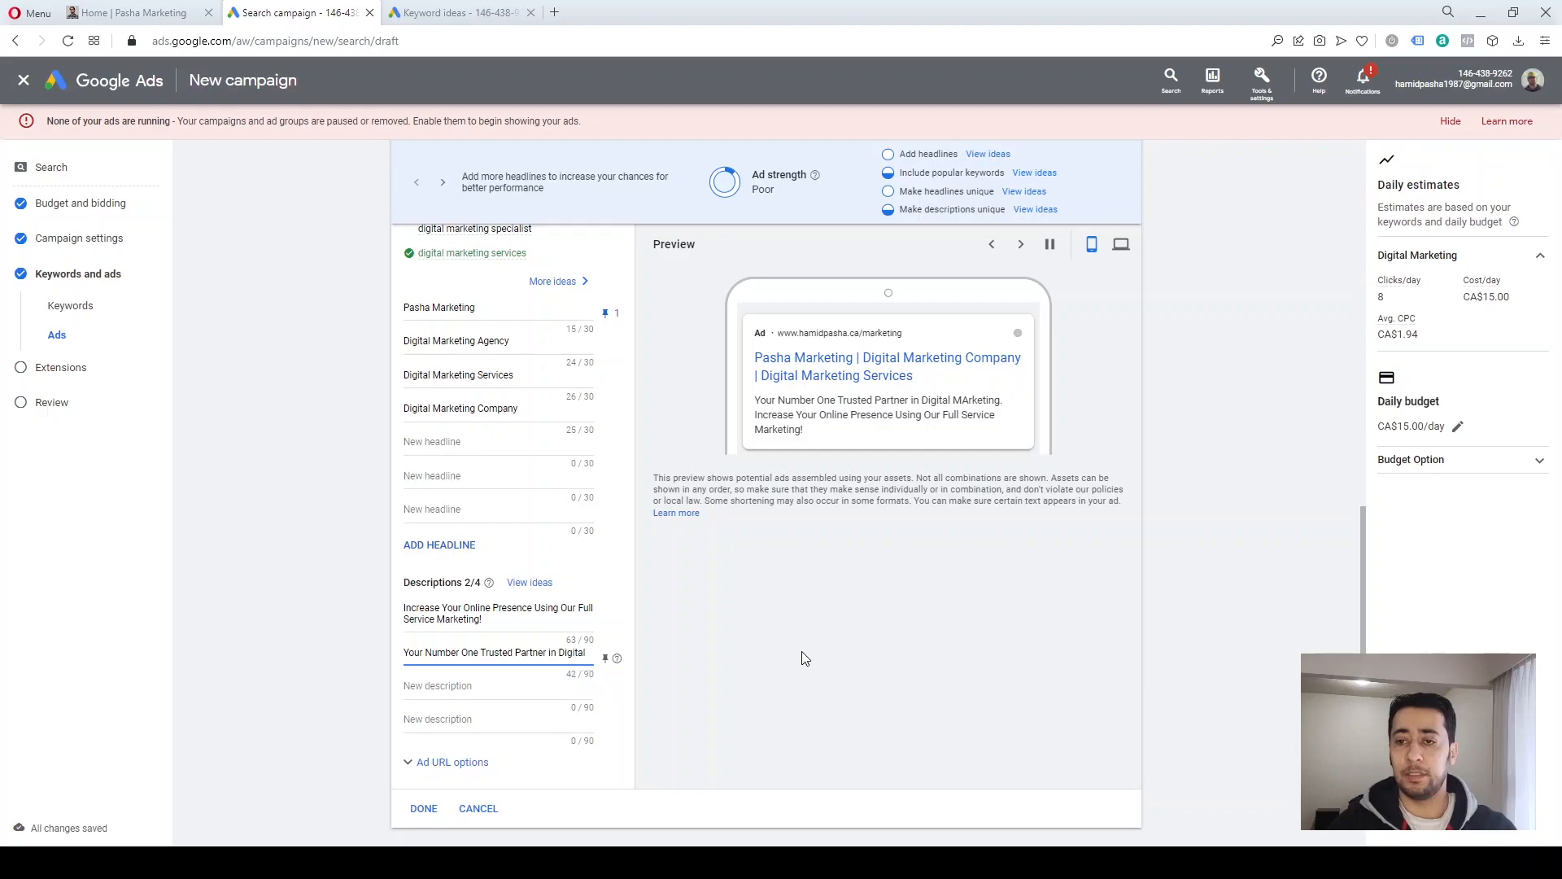
type("Mark")
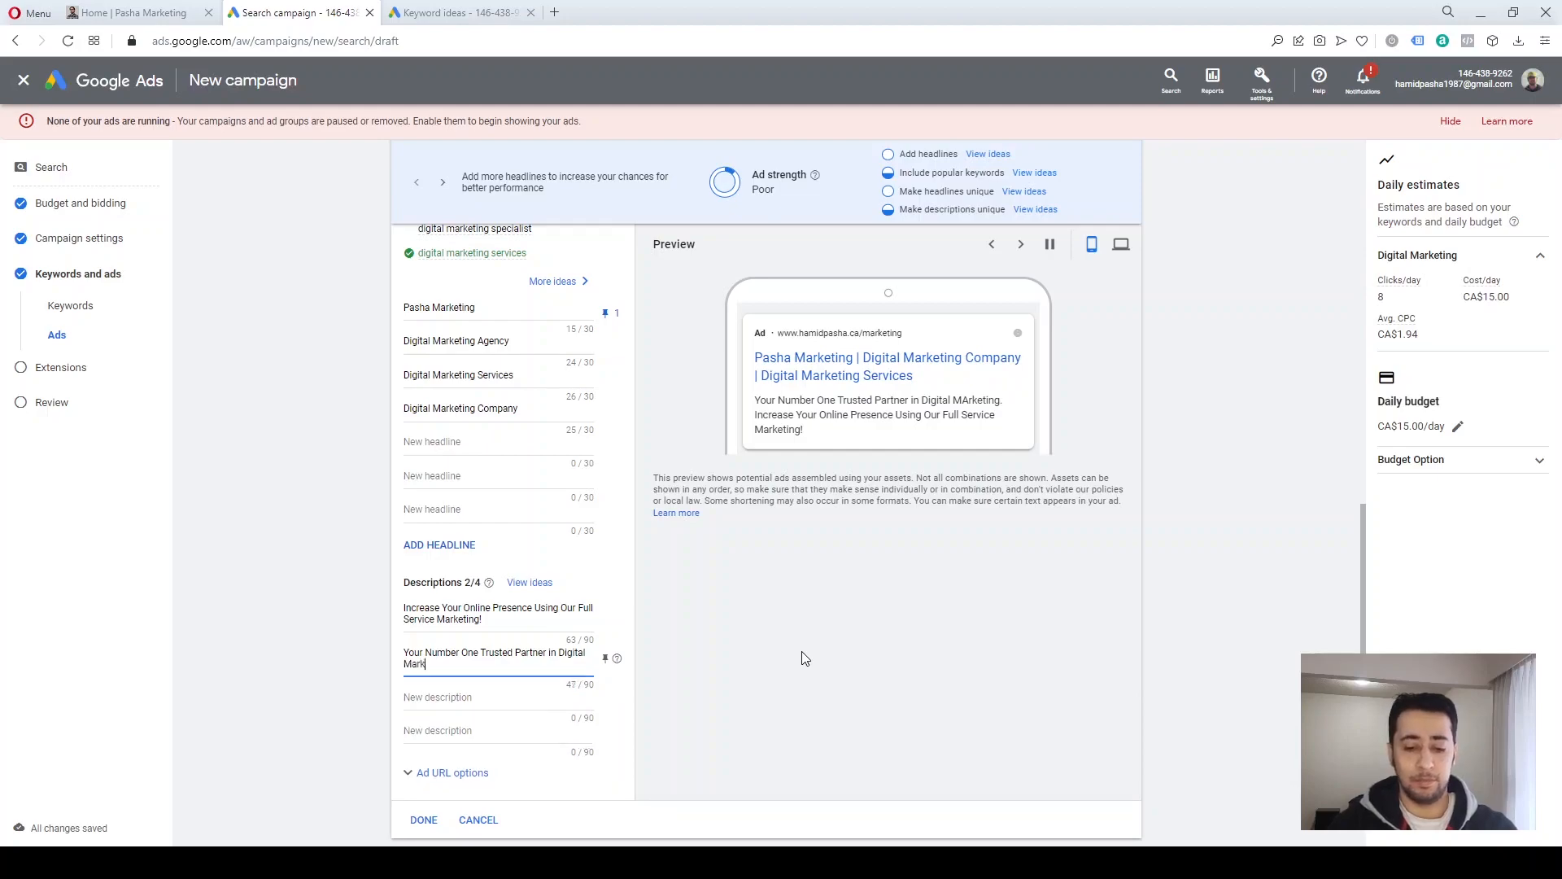
type("eting Strategies")
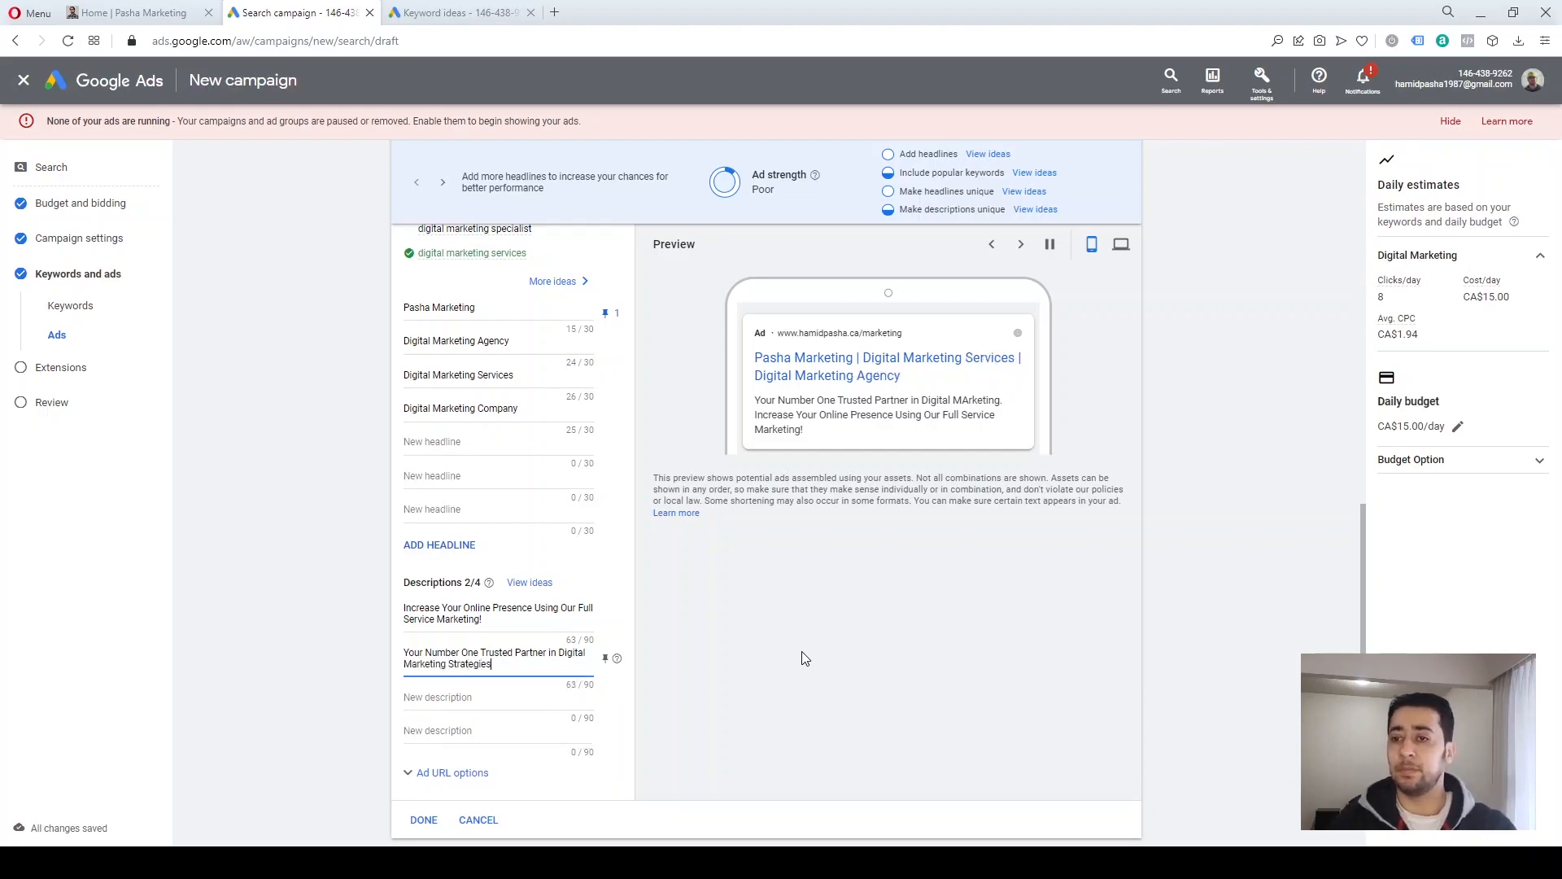
left_click(804, 652)
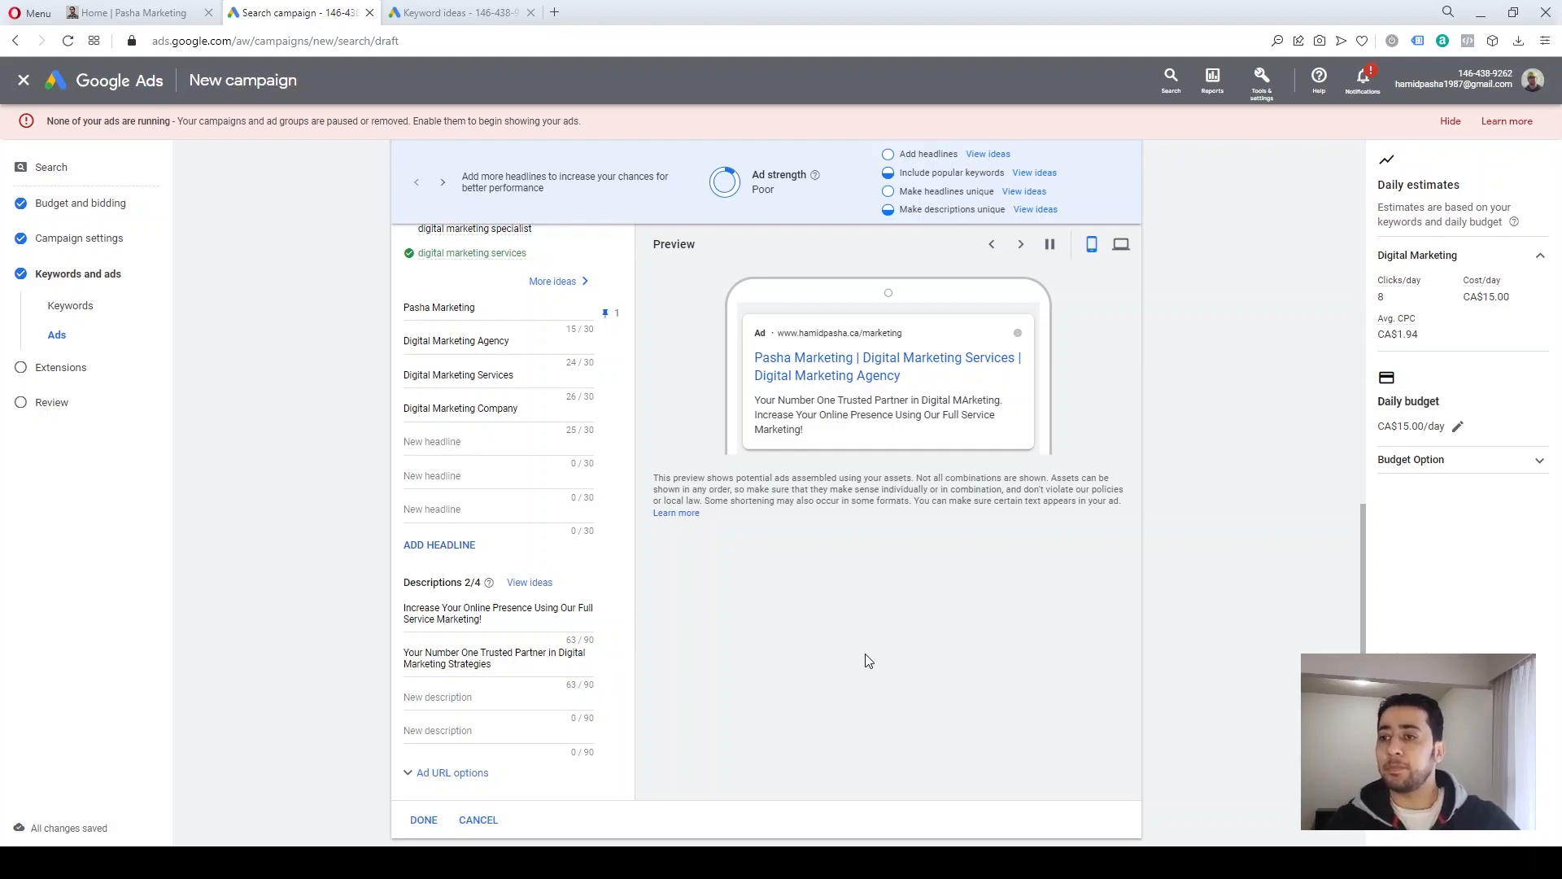
- Check the pin position options for the ad's first description and leave it unpinned
scroll(855, 641, "down", 1)
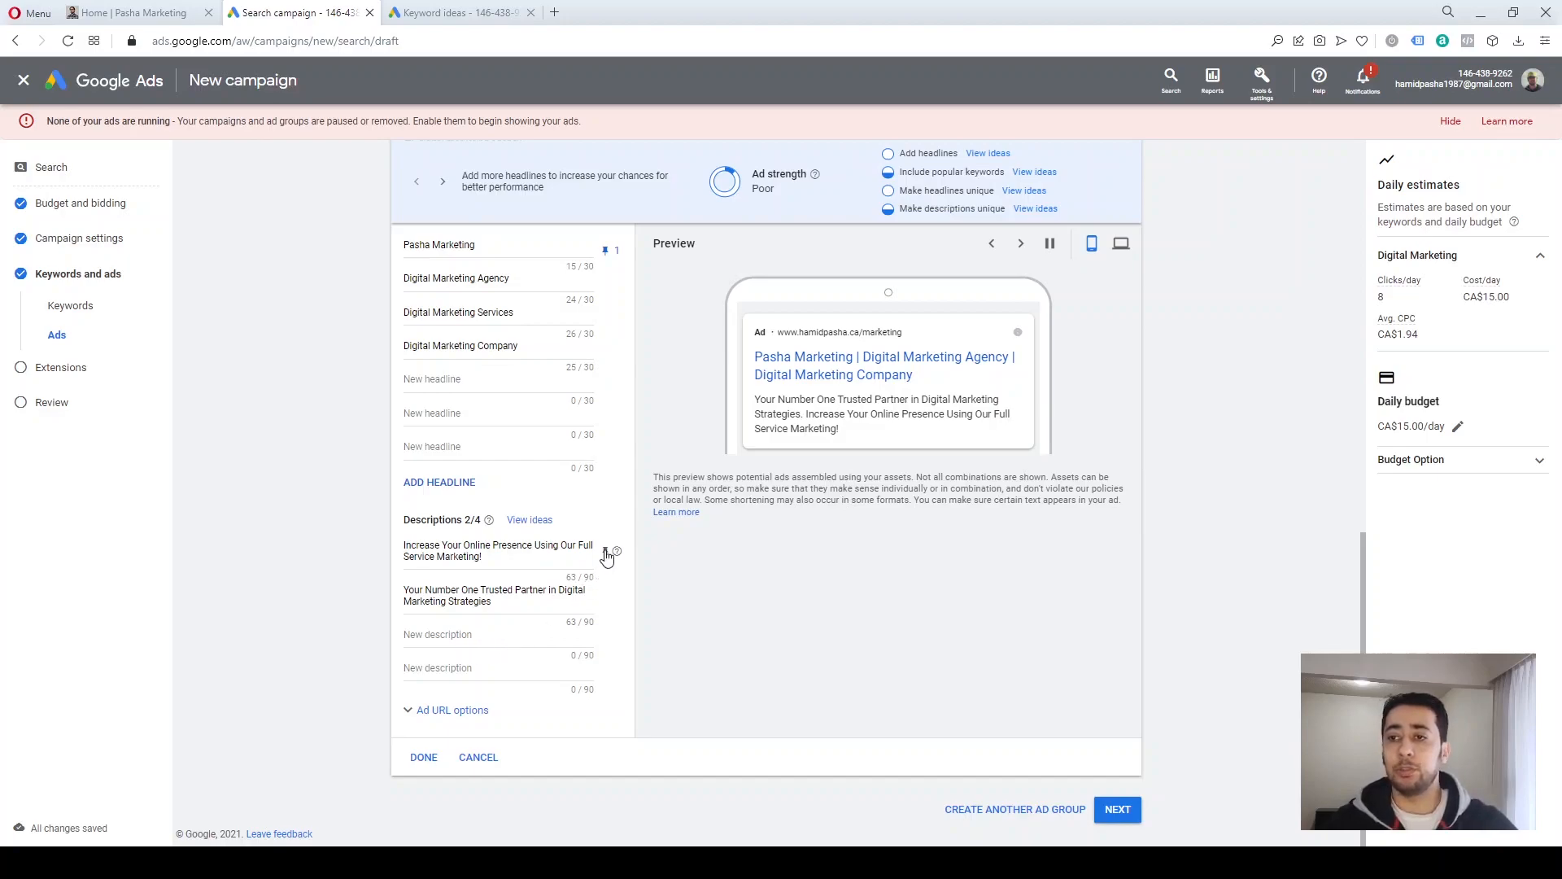
left_click(604, 551)
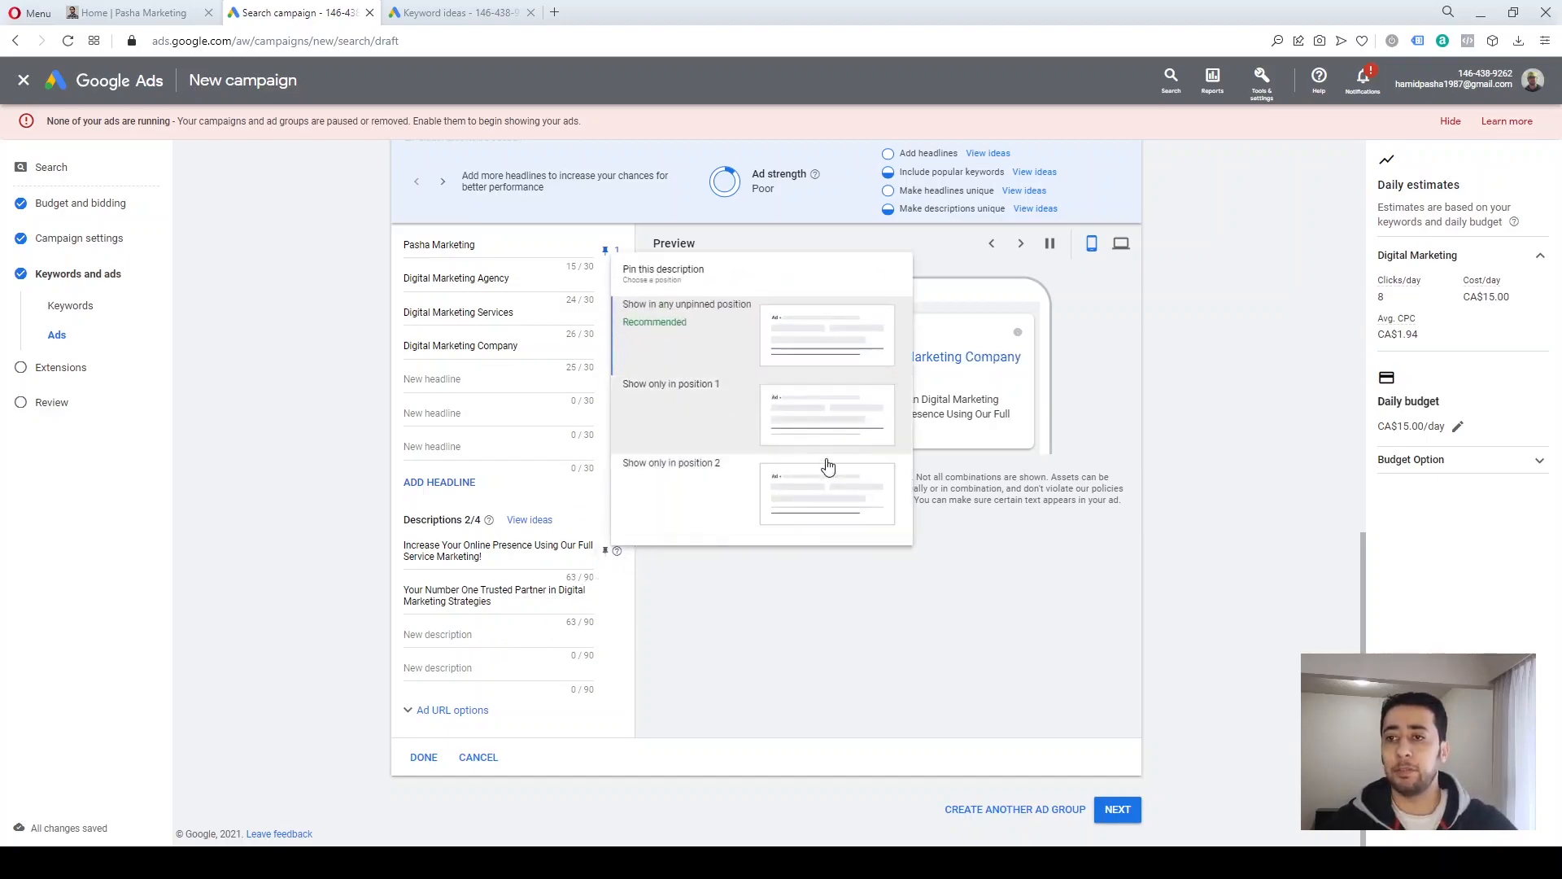
left_click(750, 625)
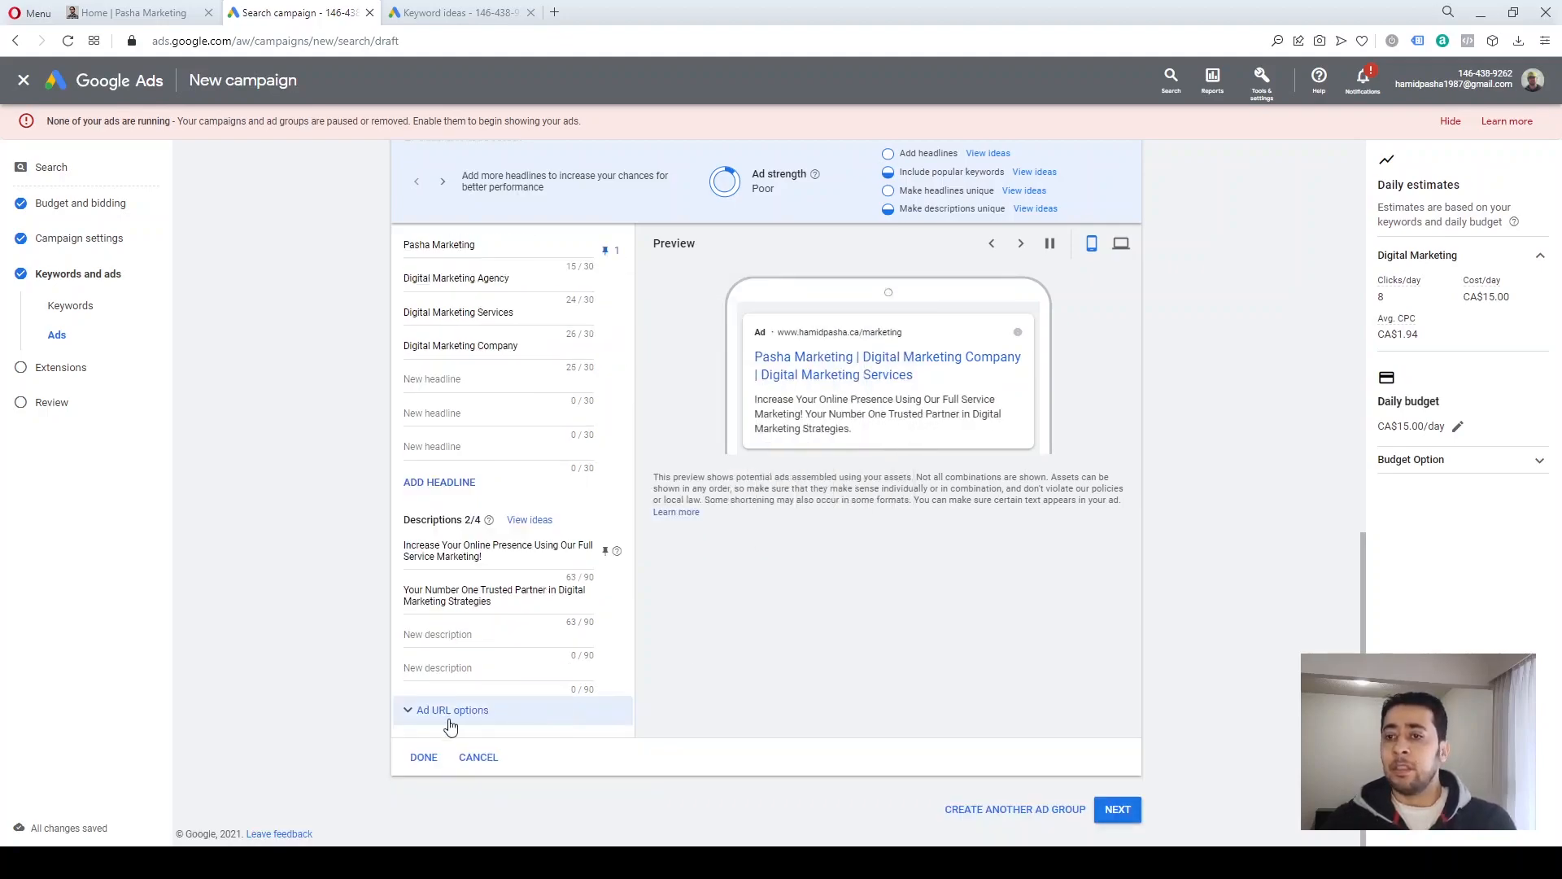
- Review the ad's URL options, including the tracking template, final URL suffix and custom parameter, and collapse them
left_click(479, 719)
scroll(503, 695, "down", 1)
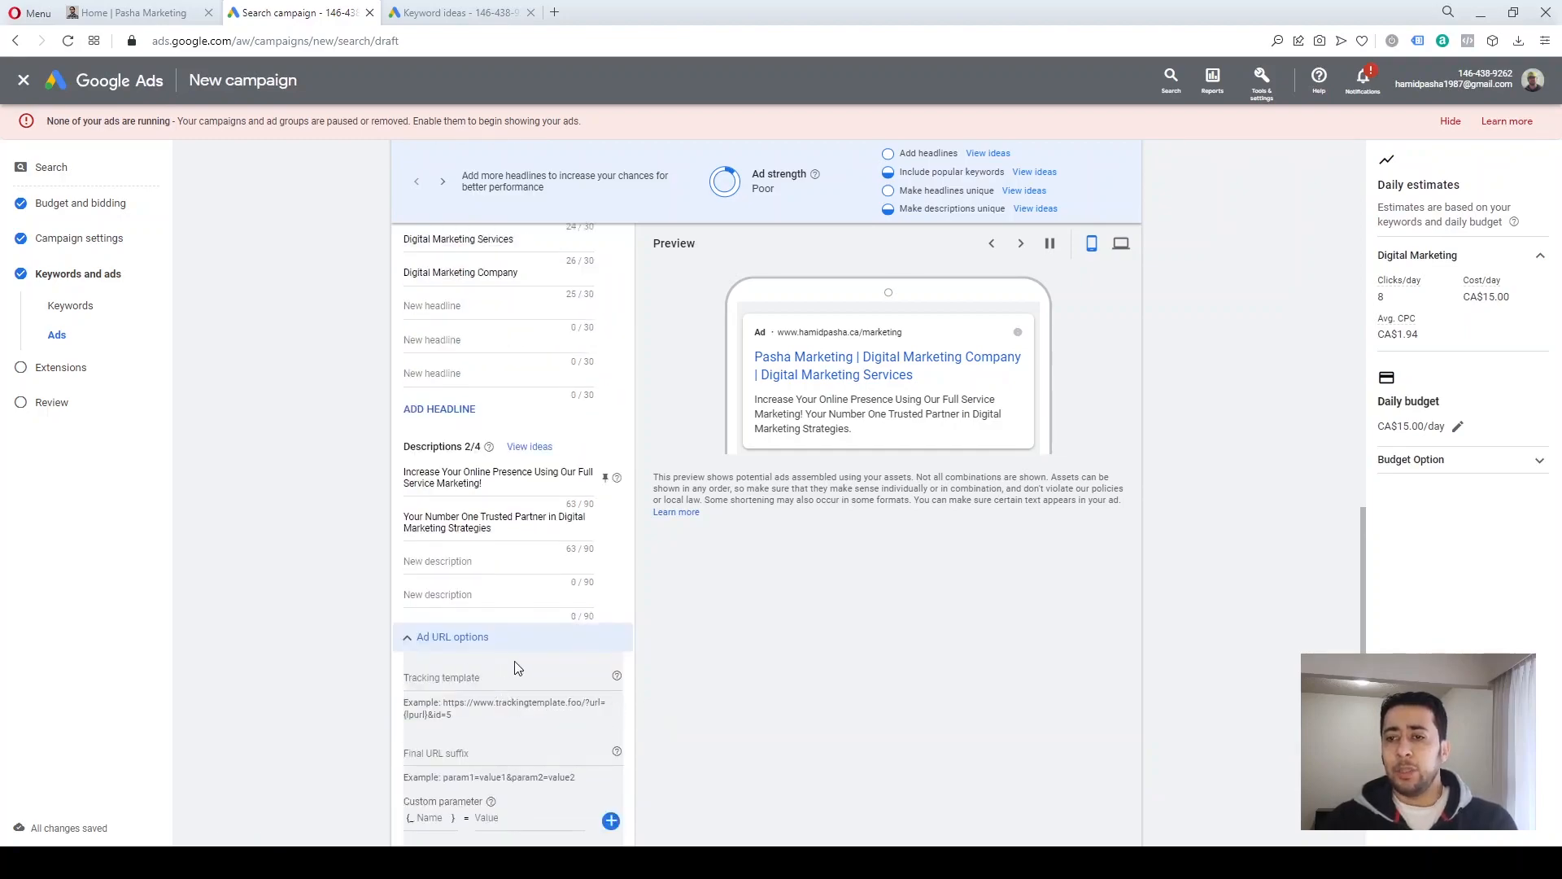
scroll(593, 663, "down", 1)
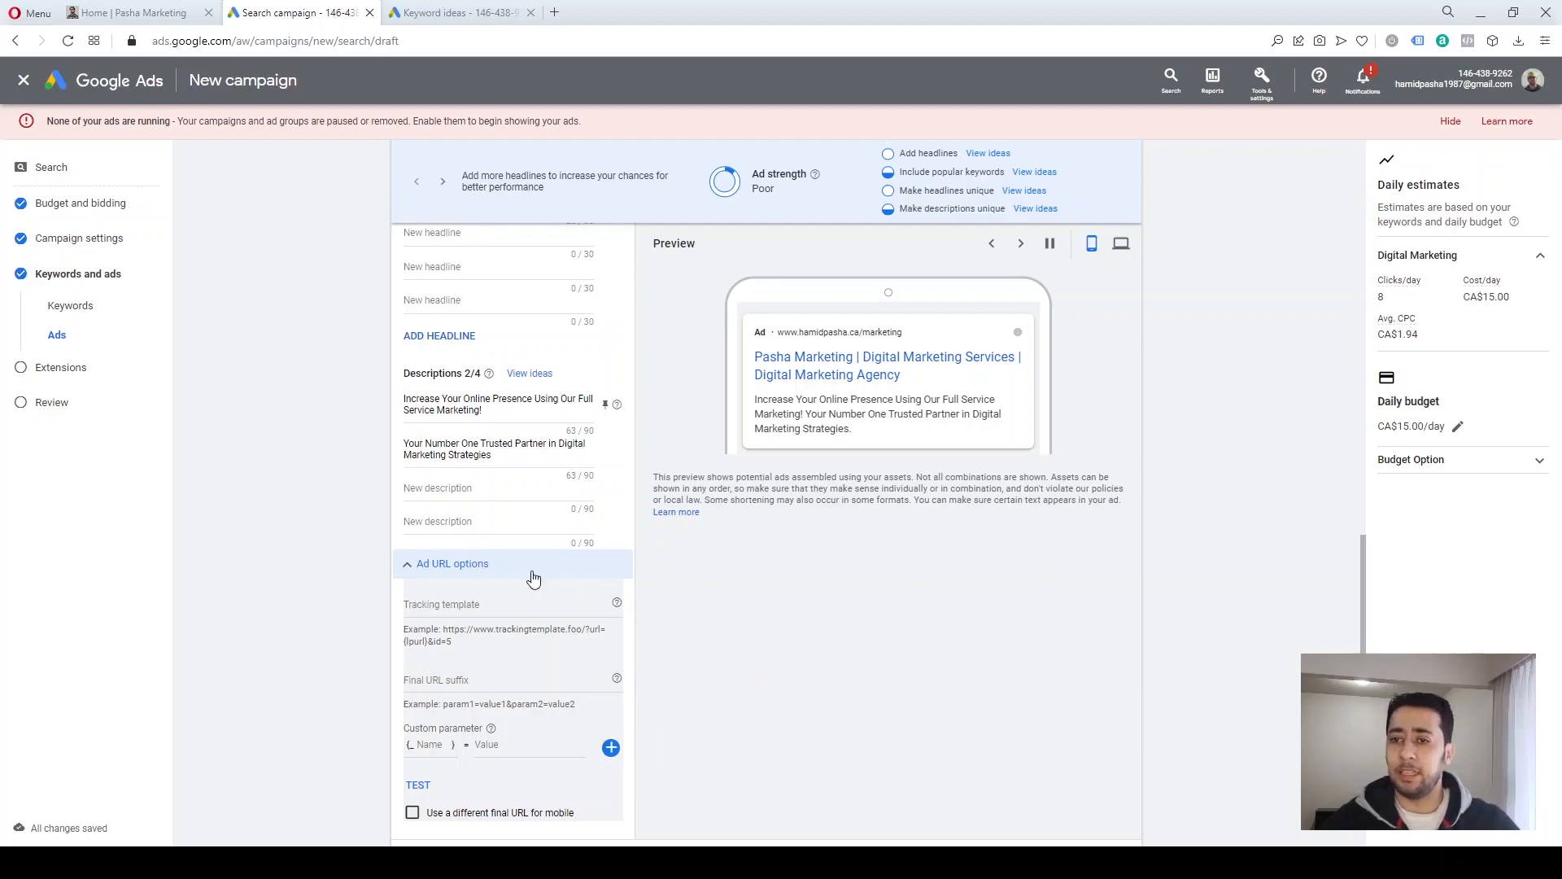
left_click(411, 567)
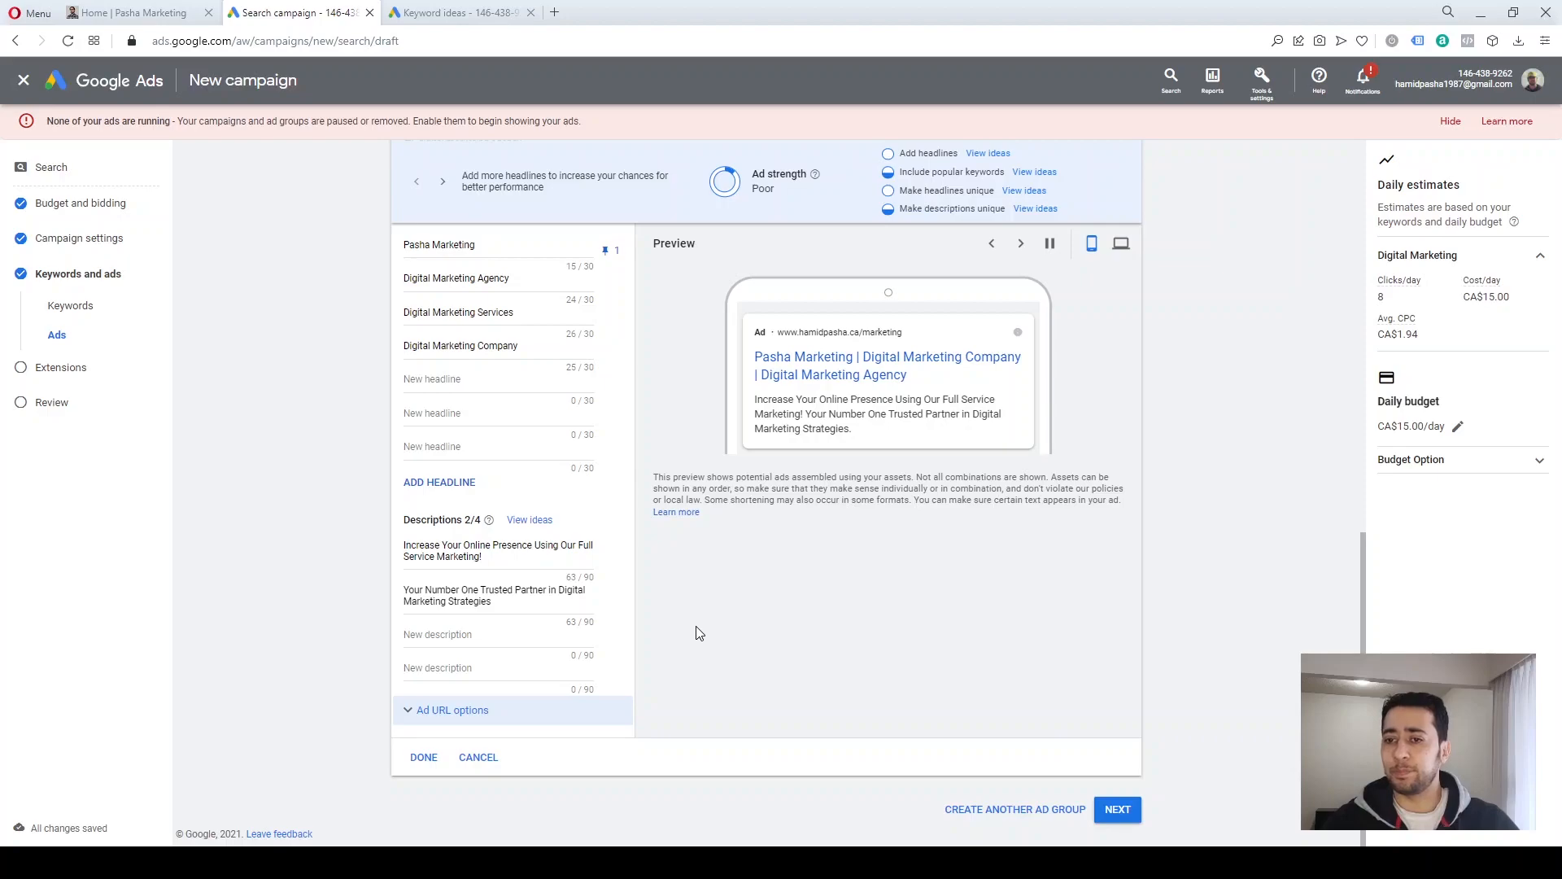
- Review the ad group's name and its keyword list against the headlines and descriptions of the ad
scroll(750, 655, "up", 3)
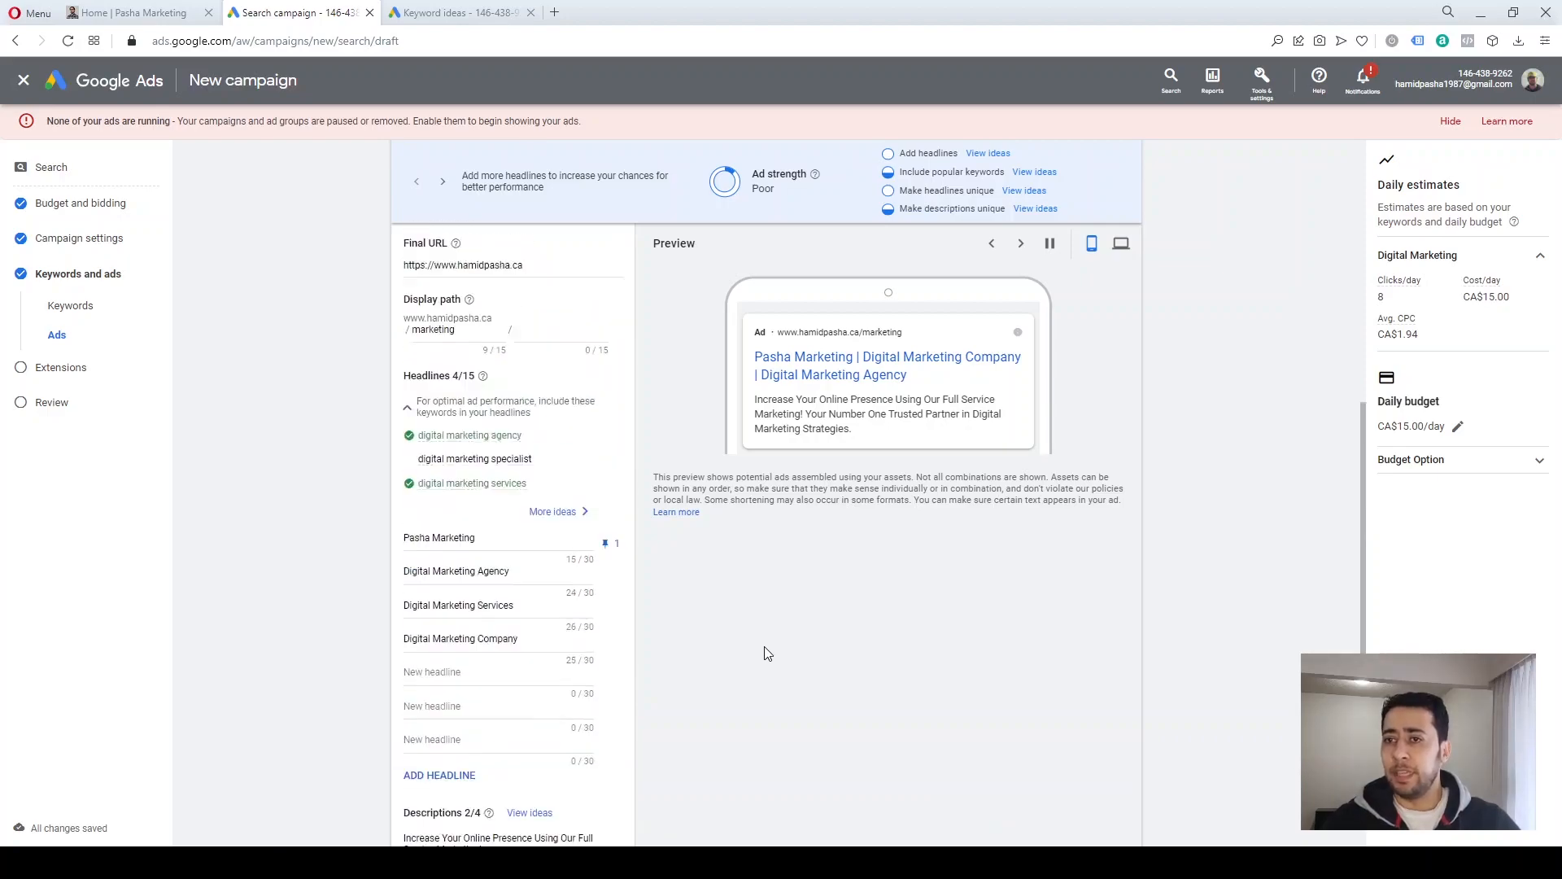
scroll(765, 654, "up", 4)
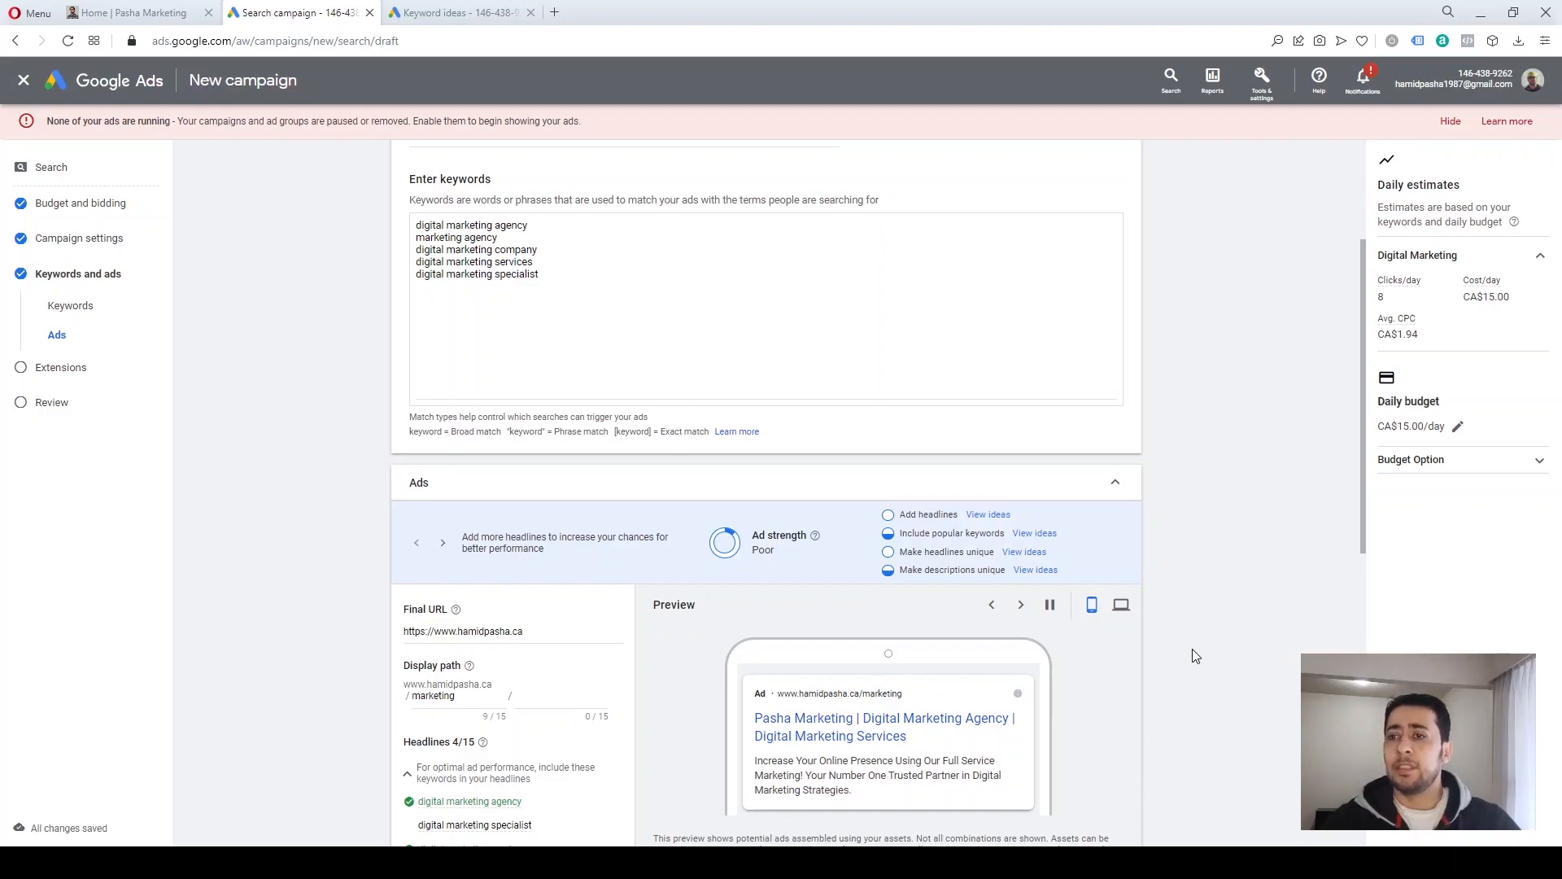
scroll(1193, 649, "down", 2)
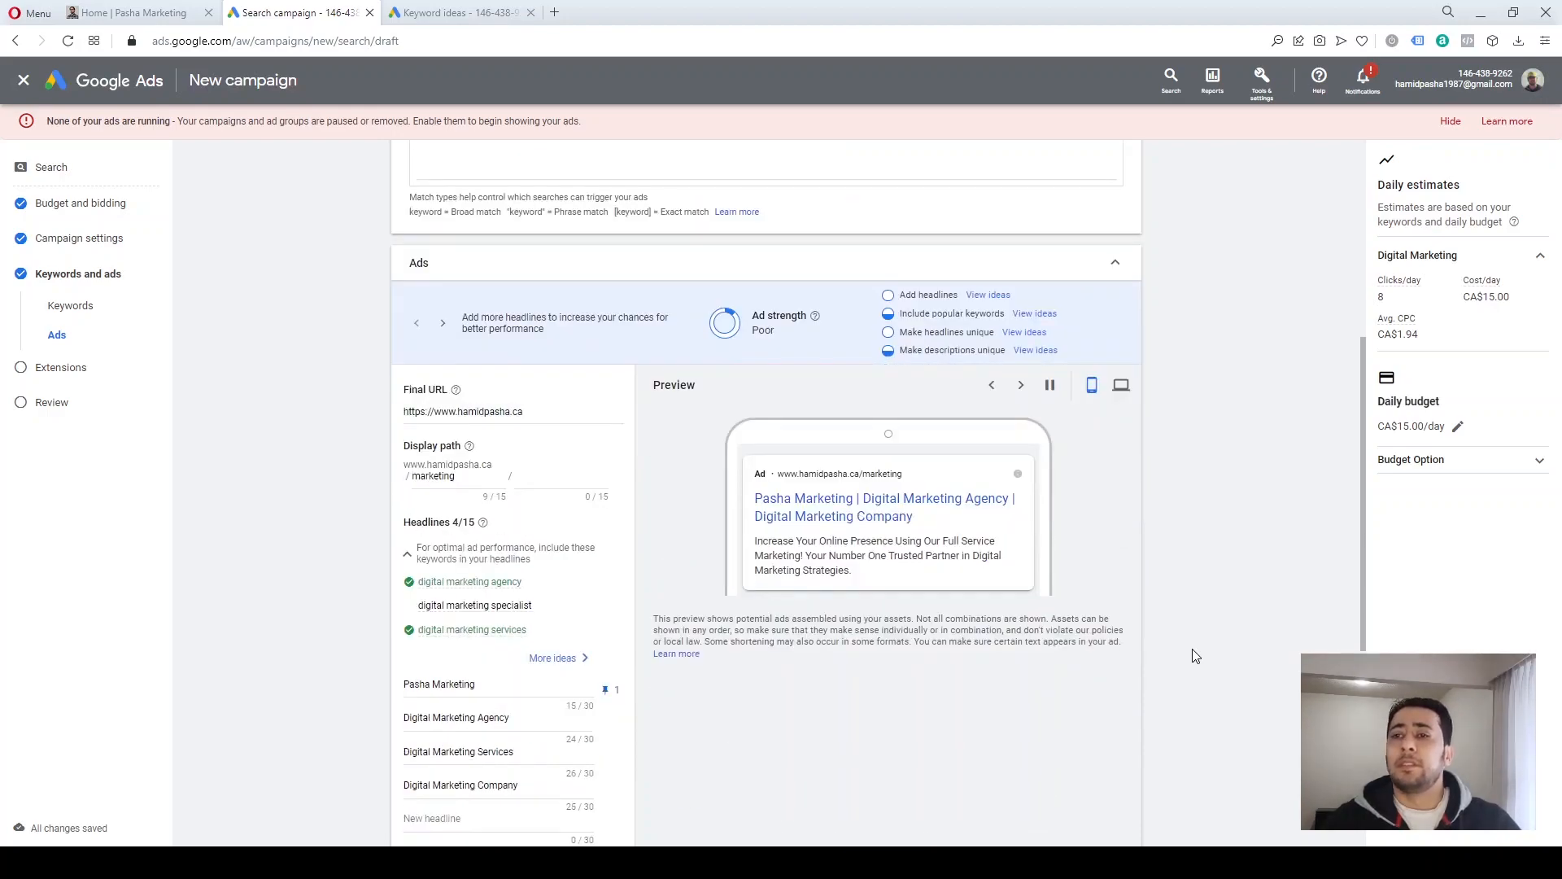
scroll(802, 589, "up", 3)
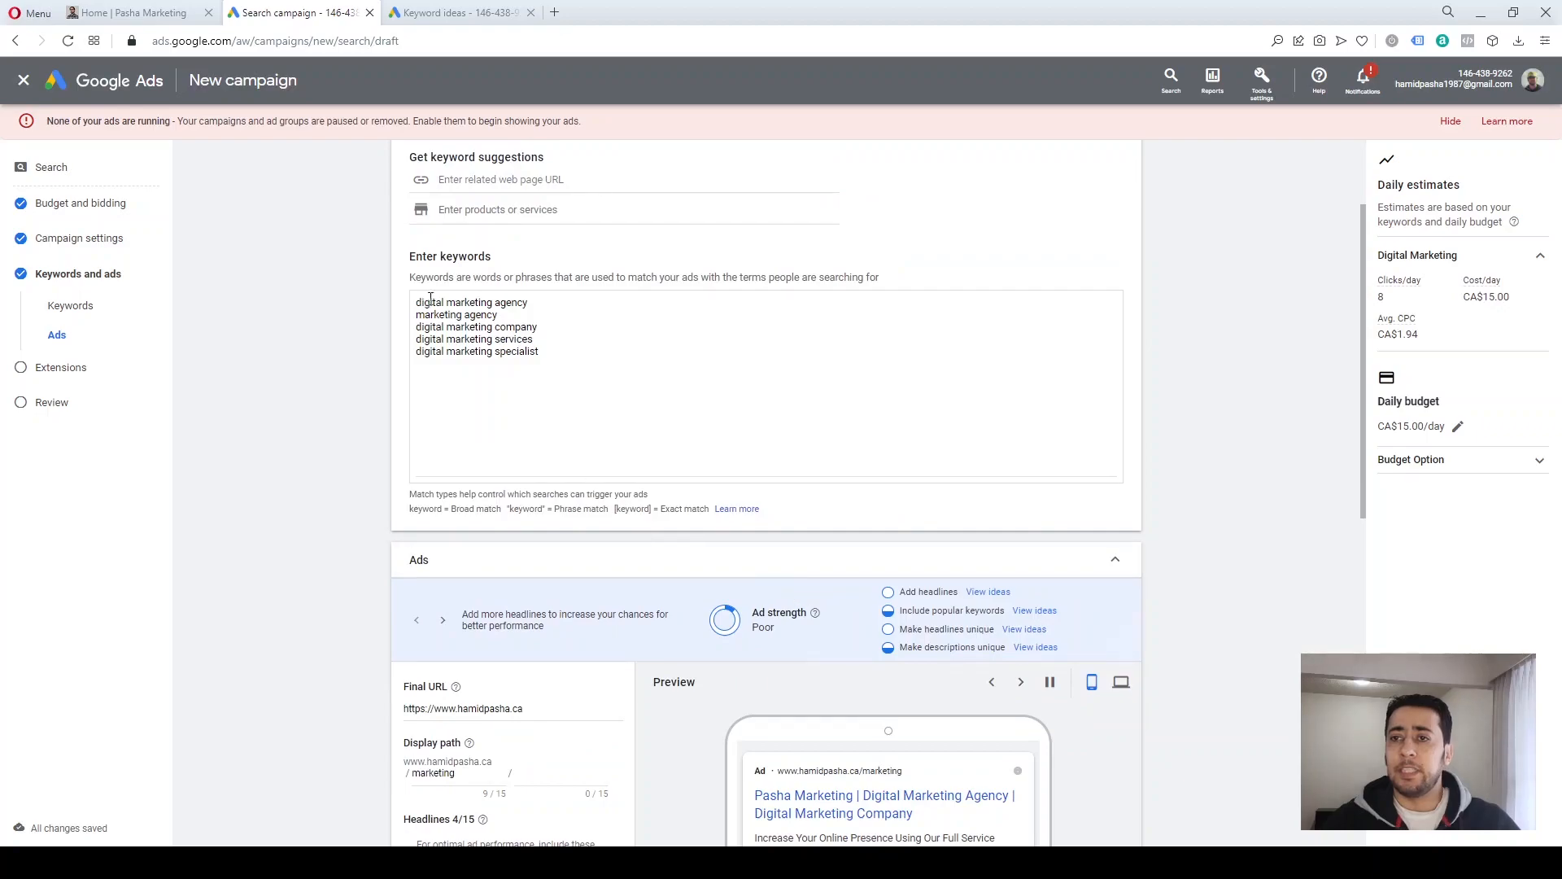
scroll(431, 297, "up", 1)
scroll(399, 214, "up", 1)
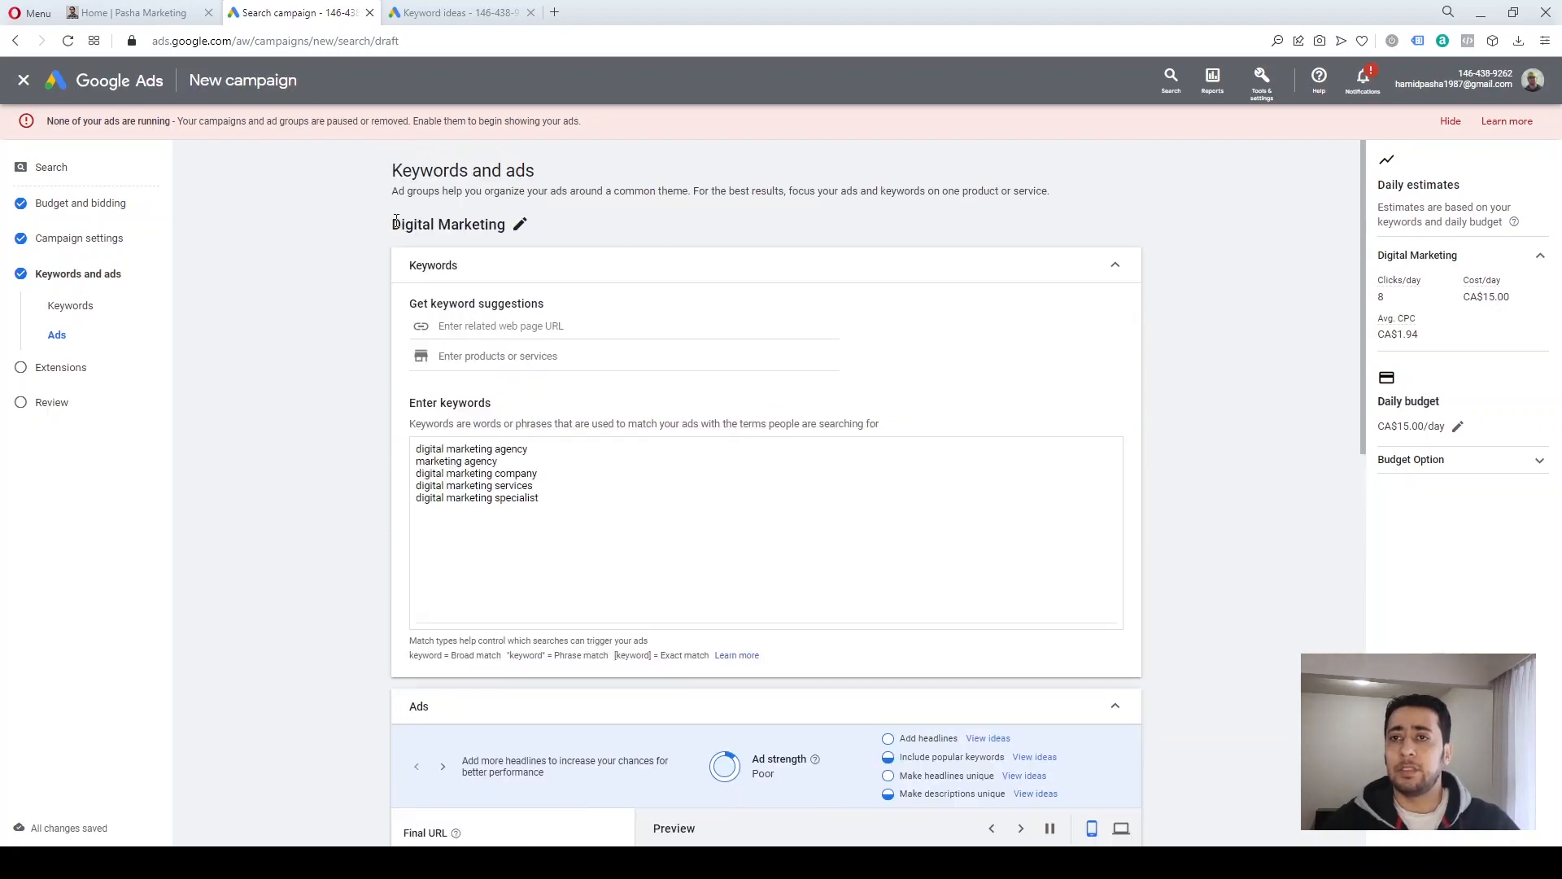
left_click_drag(393, 221, 507, 223)
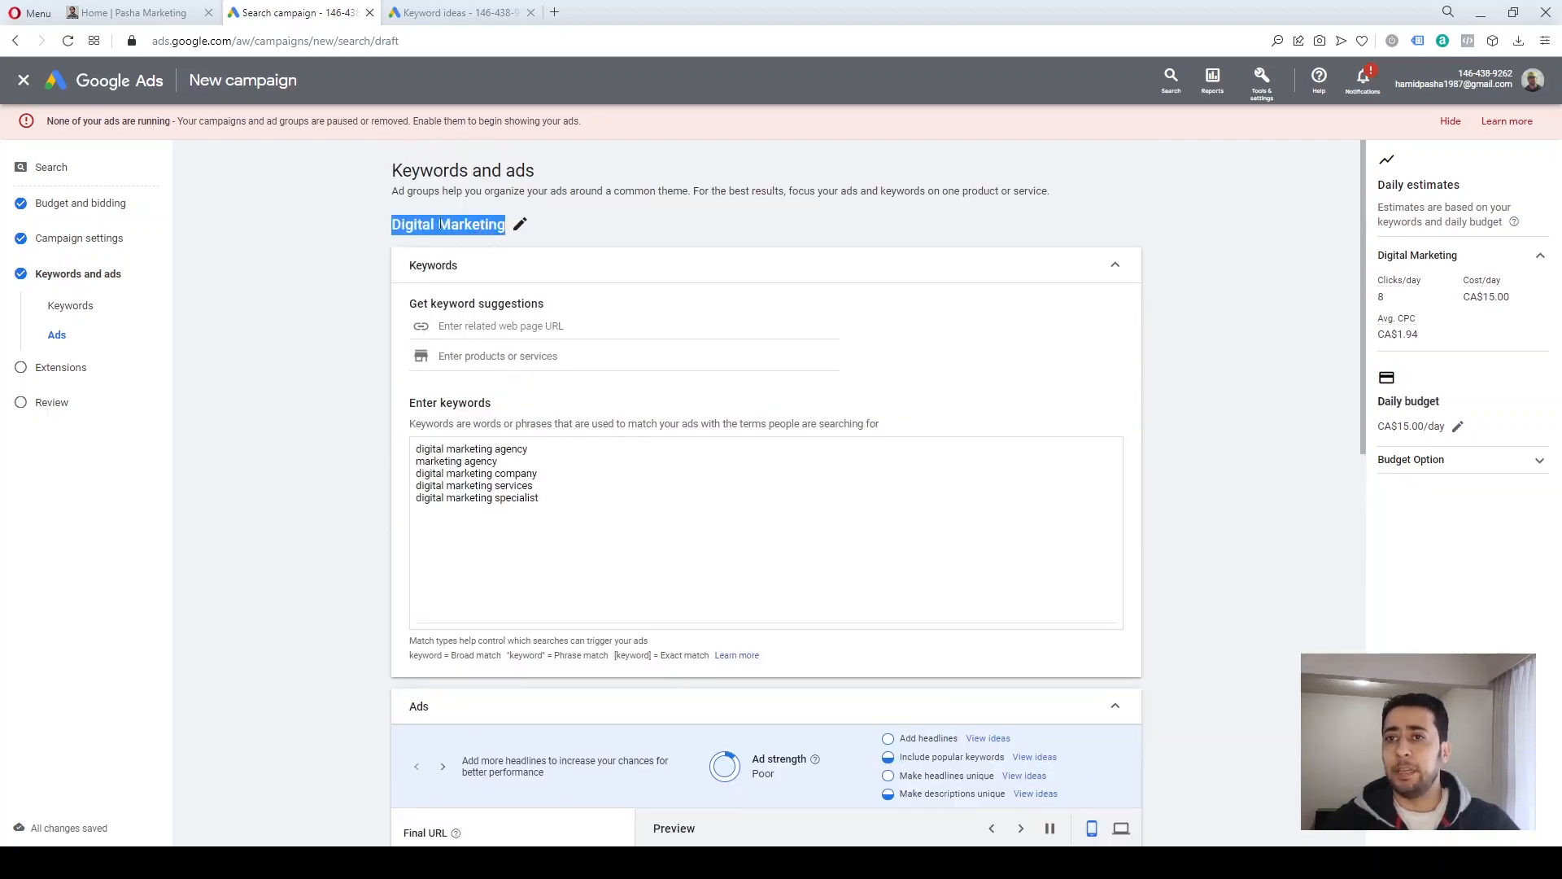
left_click_drag(560, 512, 416, 448)
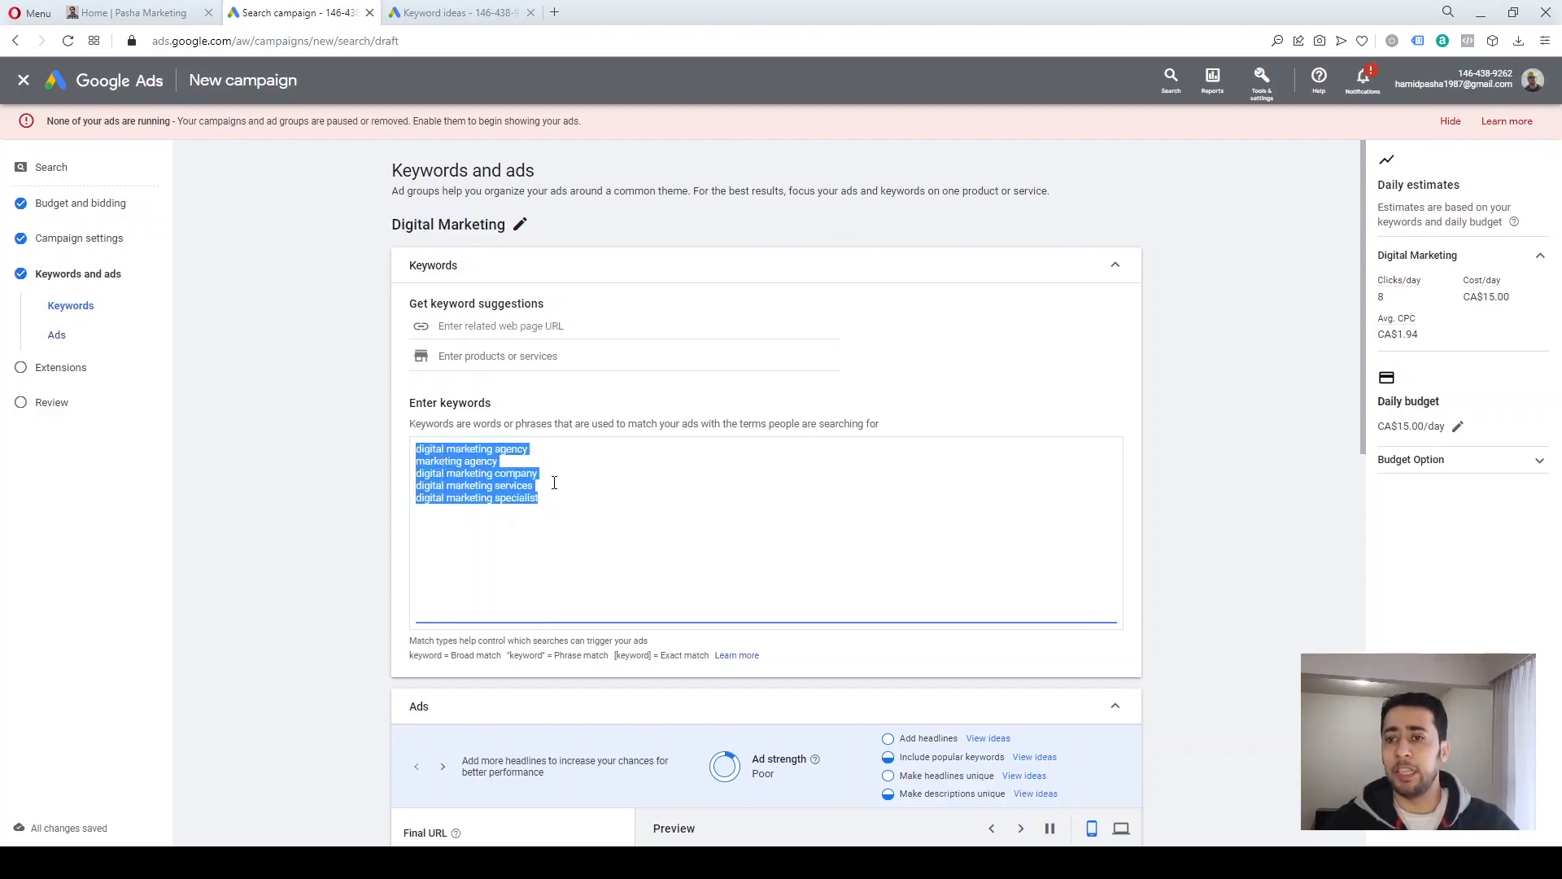
left_click_drag(556, 500, 424, 447)
left_click(333, 488)
- Finish the keywords and ads stage without another ad group and continue to the campaign's extensions
scroll(638, 582, "down", 7)
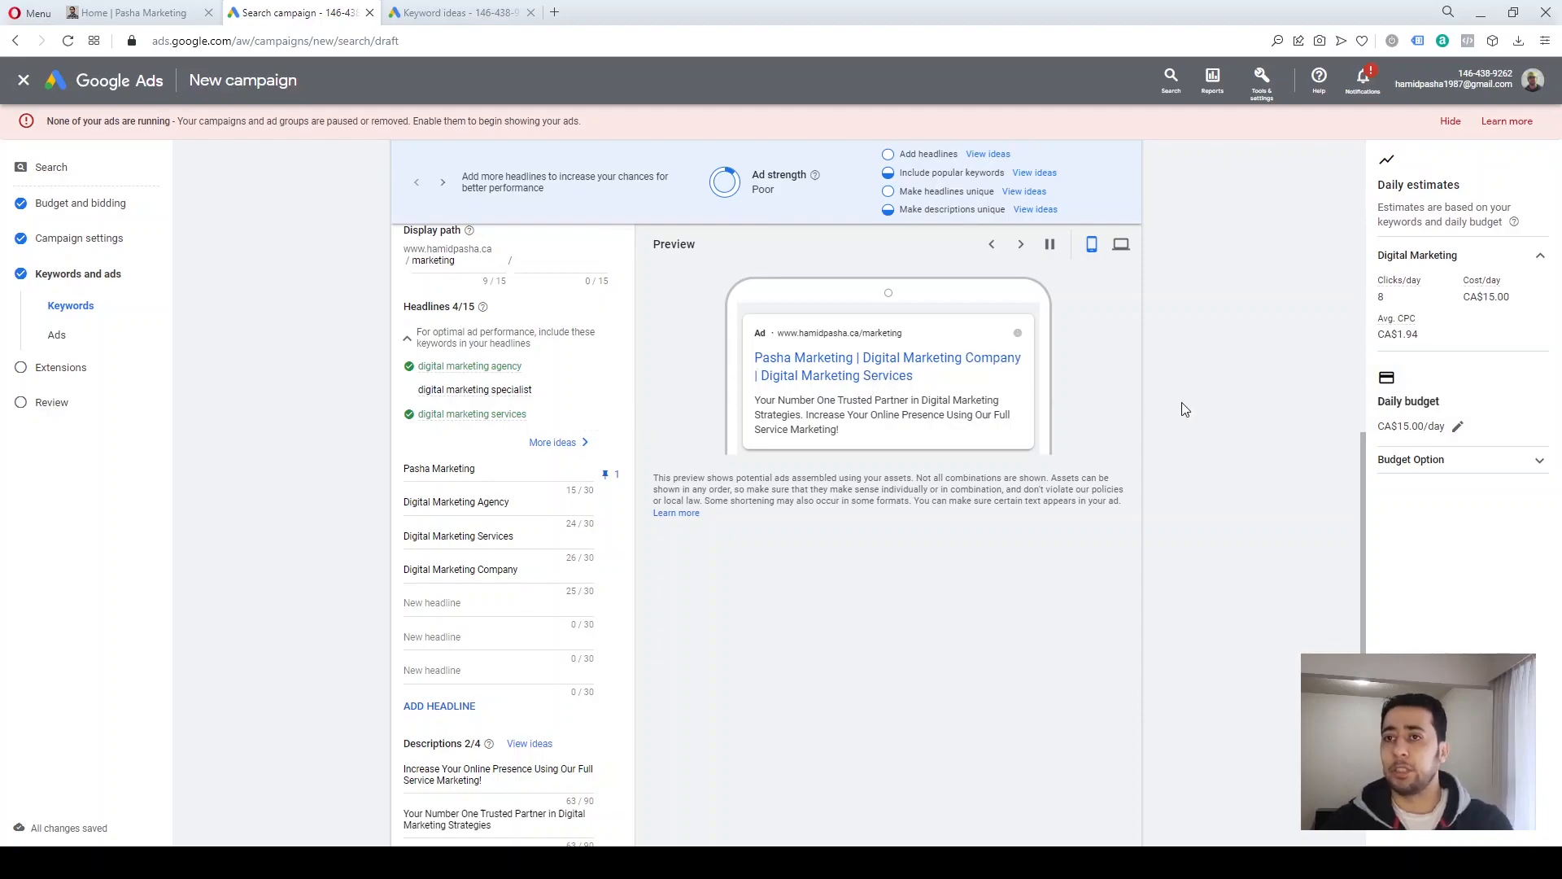
scroll(1184, 409, "down", 3)
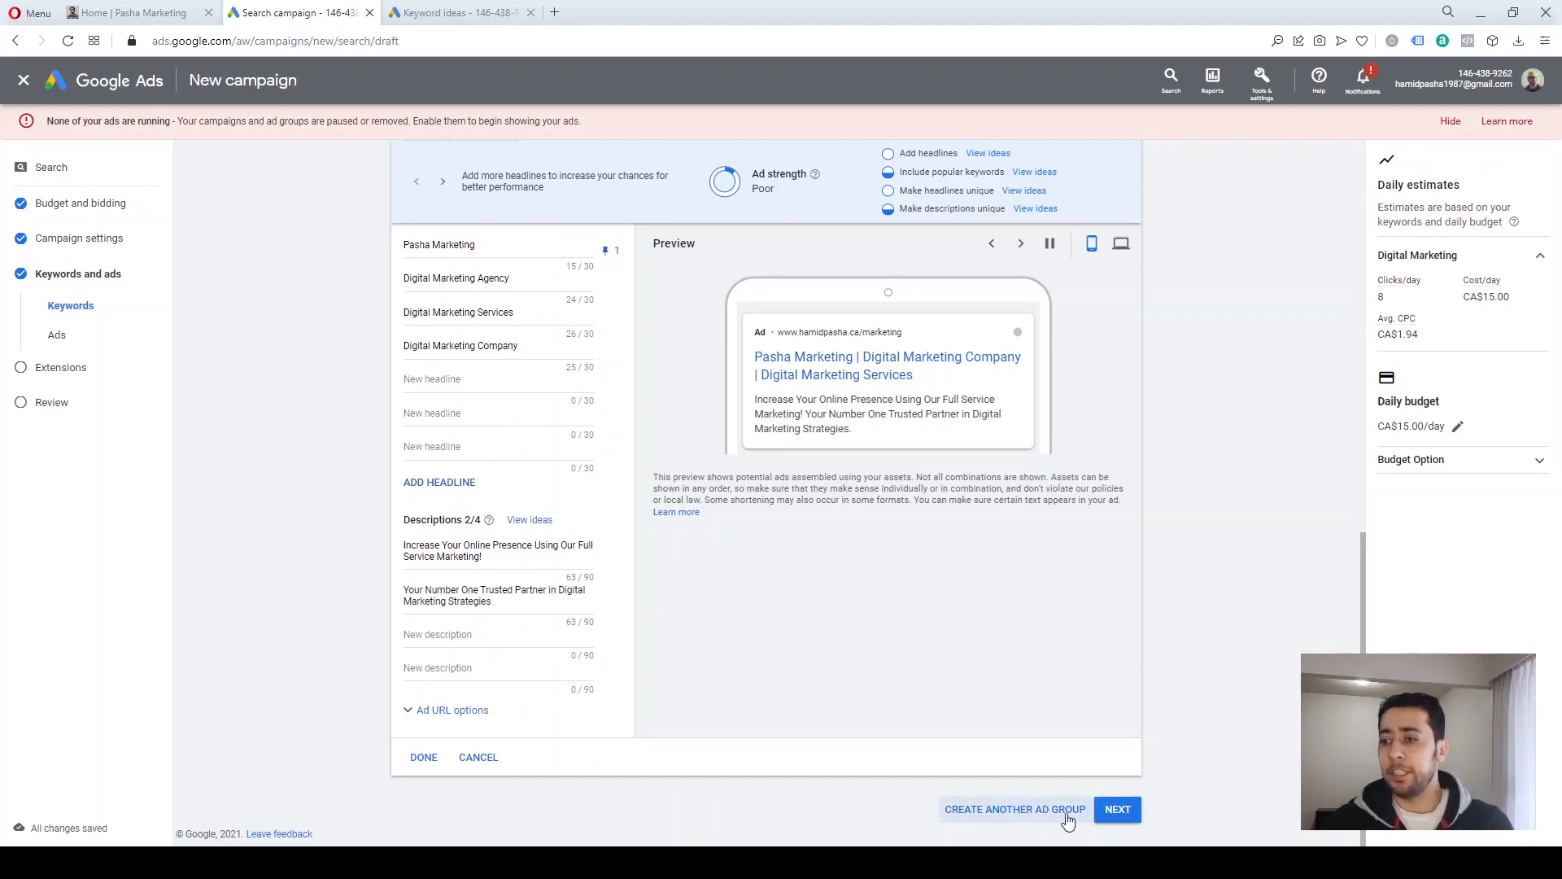
left_click(1116, 810)
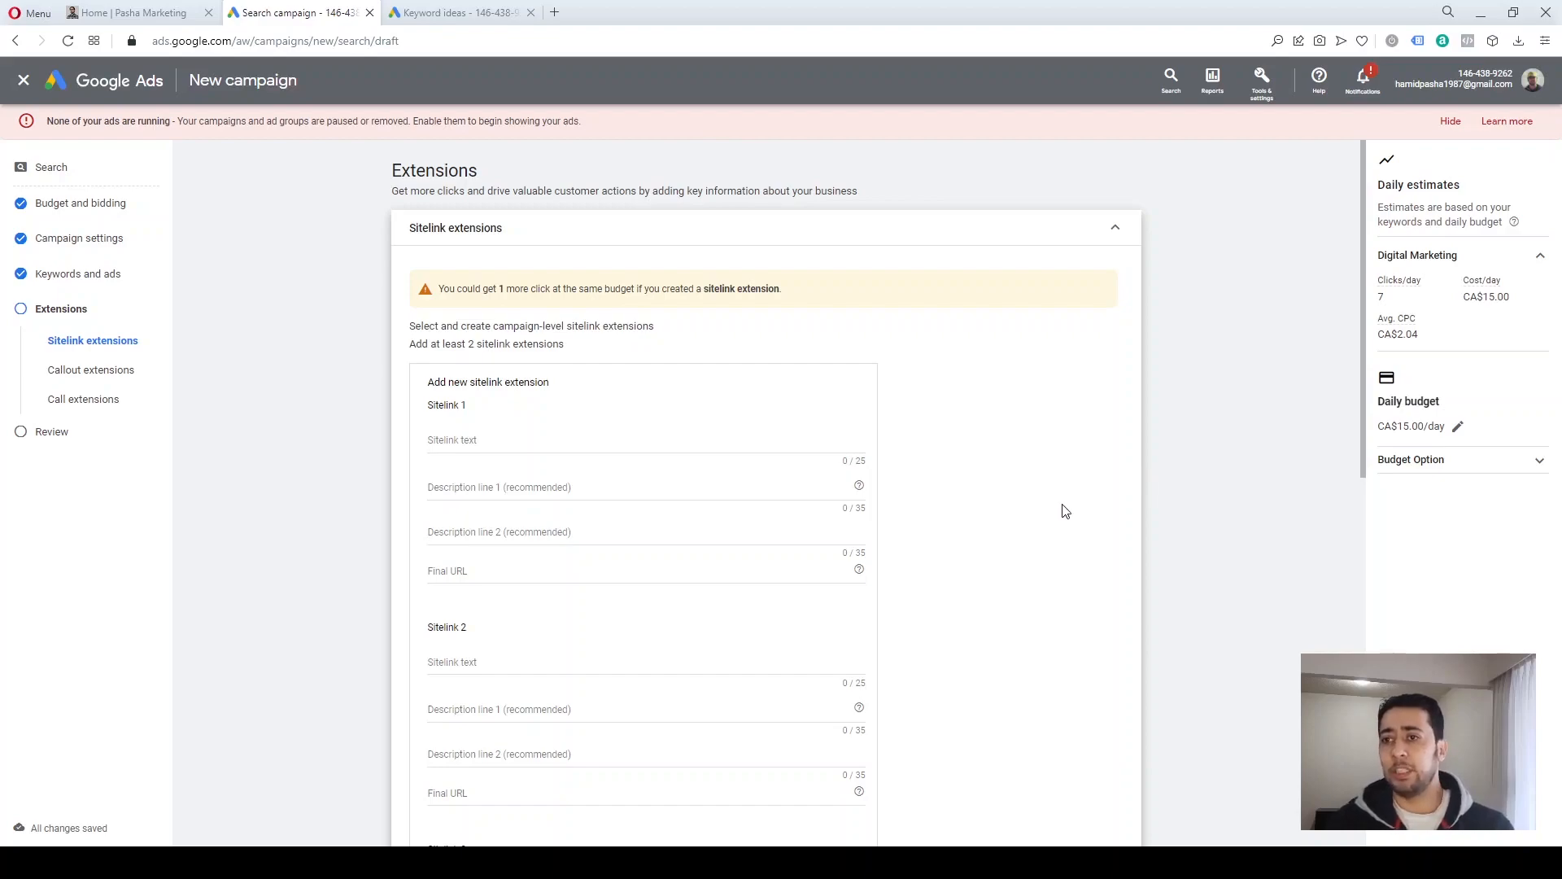
- Search Google for "commercial real estate software" in a new browser tab
left_click(554, 13)
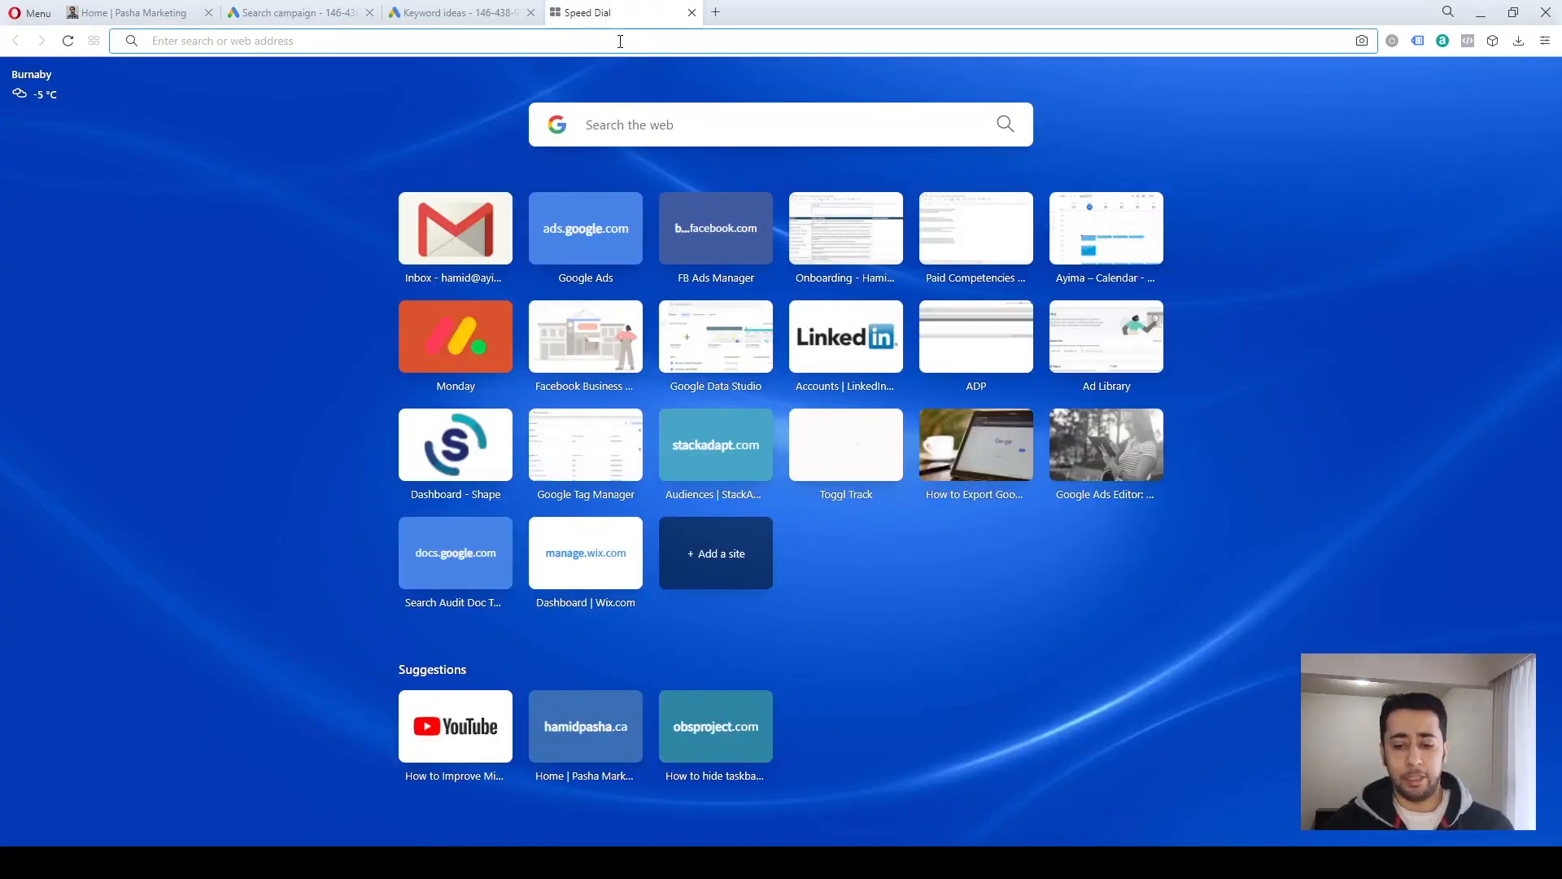
type("commercial re")
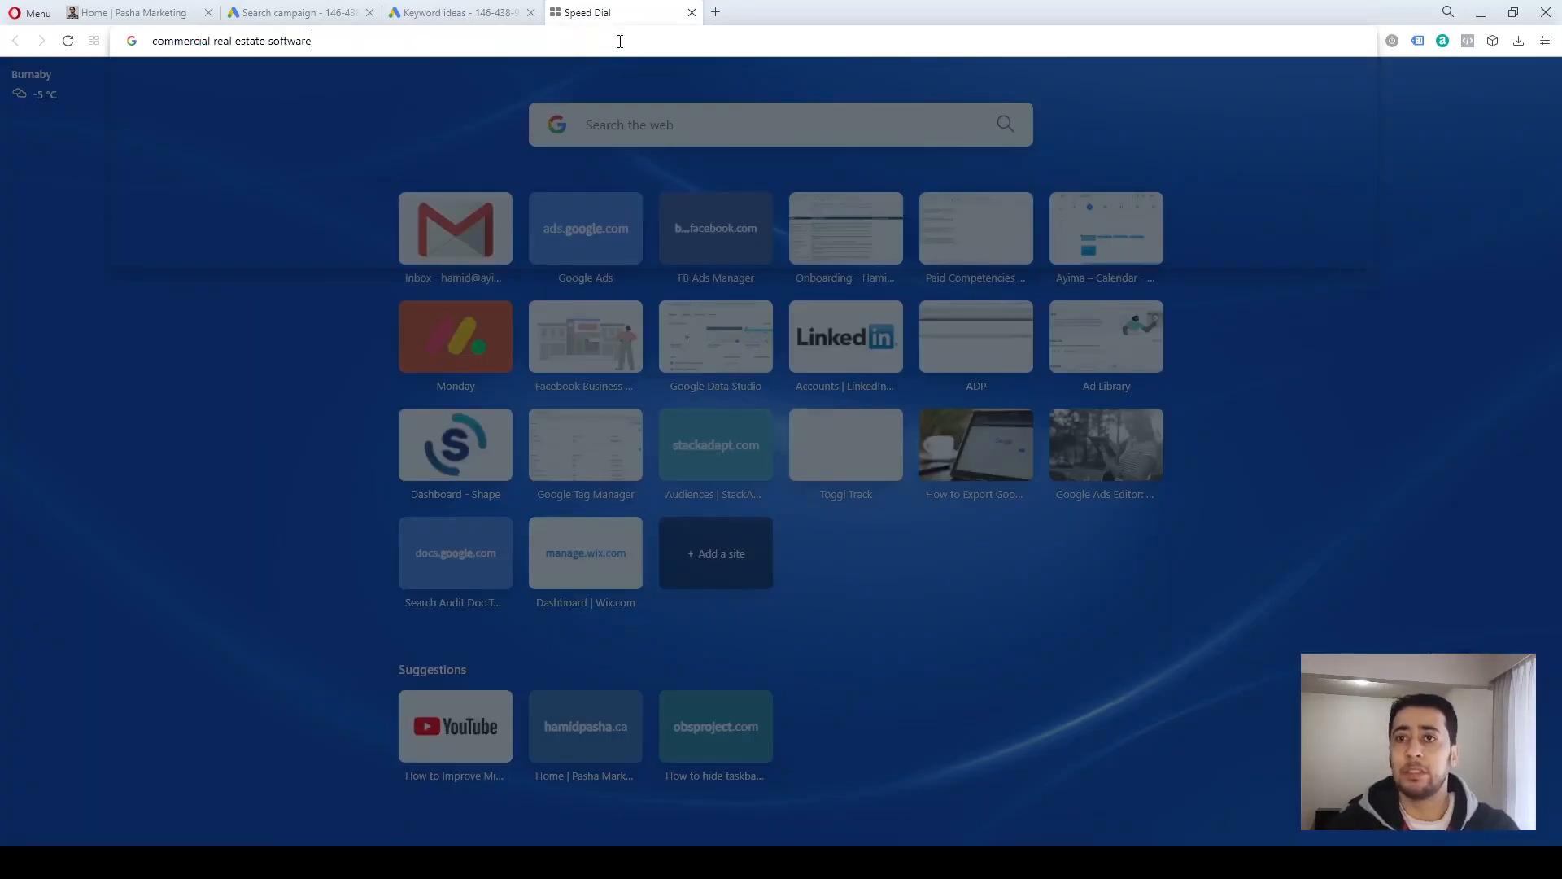
type("al estate software")
key("Return")
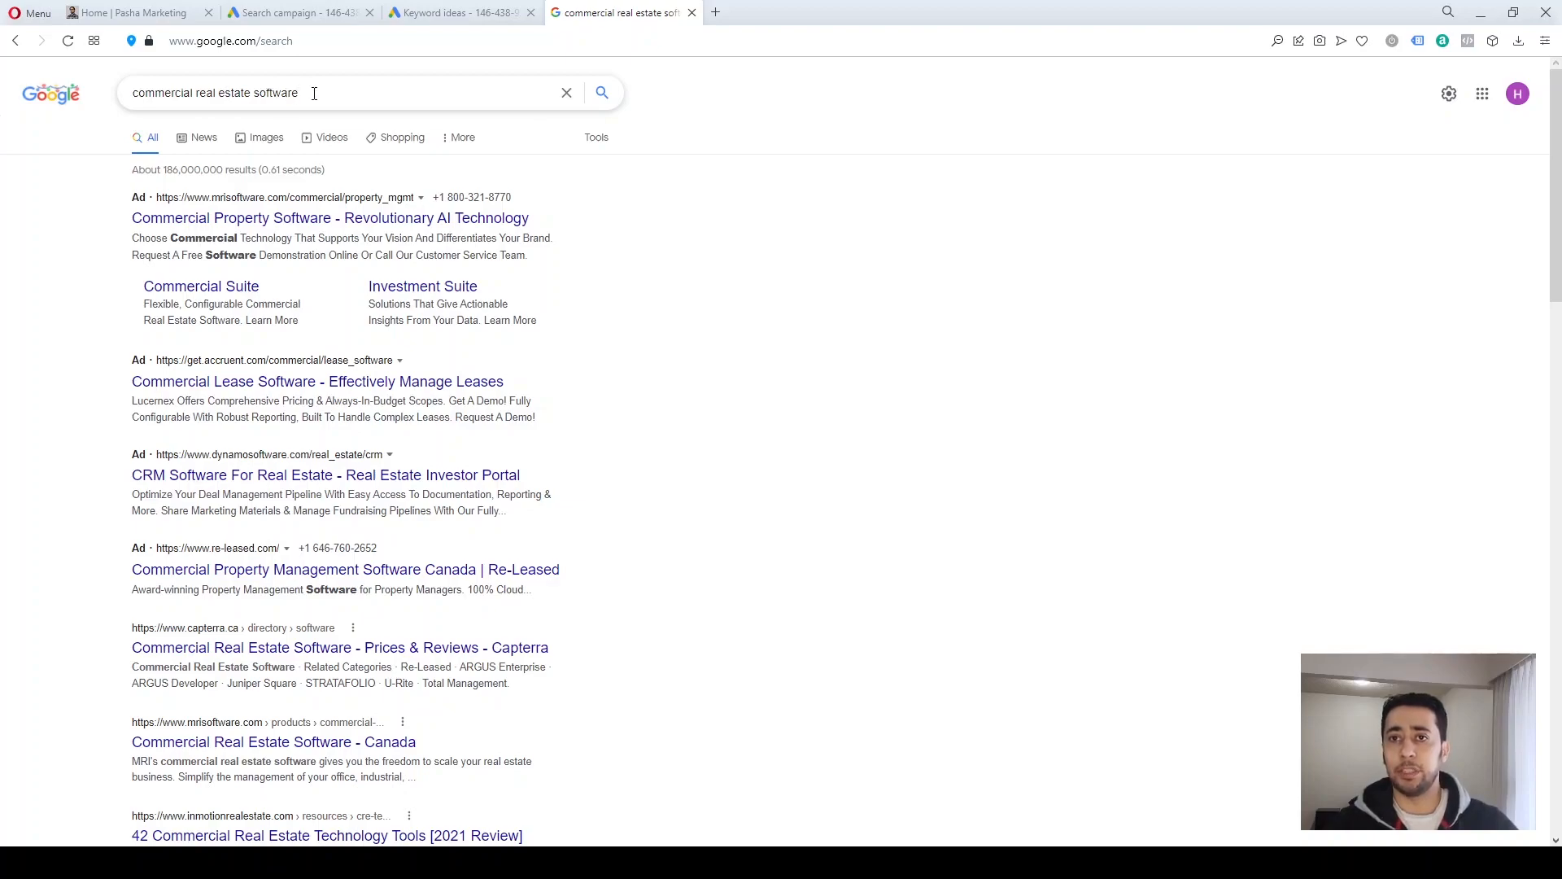
- Examine the sponsored results above the organic listings and how they are labelled as ads
left_click_drag(122, 197, 592, 602)
left_click(673, 551)
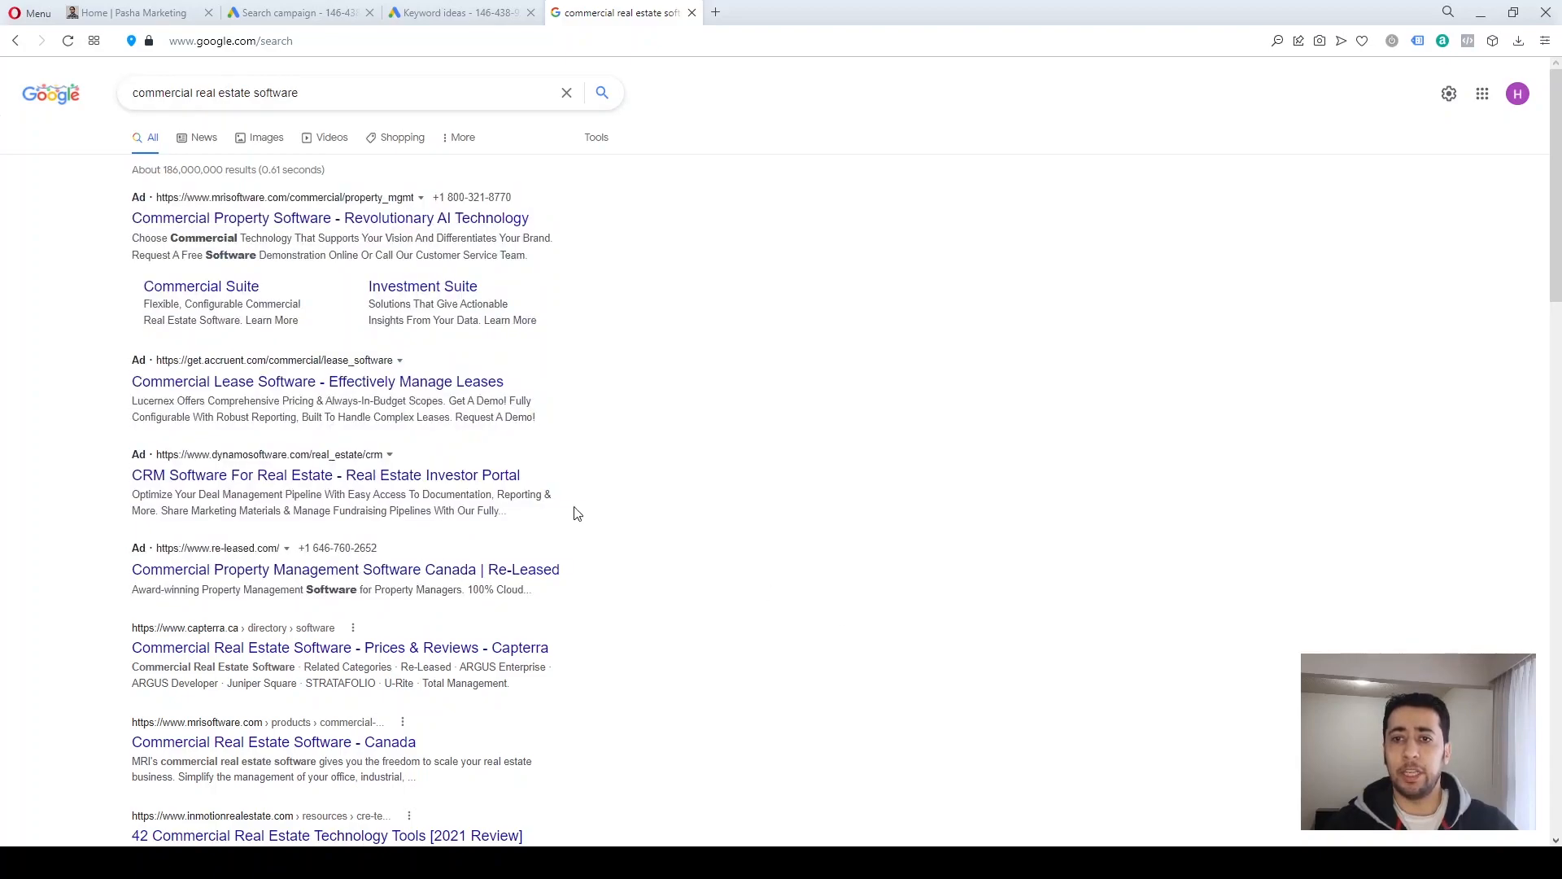
left_click_drag(114, 193, 144, 197)
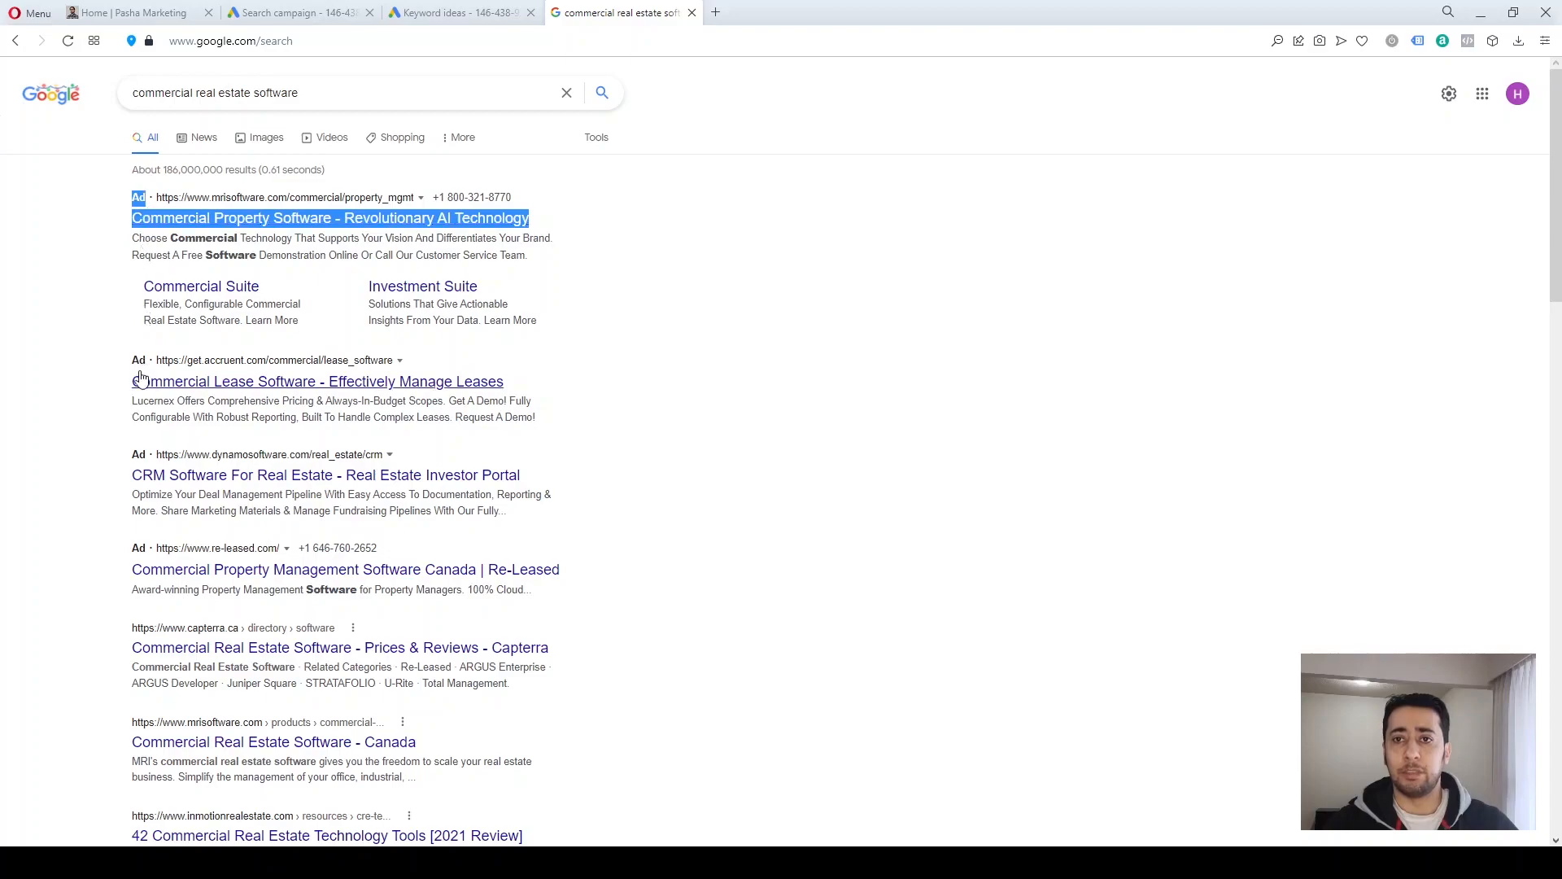
left_click_drag(118, 363, 142, 369)
left_click(114, 365)
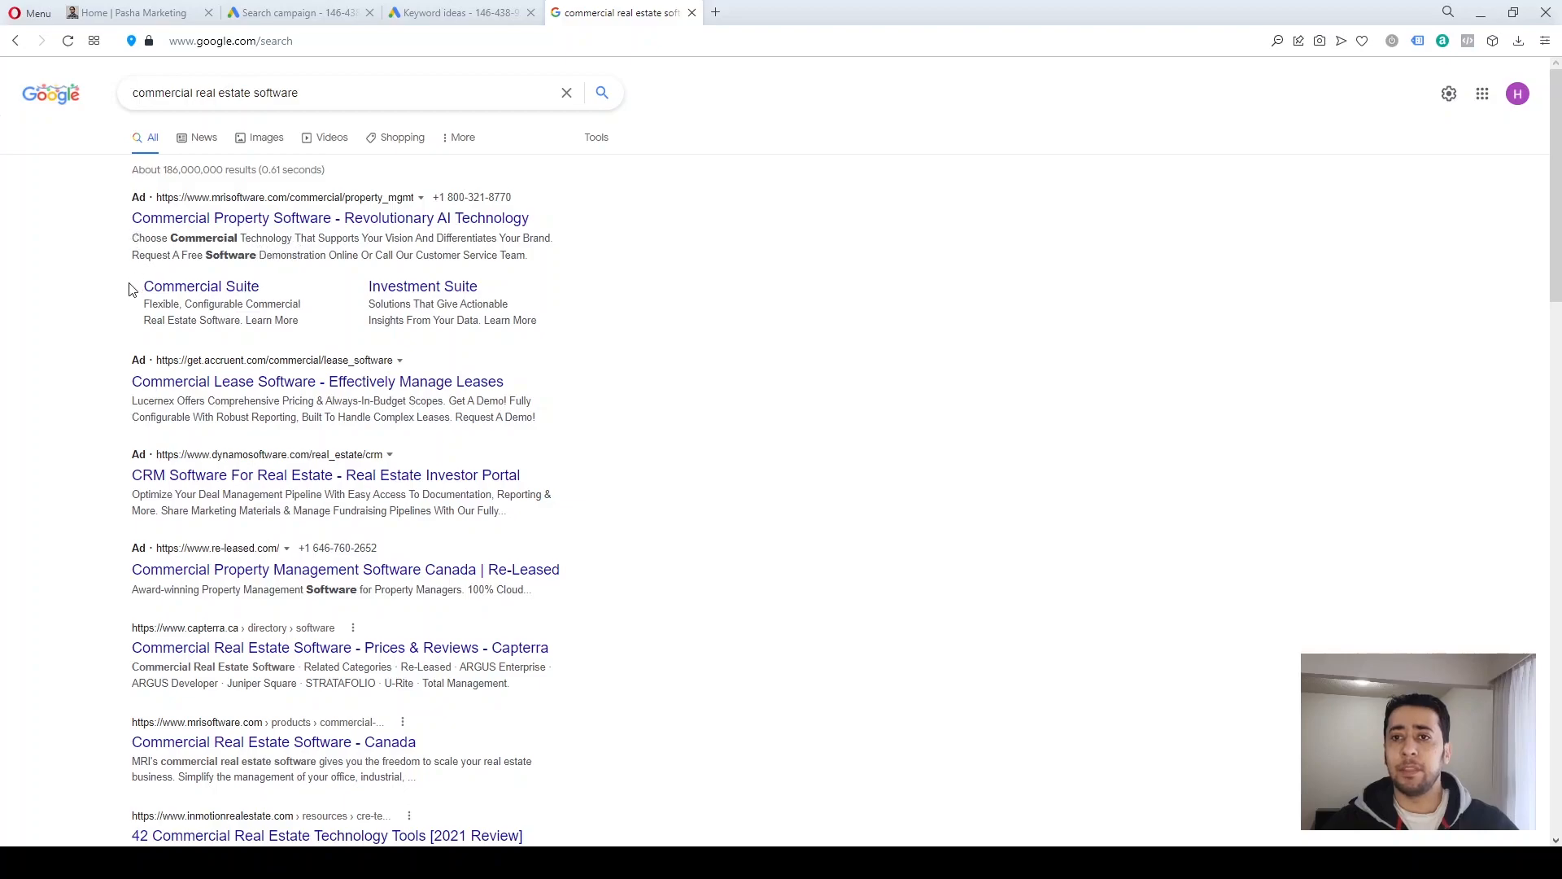
- Examine the headline and description text of the first sponsored result
left_click_drag(131, 219, 525, 231)
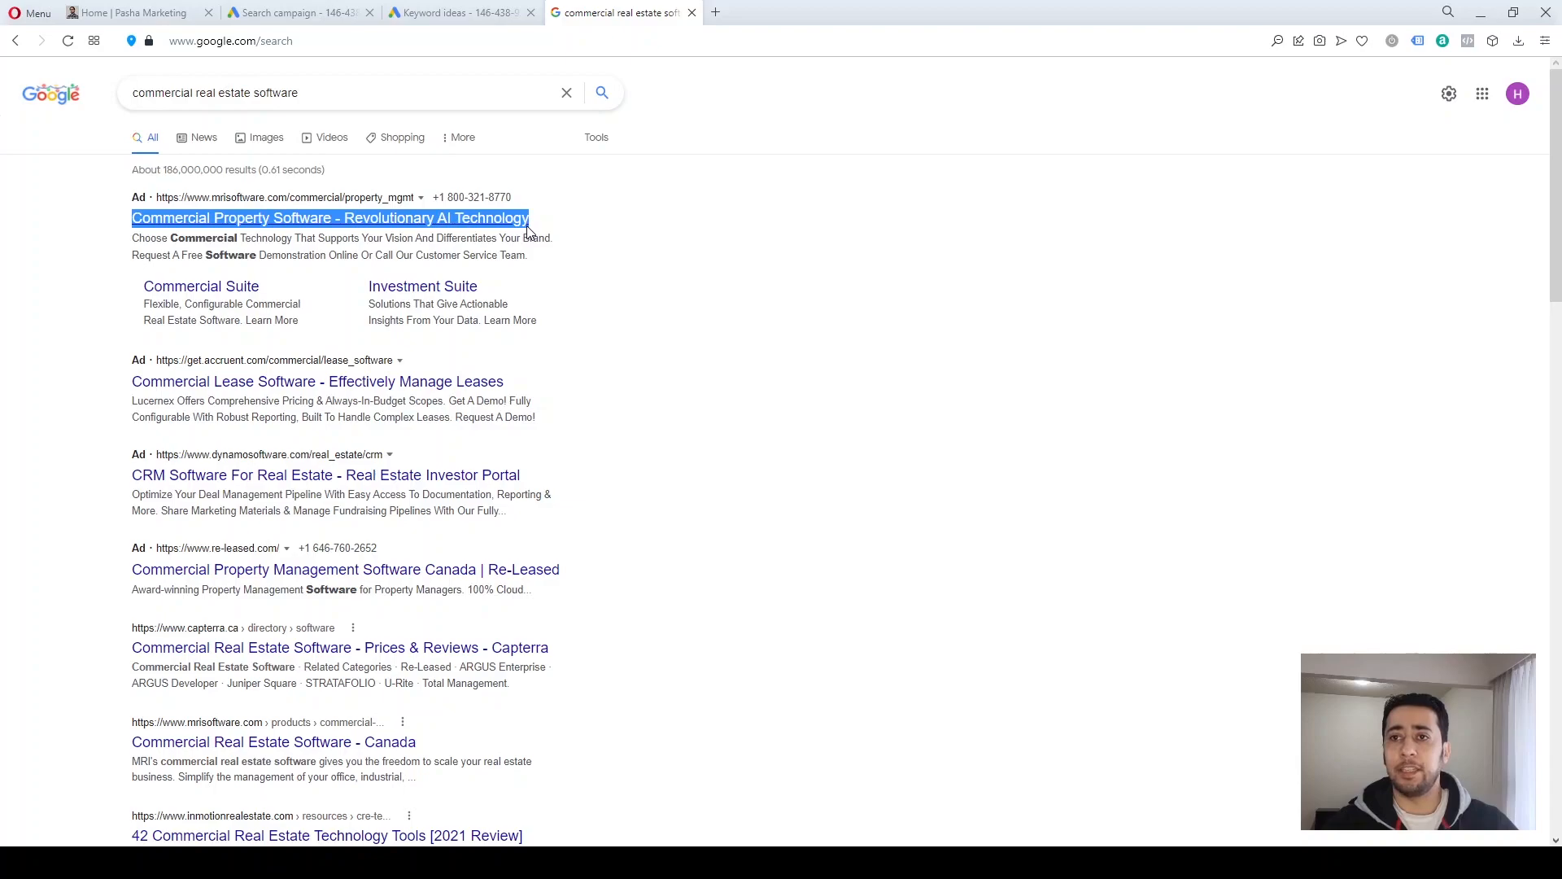
left_click_drag(528, 230, 708, 275)
left_click(730, 280)
left_click_drag(135, 239, 555, 251)
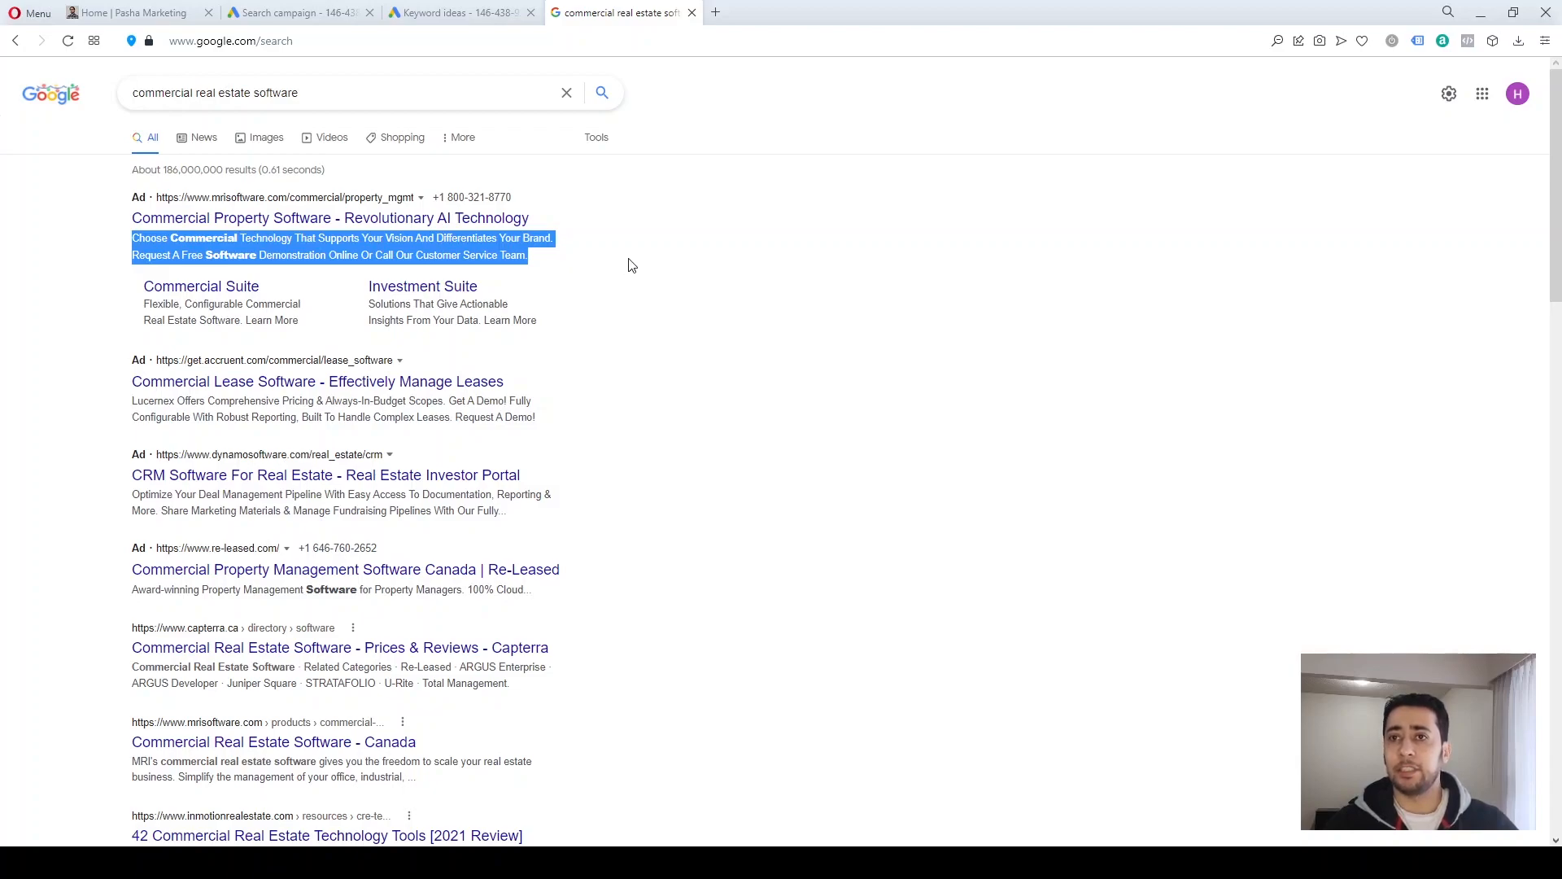
left_click(735, 277)
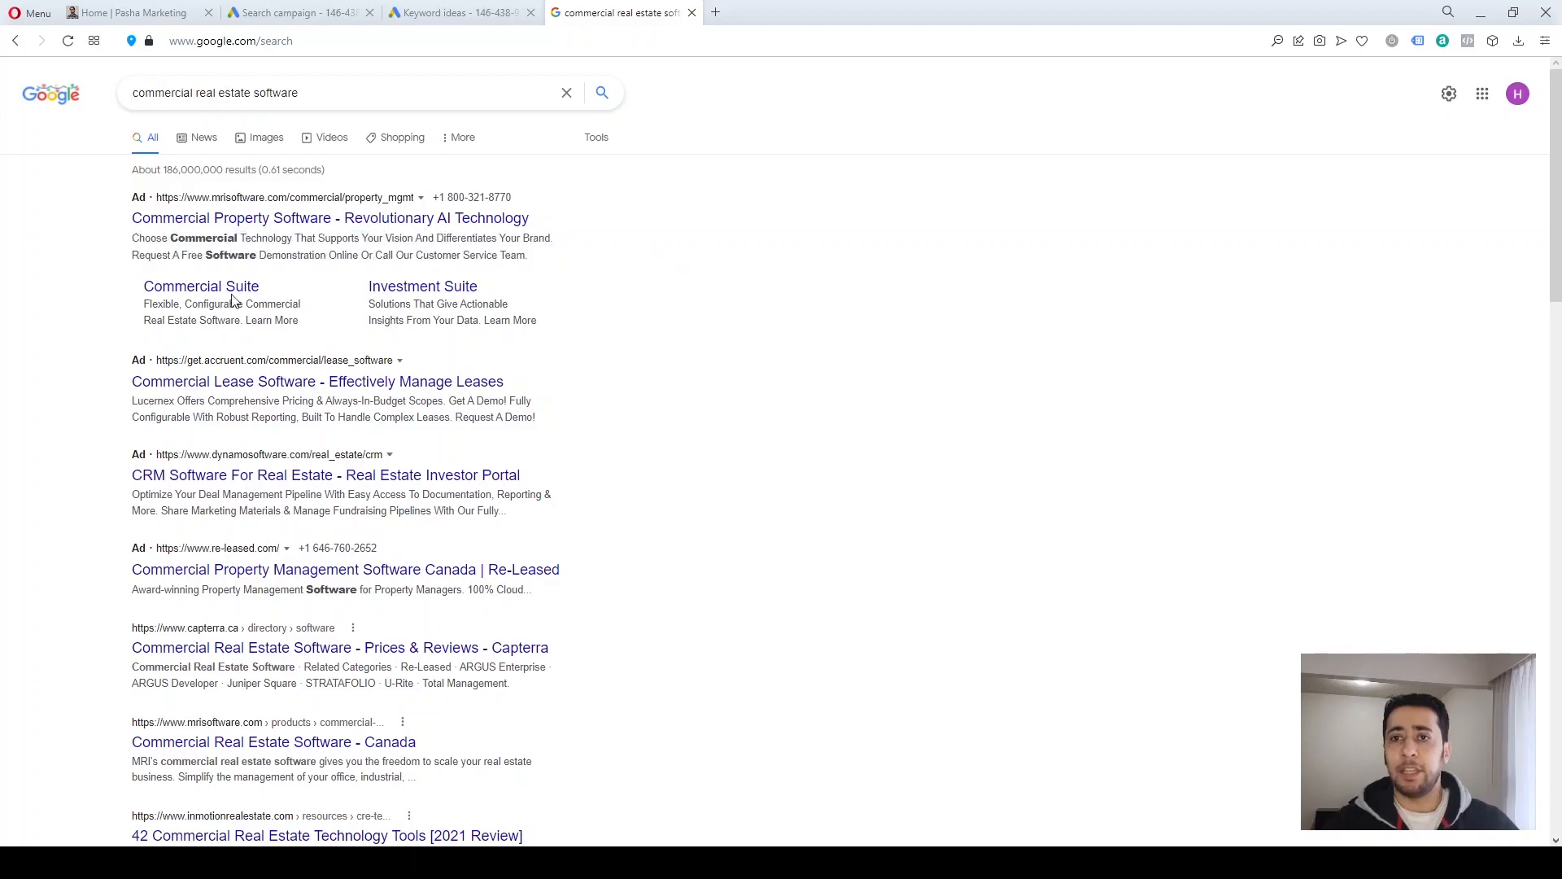
- Examine the Commercial Suite and Investment Suite sitelinks with their descriptions under the first sponsored result
left_click_drag(126, 285, 308, 326)
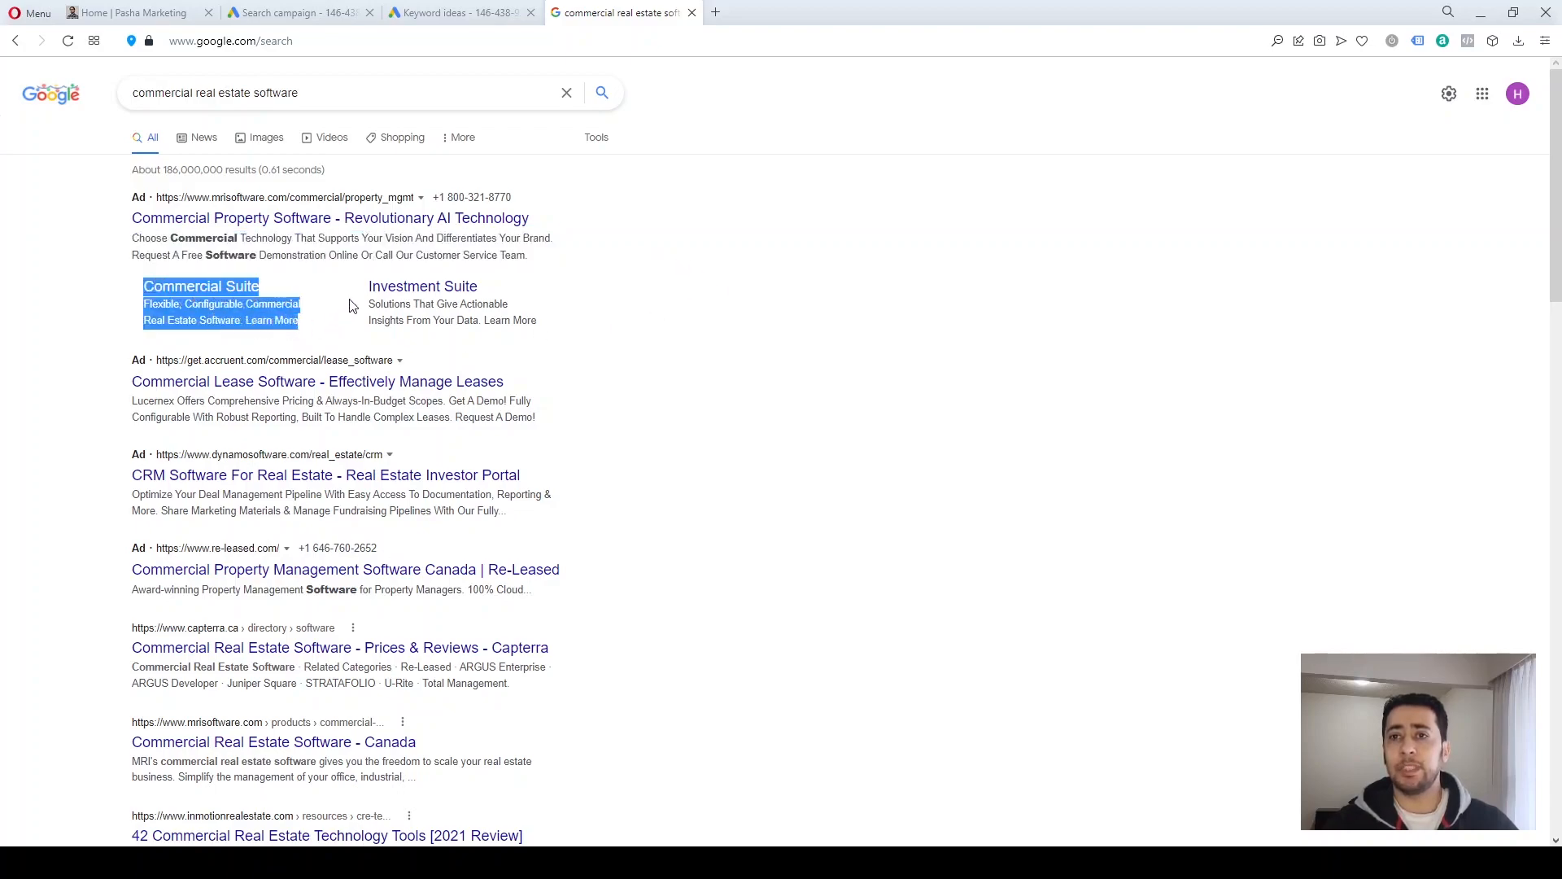
left_click_drag(561, 332, 371, 287)
left_click(622, 330)
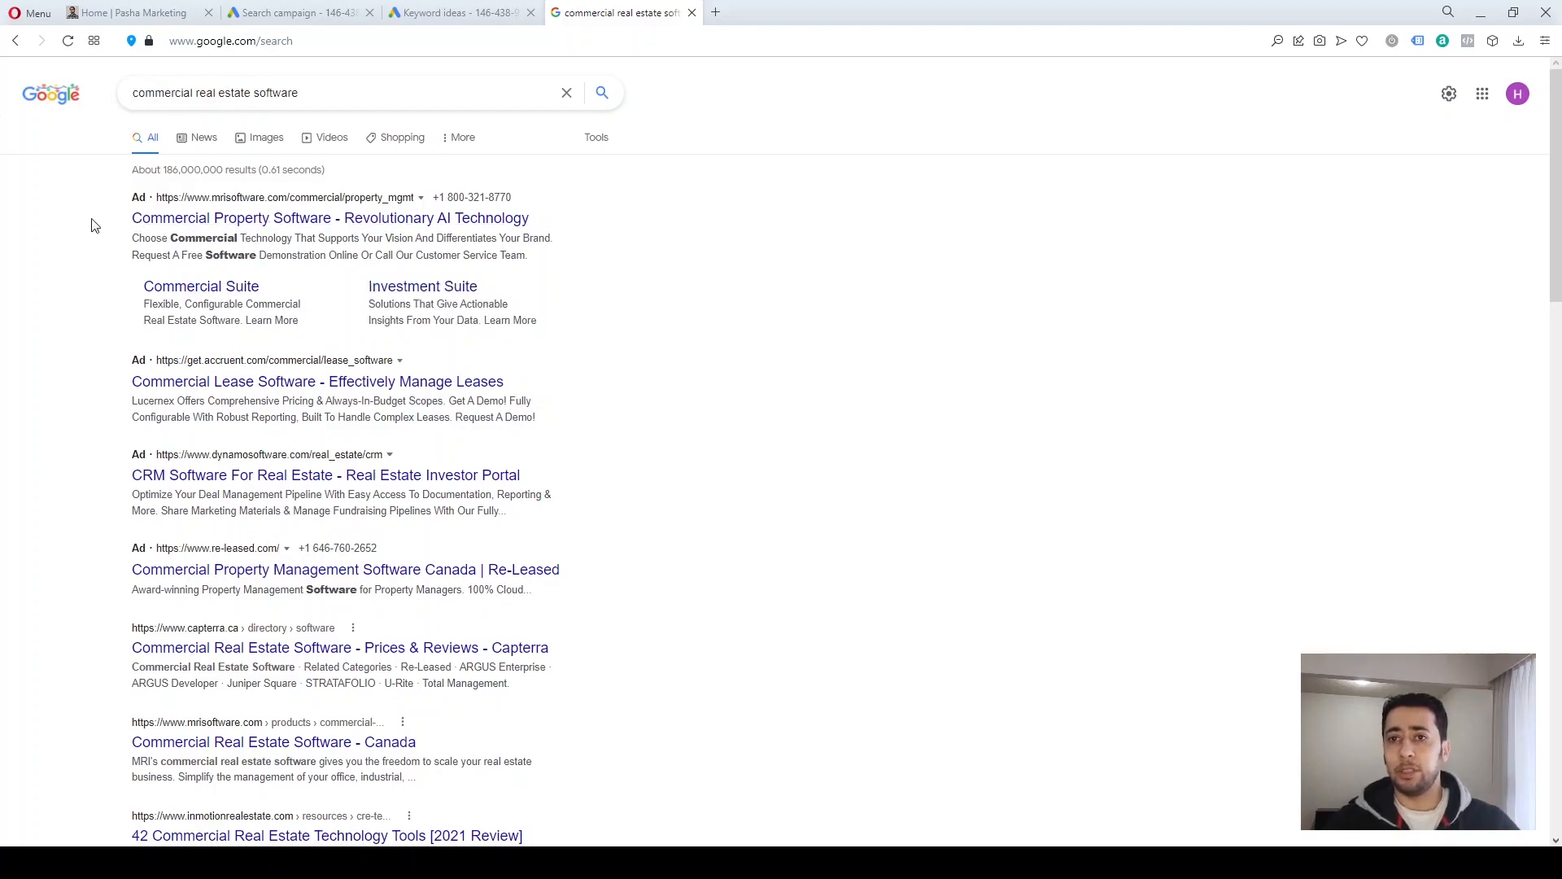
left_click_drag(138, 302, 262, 294)
left_click(148, 311)
left_click_drag(148, 311, 259, 314)
left_click(115, 317)
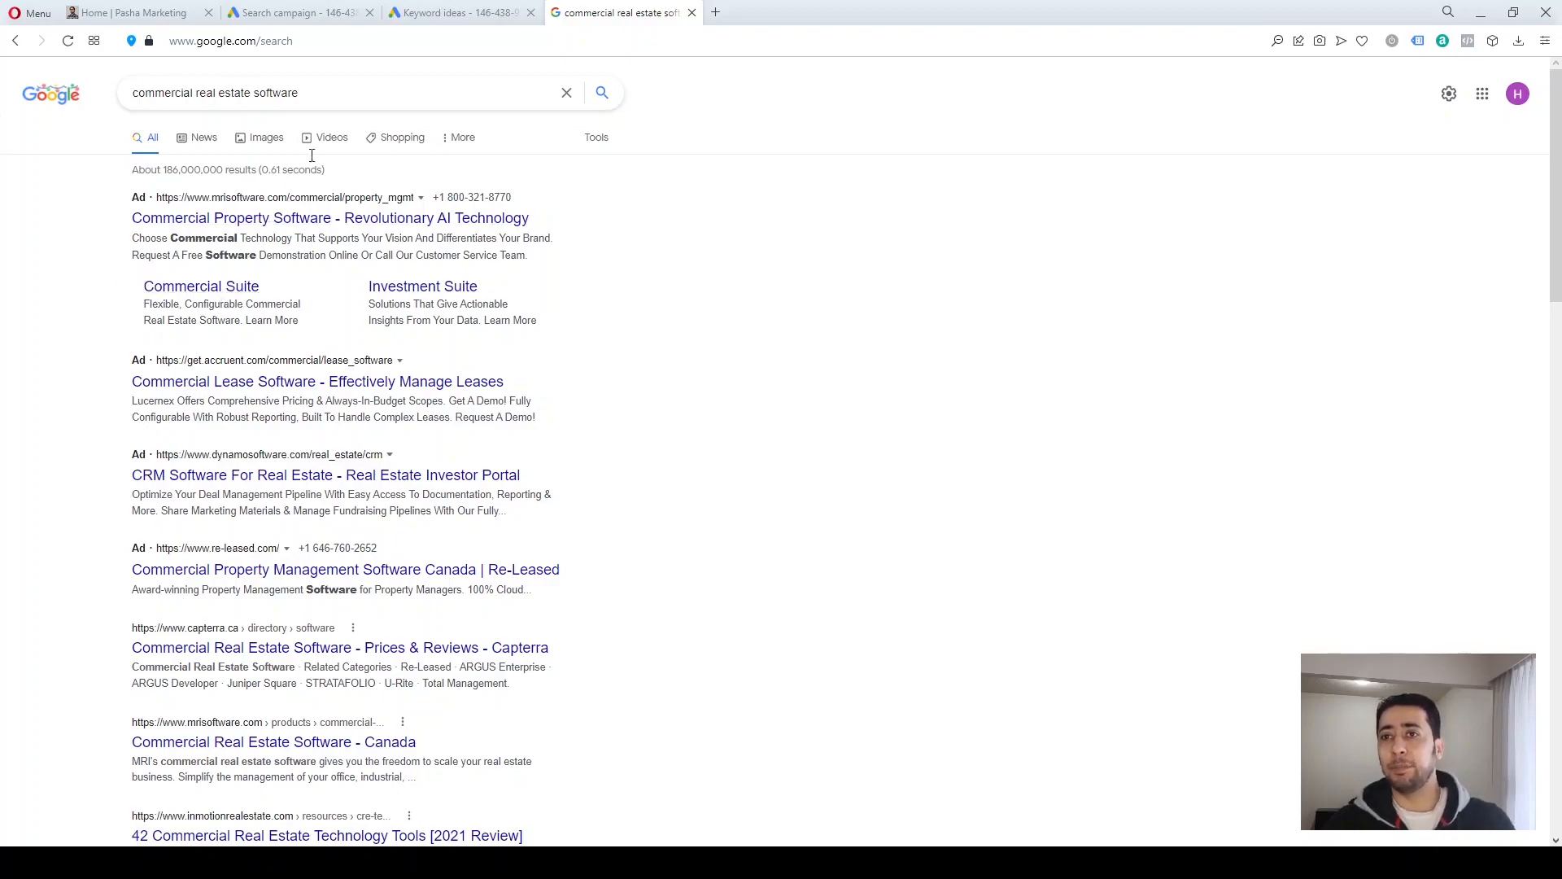
- Return to the campaign draft's extensions and expand the additional extension types to review which ones are available
left_click(420, 14)
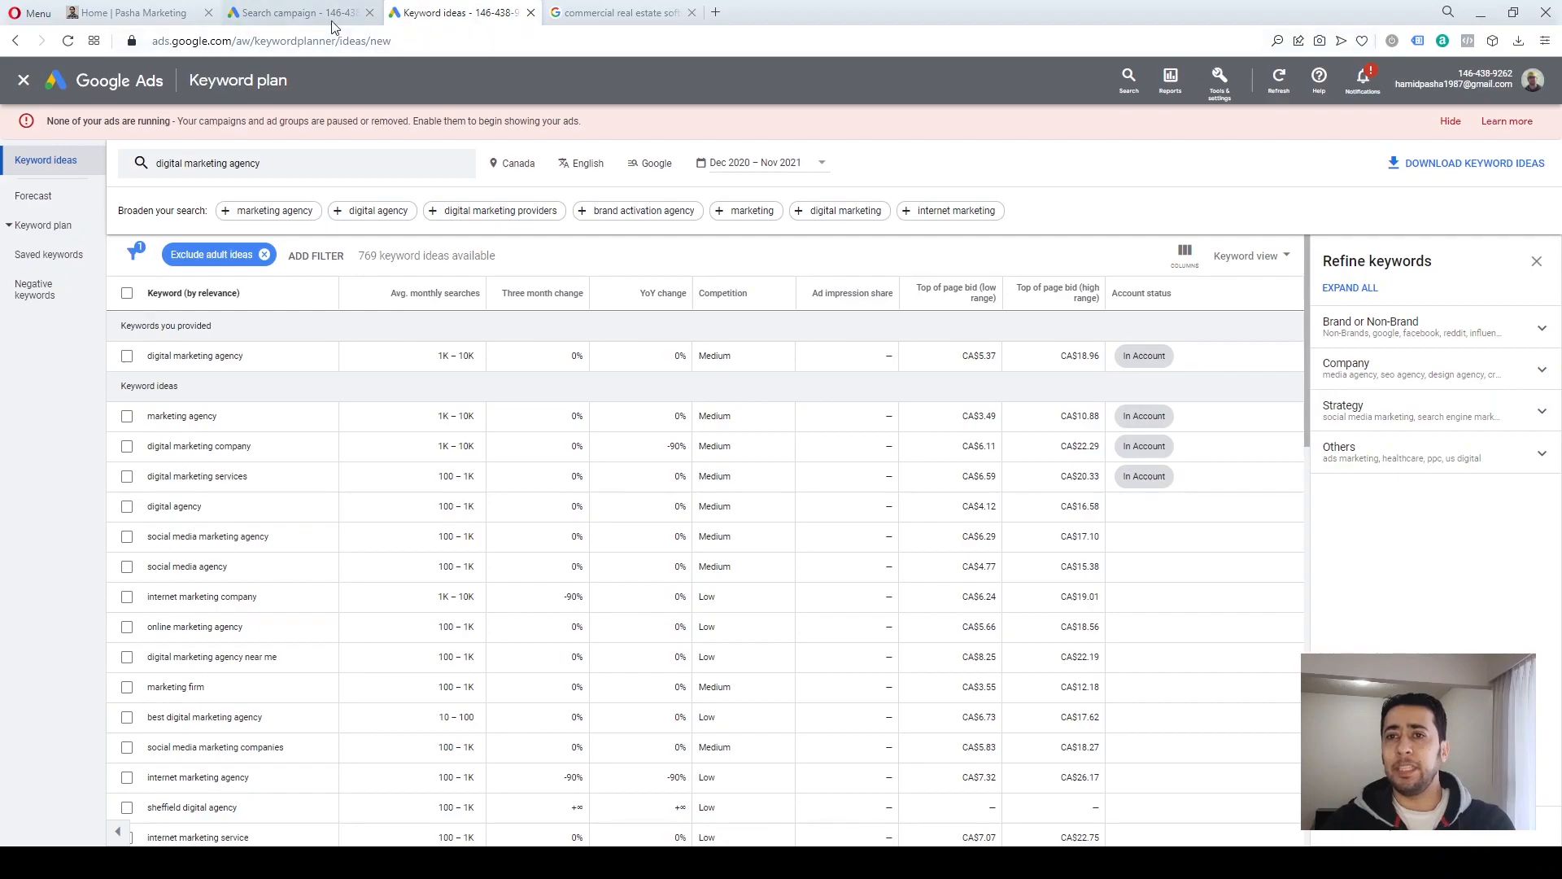
left_click(331, 16)
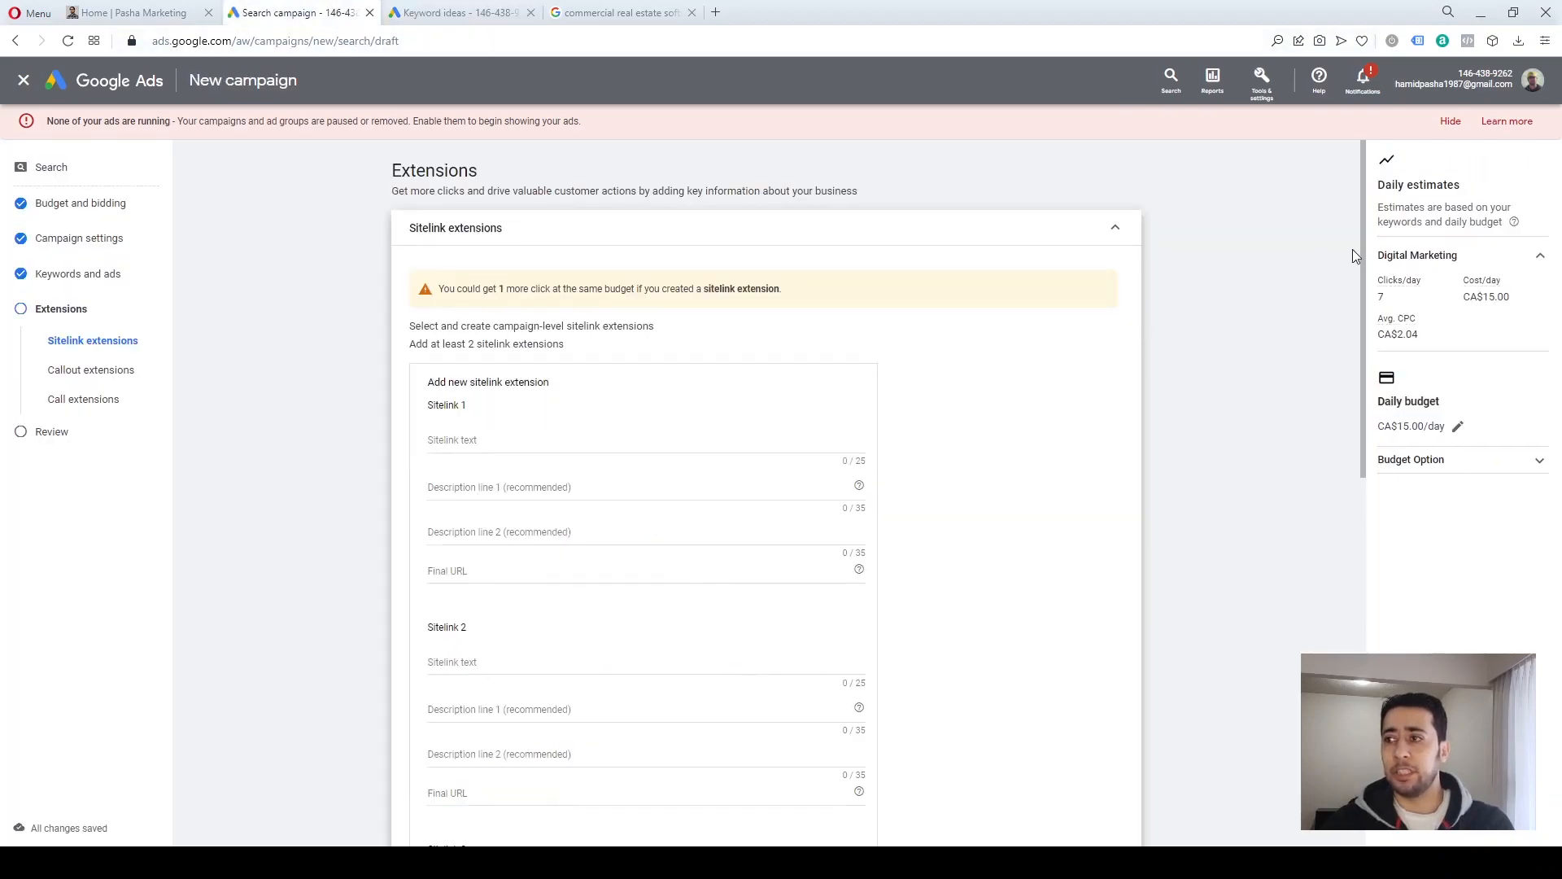
left_click_drag(1362, 249, 1388, 569)
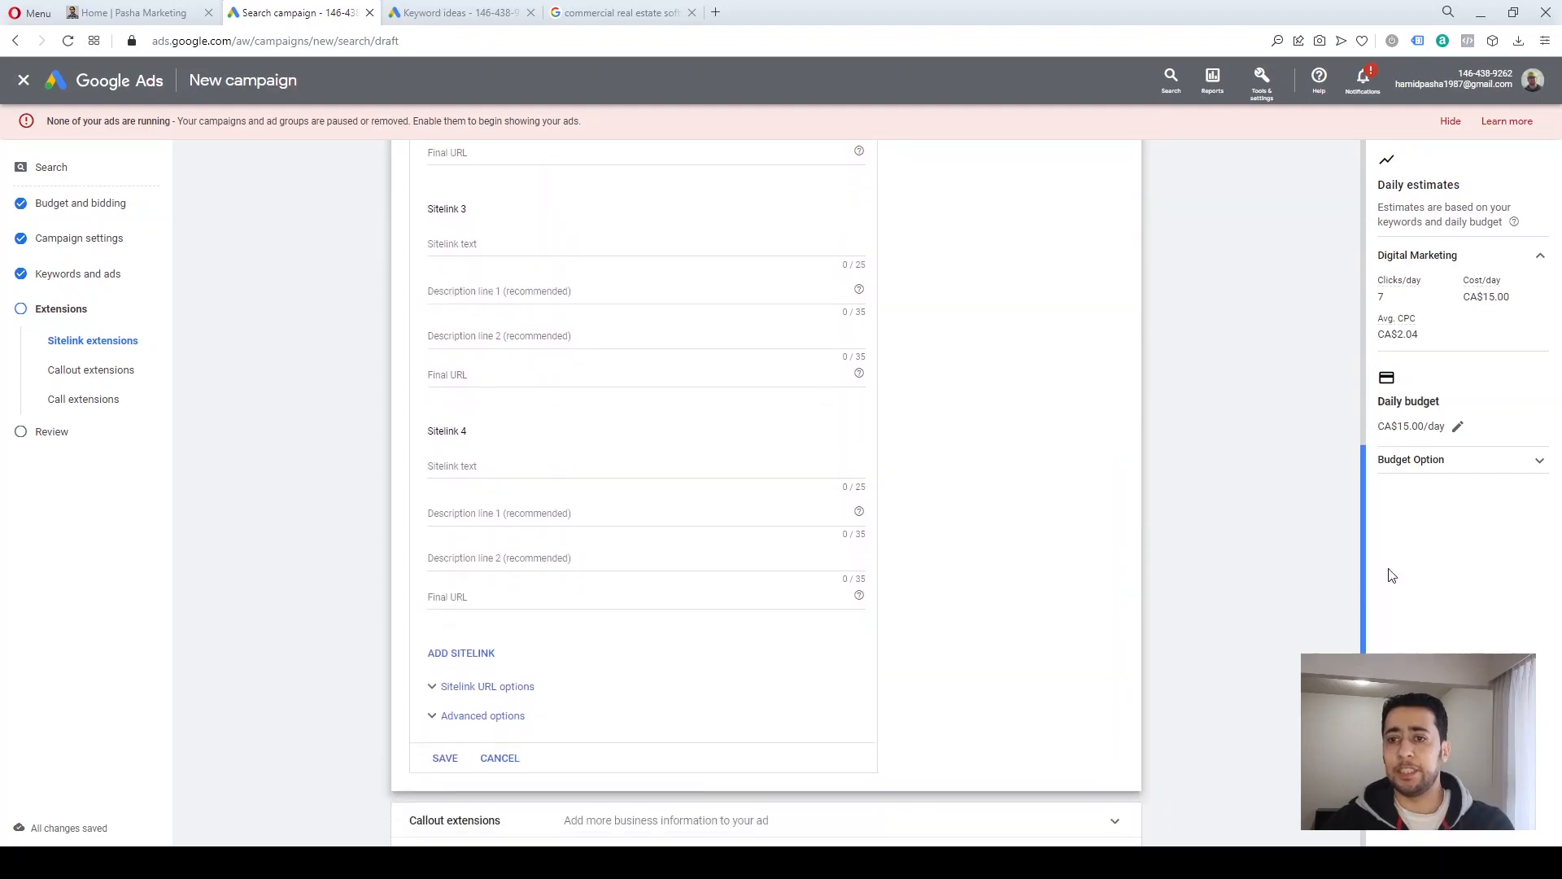
scroll(1015, 561, "down", 3)
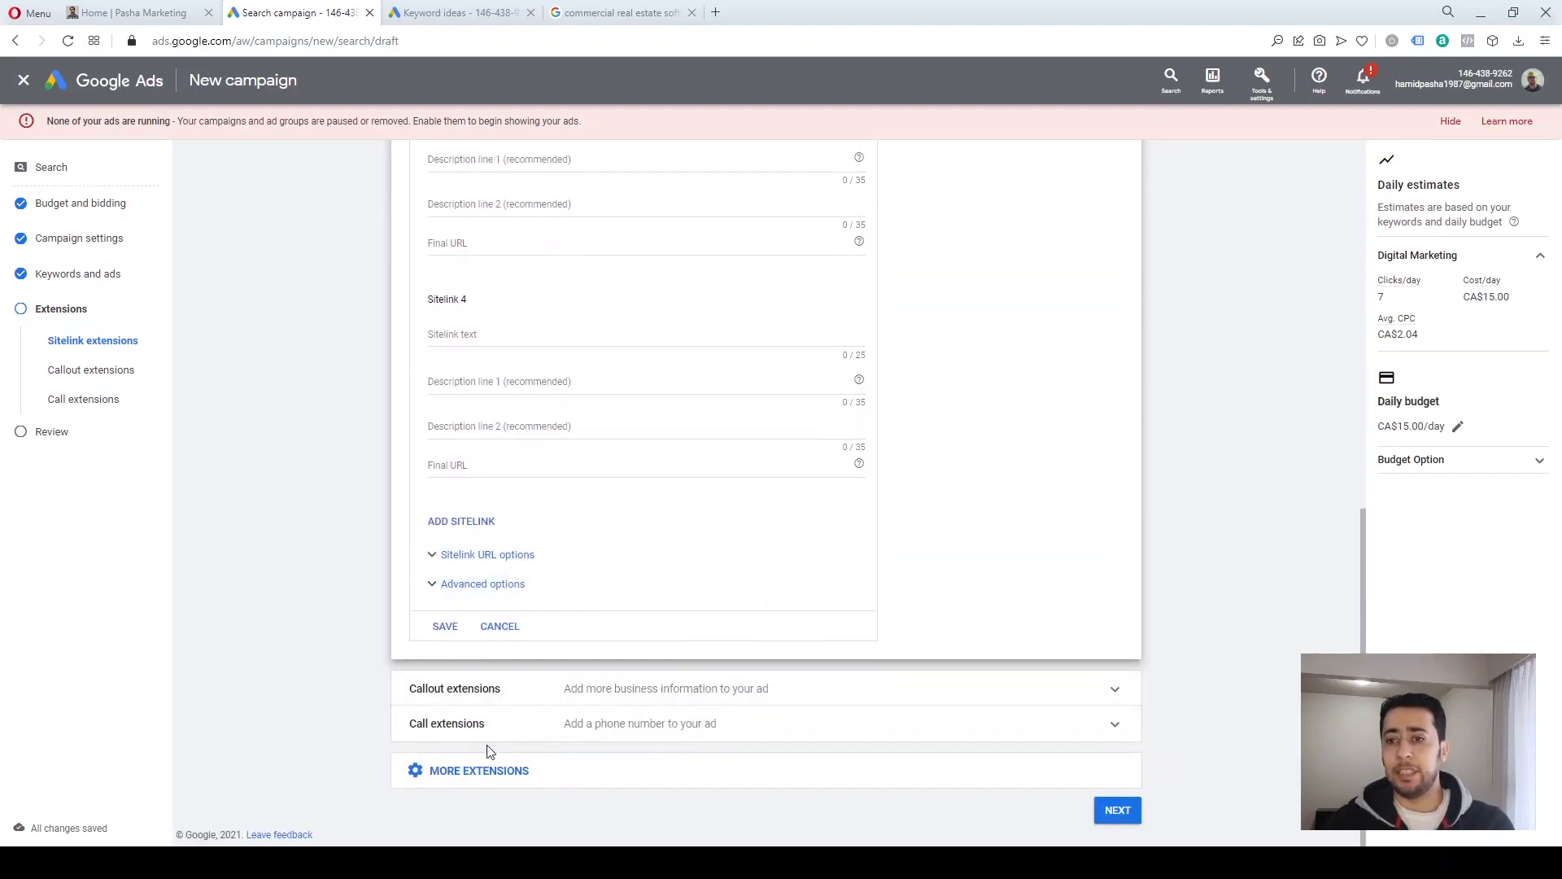
left_click(514, 771)
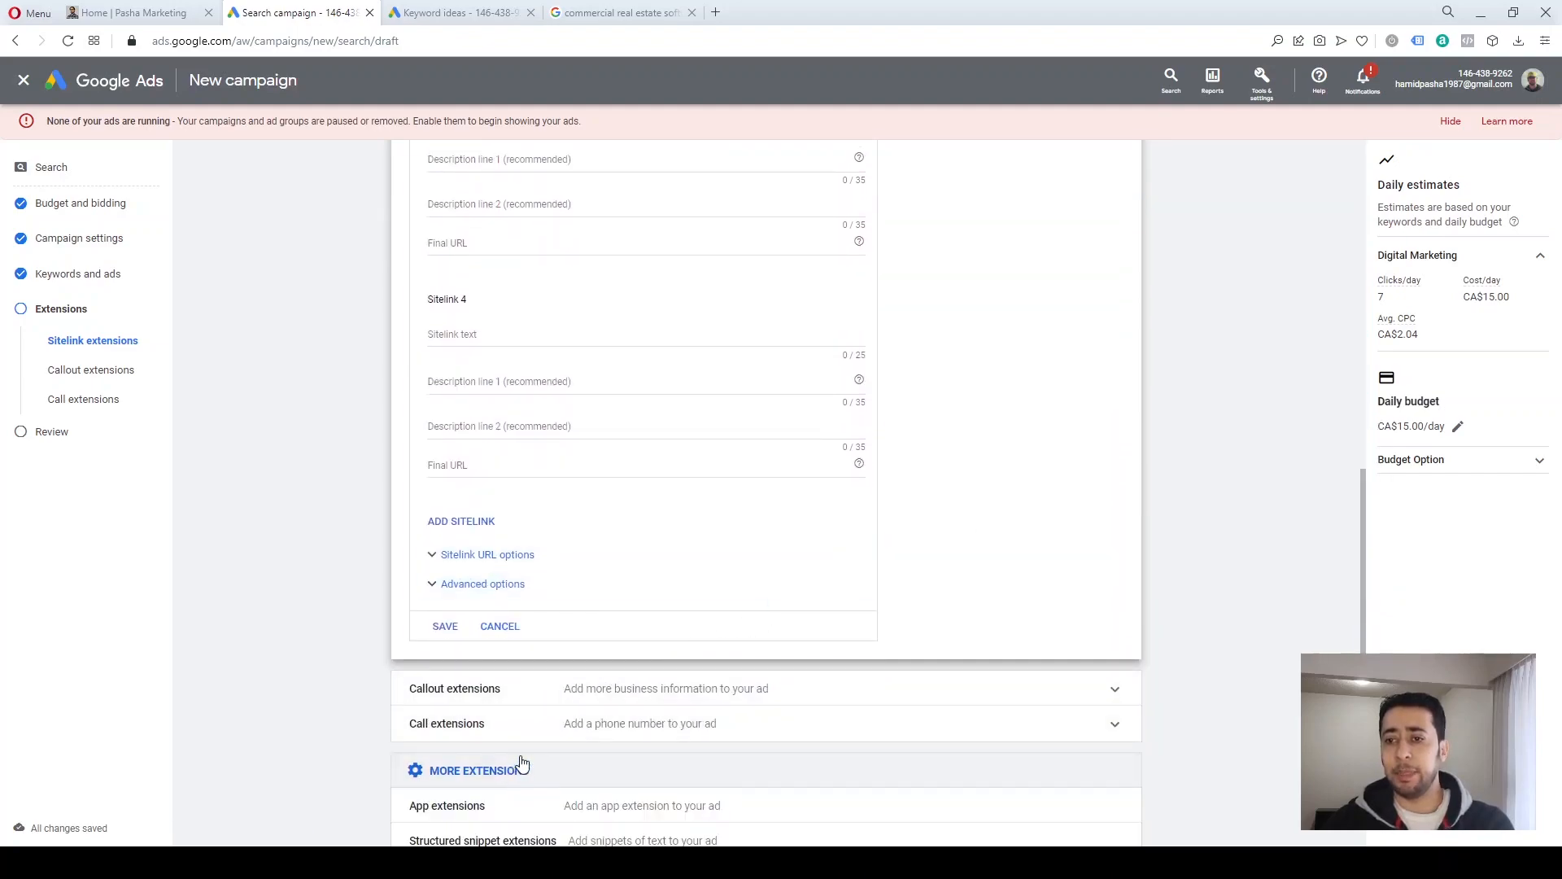
scroll(522, 763, "down", 3)
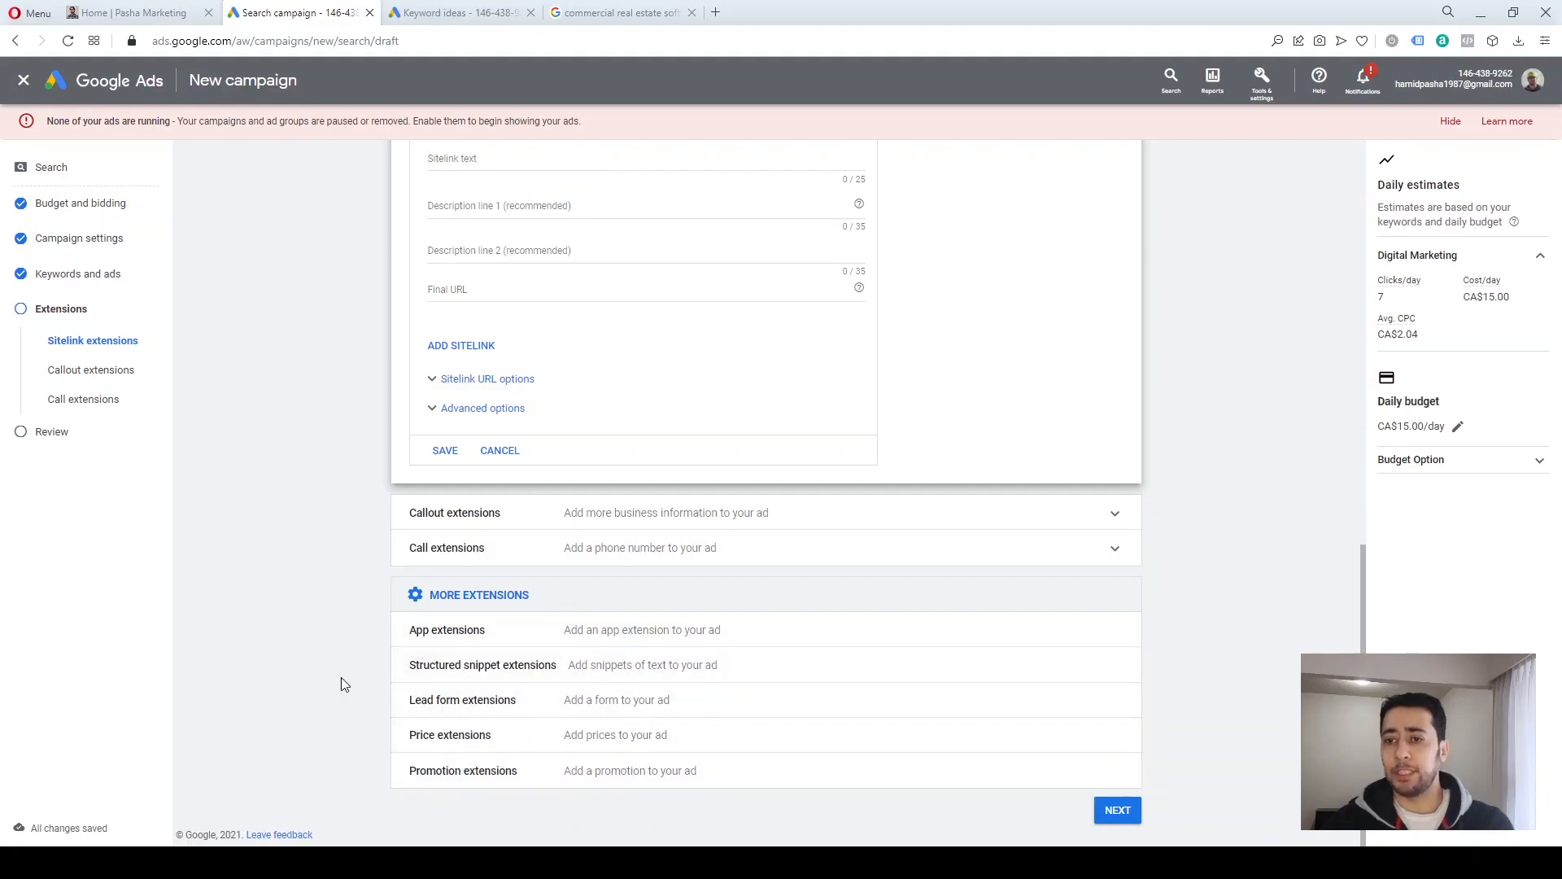
scroll(342, 684, "up", 10)
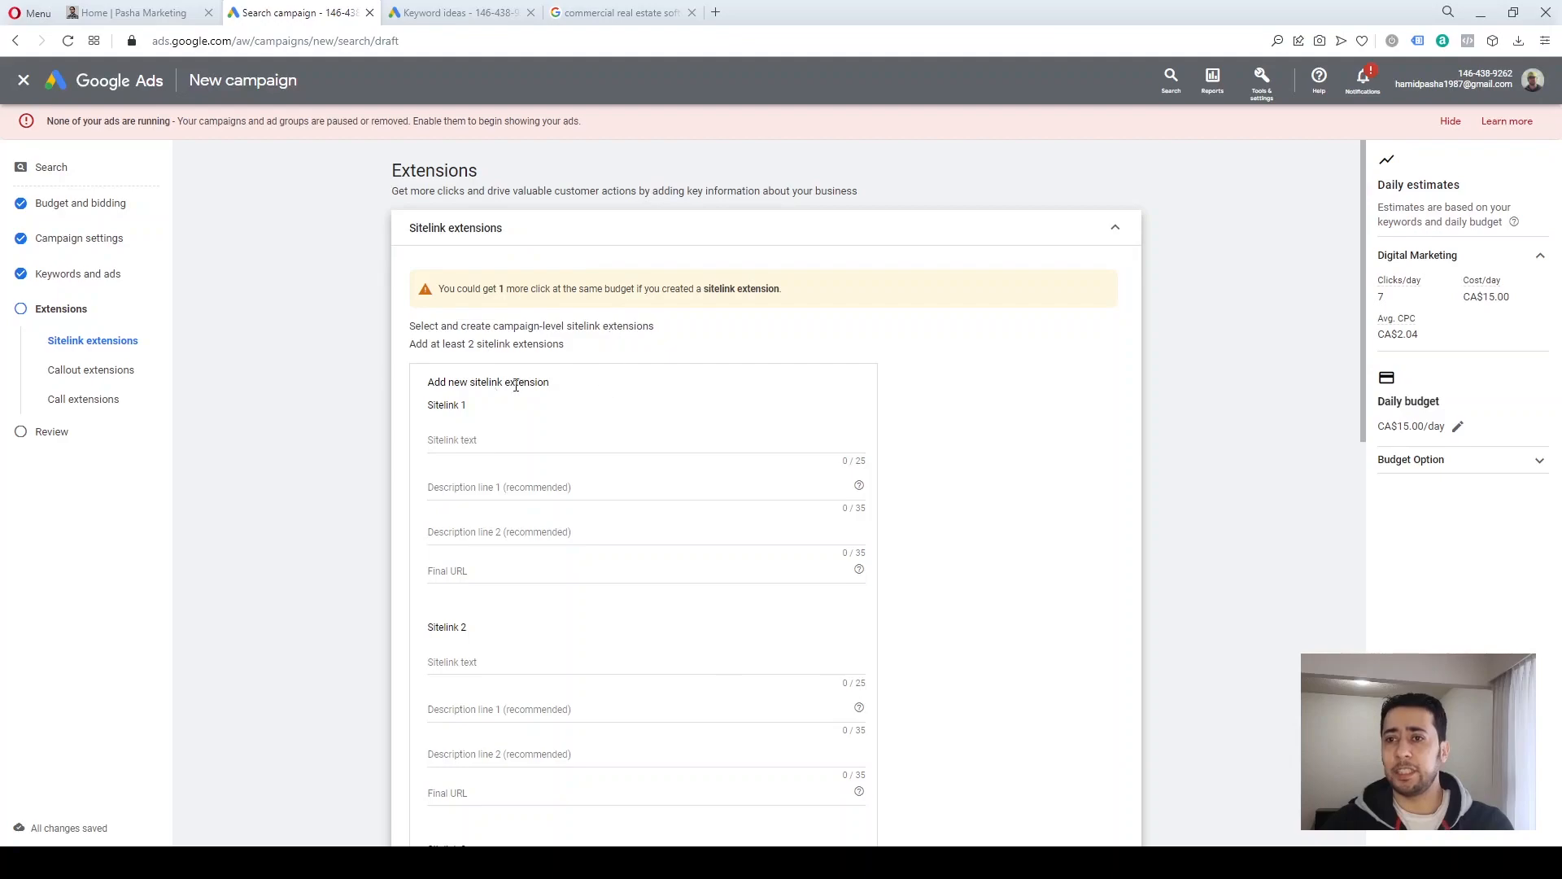
- Examine the fields for sitelinks 1 to 4 in the new sitelink extension form and collapse the sitelink section
scroll(960, 446, "down", 1)
scroll(959, 446, "down", 7)
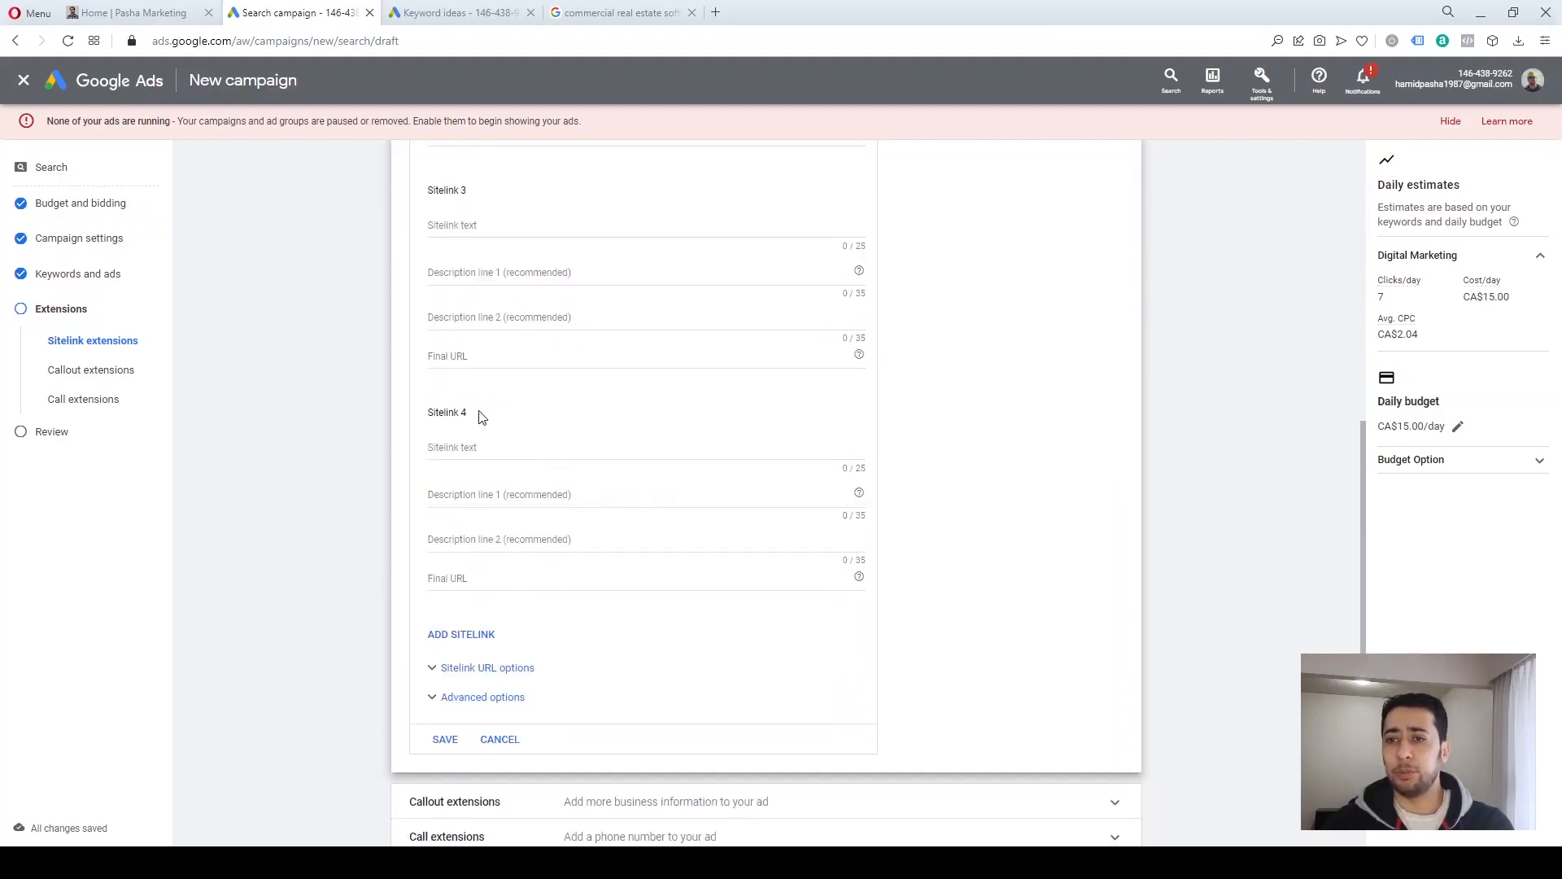
scroll(887, 509, "up", 2)
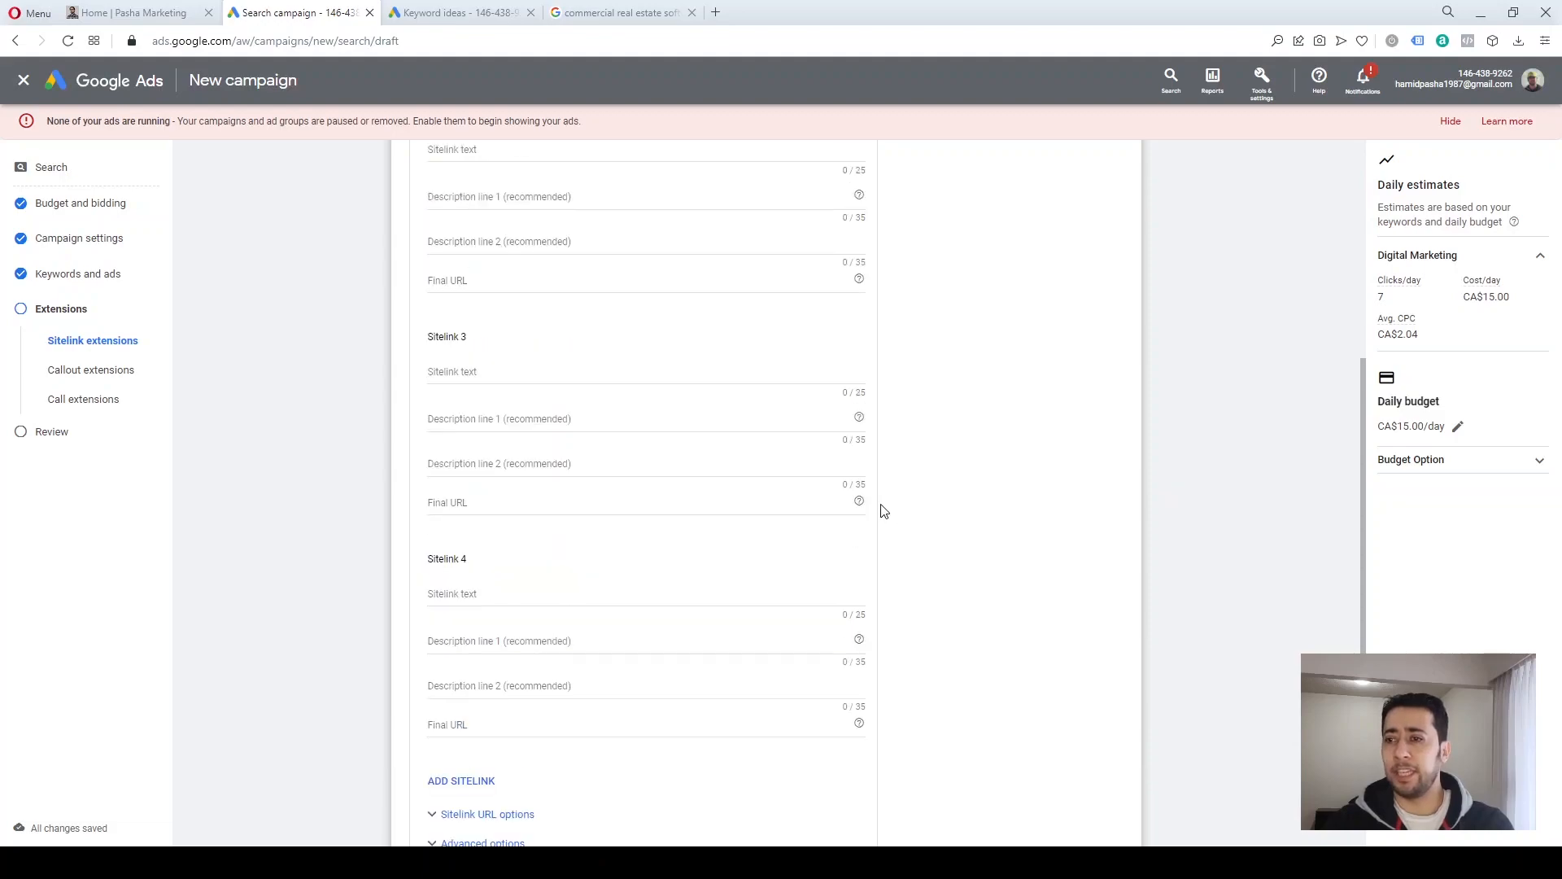
scroll(901, 517, "down", 2)
scroll(899, 523, "up", 8)
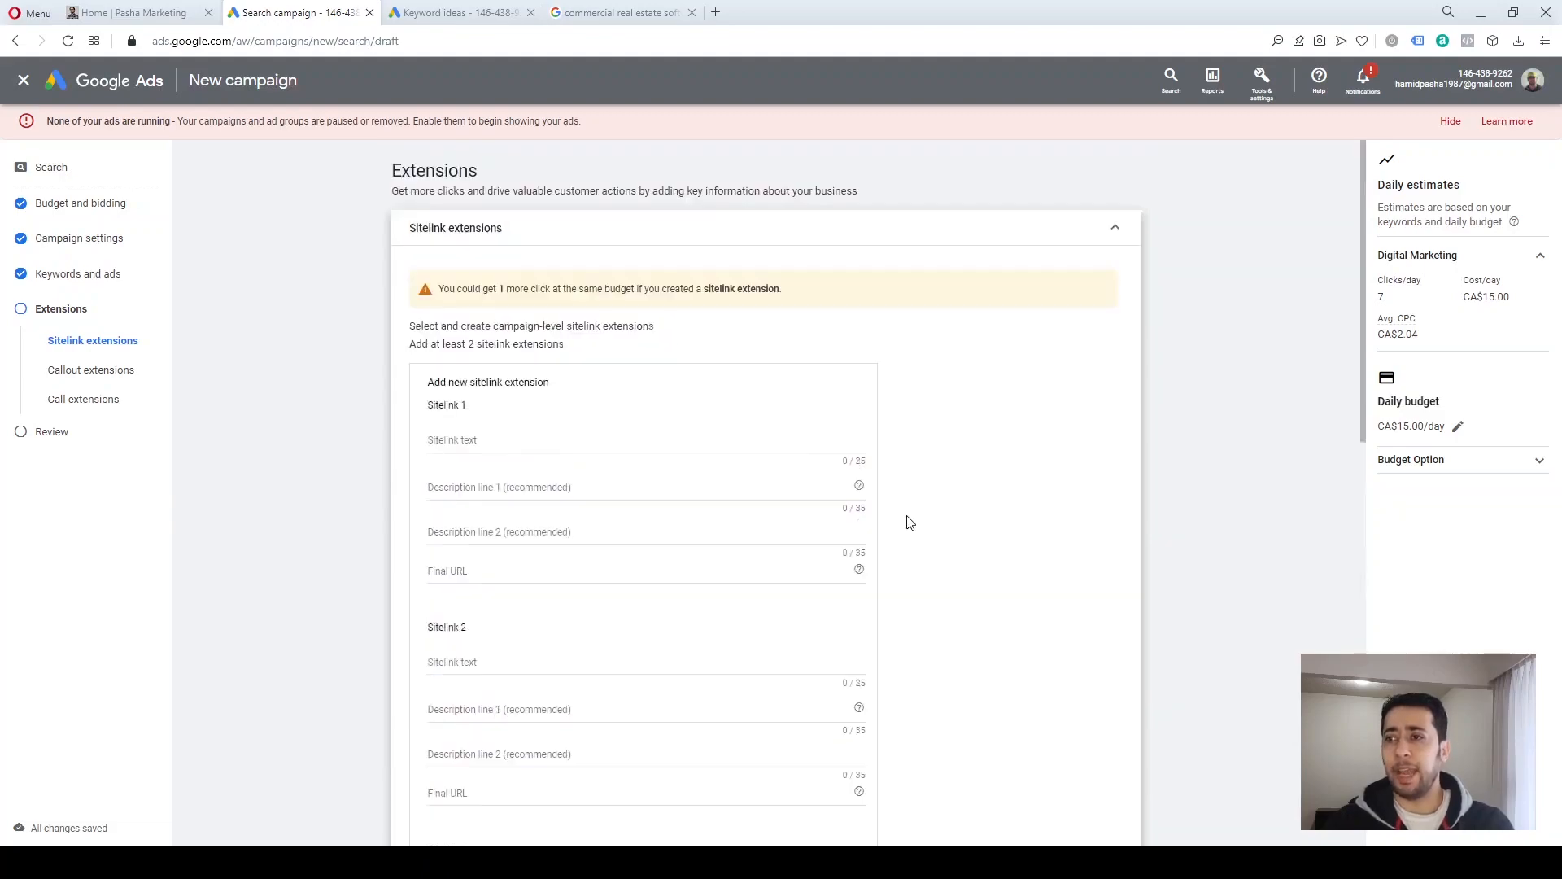
left_click(1119, 230)
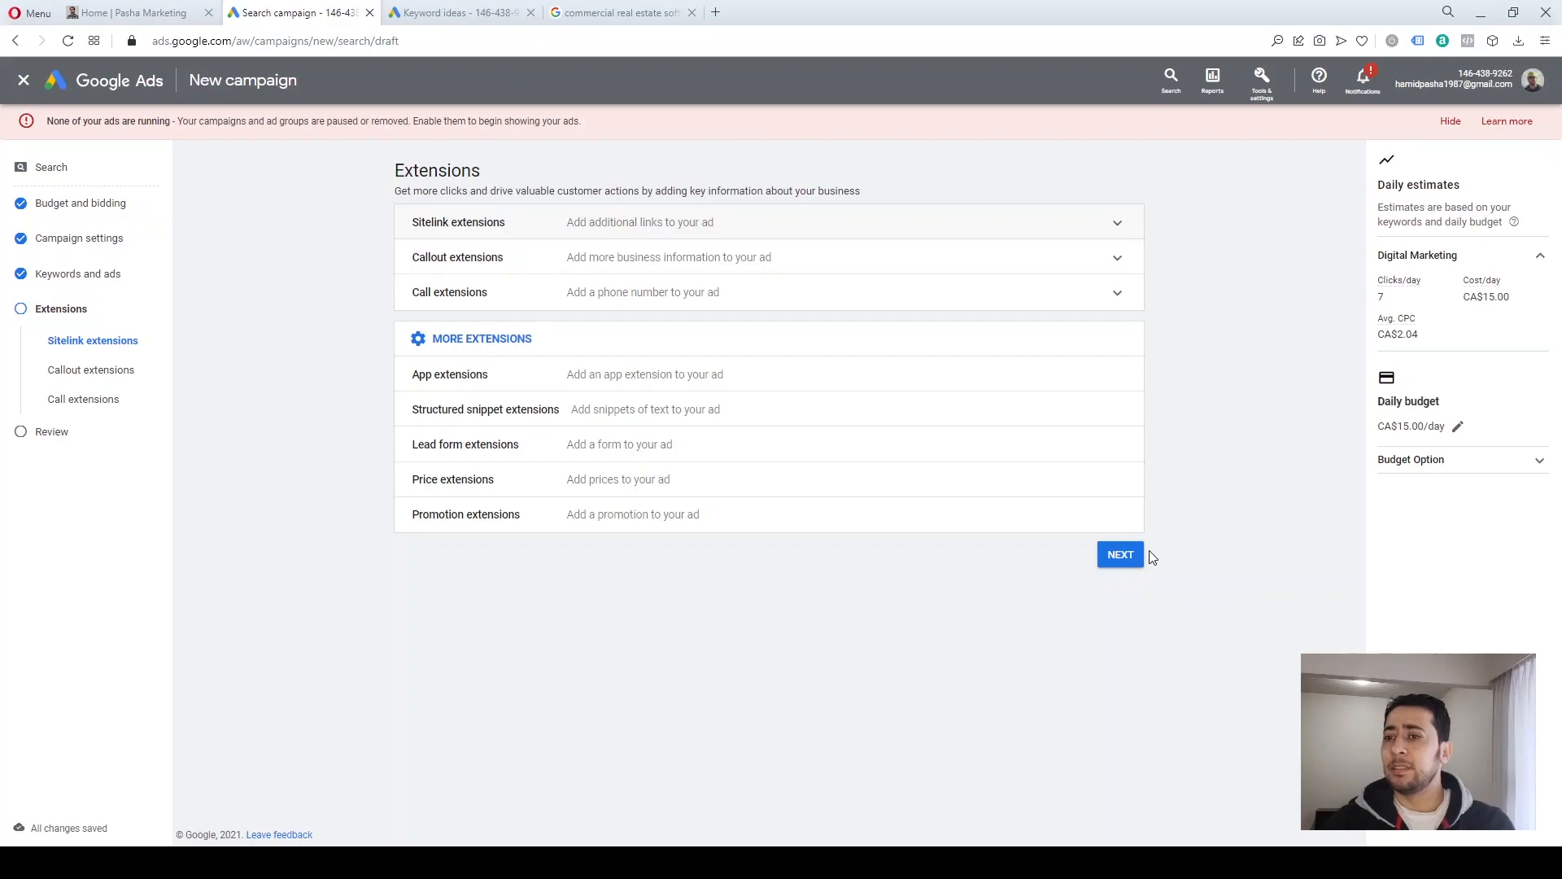
- Continue past the extensions without adding any, review the campaign summary and publish First Search Campaign
left_click(1120, 561)
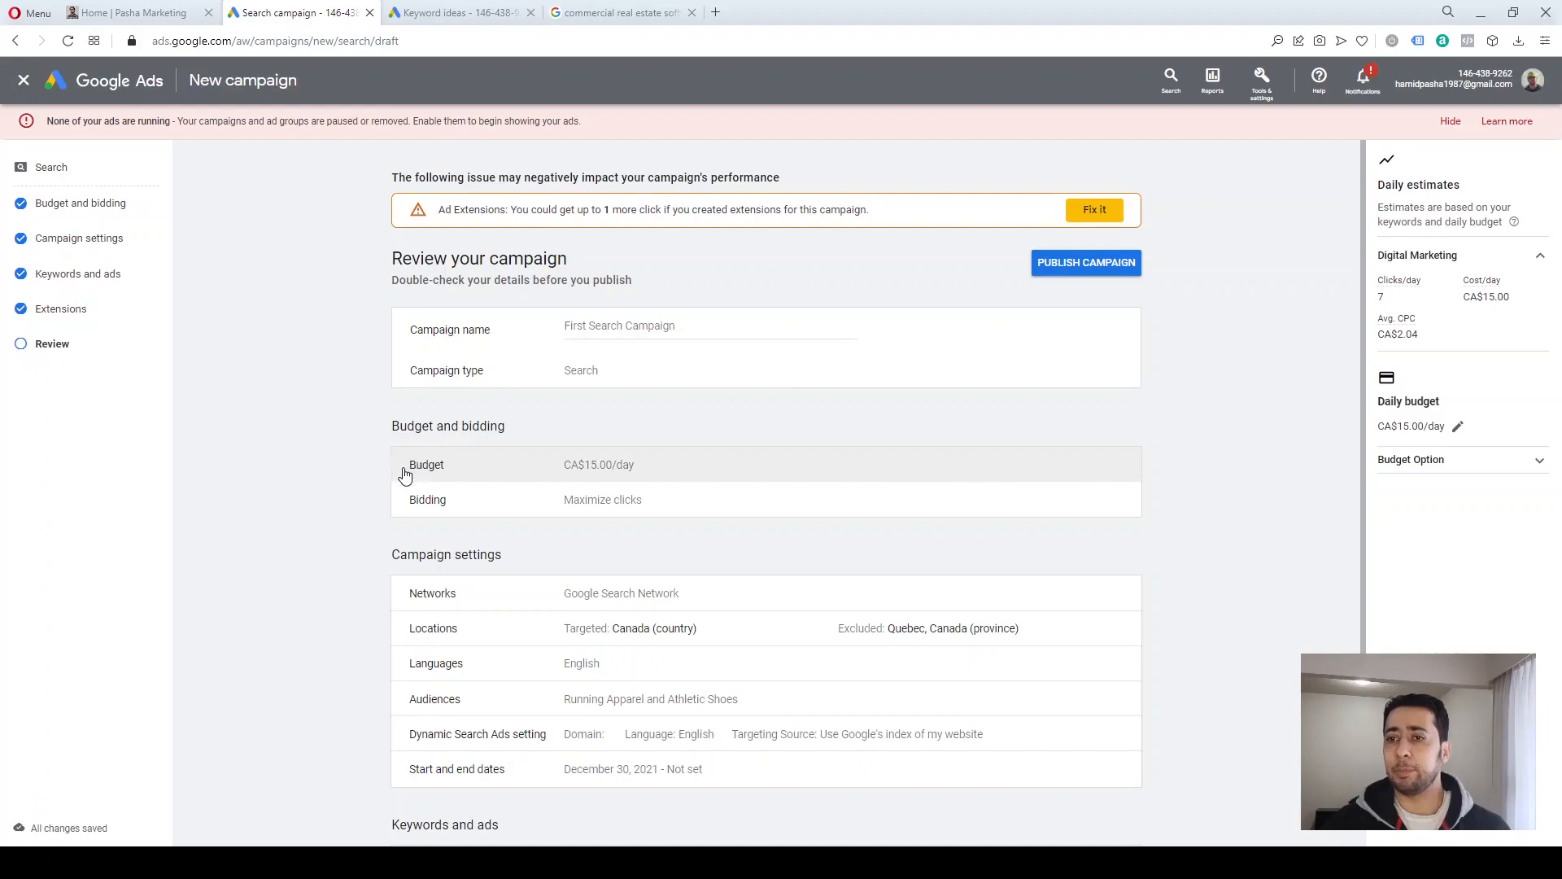
scroll(303, 544, "down", 2)
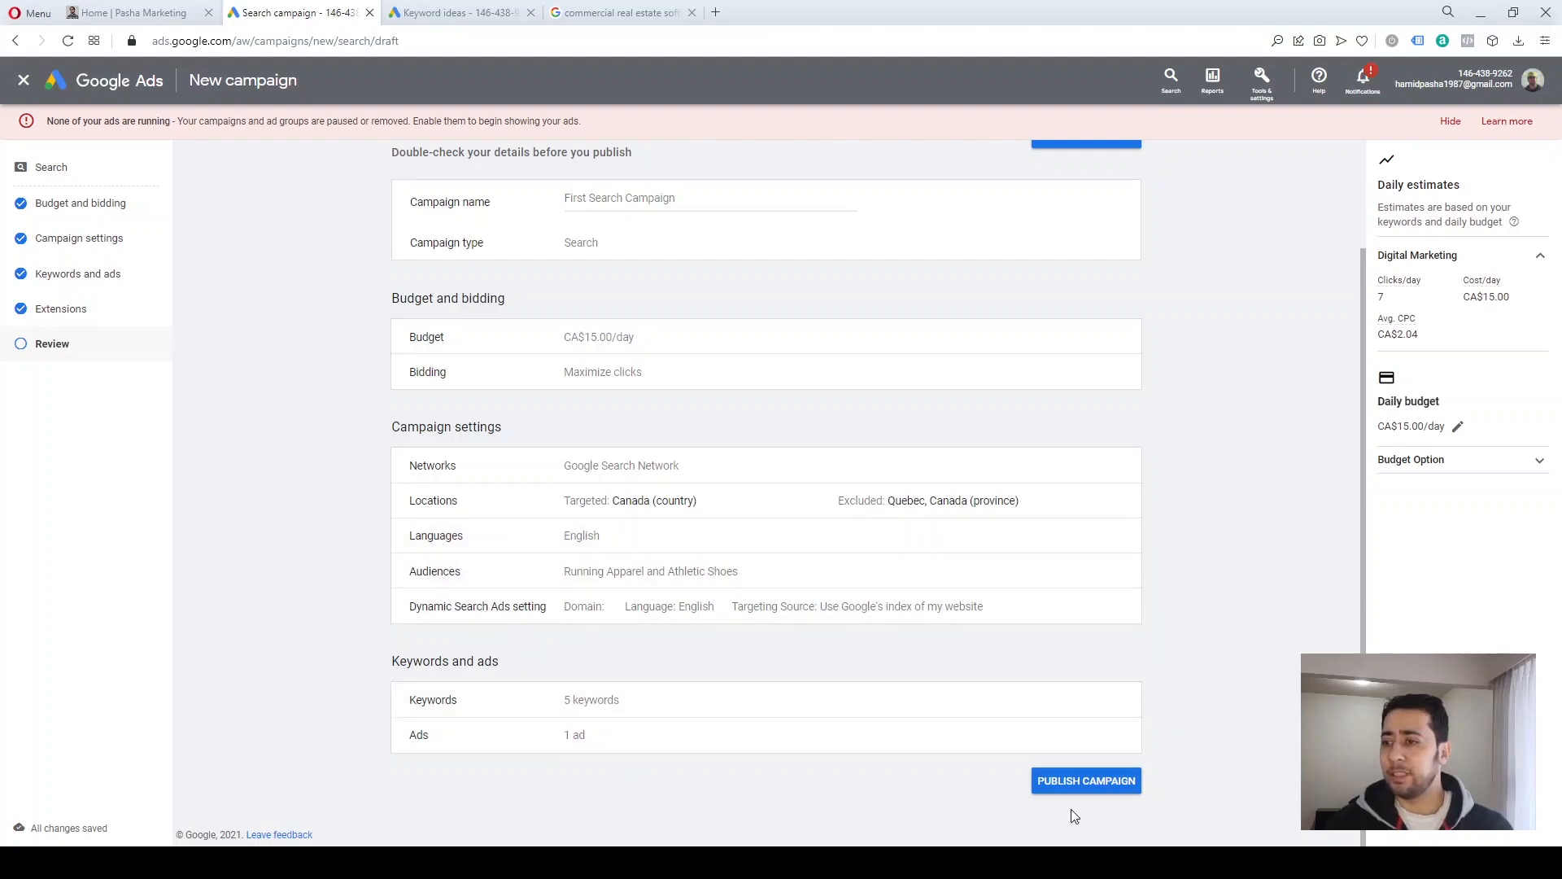
left_click(1103, 781)
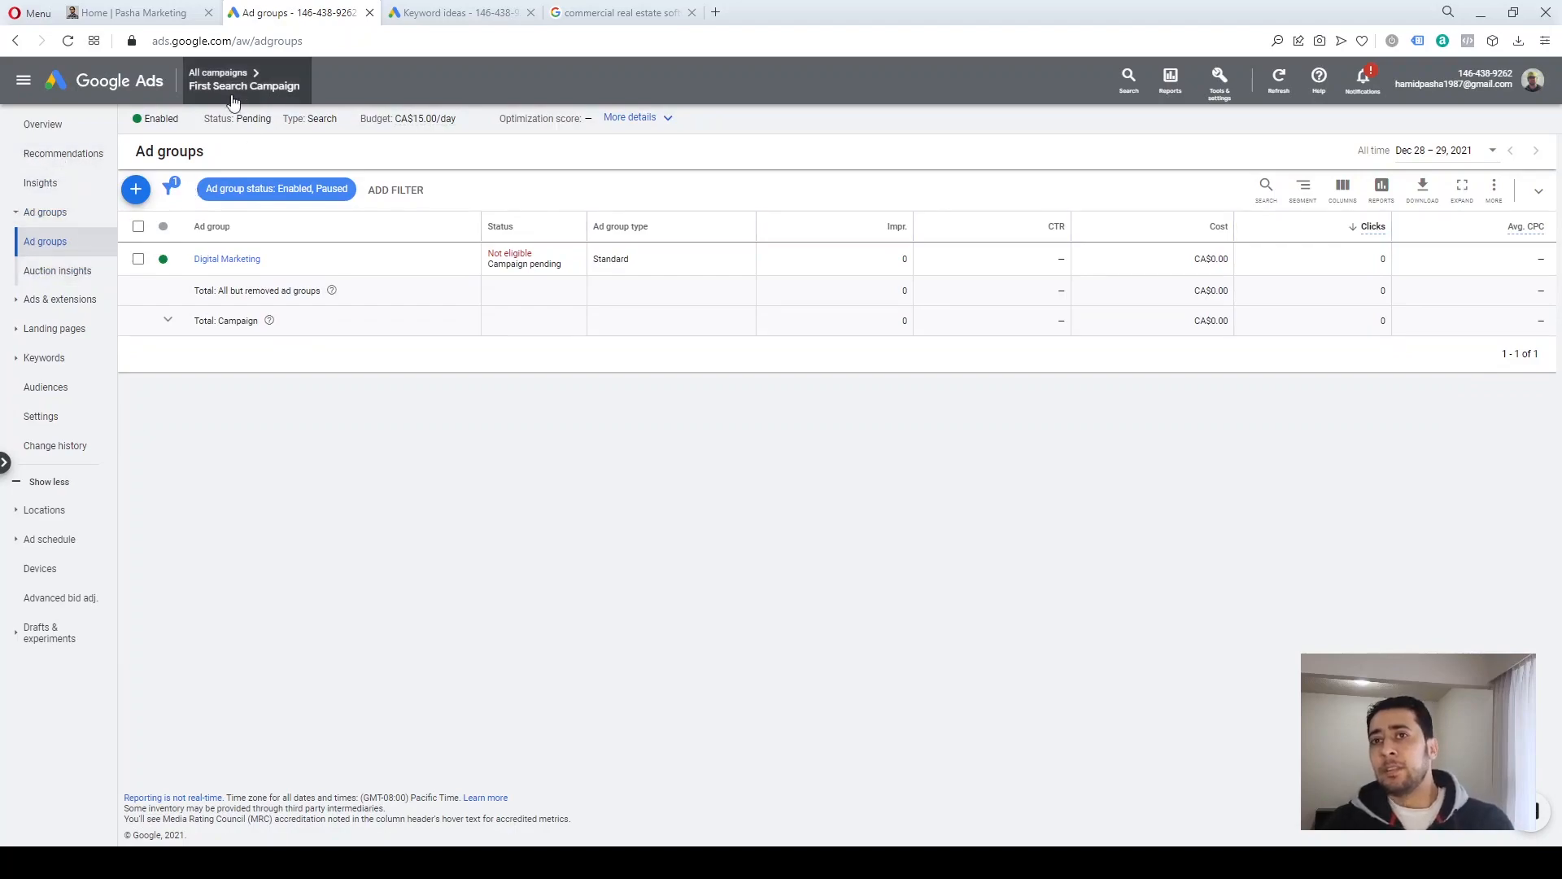
- Go up to the list of all campaigns and check the status explanation for First Search Campaign
left_click(220, 74)
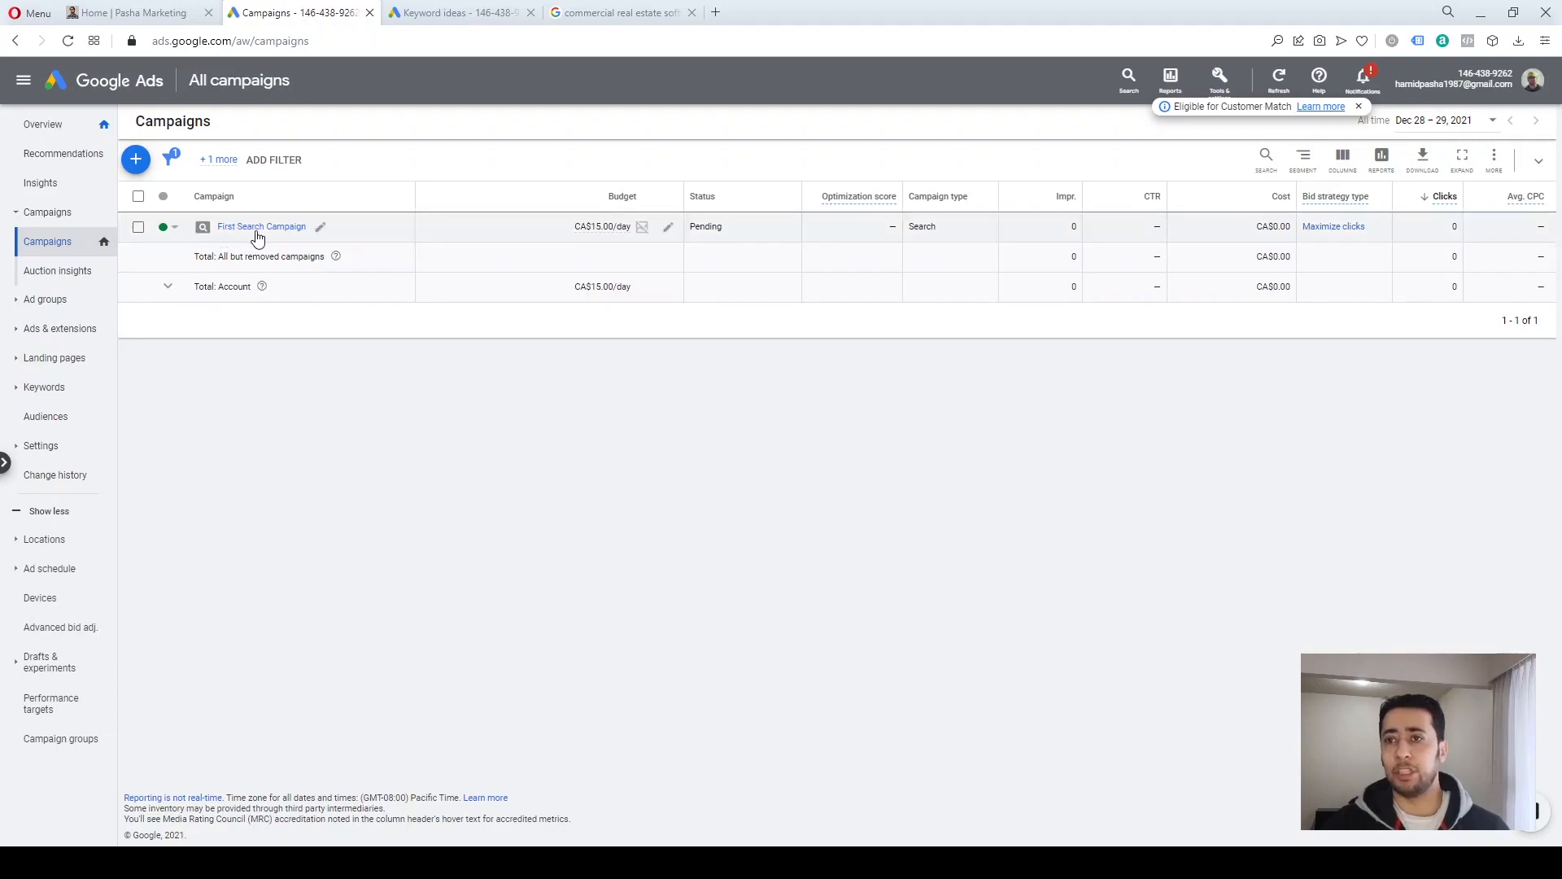
mouse_move(720, 236)
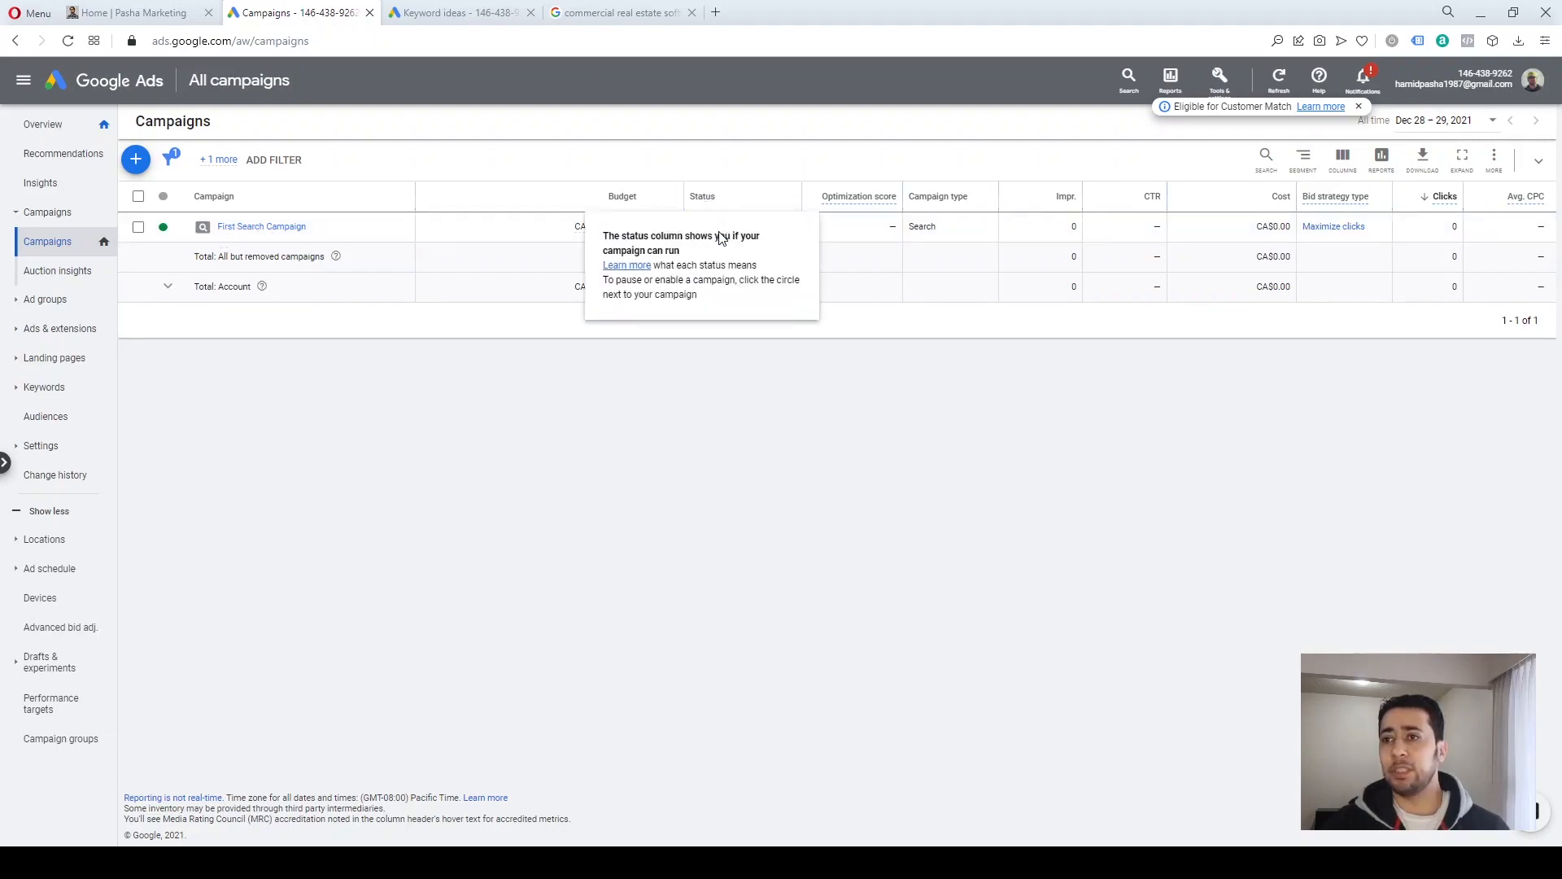